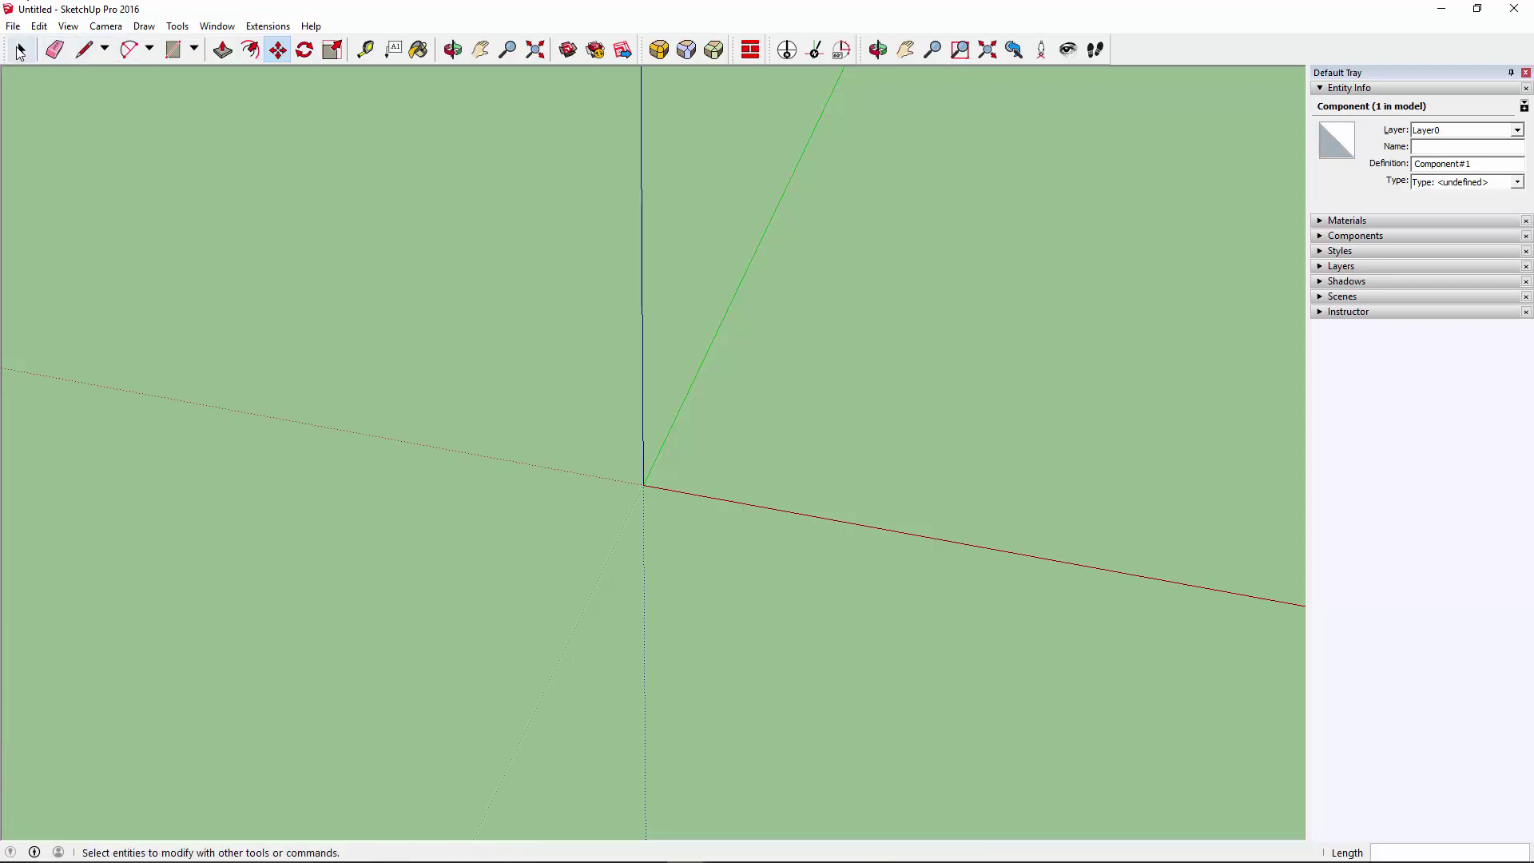
Orbit and zoom around the car until the axis origin is in view
key(space)
mouse_move(271, 432)
middle_down()
mouse_move(477, 470)
mouse_move(670, 344)
middle_up()
scroll(521, 500, up, 3)
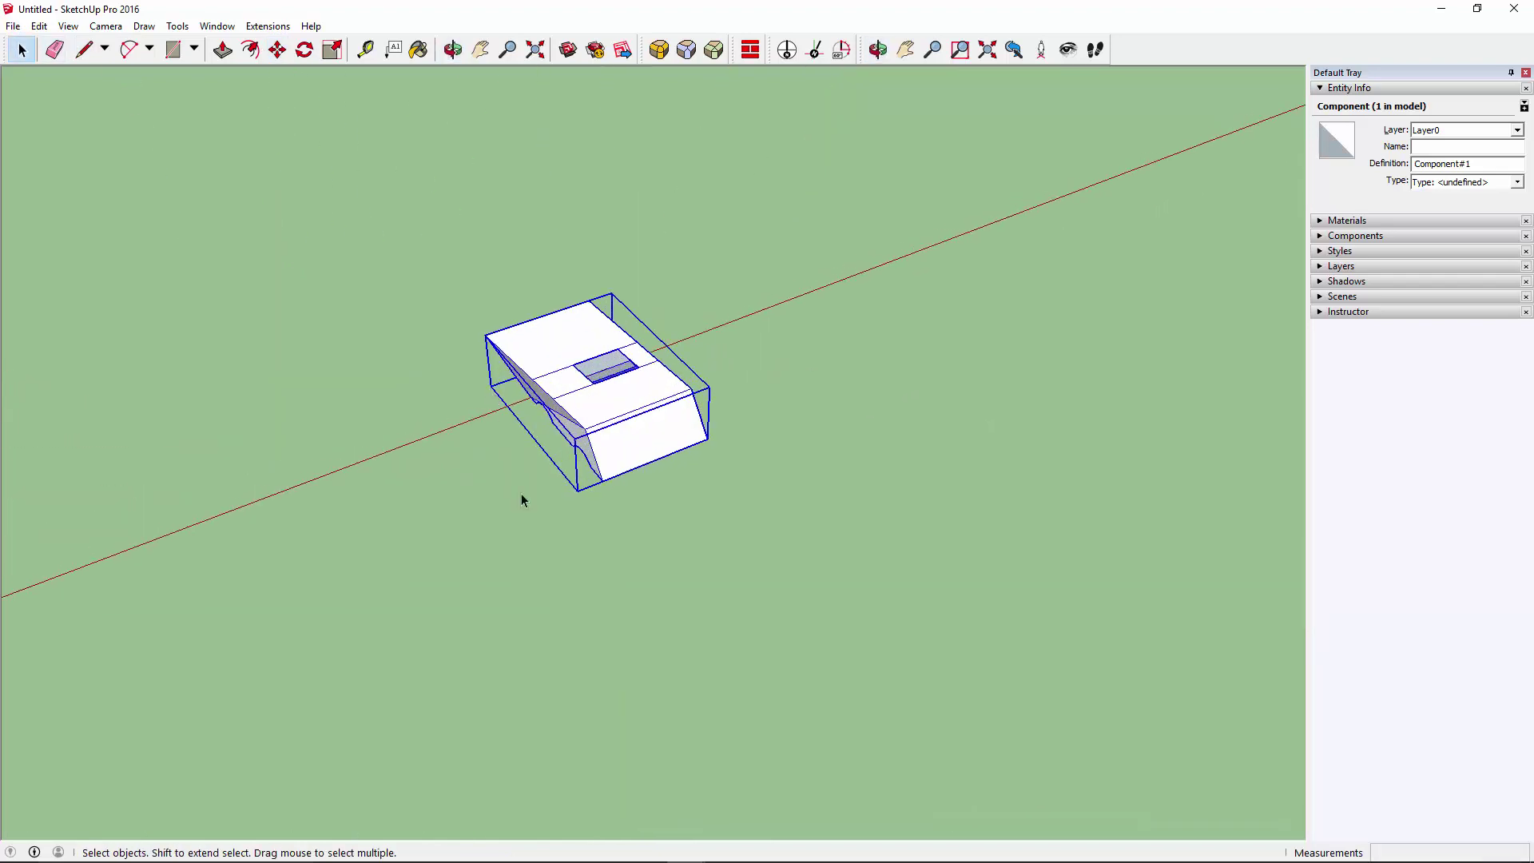
scroll(548, 426, up, 2)
mouse_move(548, 425)
middle_down()
mouse_move(699, 222)
mouse_move(838, 250)
middle_up()
click(837, 250)
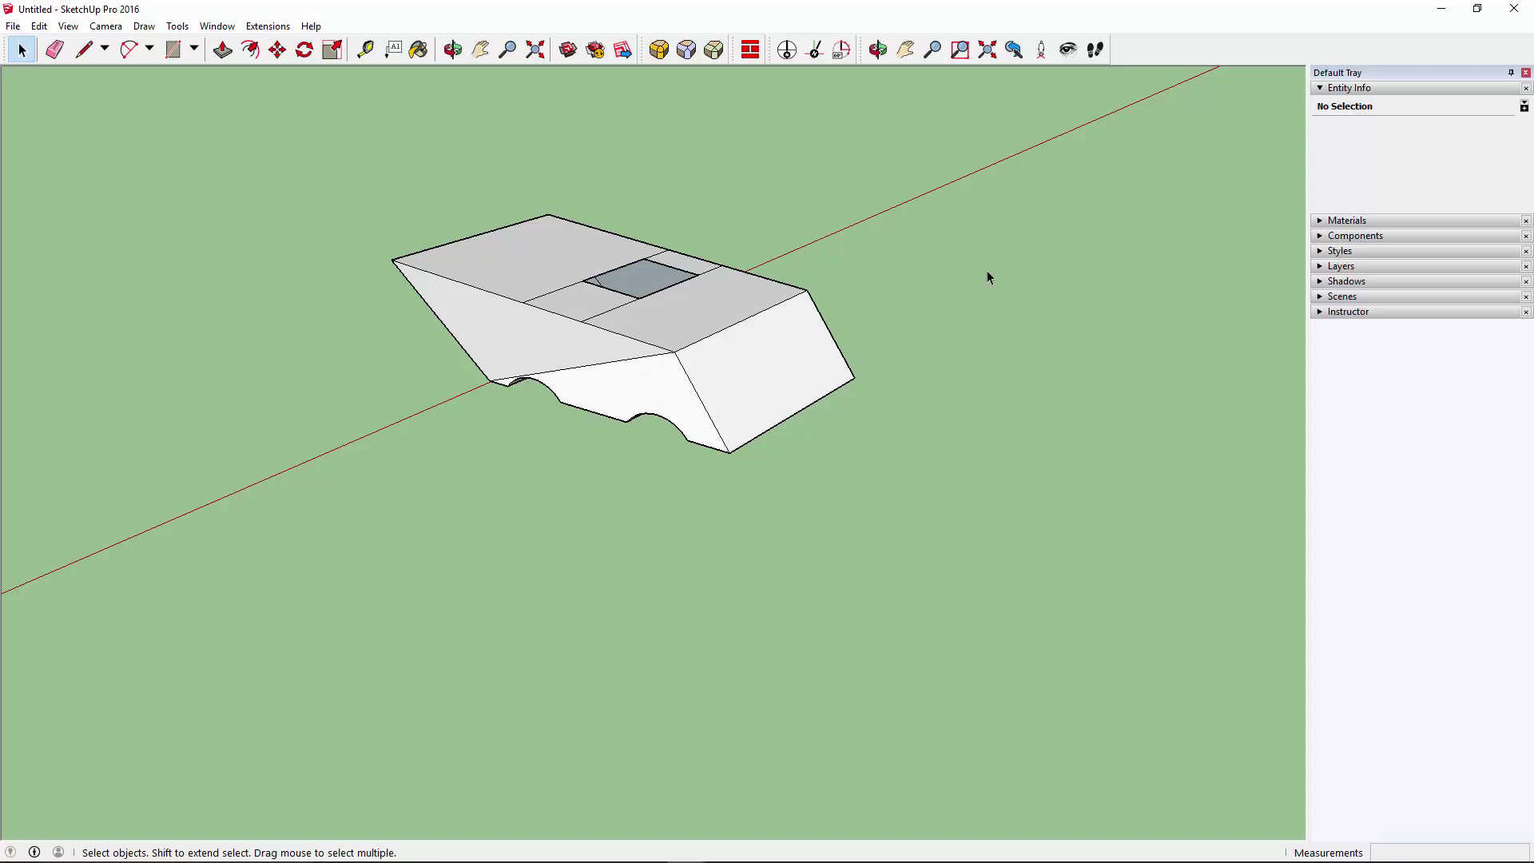
click(835, 351)
scroll(797, 344, down, 3)
scroll(777, 345, down, 3)
mouse_move(777, 346)
middle_down()
mouse_move(788, 428)
mouse_move(504, 544)
mouse_move(472, 463)
mouse_move(428, 490)
middle_up()
Draw a large ground rectangle from the origin and reverse its face so the white side is up
key(r)
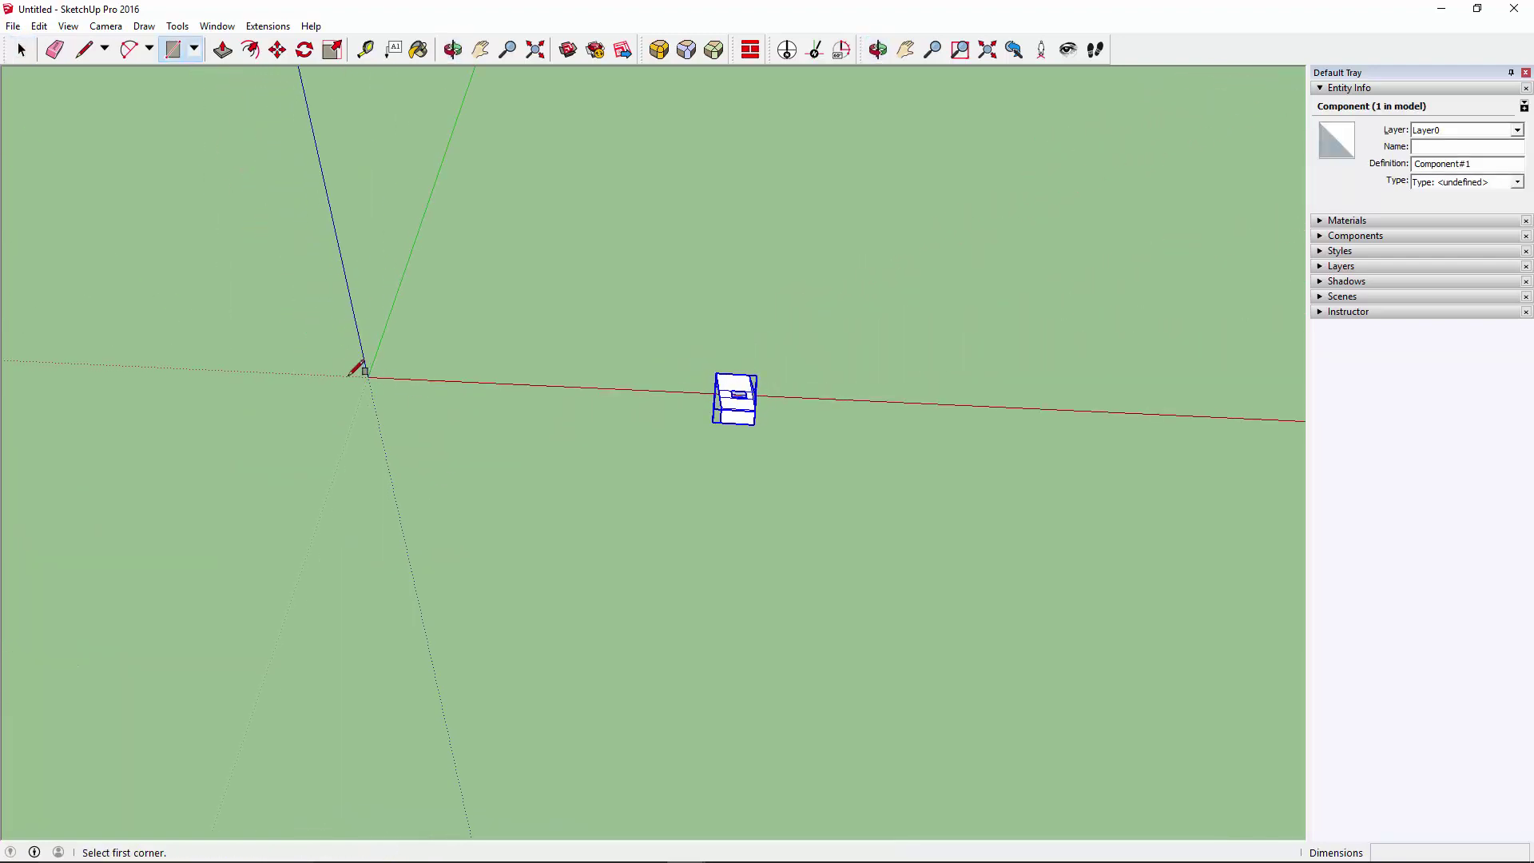
click(368, 377)
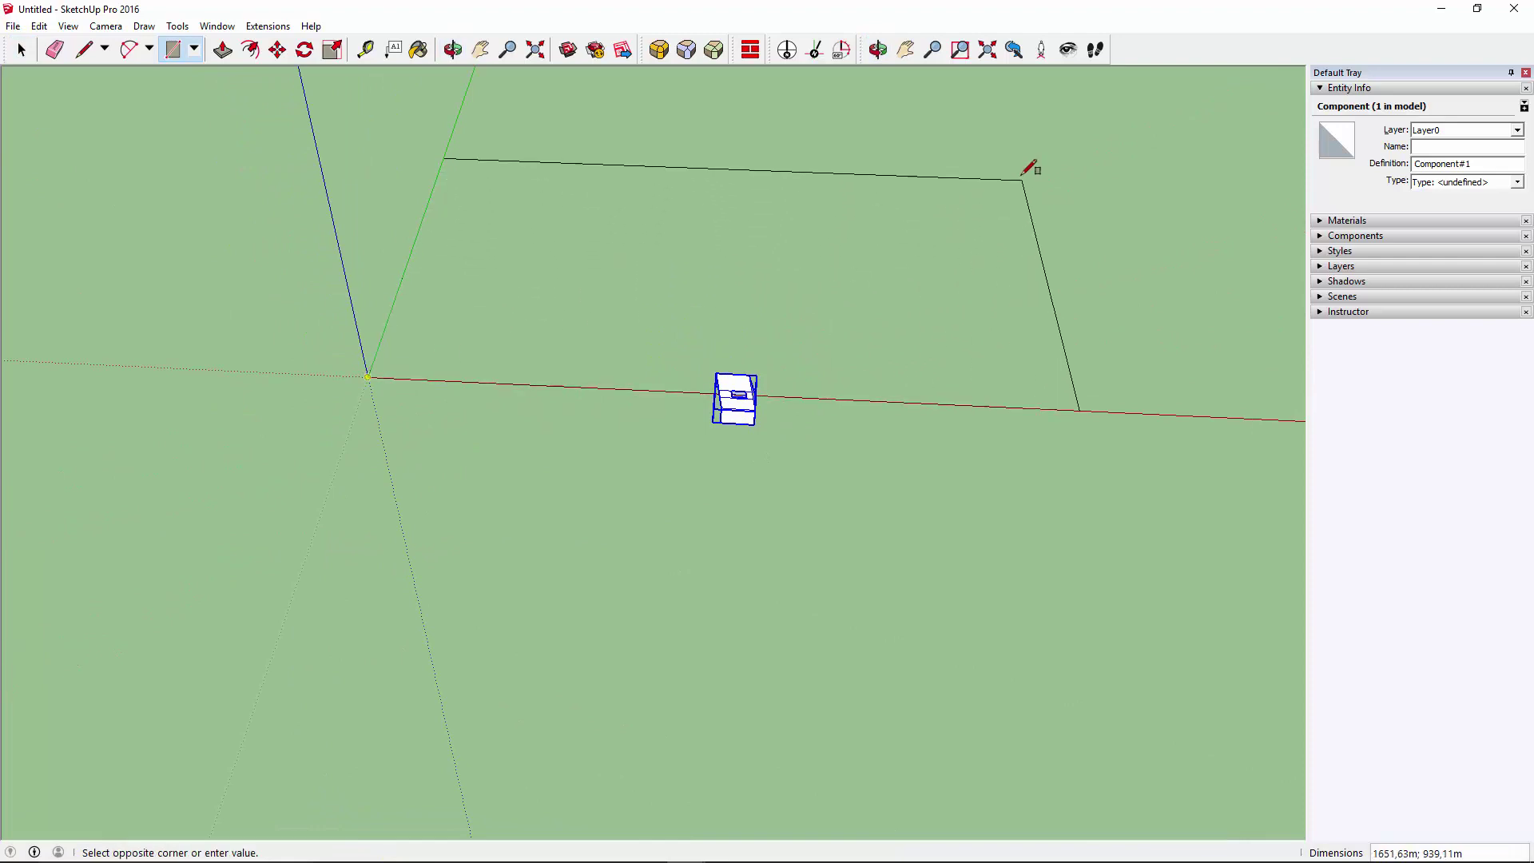
click(1007, 141)
key(space)
right_click(939, 265)
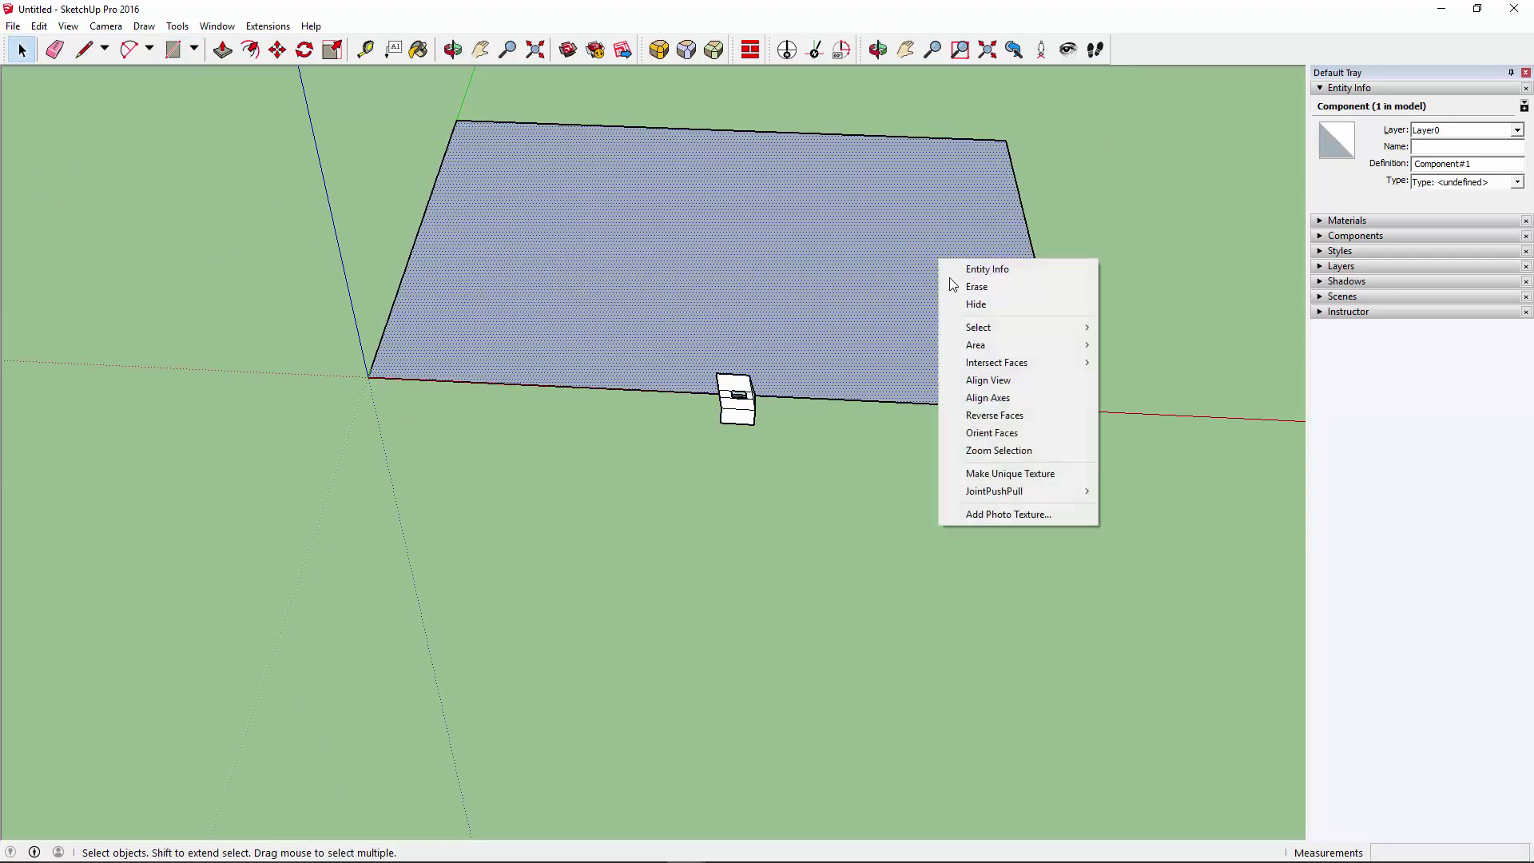
click(959, 415)
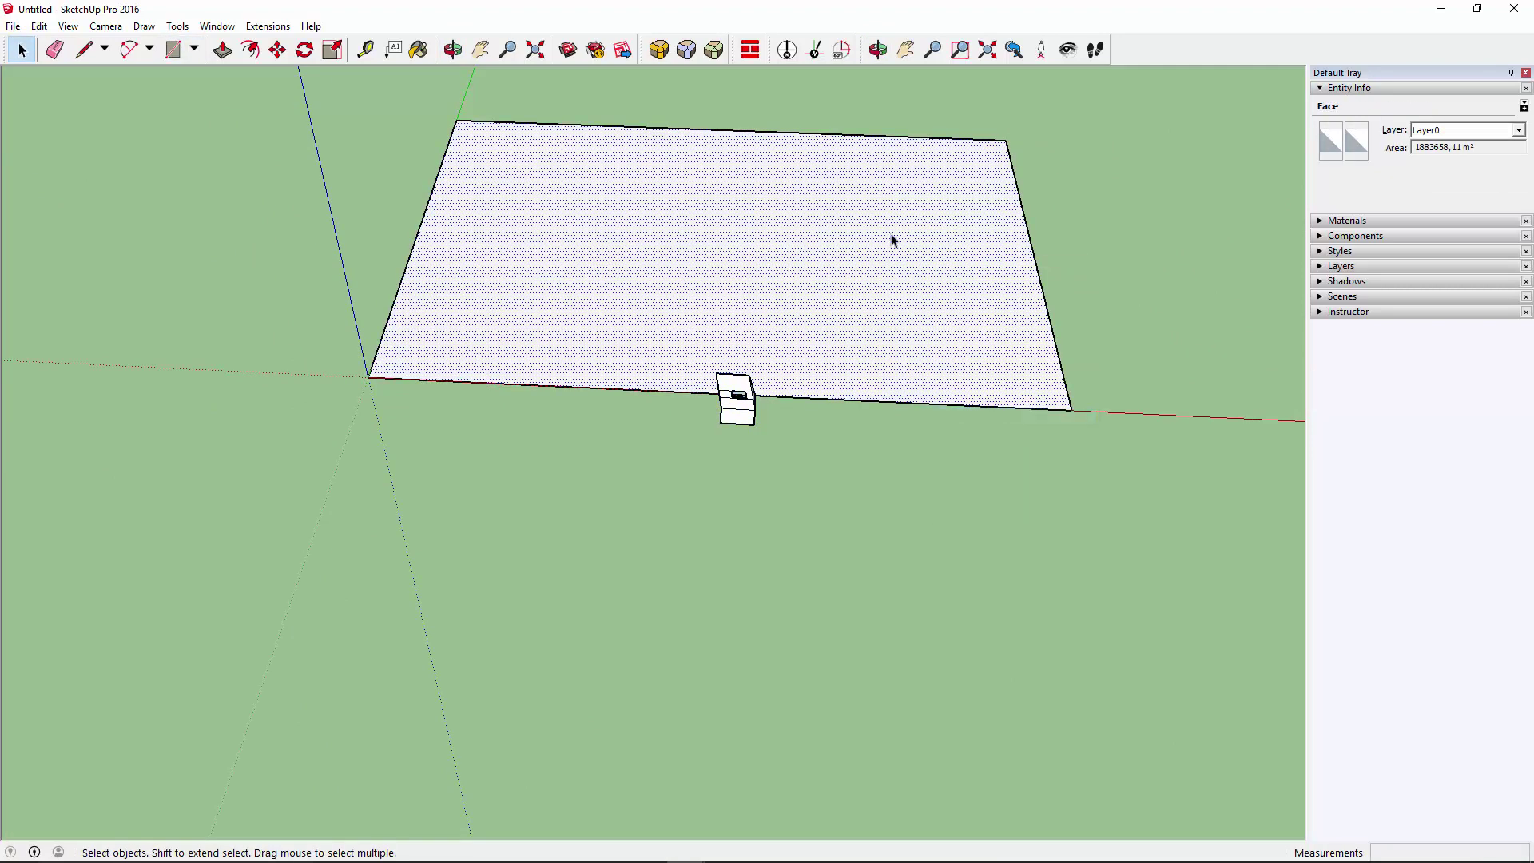
Inspect the ground face from several angles, then start a new rectangle at the origin
click(753, 409)
mouse_move(780, 589)
middle_down()
mouse_move(233, 384)
mouse_move(486, 586)
middle_up()
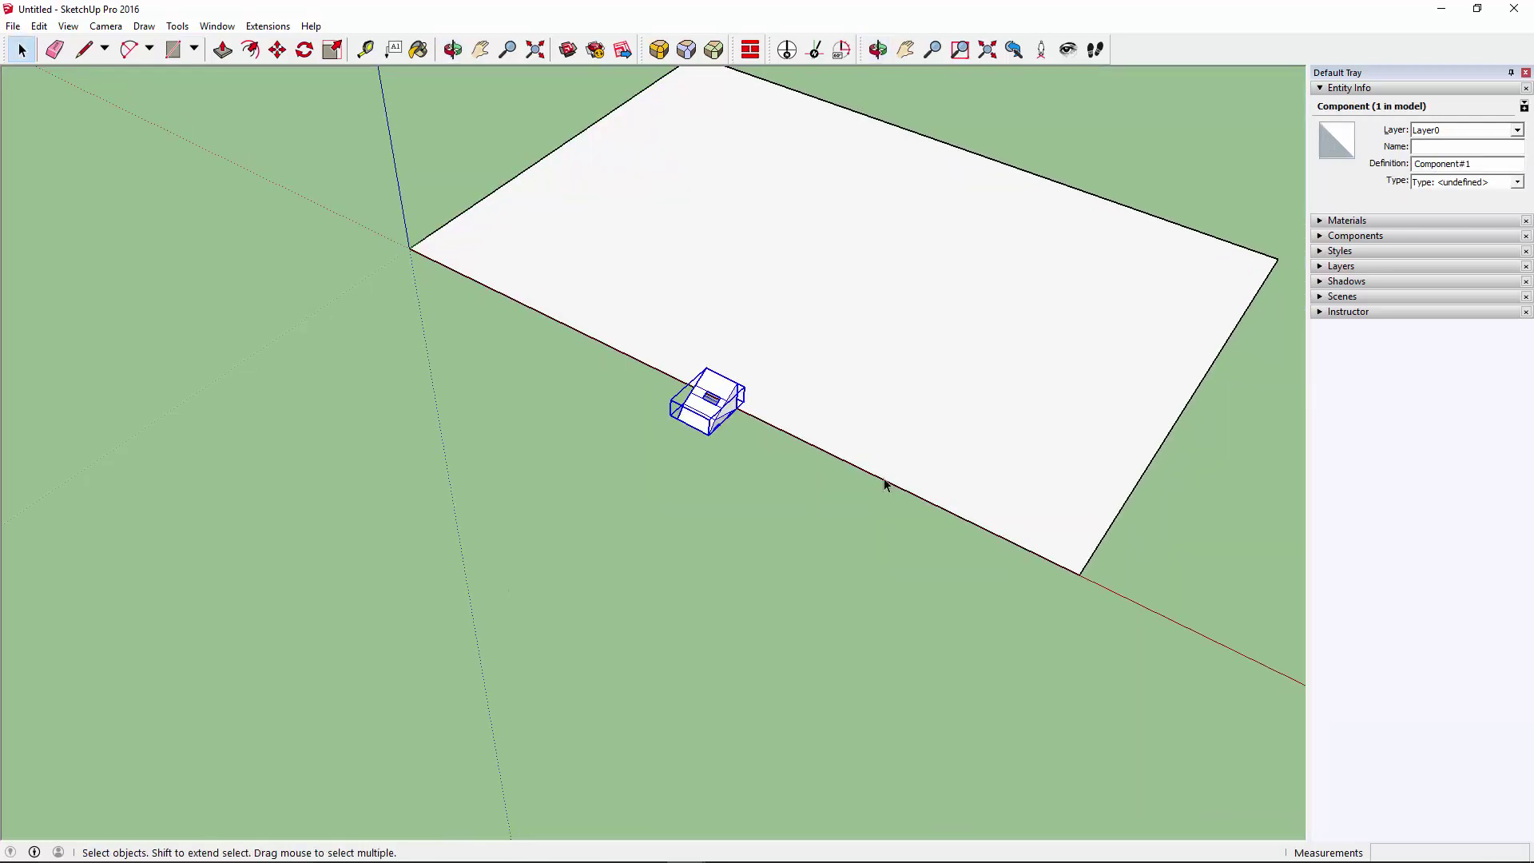
scroll(729, 341, up, 2)
scroll(711, 400, up, 2)
scroll(692, 454, up, 4)
mouse_move(692, 453)
middle_down()
mouse_move(1106, 394)
mouse_move(832, 250)
middle_up()
scroll(639, 352, up, 1)
mouse_move(639, 353)
middle_down()
mouse_move(959, 102)
mouse_move(798, 447)
middle_up()
scroll(720, 442, up, 2)
mouse_move(538, 464)
middle_down()
mouse_move(852, 137)
mouse_move(373, 407)
middle_up()
middle_drag(703, 388, 257, 555)
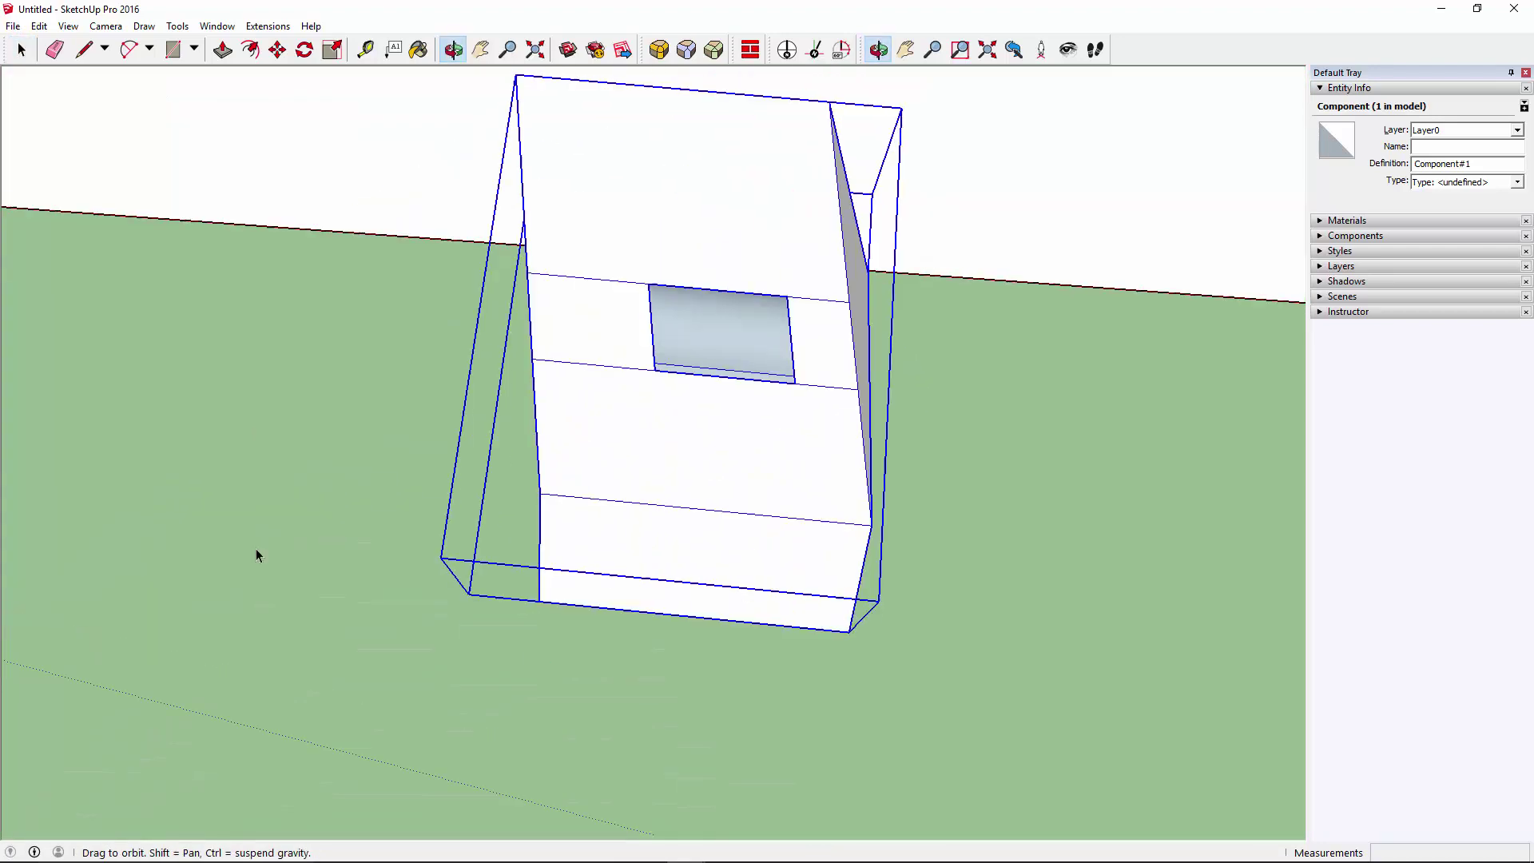
scroll(831, 400, down, 3)
scroll(770, 384, down, 3)
scroll(664, 391, down, 3)
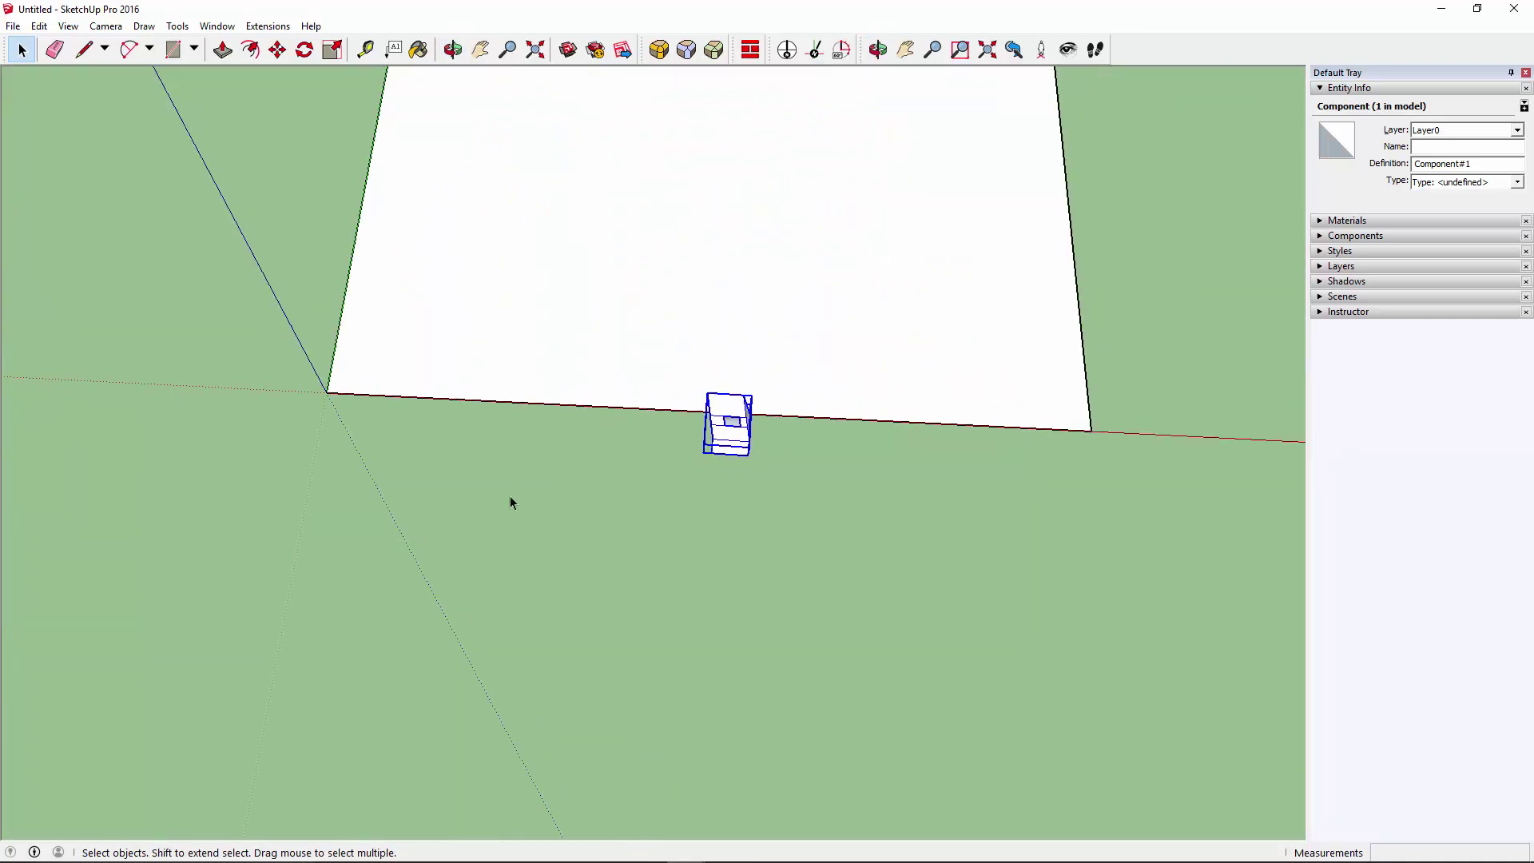
scroll(509, 496, down, 1)
key(r)
click(373, 417)
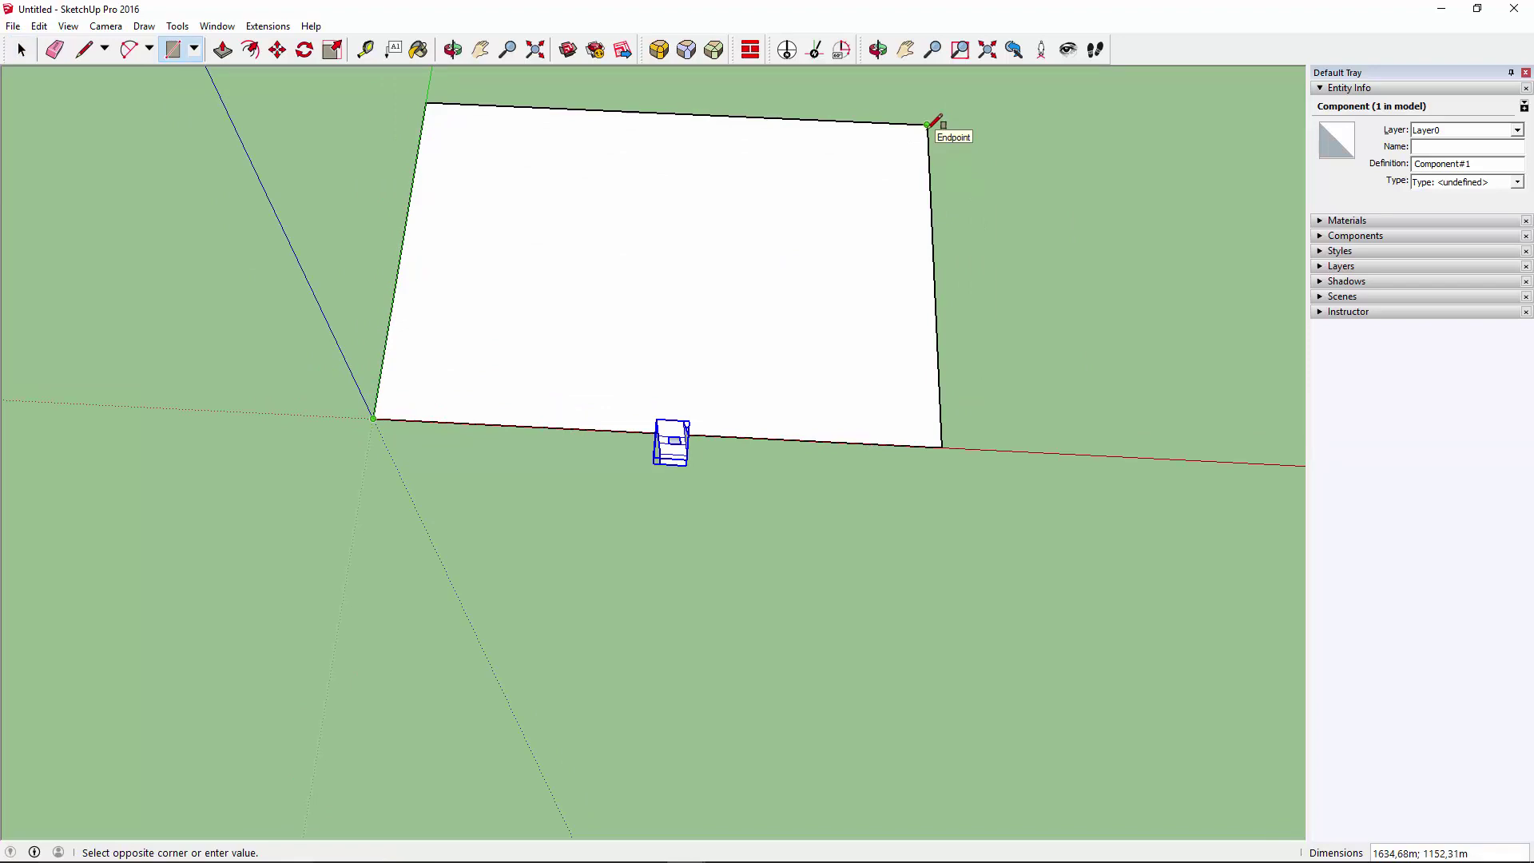
Finish the rectangle at the face's far corner and select the car component
click(930, 122)
click(21, 49)
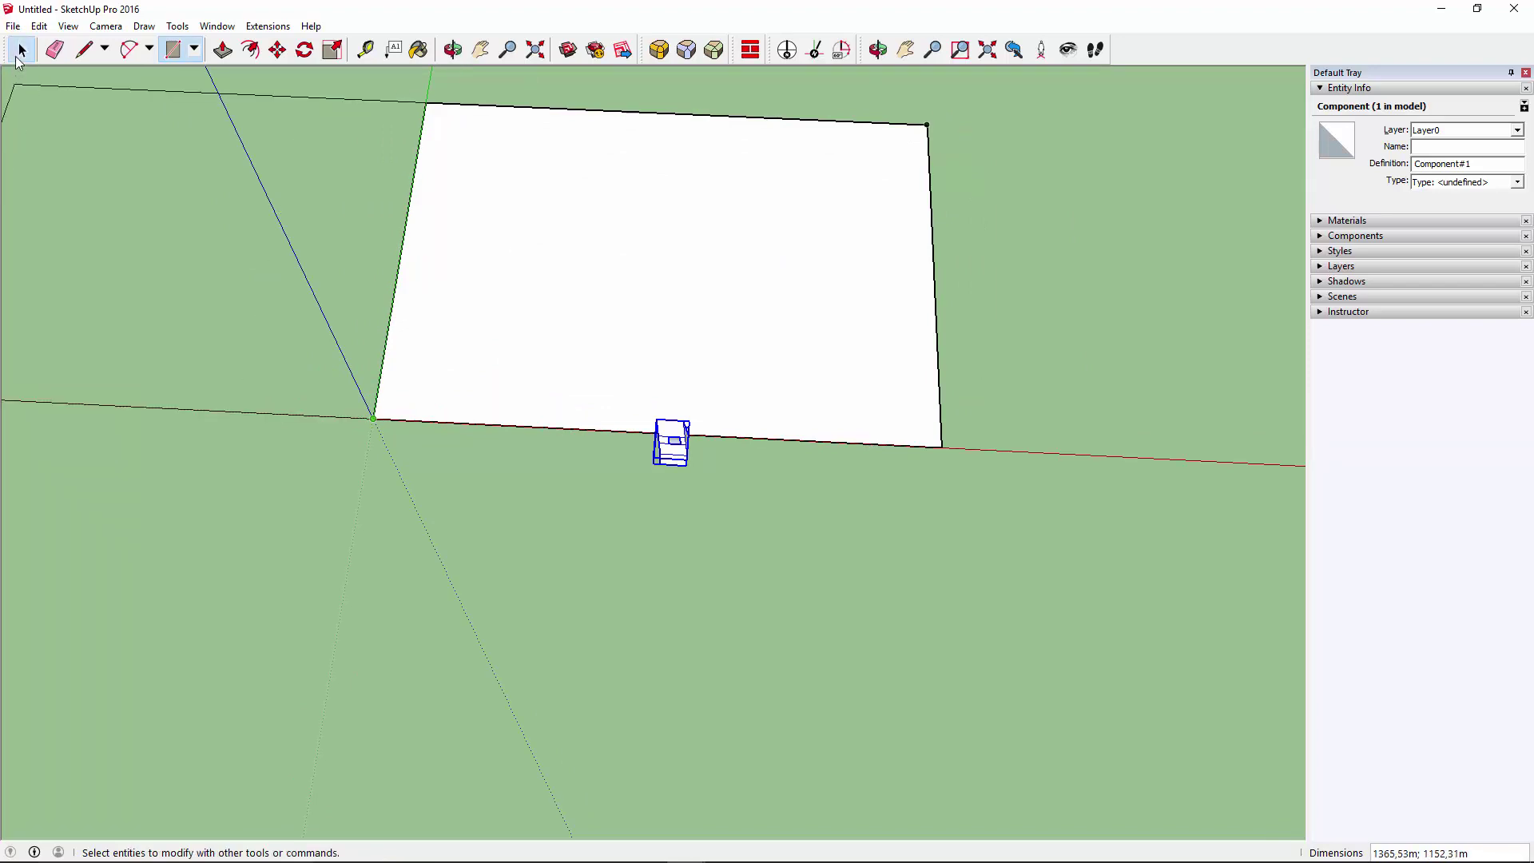
click(671, 448)
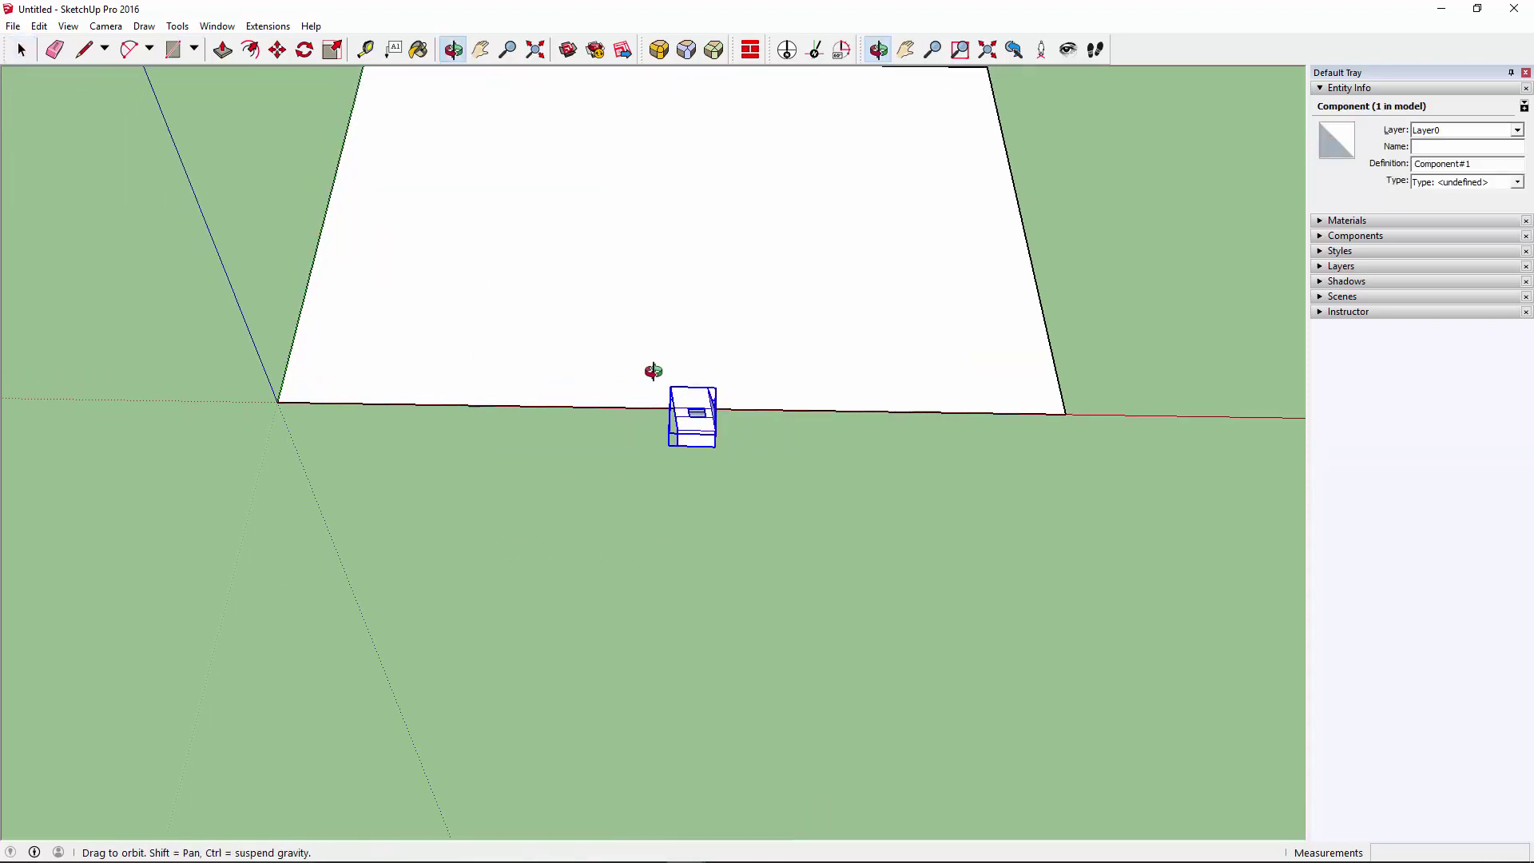
middle_drag(671, 447, 724, 460)
scroll(724, 460, up, 3)
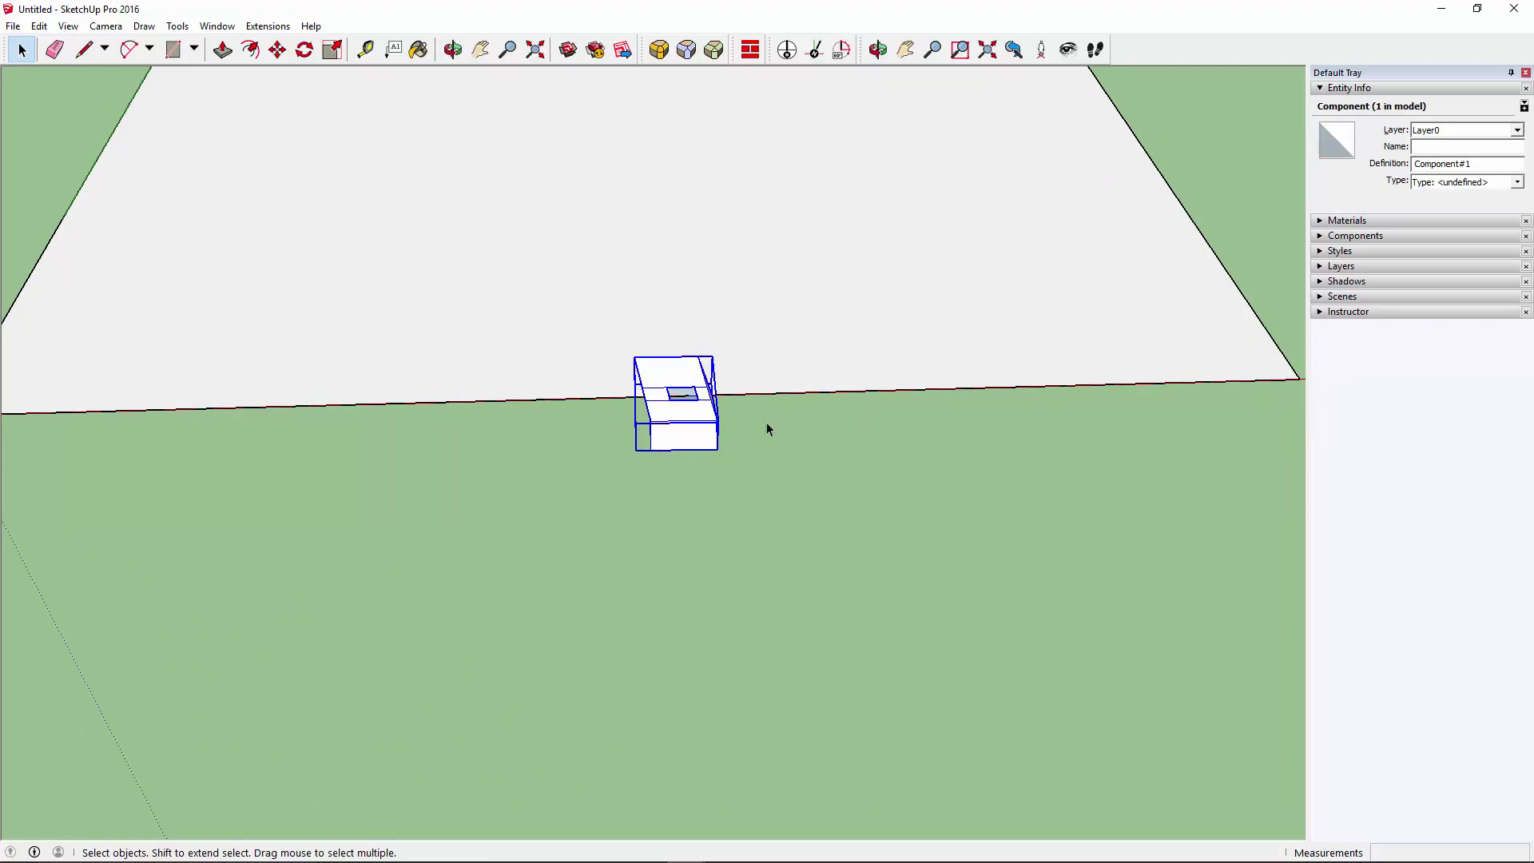
scroll(940, 530, down, 5)
middle_drag(740, 605, 870, 573)
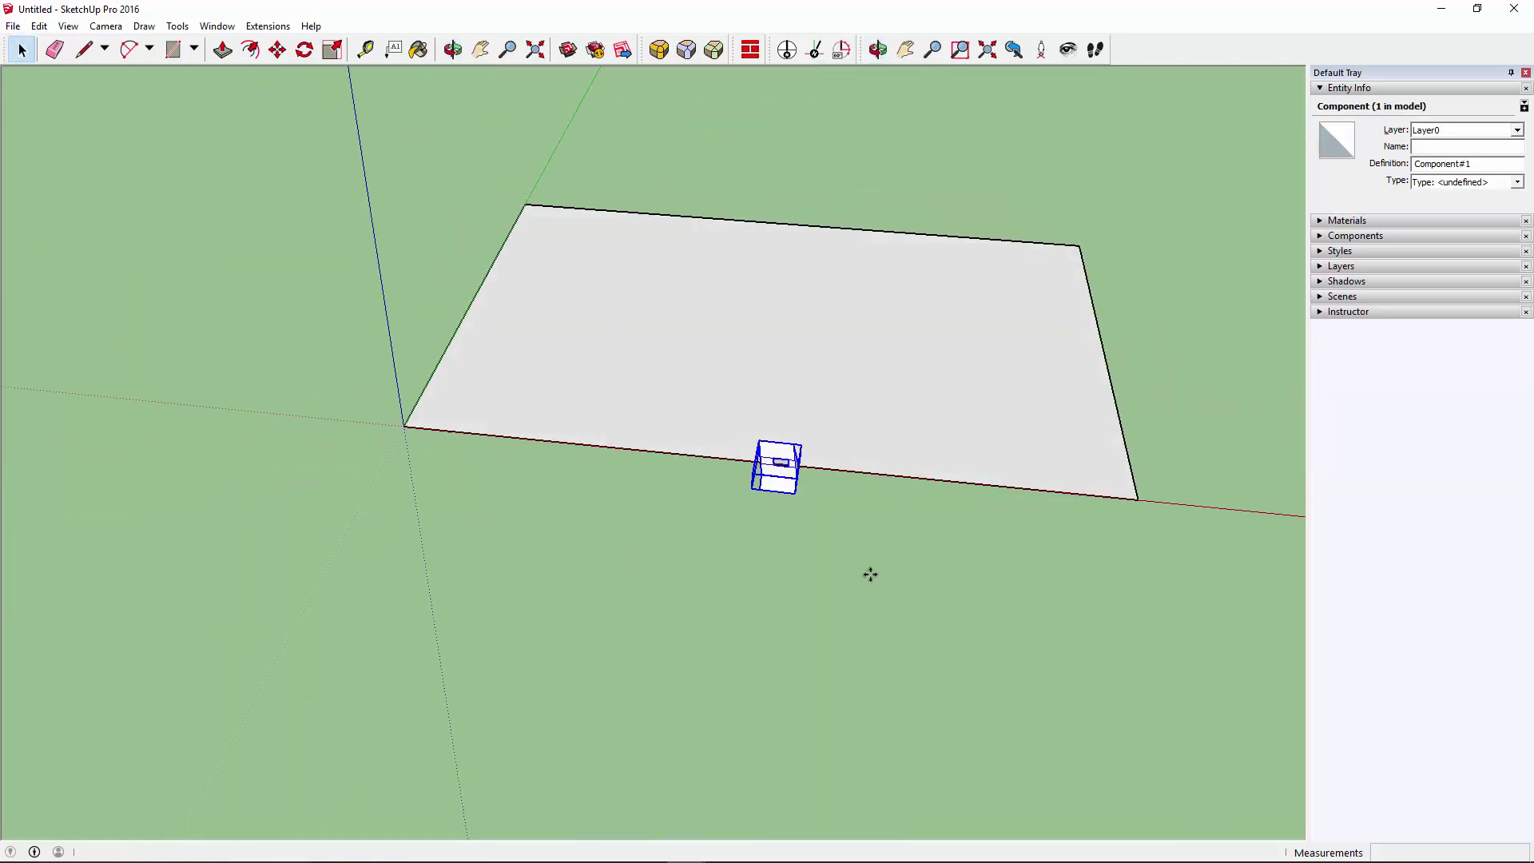
Move the car so its corner sits on the rectangle's origin corner
key(m)
click(872, 574)
click(506, 494)
key(space)
scroll(448, 471, up, 1)
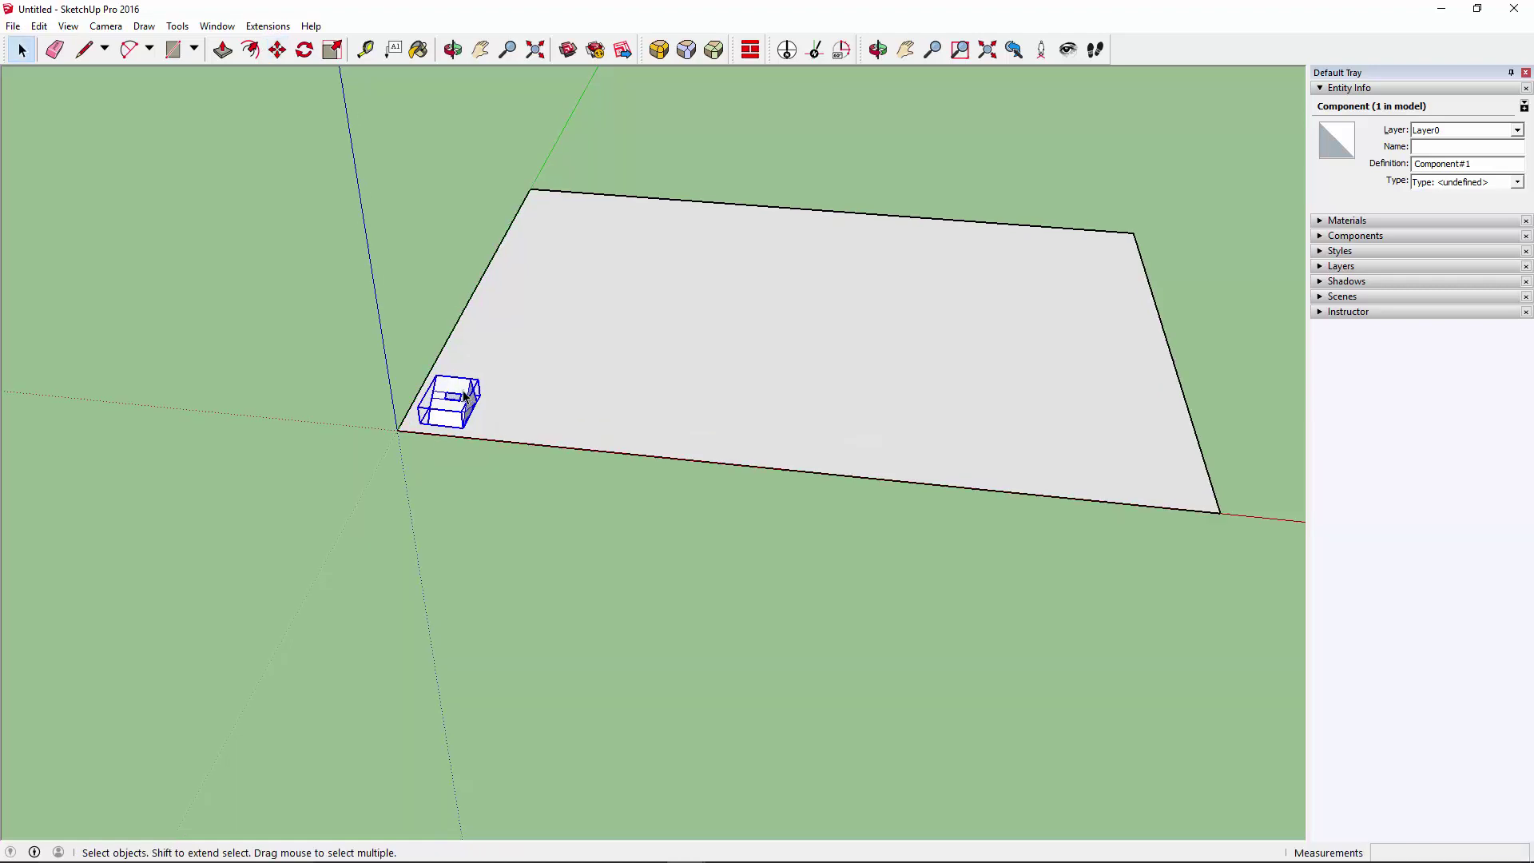
scroll(399, 468, up, 3)
scroll(371, 467, up, 2)
middle_drag(371, 463, 138, 417)
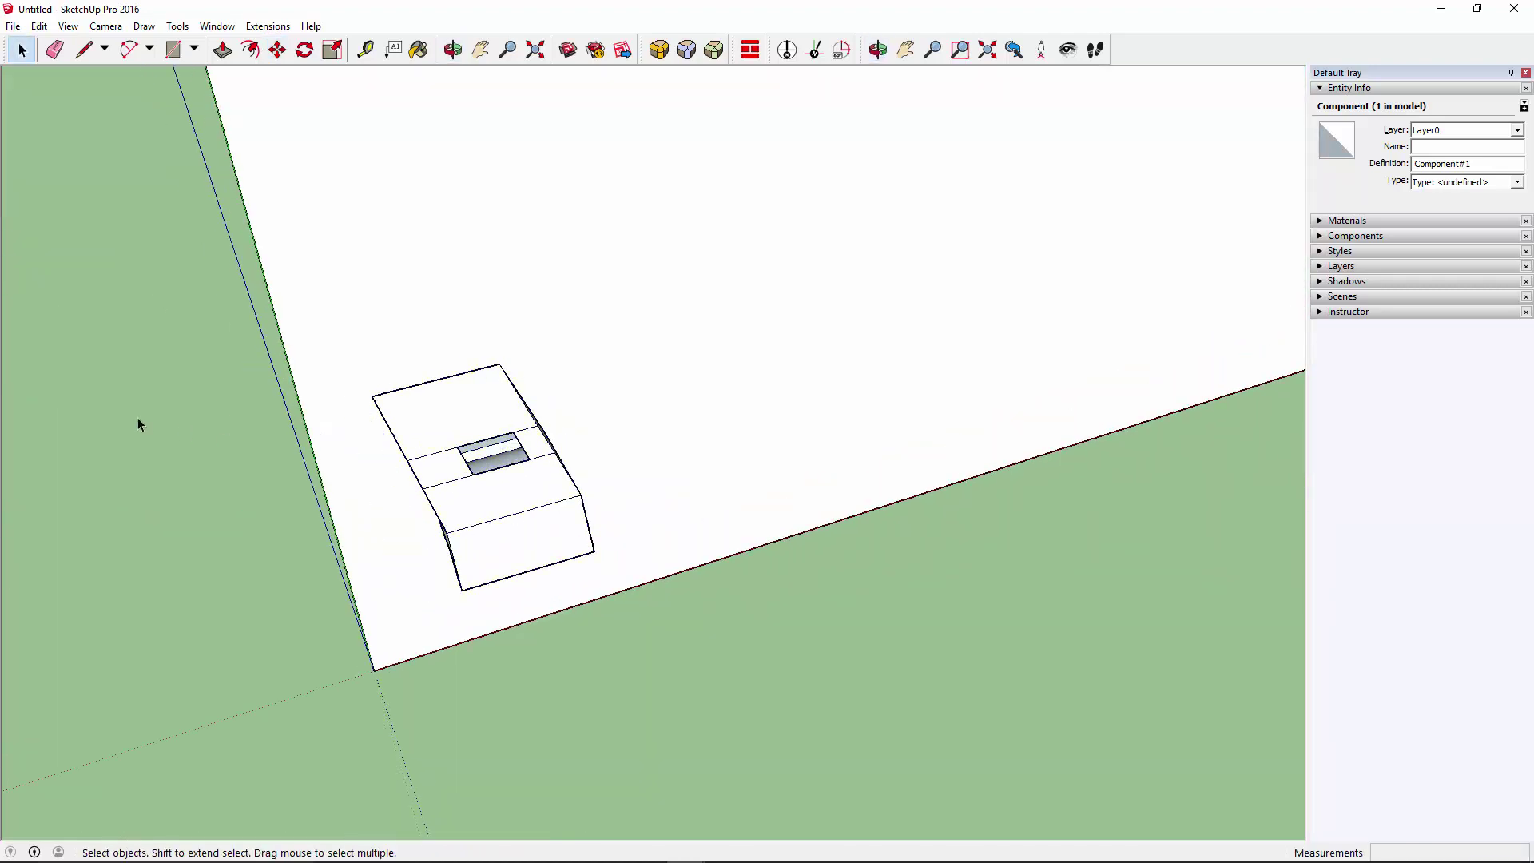
Orbit around the car to check its placement on the ground face
click(137, 424)
click(401, 521)
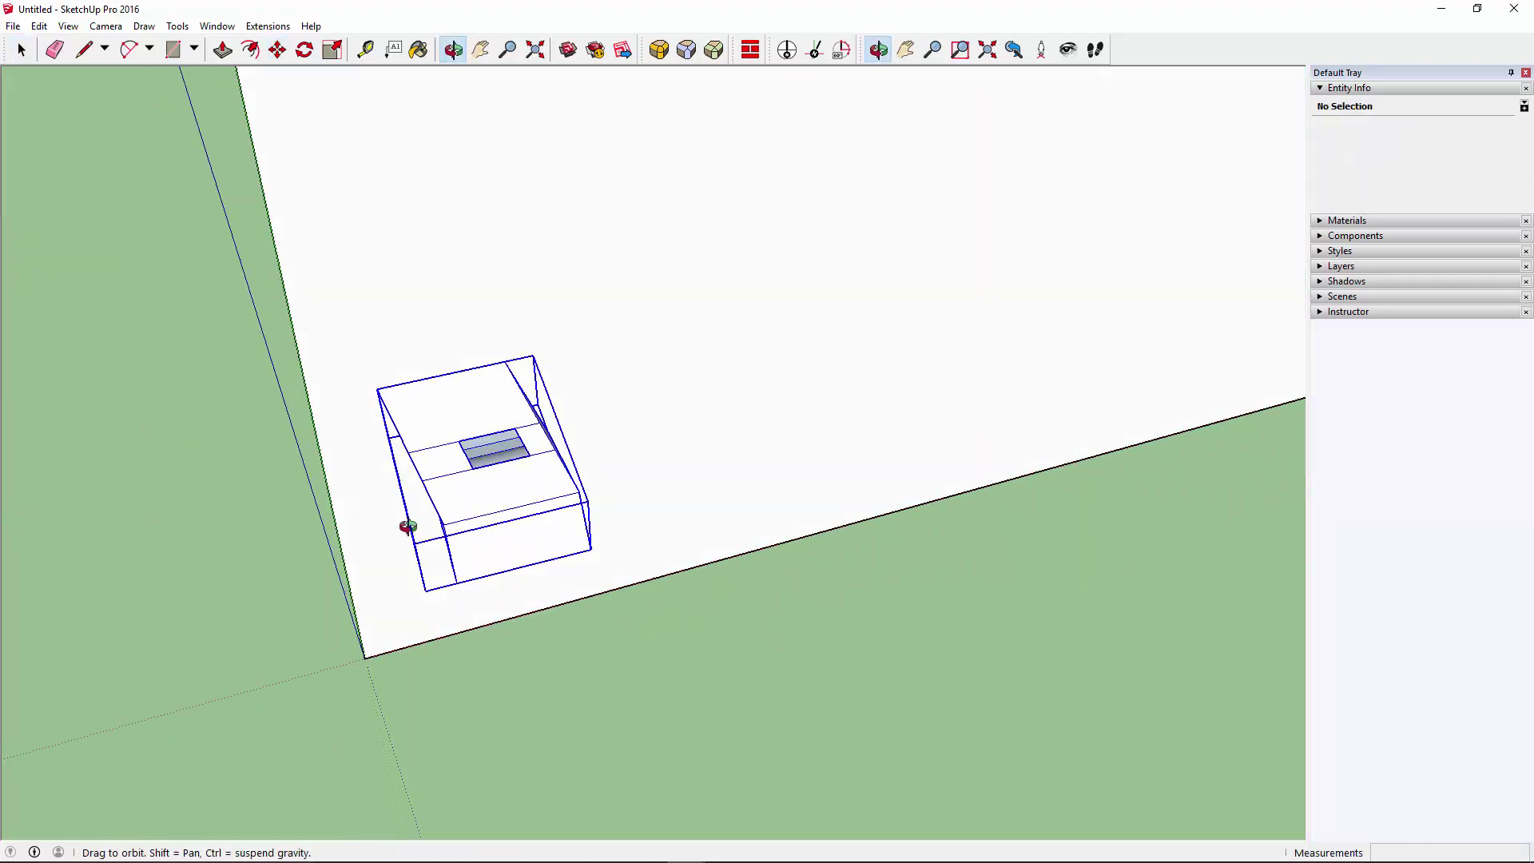
middle_drag(400, 520, 320, 426)
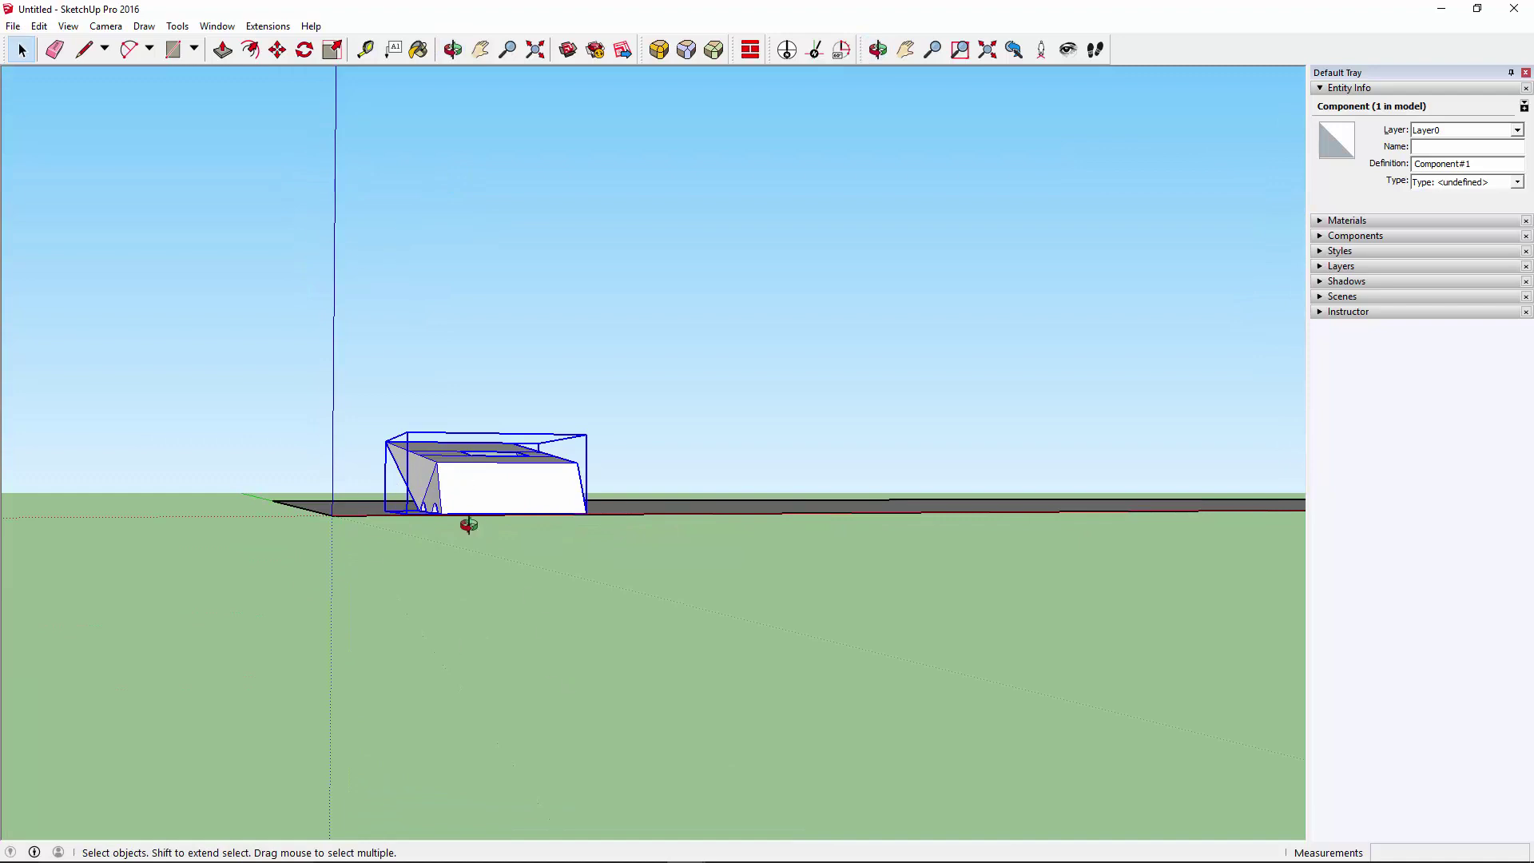
middle_drag(469, 524, 530, 444)
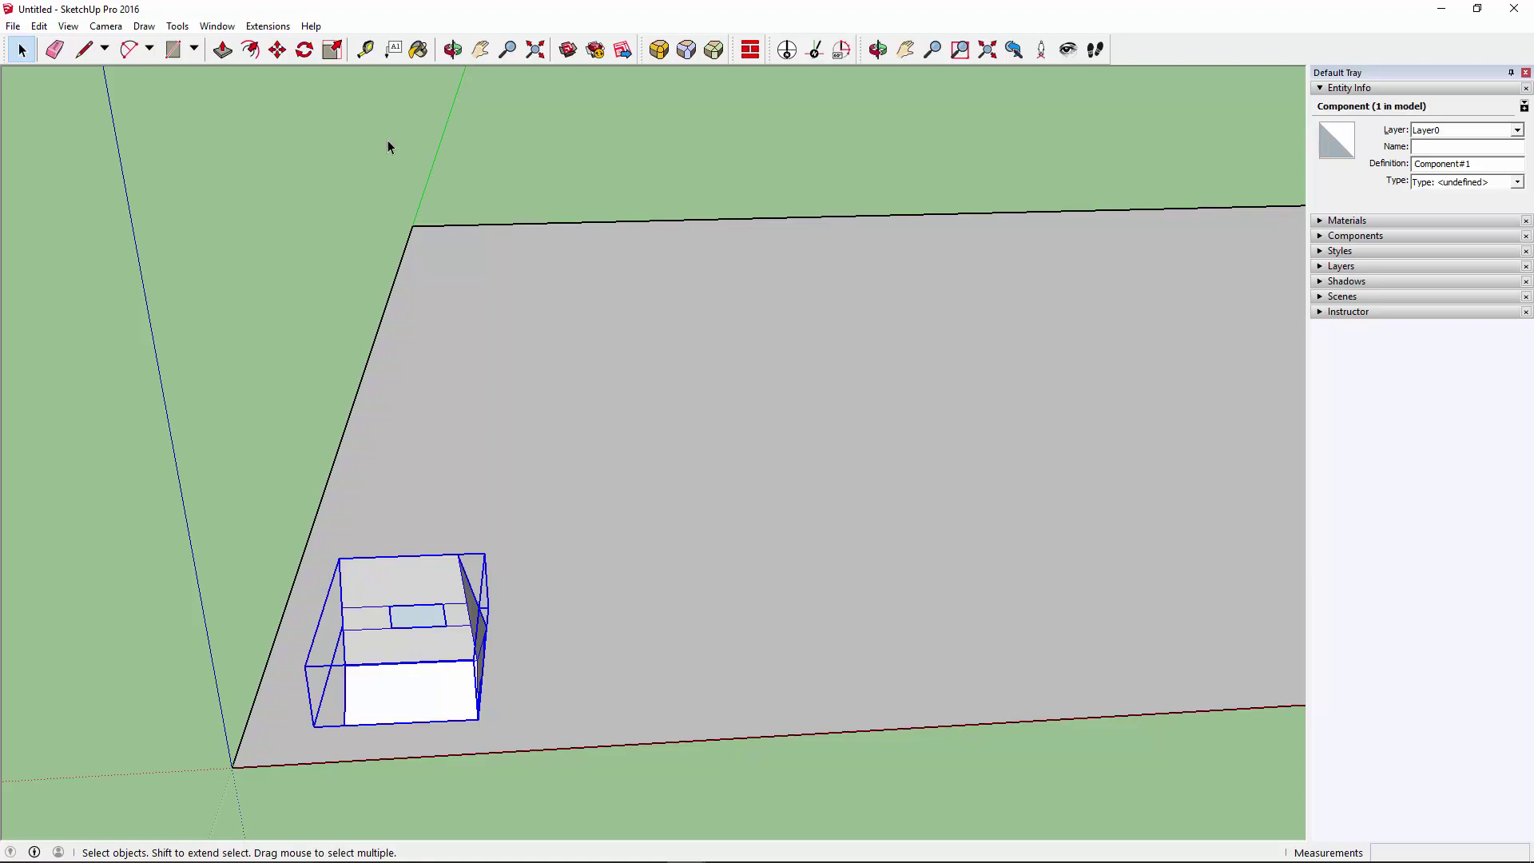
mouse_move(387, 140)
middle_down()
mouse_move(718, 314)
mouse_move(740, 514)
mouse_move(976, 247)
mouse_move(1110, 439)
middle_up()
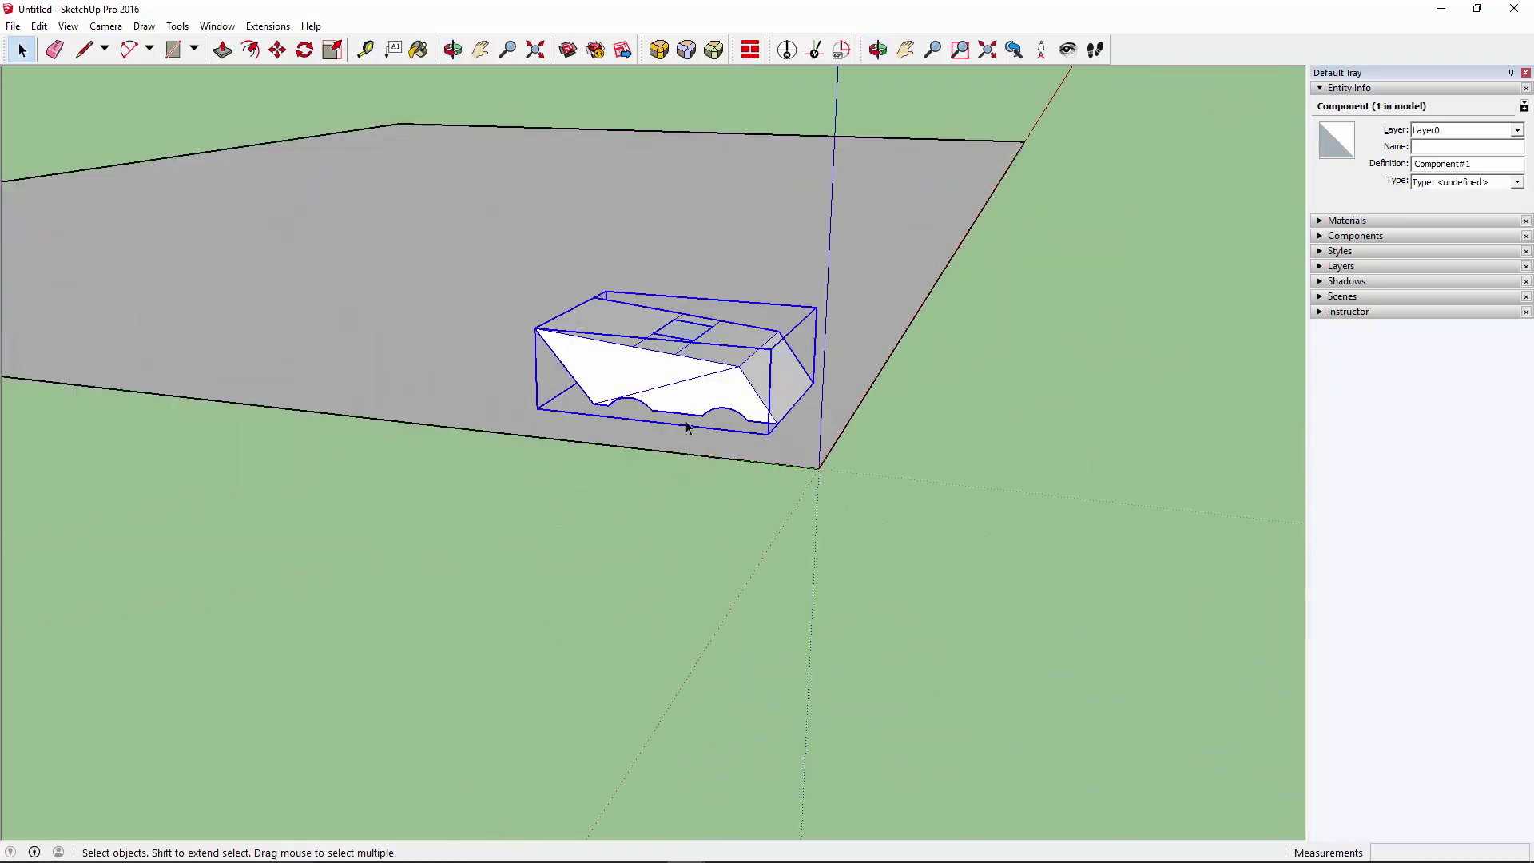
scroll(695, 415, up, 1)
scroll(751, 304, up, 2)
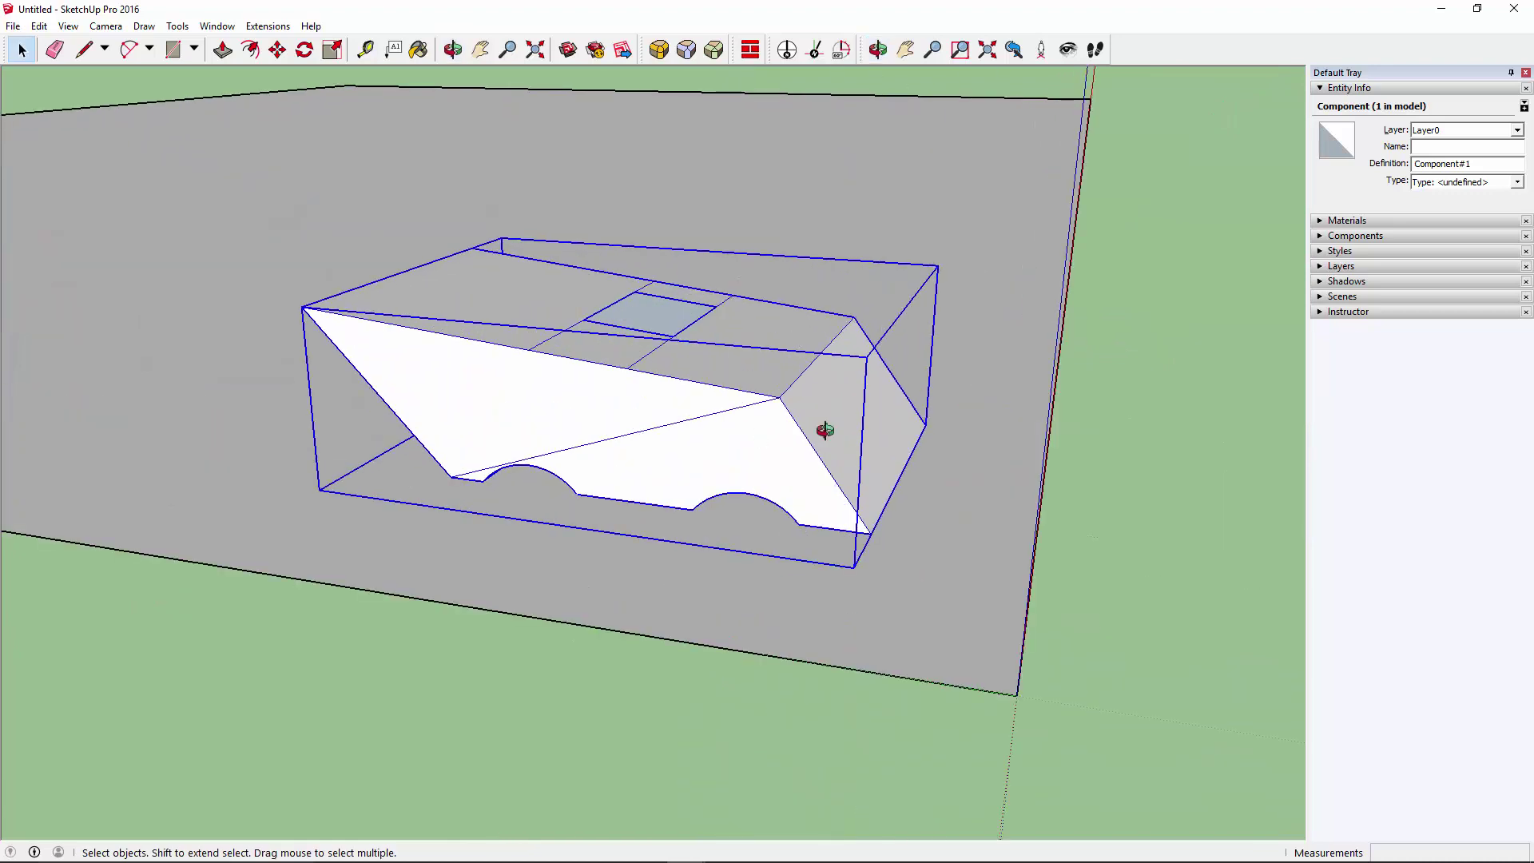
mouse_move(823, 428)
middle_down()
mouse_move(343, 616)
mouse_move(616, 537)
mouse_move(93, 159)
middle_up()
scroll(229, 312, down, 3)
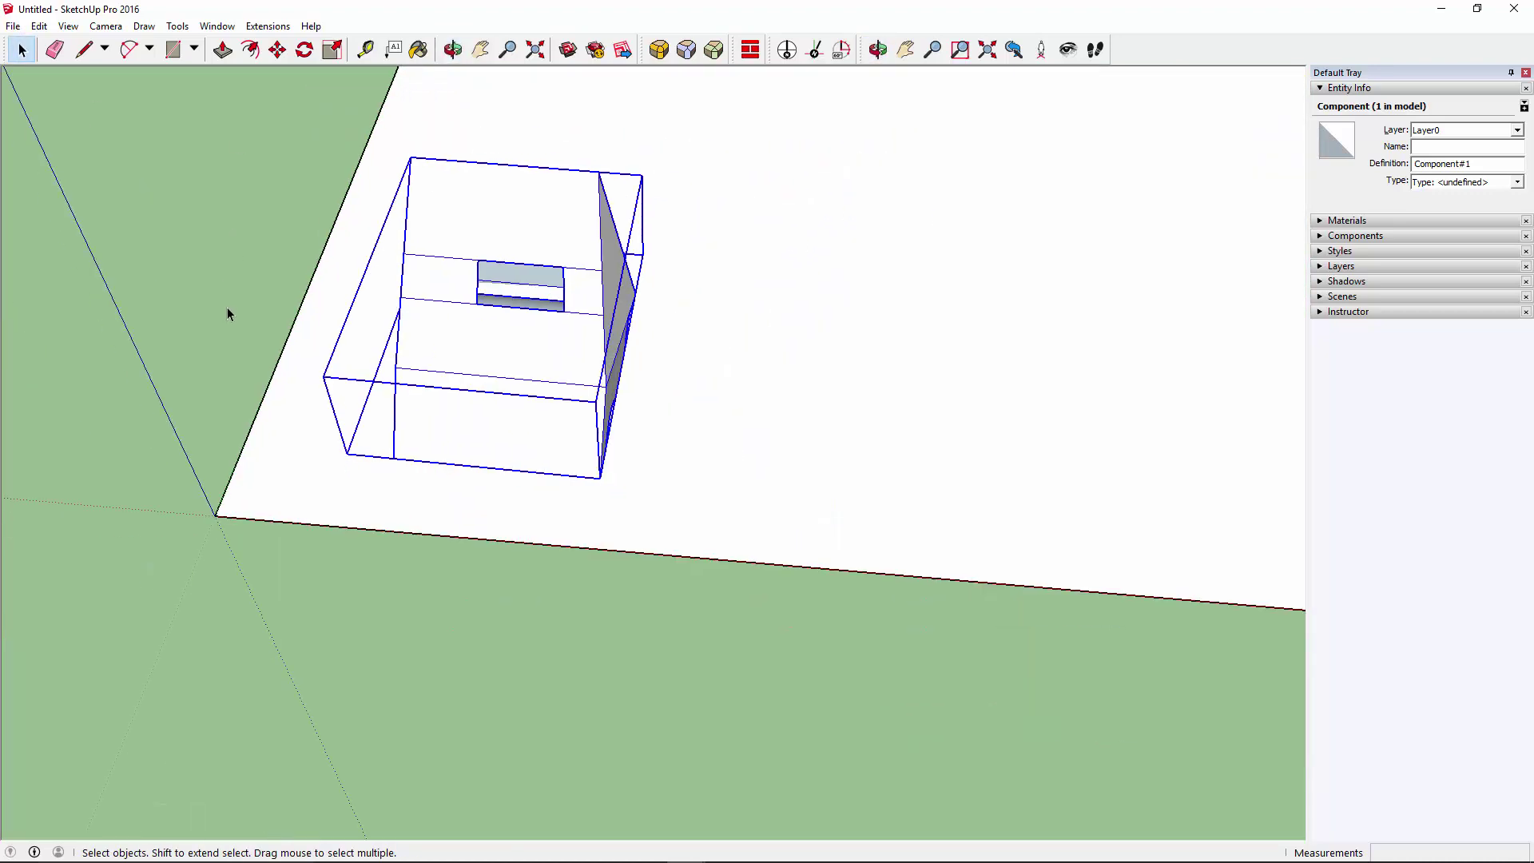
scroll(212, 335, down, 2)
scroll(213, 335, down, 2)
scroll(267, 336, up, 2)
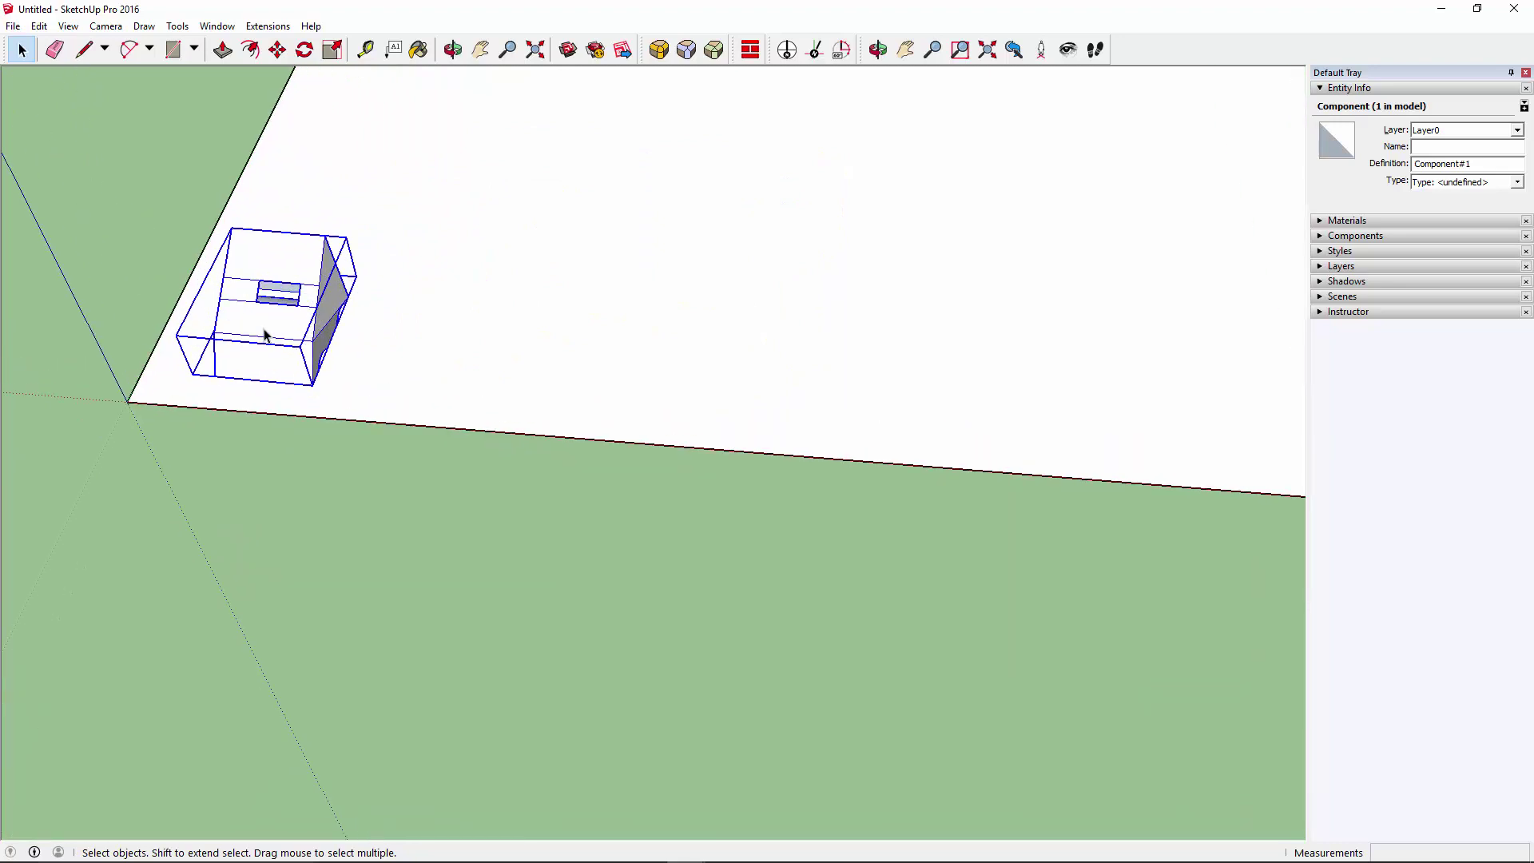
Copy the car beside the original and array it into 15 copies along the edge
key(m)
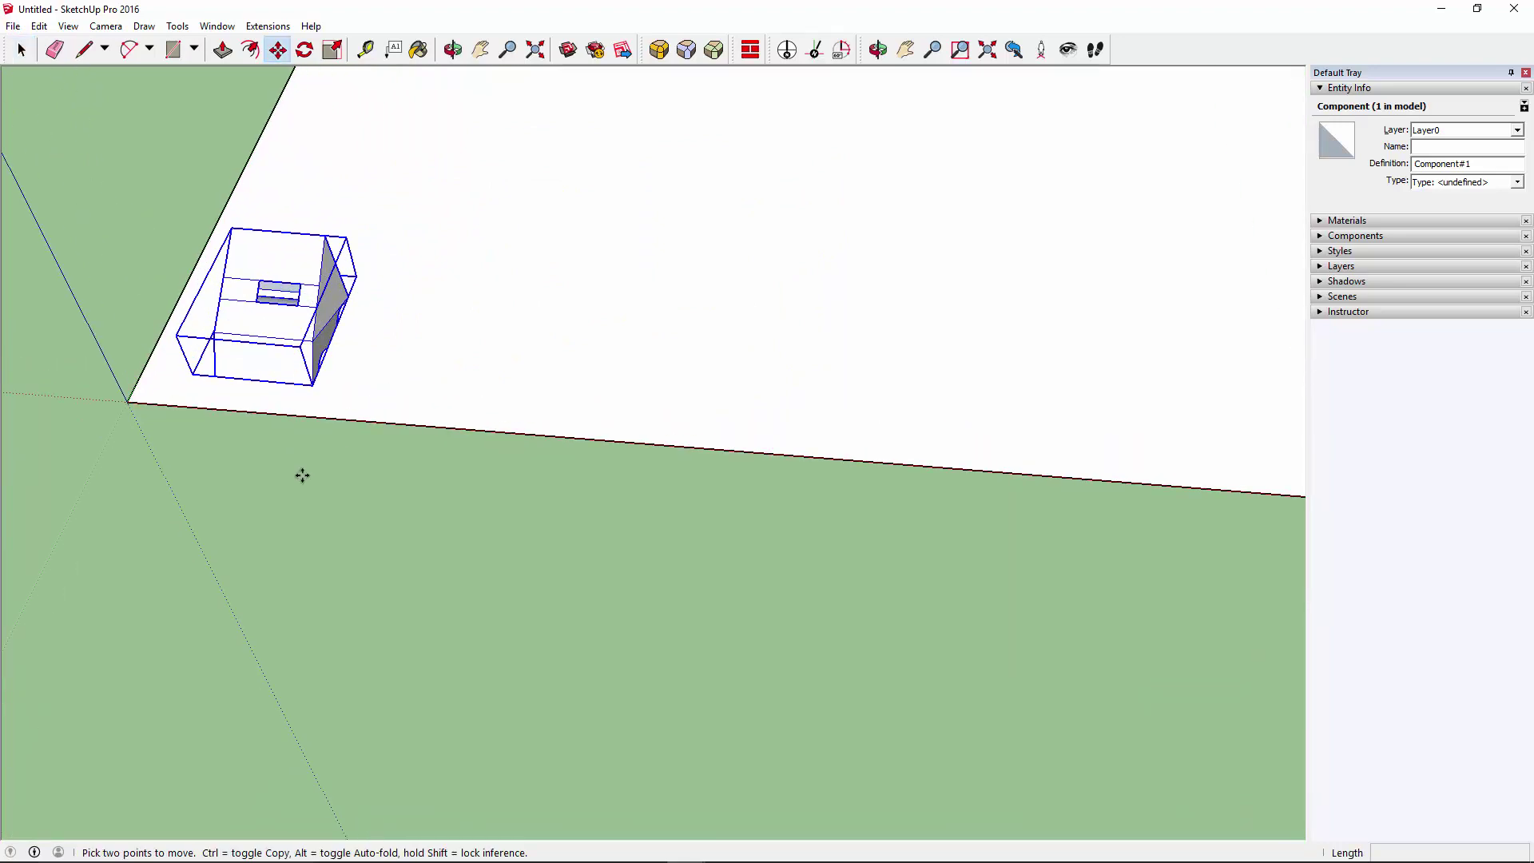
scroll(213, 415, down, 2)
scroll(140, 503, down, 2)
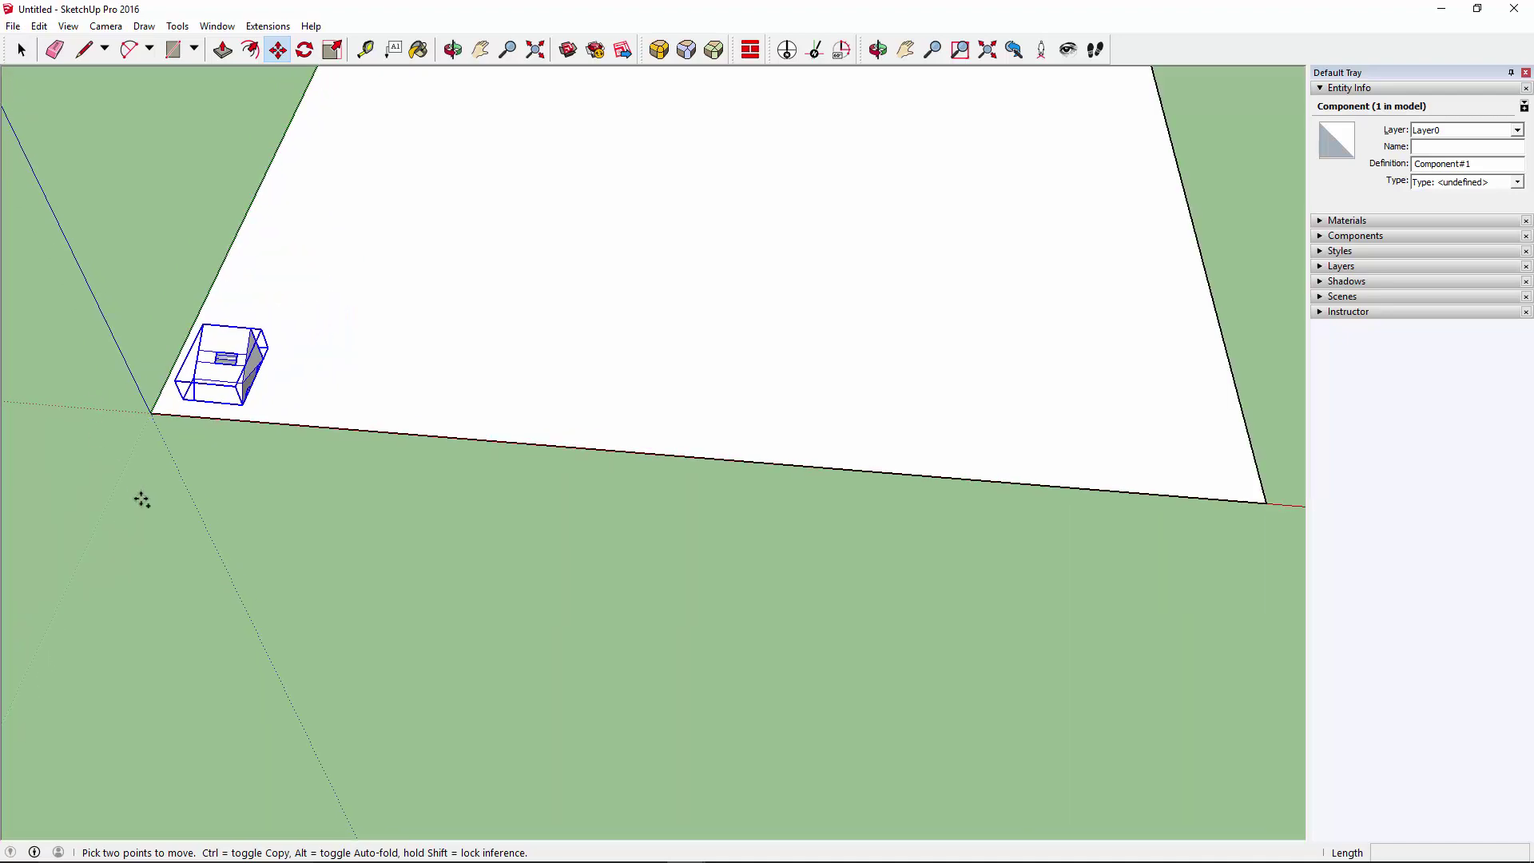
middle_drag(141, 503, 217, 456)
scroll(168, 479, up, 3)
ctrl+click(148, 431)
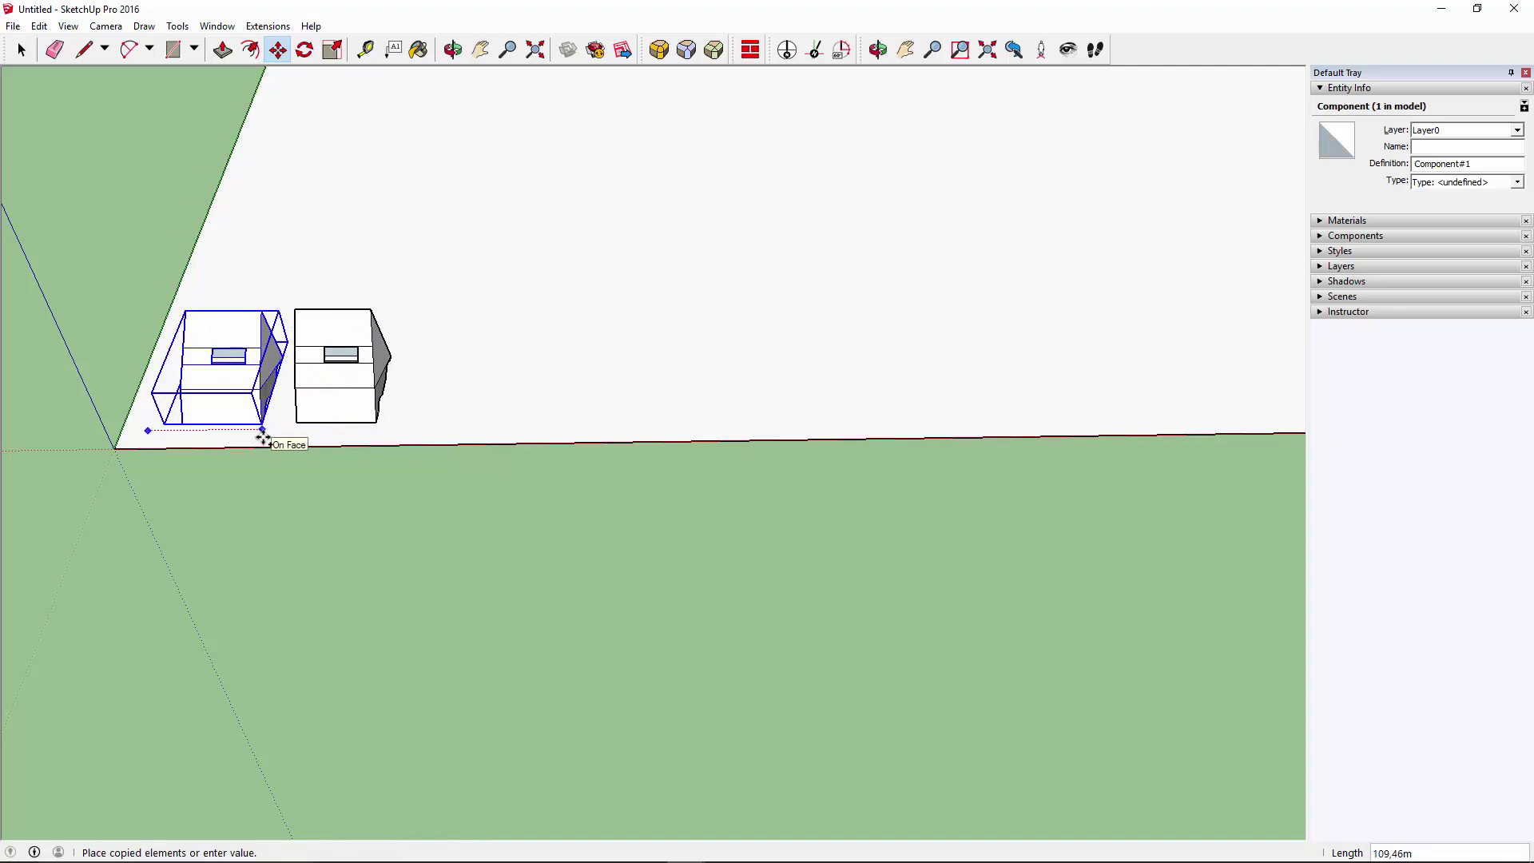
click(263, 437)
scroll(298, 576, down, 5)
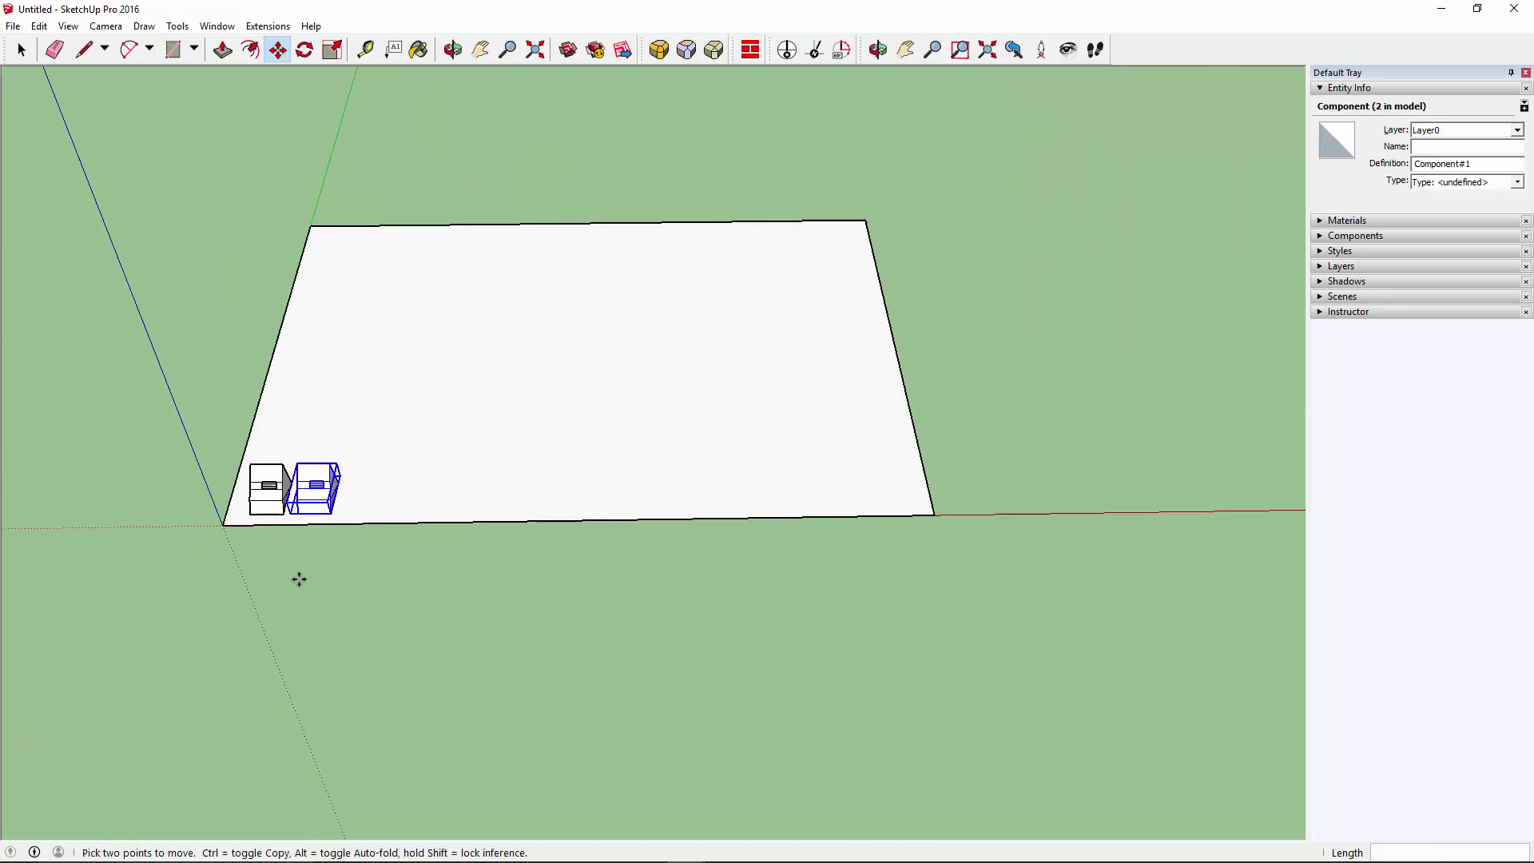
scroll(299, 579, down, 1)
text(x)
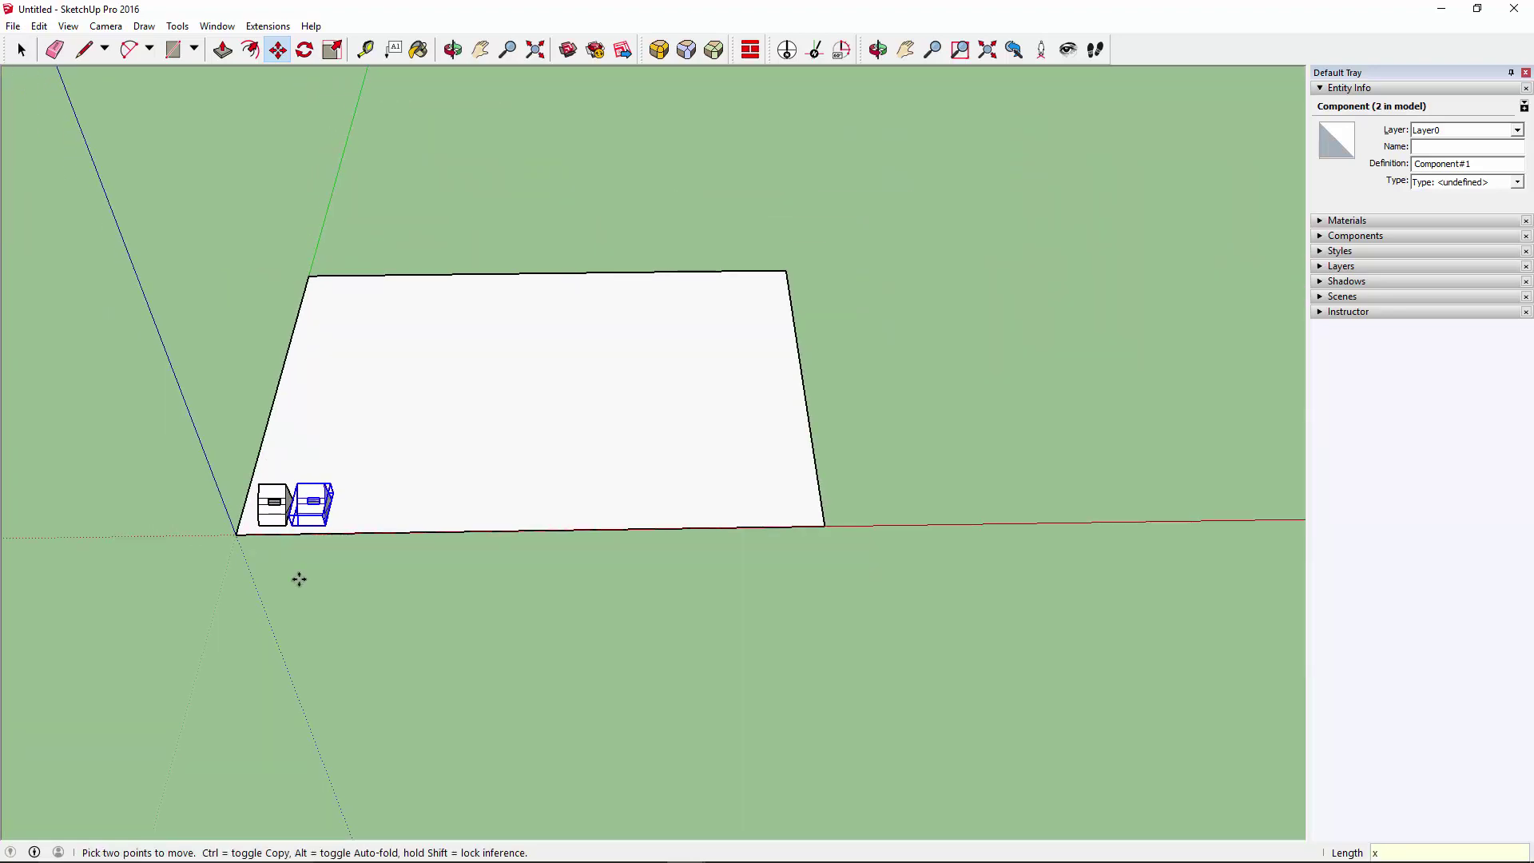
text(15)
key(Return)
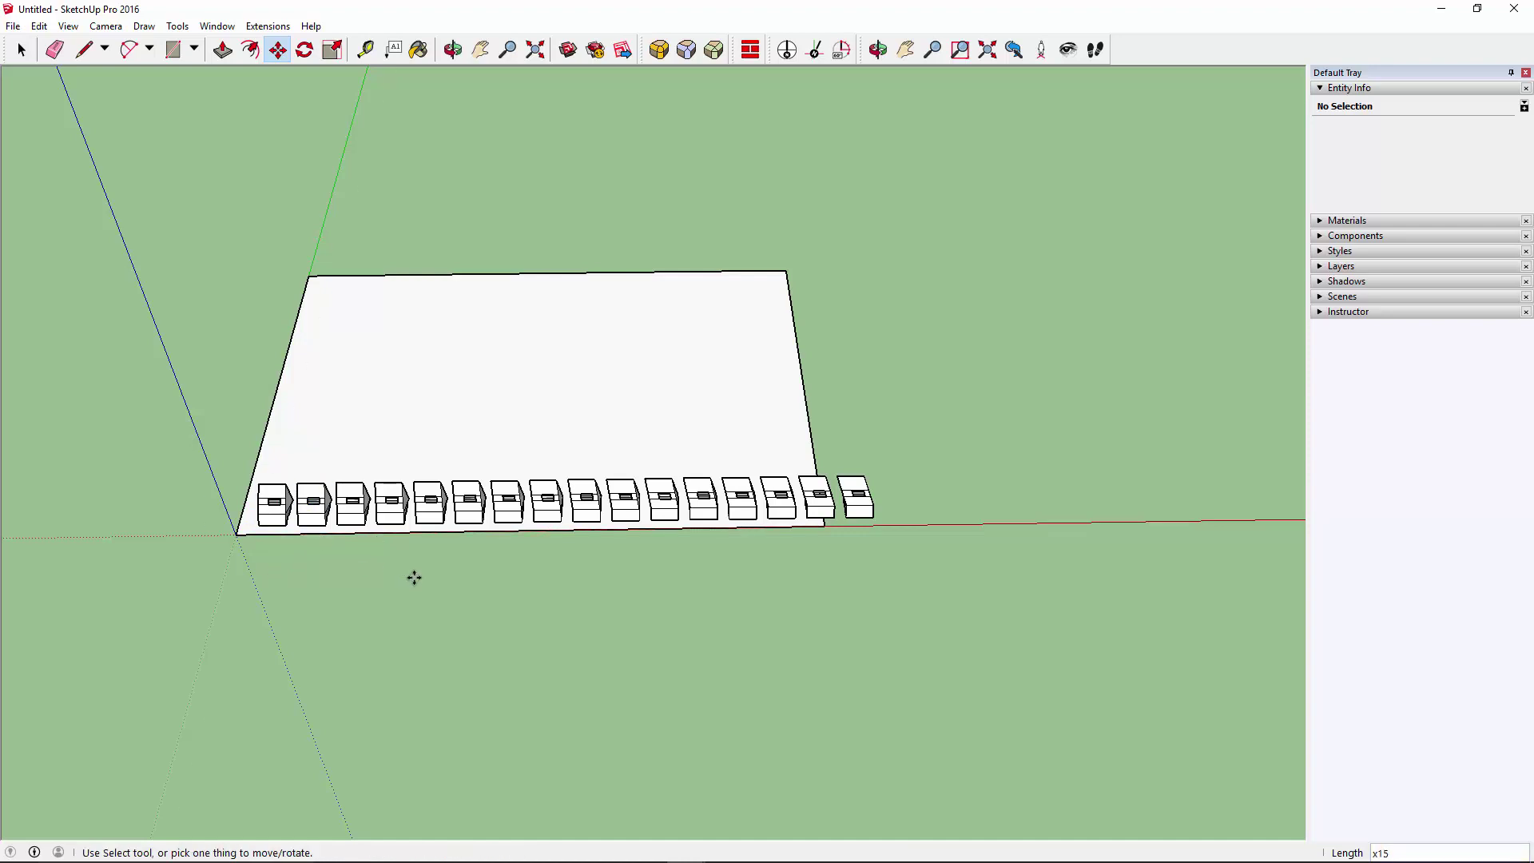
Undo the arrayed copies so only the original car remains
key(ctrl+z)
key(space)
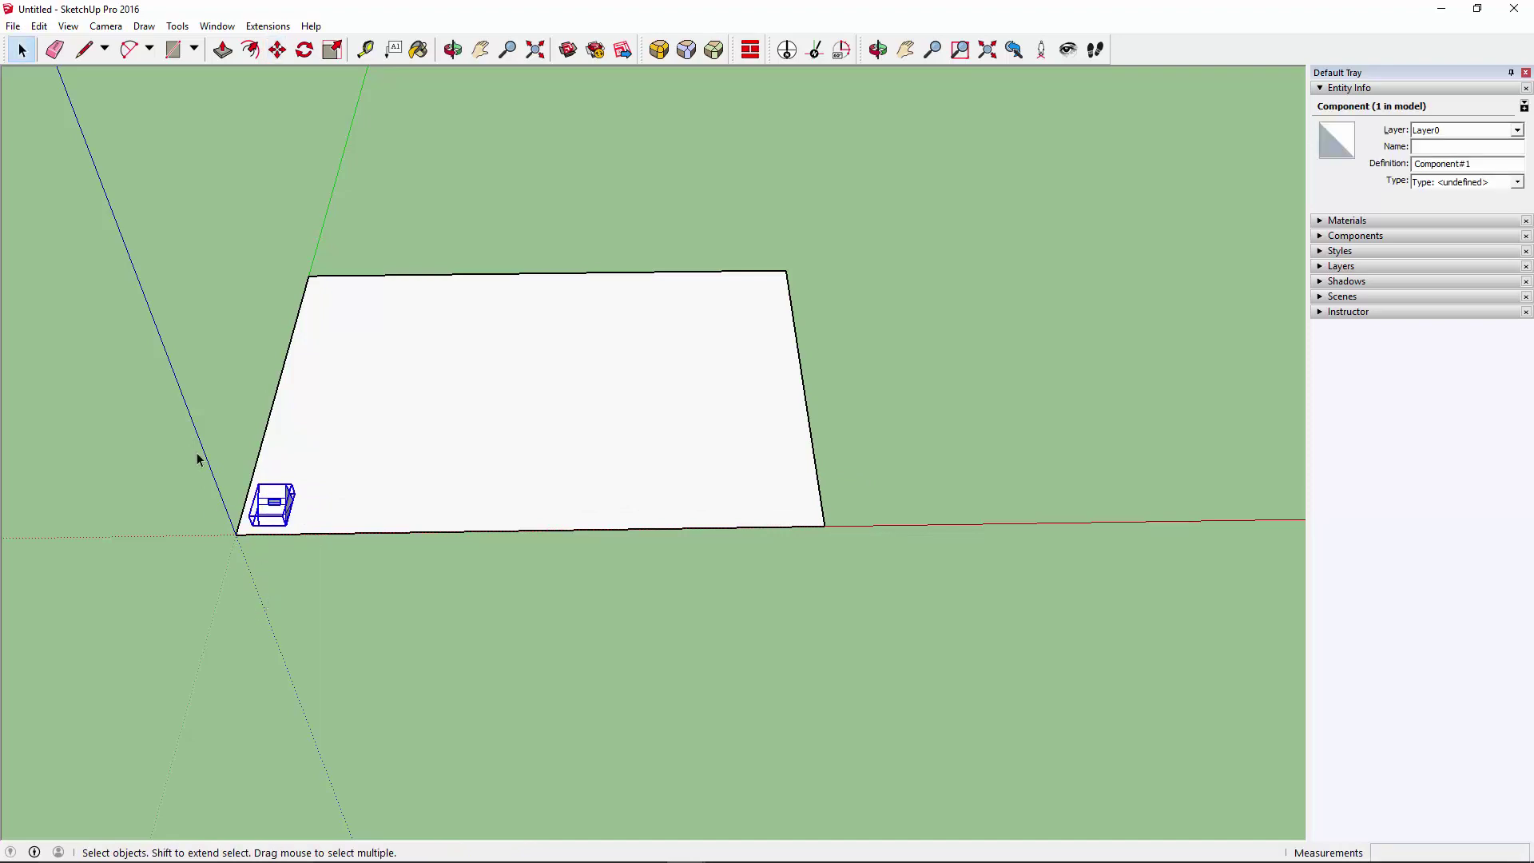
key(m)
scroll(271, 511, up, 2)
Copy the car along the front edge and repeat it 13 times
scroll(274, 515, up, 3)
scroll(274, 521, up, 1)
click(260, 529)
key(ctrl)
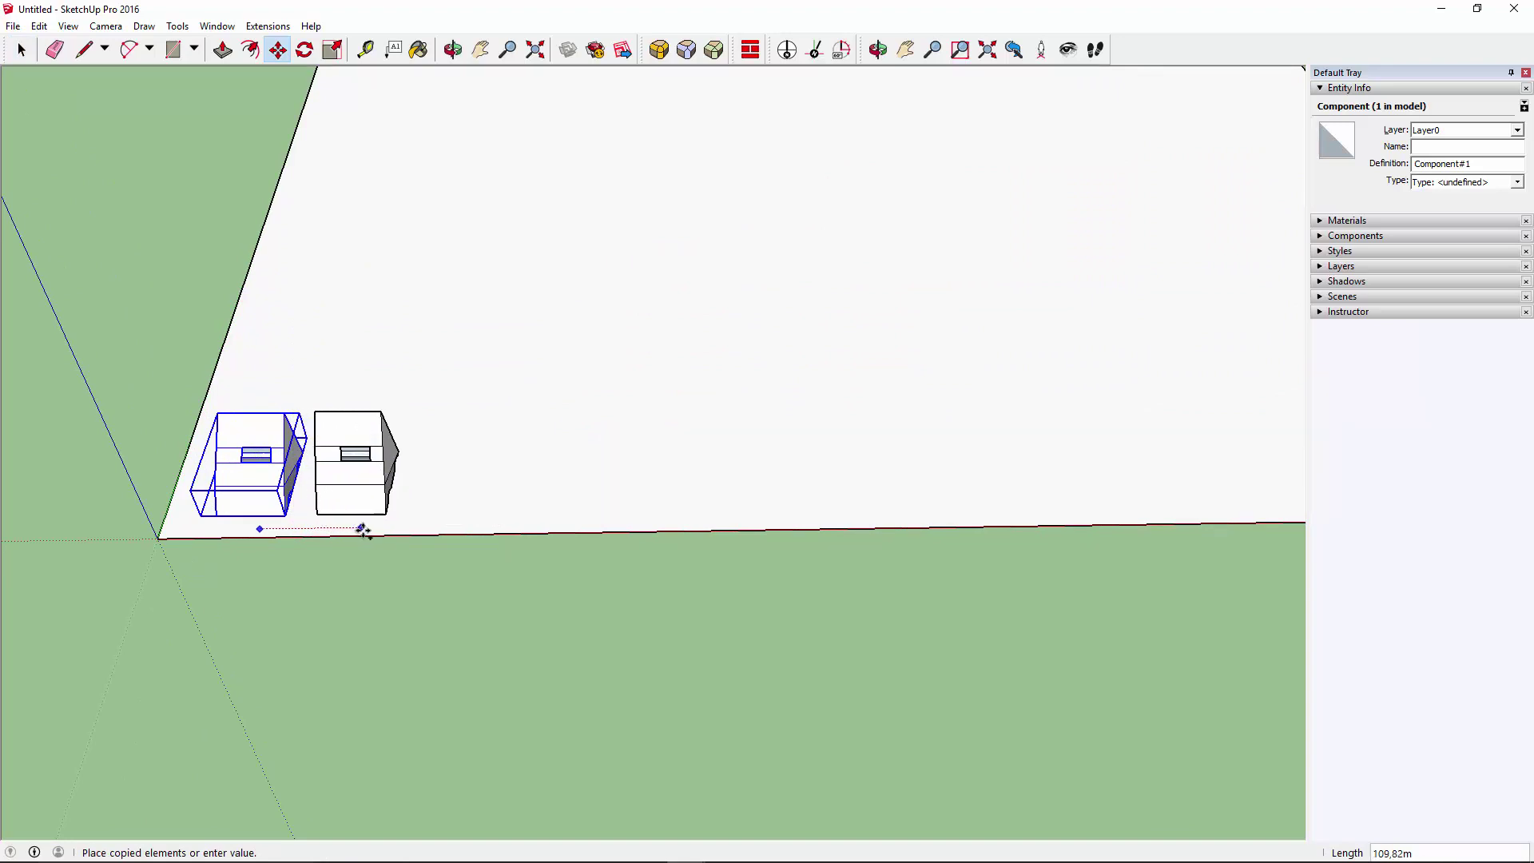
click(363, 532)
scroll(93, 587, down, 2)
scroll(303, 643, down, 3)
text(x)
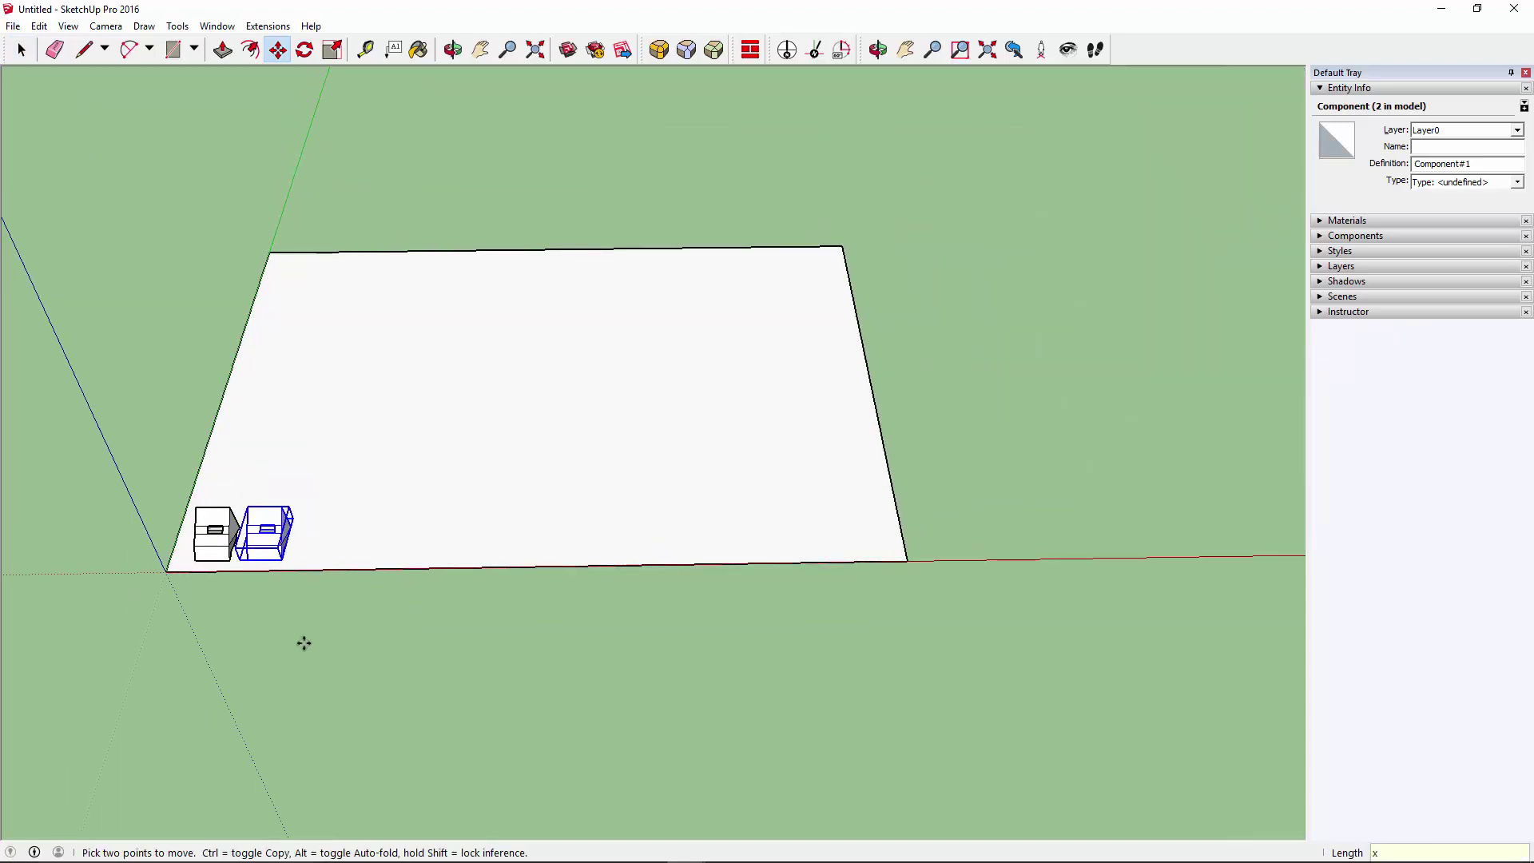
text(13)
key(Return)
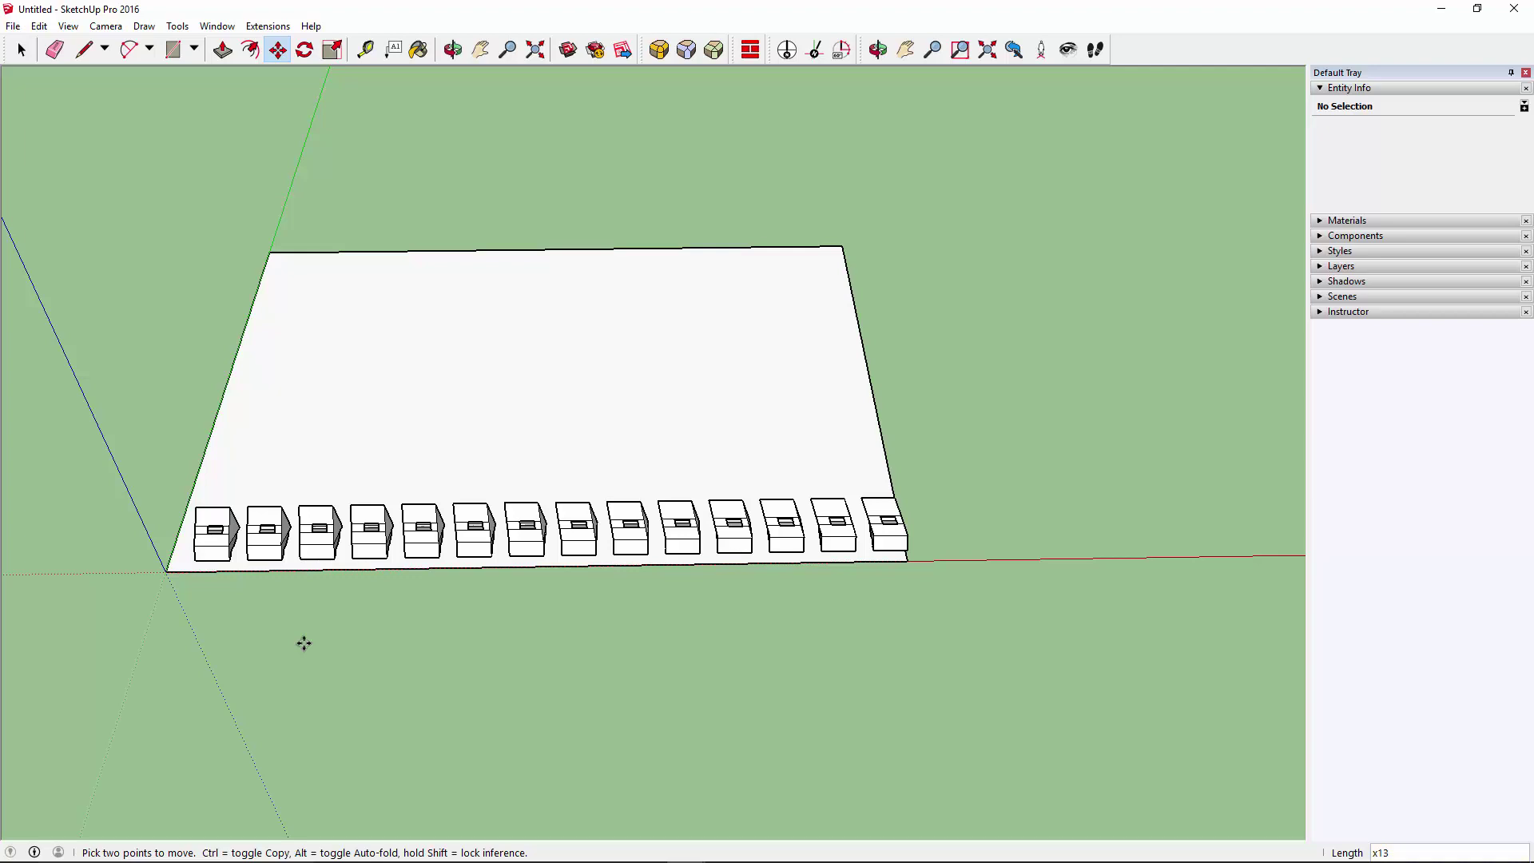
Reduce the repeat count through x12 and x11 to x2, leaving three cars
text(x12)
key(Return)
text(1)
key(Return)
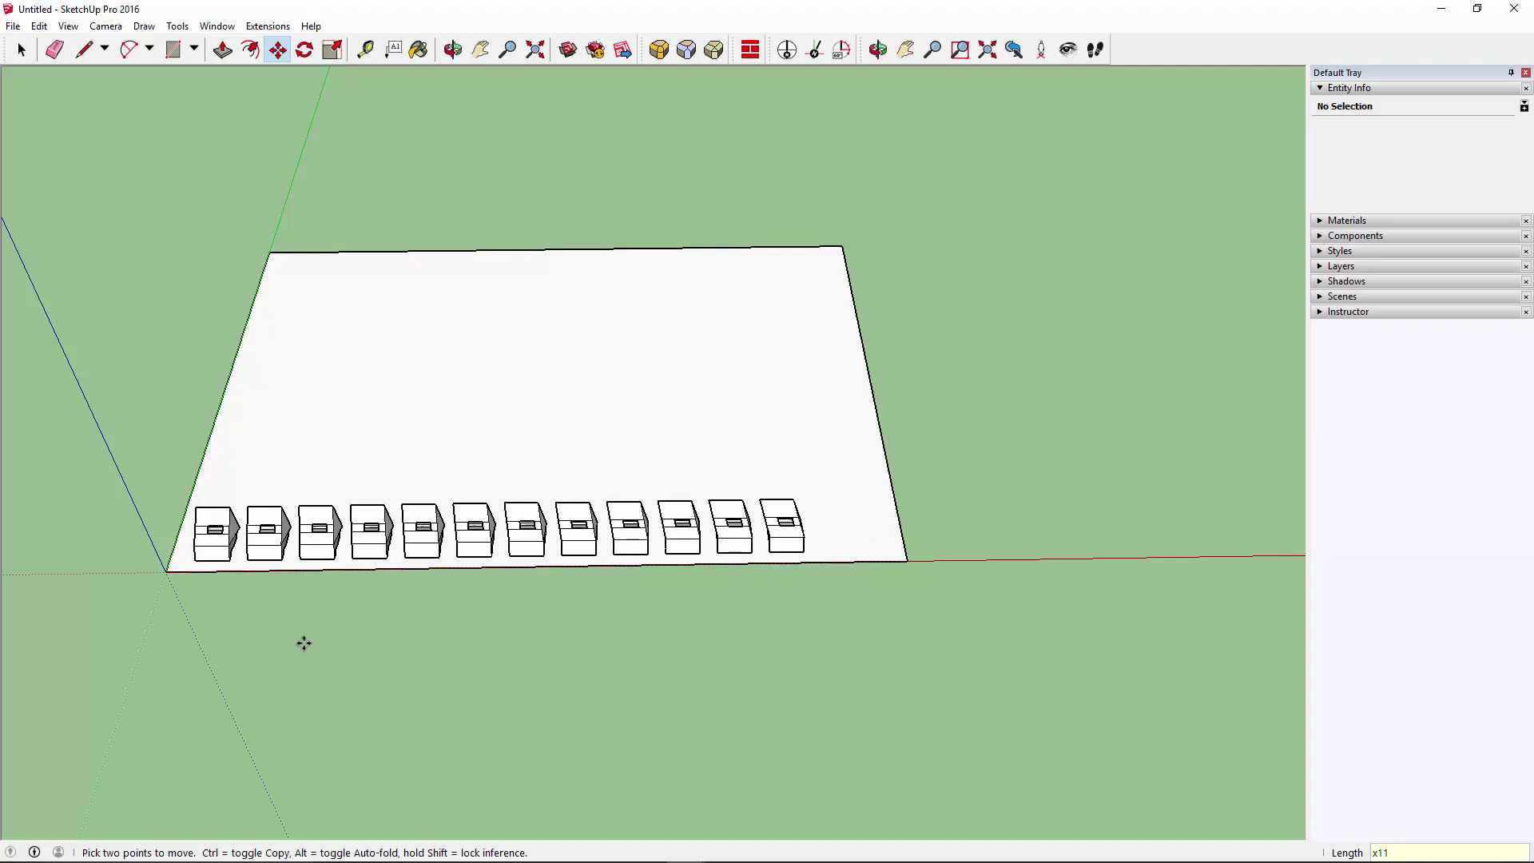
text(x2)
key(Return)
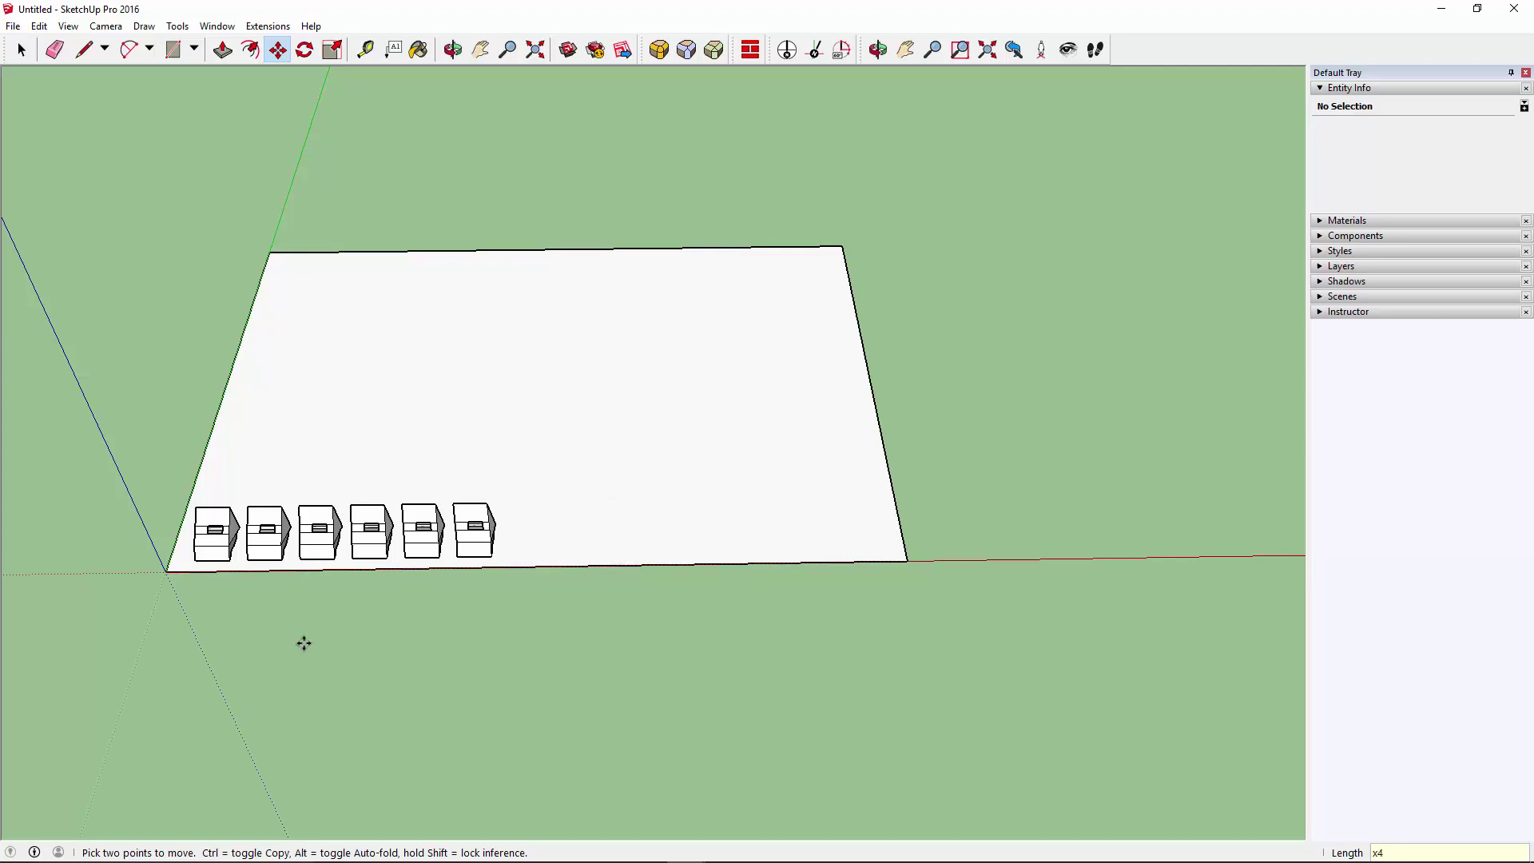
key(space)
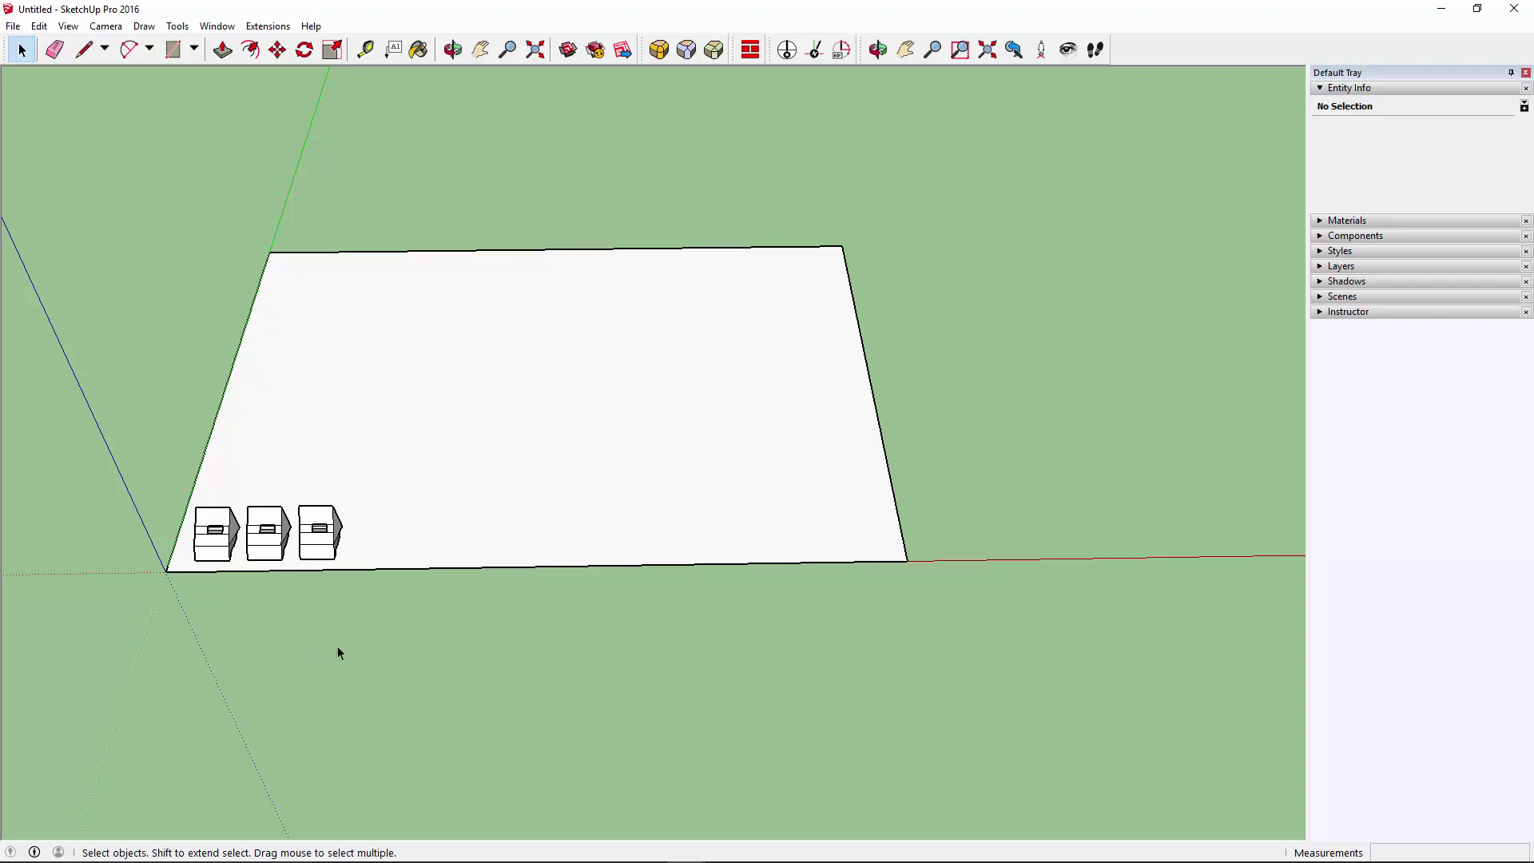
mouse_move(338, 646)
middle_down()
mouse_move(247, 521)
mouse_move(344, 424)
mouse_move(439, 381)
mouse_move(775, 332)
mouse_move(672, 496)
mouse_move(519, 486)
middle_up()
Delete the two extra cars, leaving only the original
scroll(343, 424, up, 3)
click(336, 435)
scroll(789, 330, down, 2)
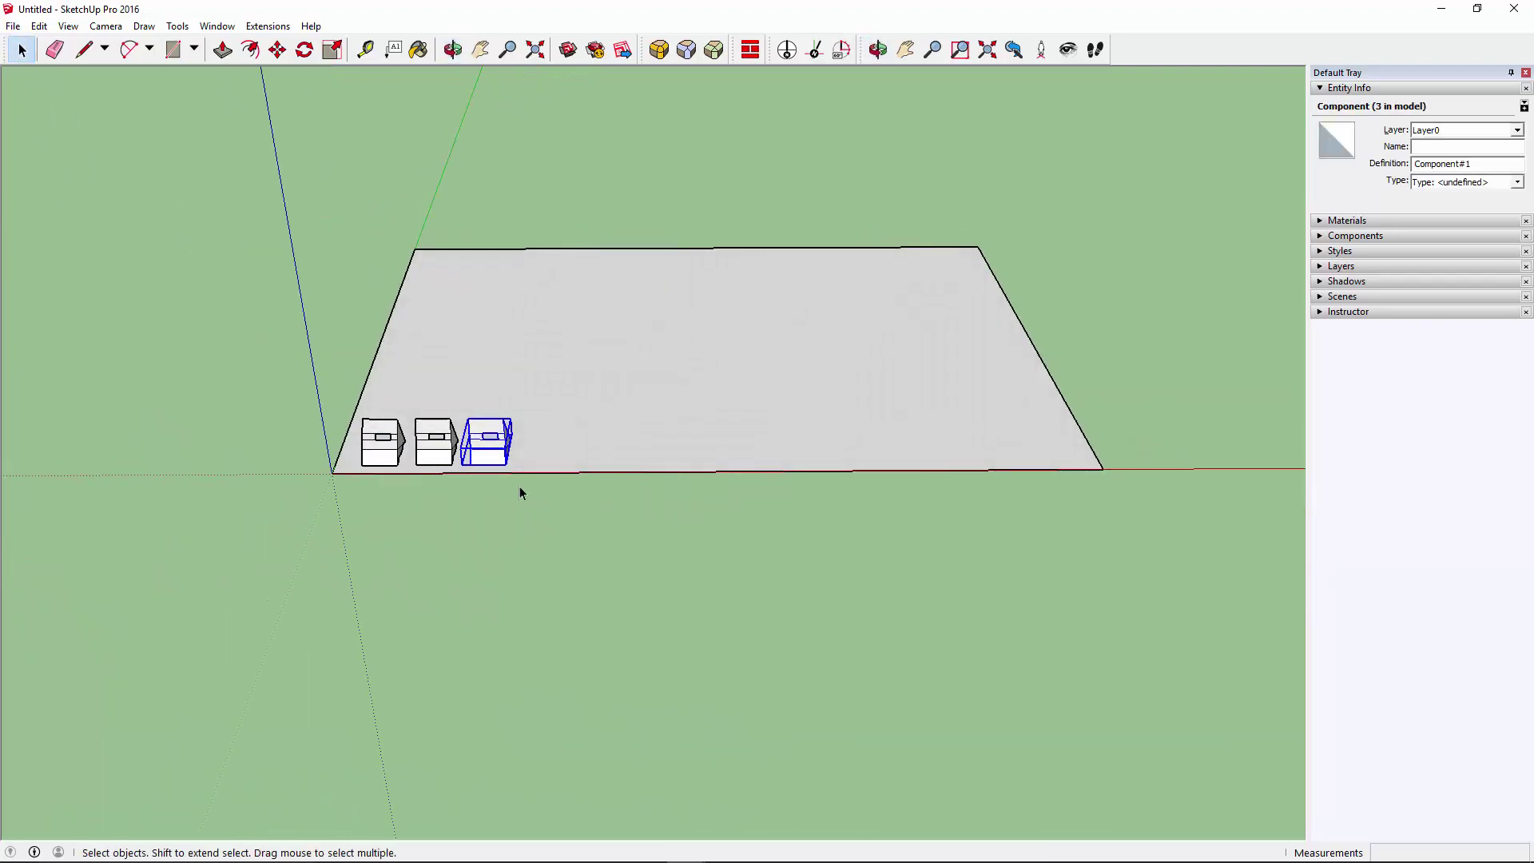
key(Delete)
click(444, 459)
key(Delete)
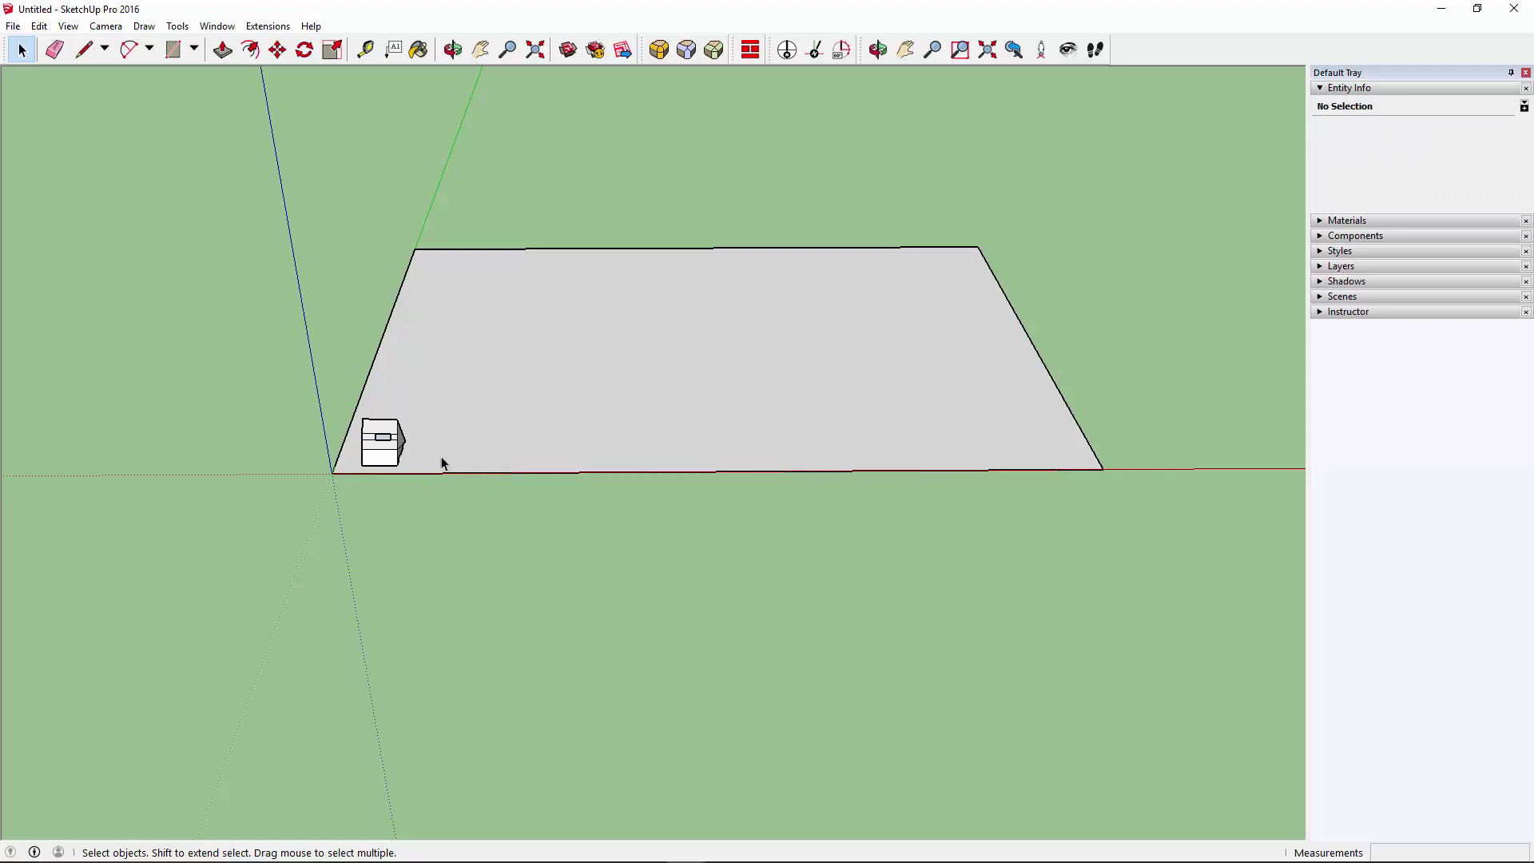
mouse_move(1082, 462)
middle_down()
mouse_move(1042, 455)
mouse_move(1041, 476)
middle_up()
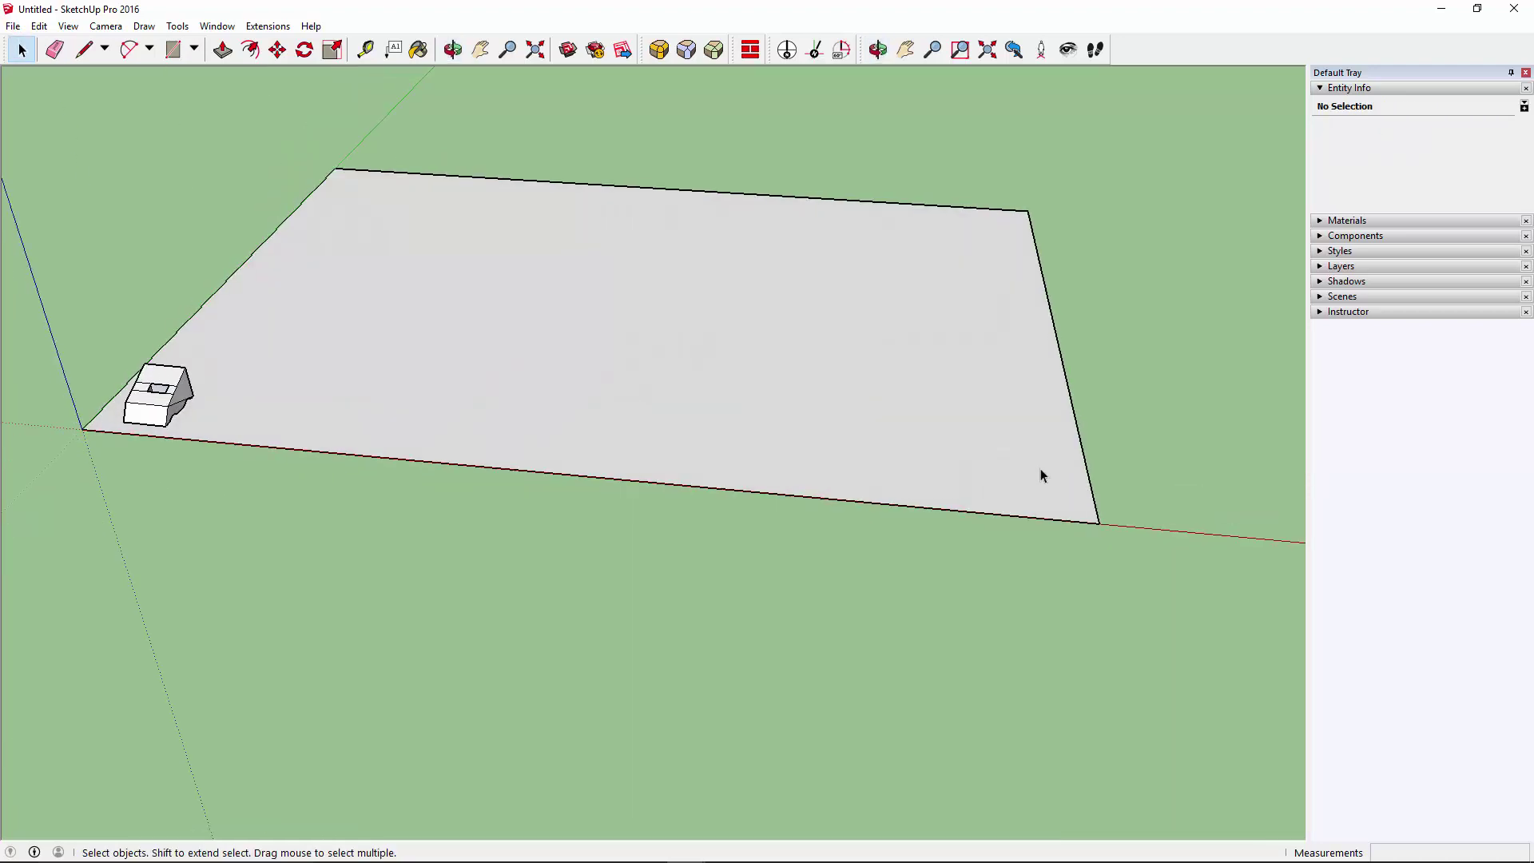
drag(980, 460, 1062, 521)
Copy the car to the far end of the rectangle's front edge
click(136, 406)
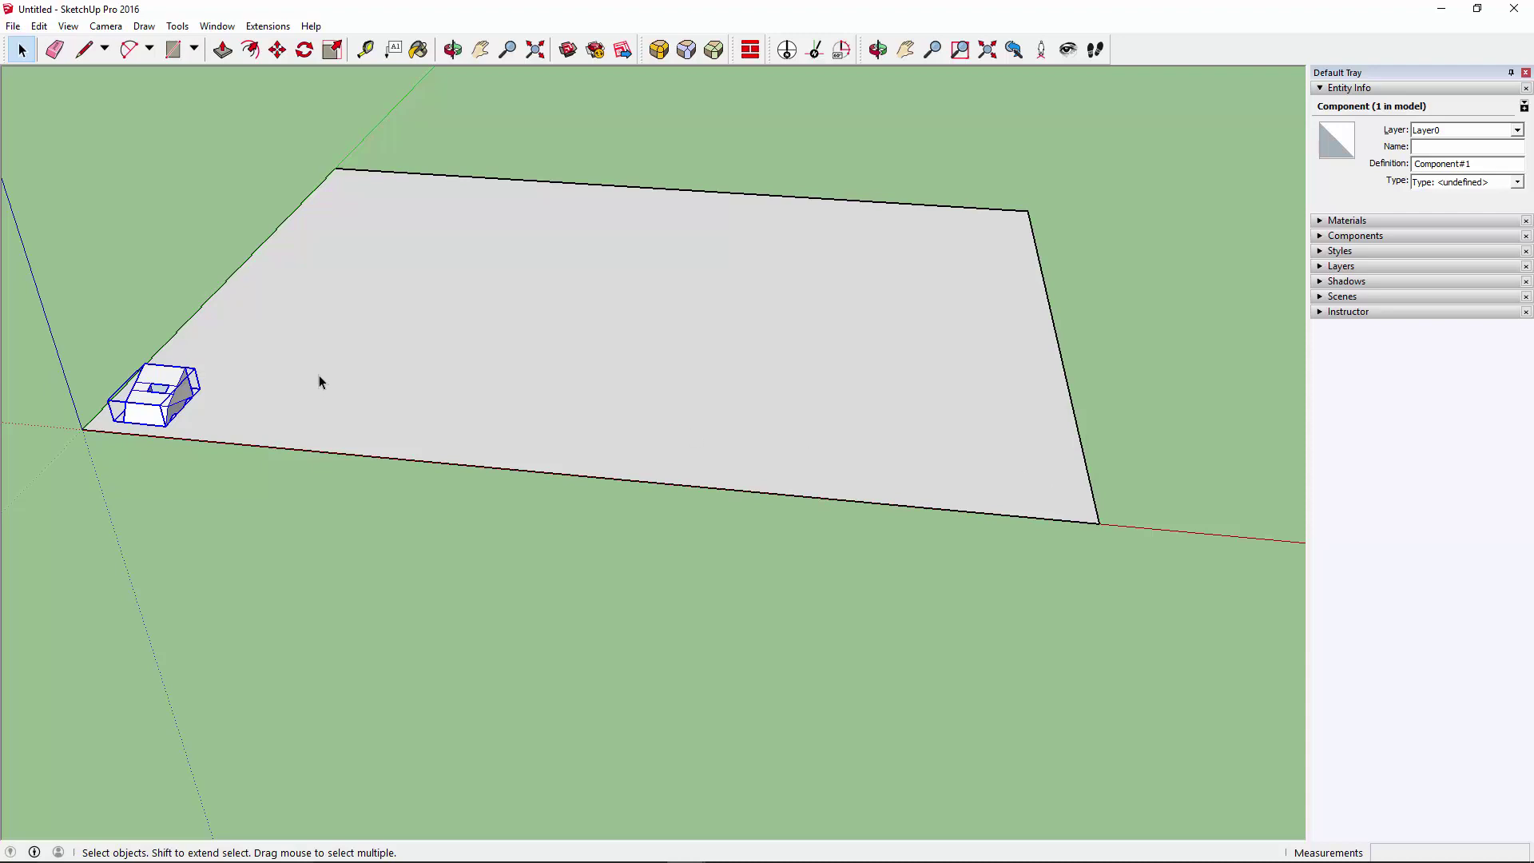
click(277, 50)
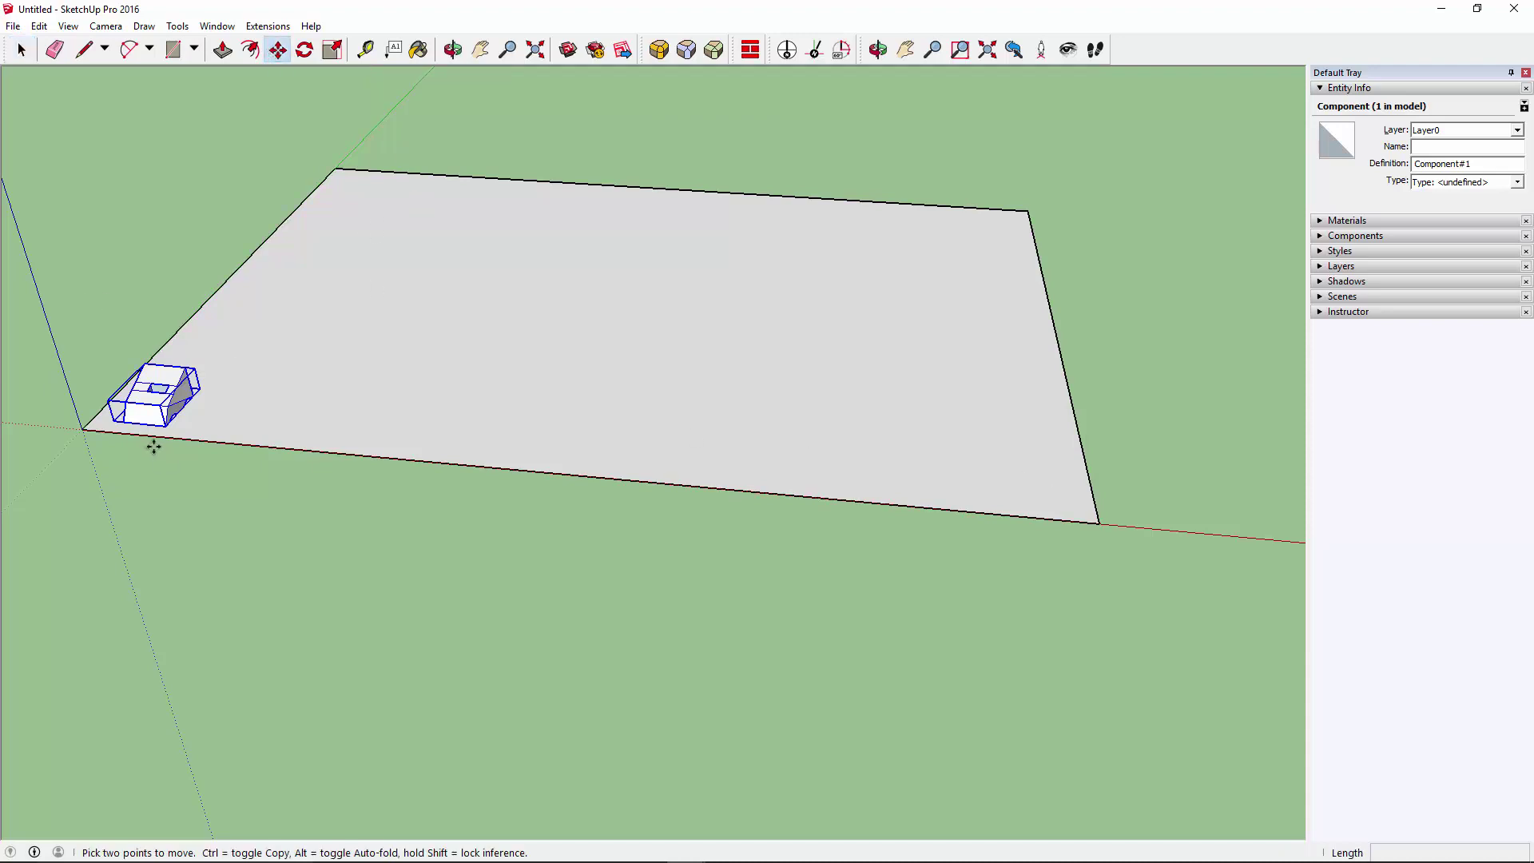
scroll(169, 432, up, 1)
click(164, 422)
key(ctrl)
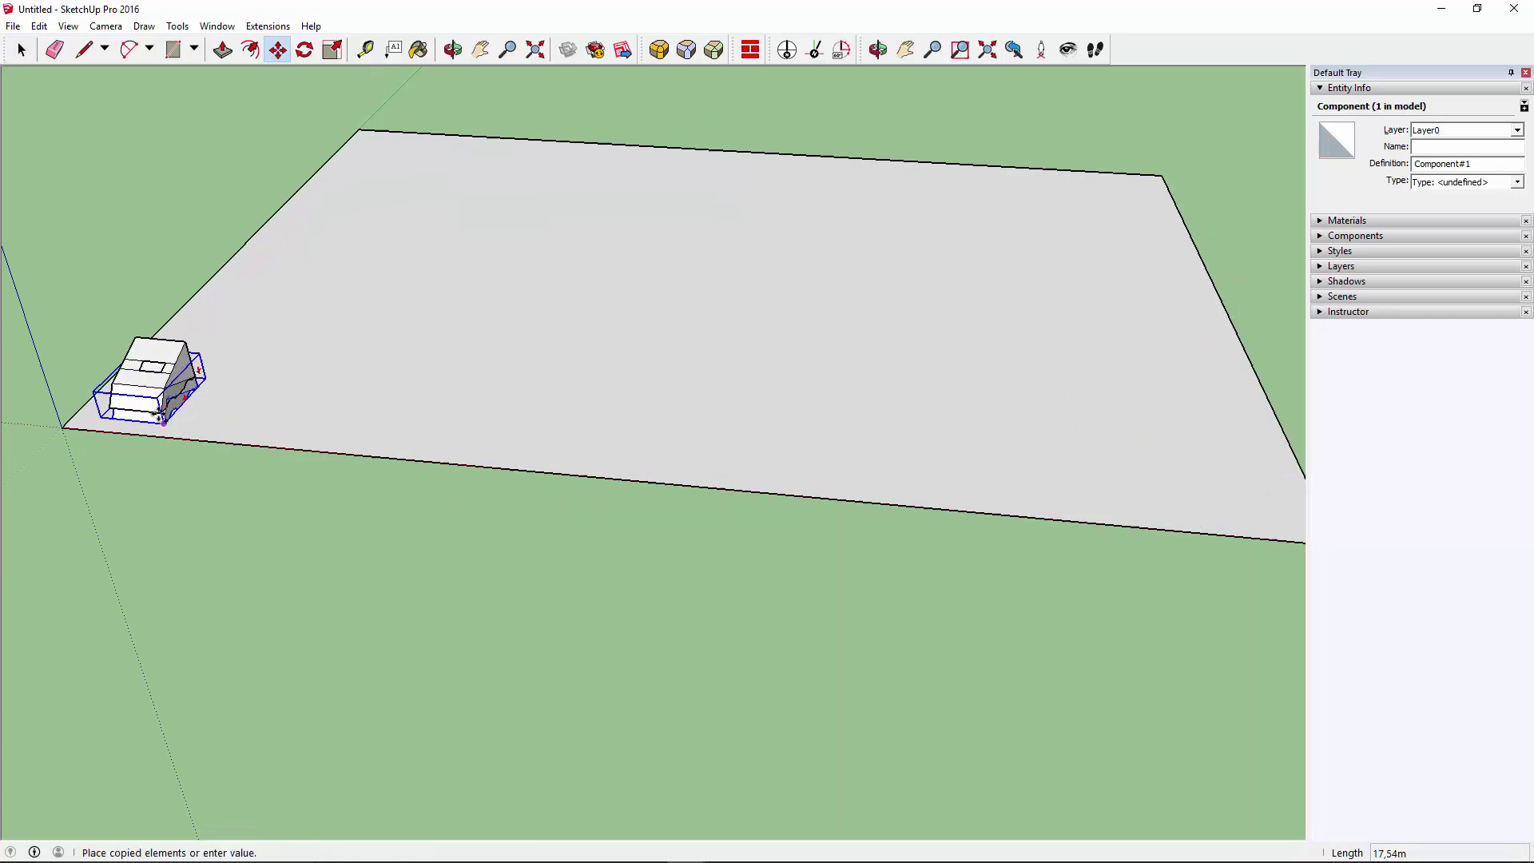
scroll(164, 415, down, 2)
scroll(799, 440, up, 1)
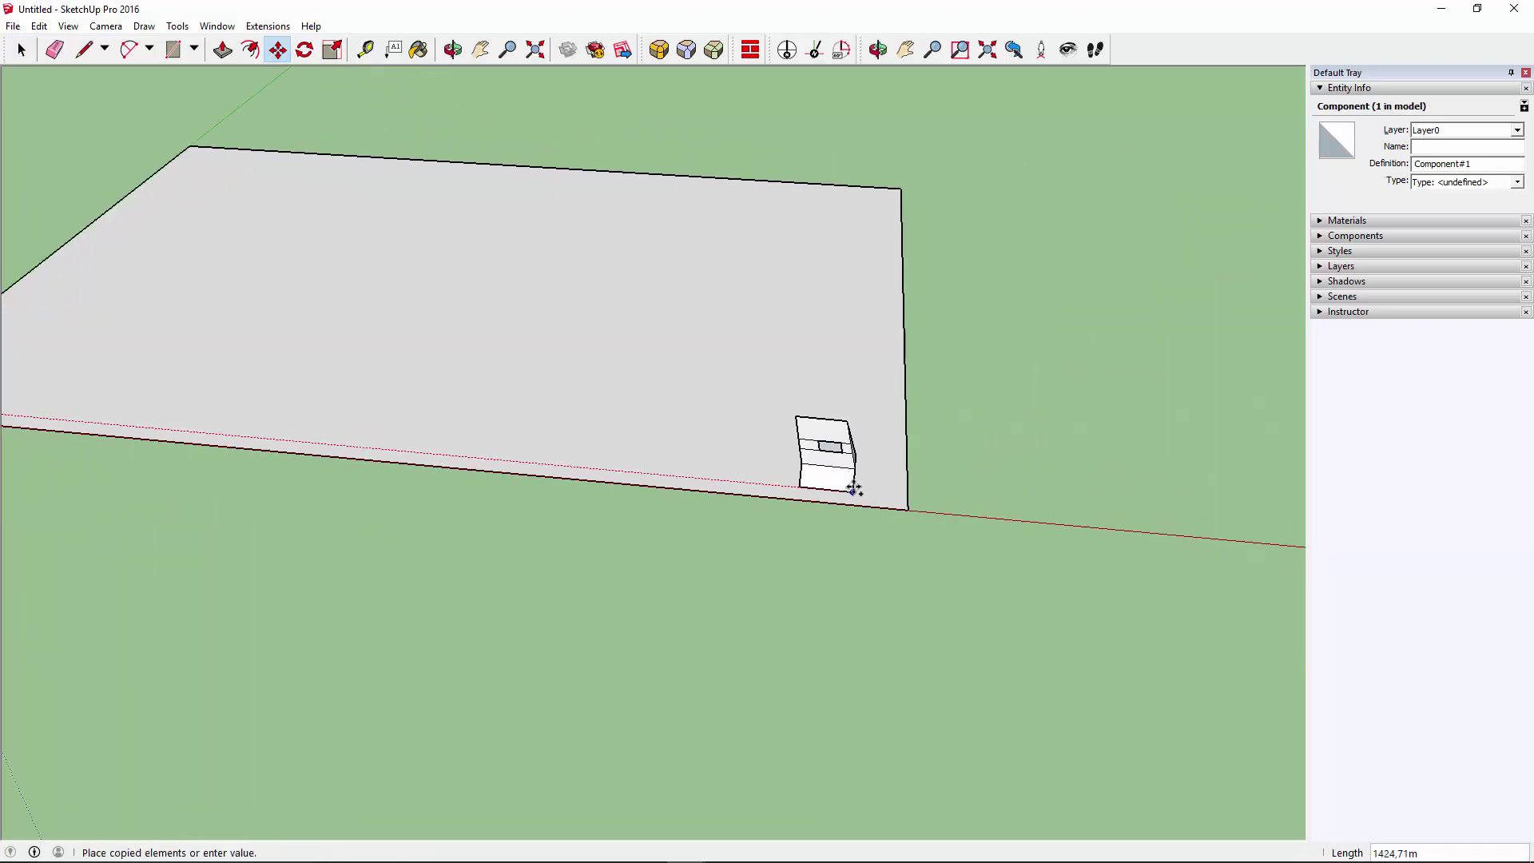
scroll(466, 440, down, 2)
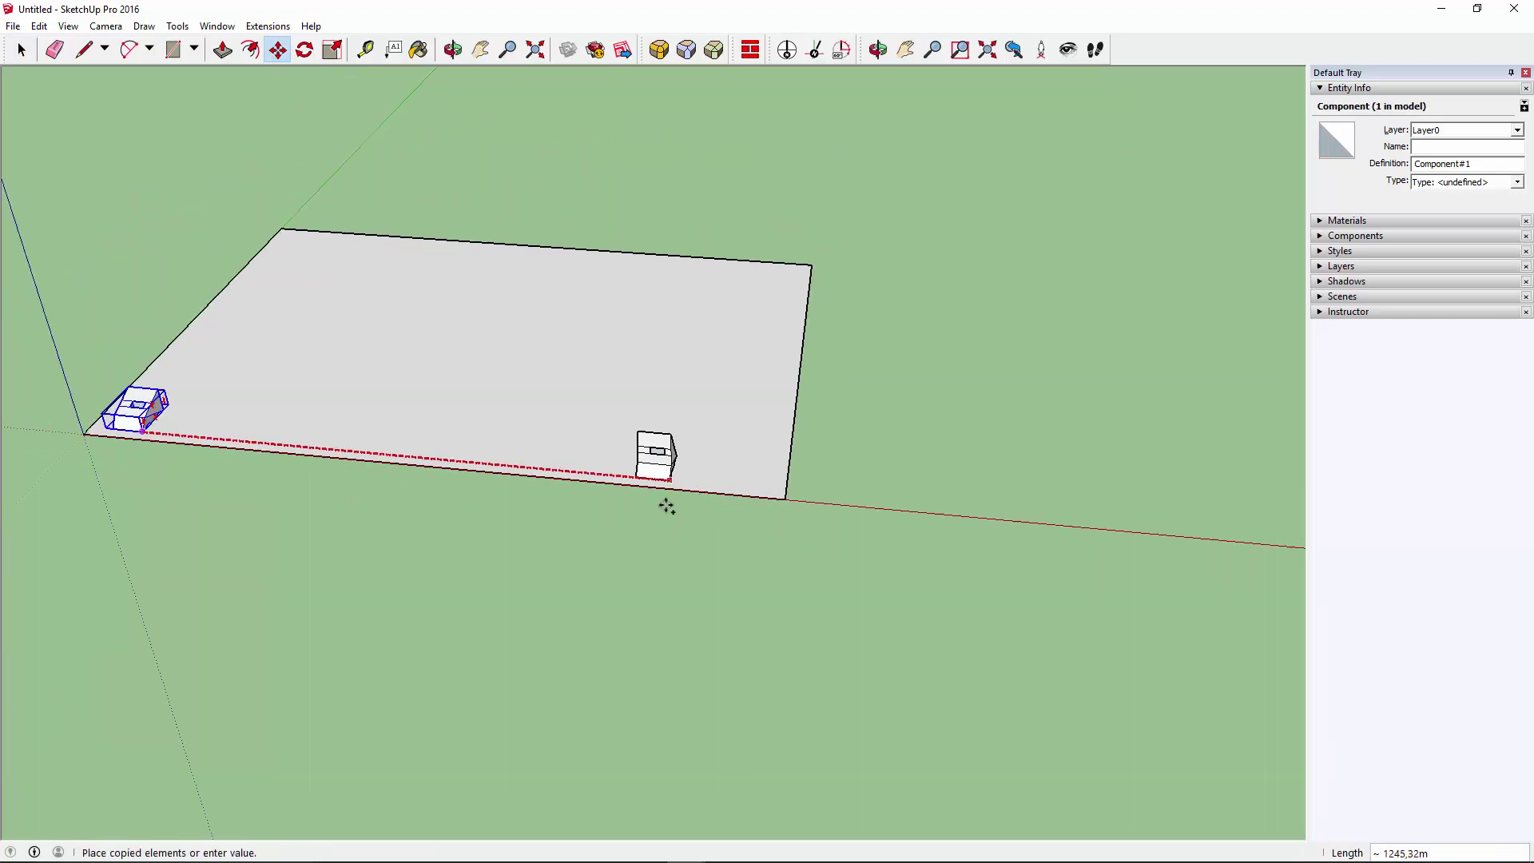
click(767, 561)
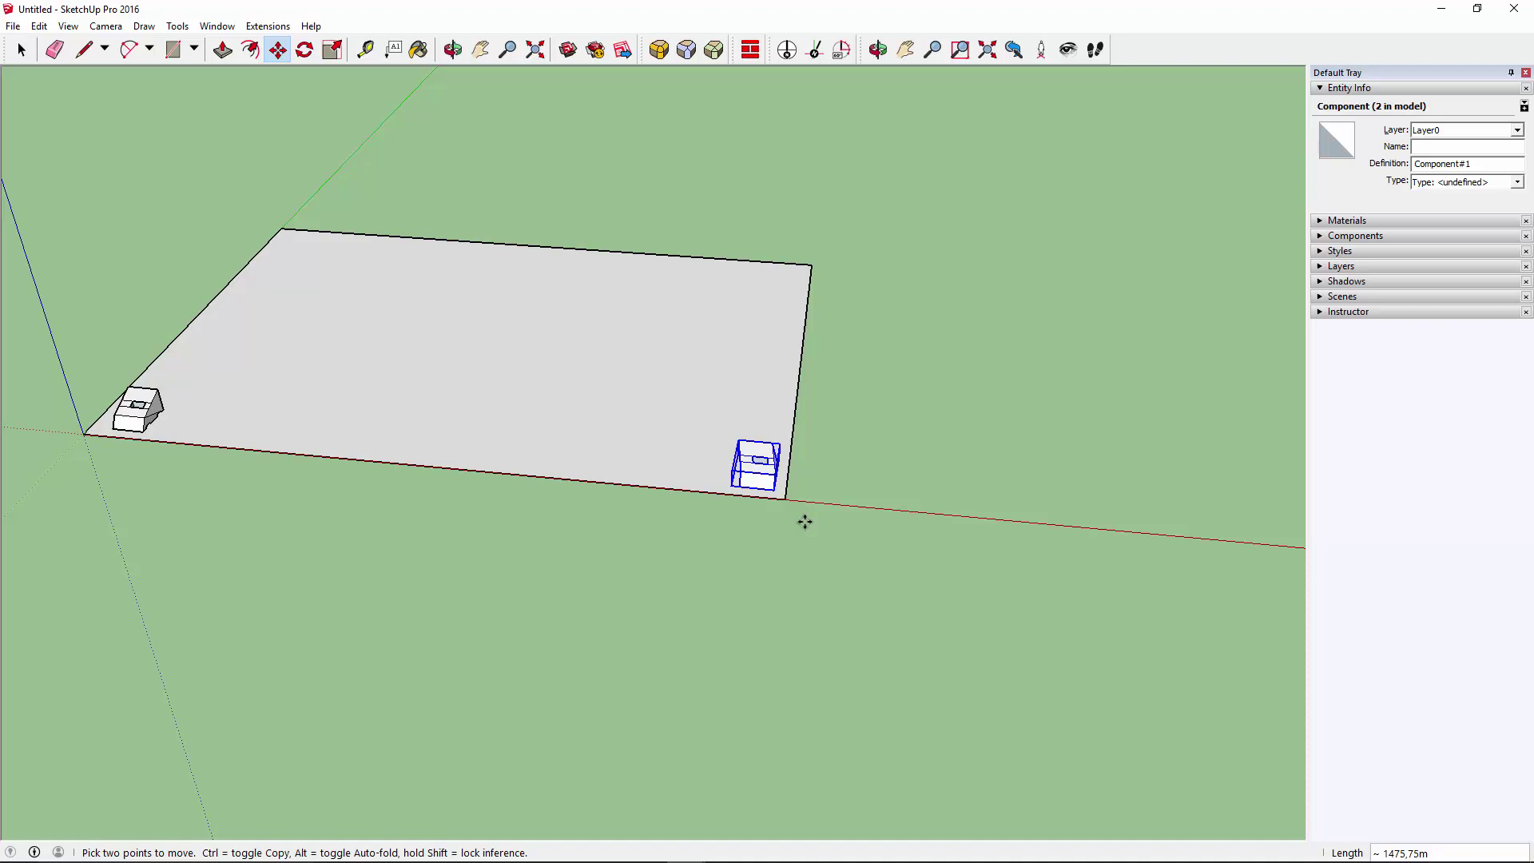
Divide the gap into evenly spaced cars, settling on 15 intervals
text(/14)
key(Return)
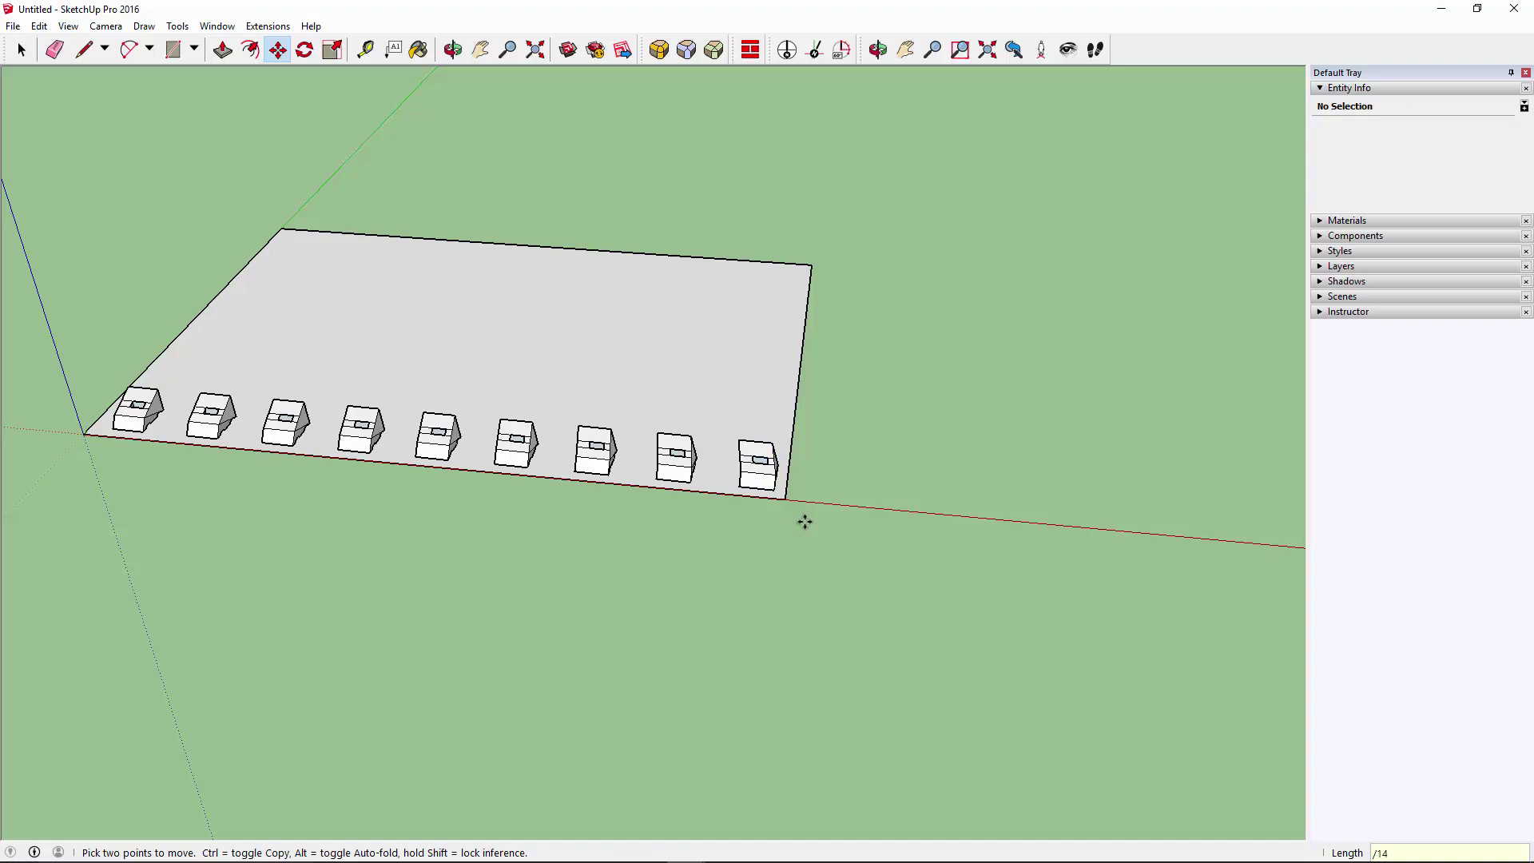
key(Return)
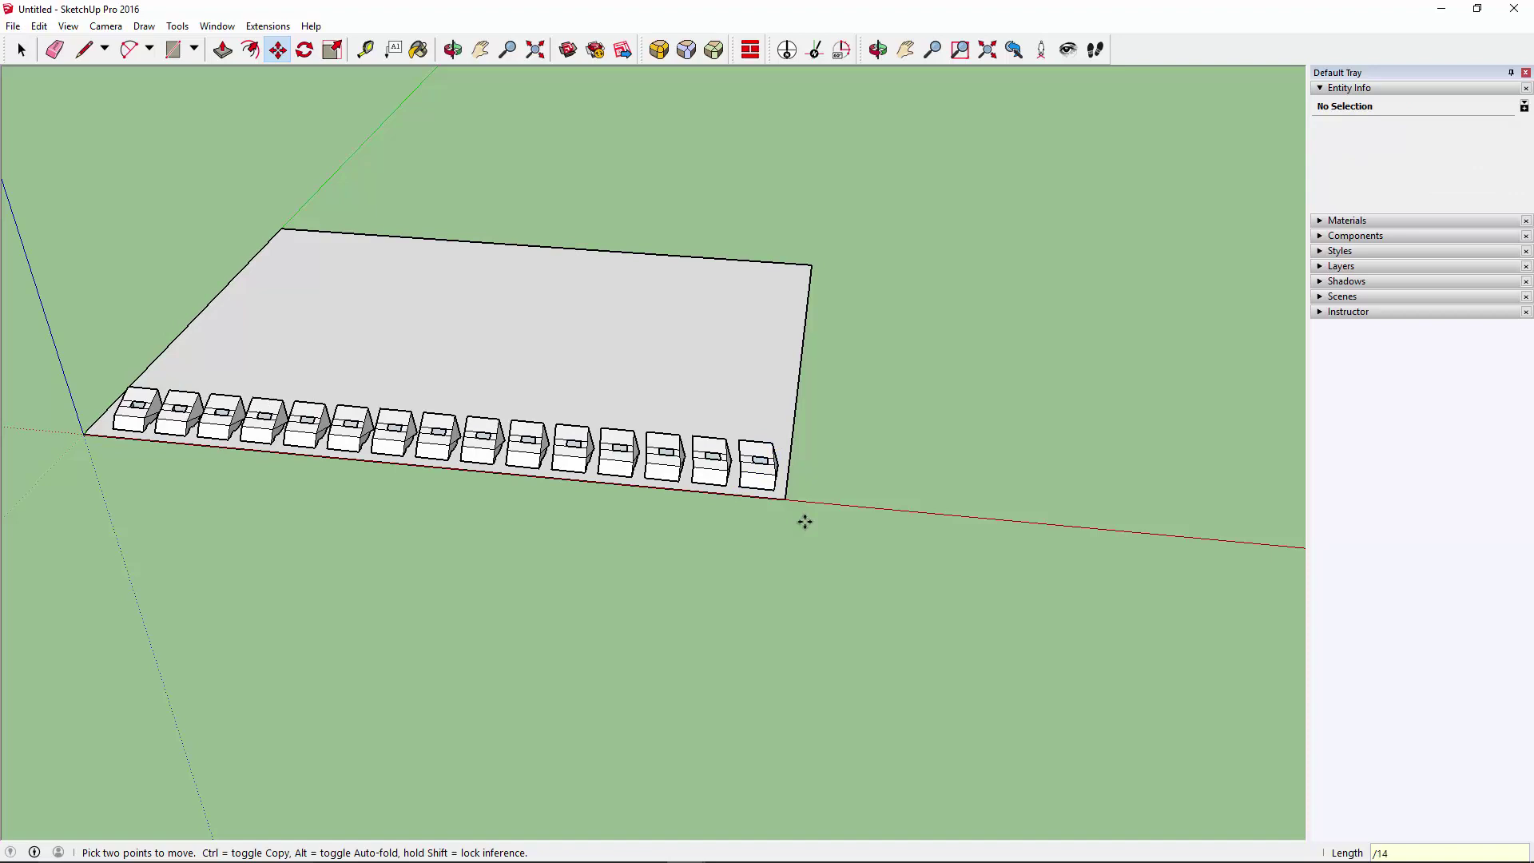
text(/15)
key(Return)
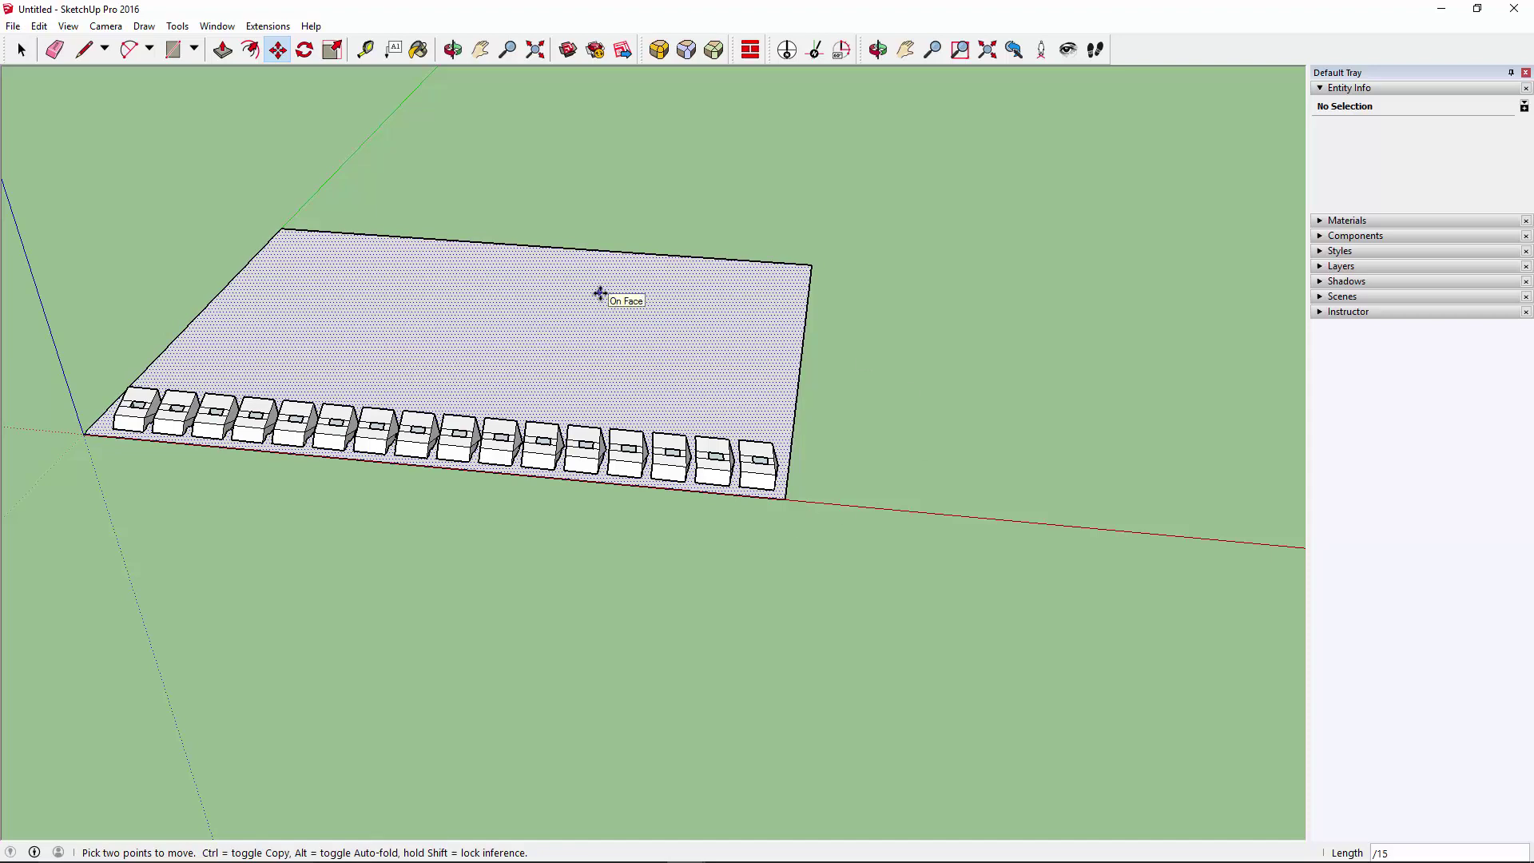
Undo the evenly spaced row of cars and reselect the original car
key(space)
key(ctrl+z)
mouse_move(103, 488)
middle_down()
mouse_move(953, 339)
mouse_move(712, 412)
mouse_move(452, 378)
middle_up()
scroll(480, 392, up, 2)
click(500, 396)
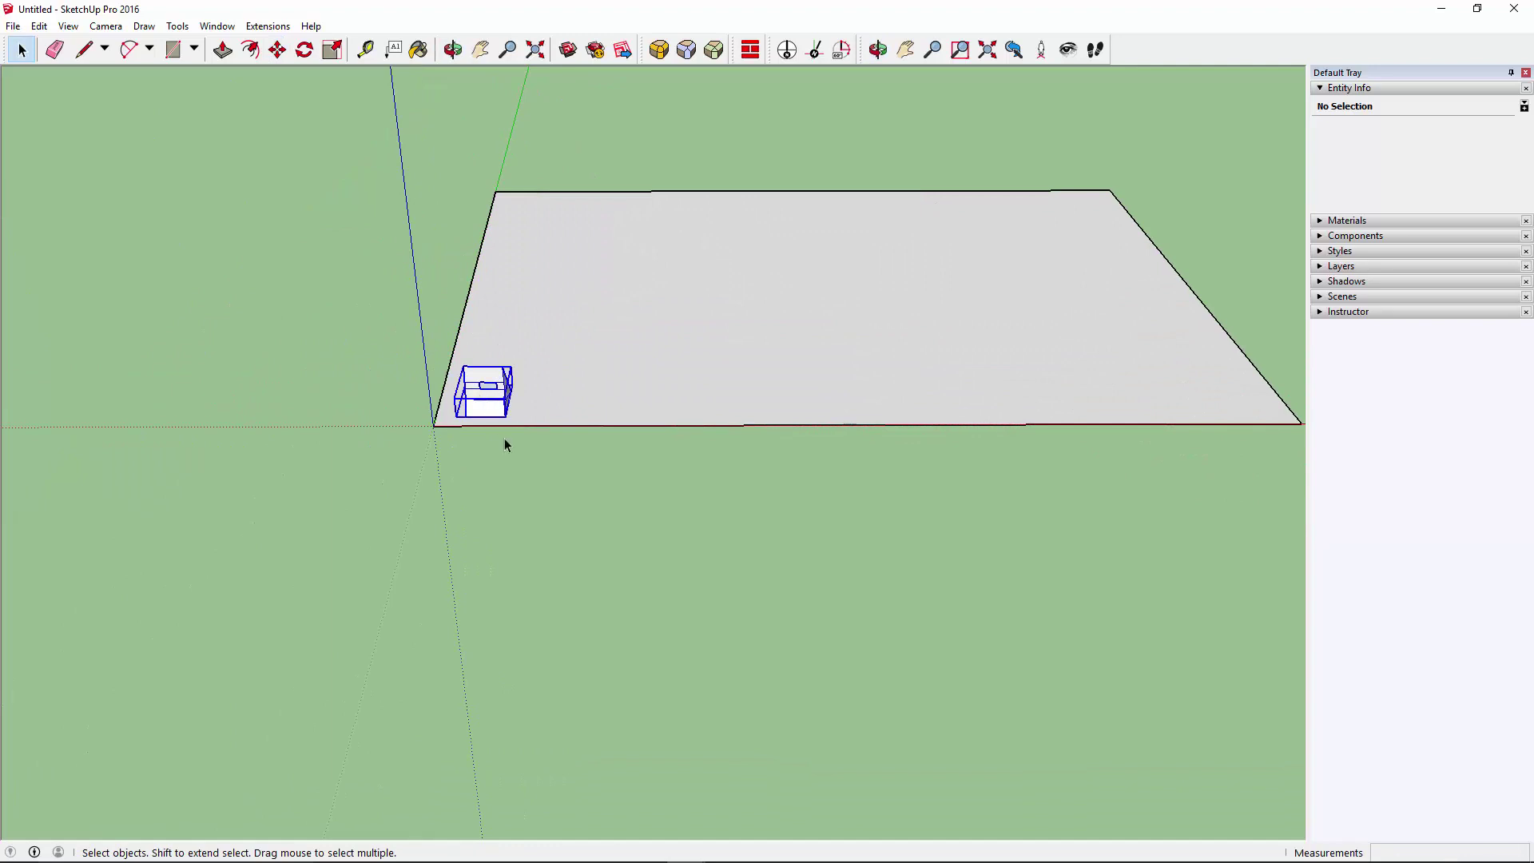
mouse_move(504, 439)
middle_down()
mouse_move(514, 226)
mouse_move(486, 316)
middle_up()
Copy the car raised above the plane, repeating it into a rising line of cars
key(m)
key(ctrl)
click(332, 439)
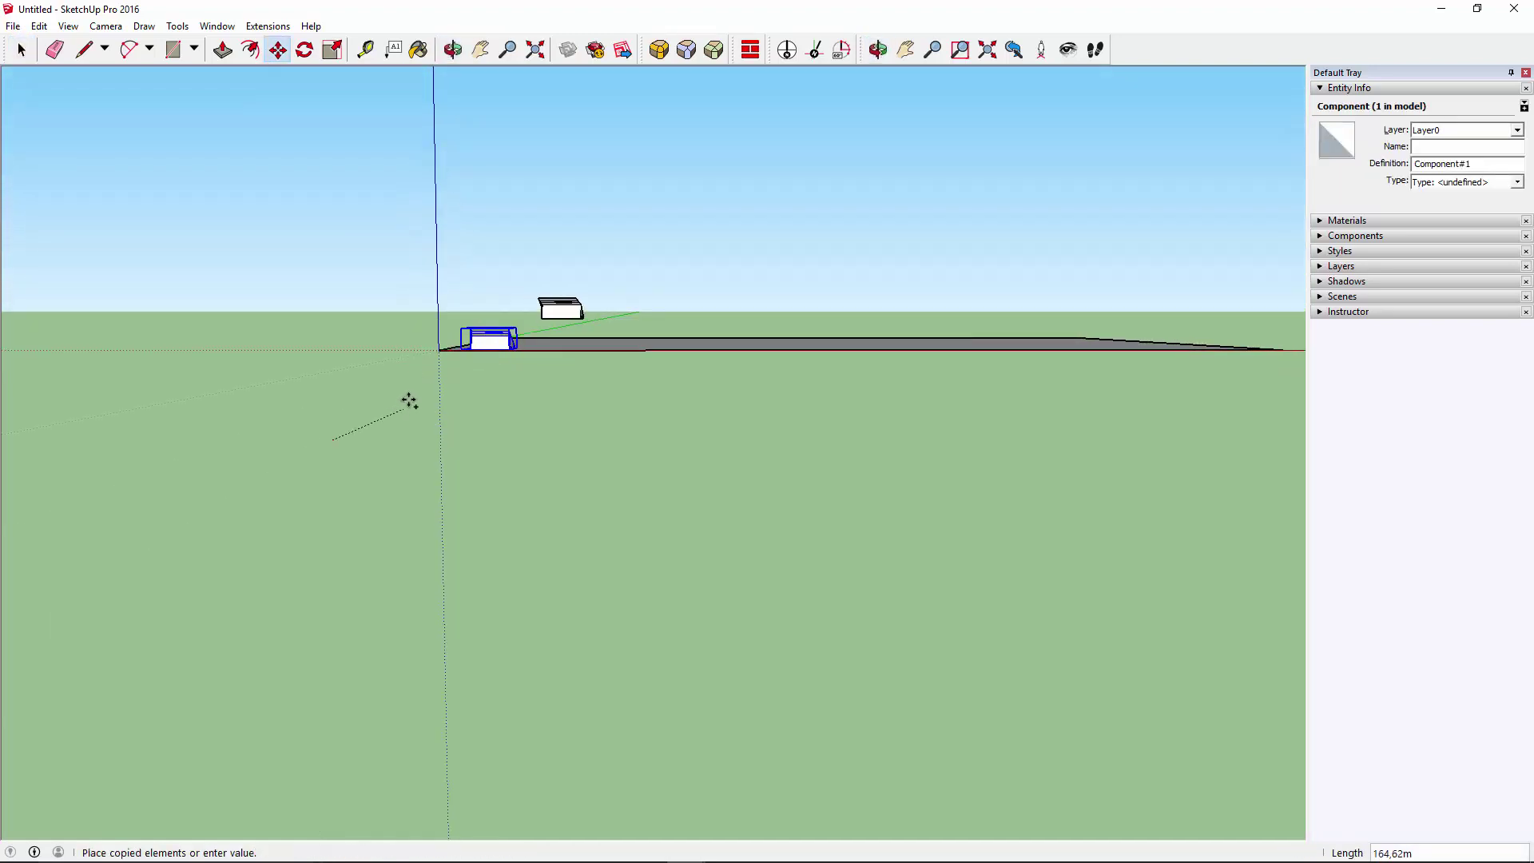
click(404, 396)
scroll(292, 458, down, 2)
text(x15)
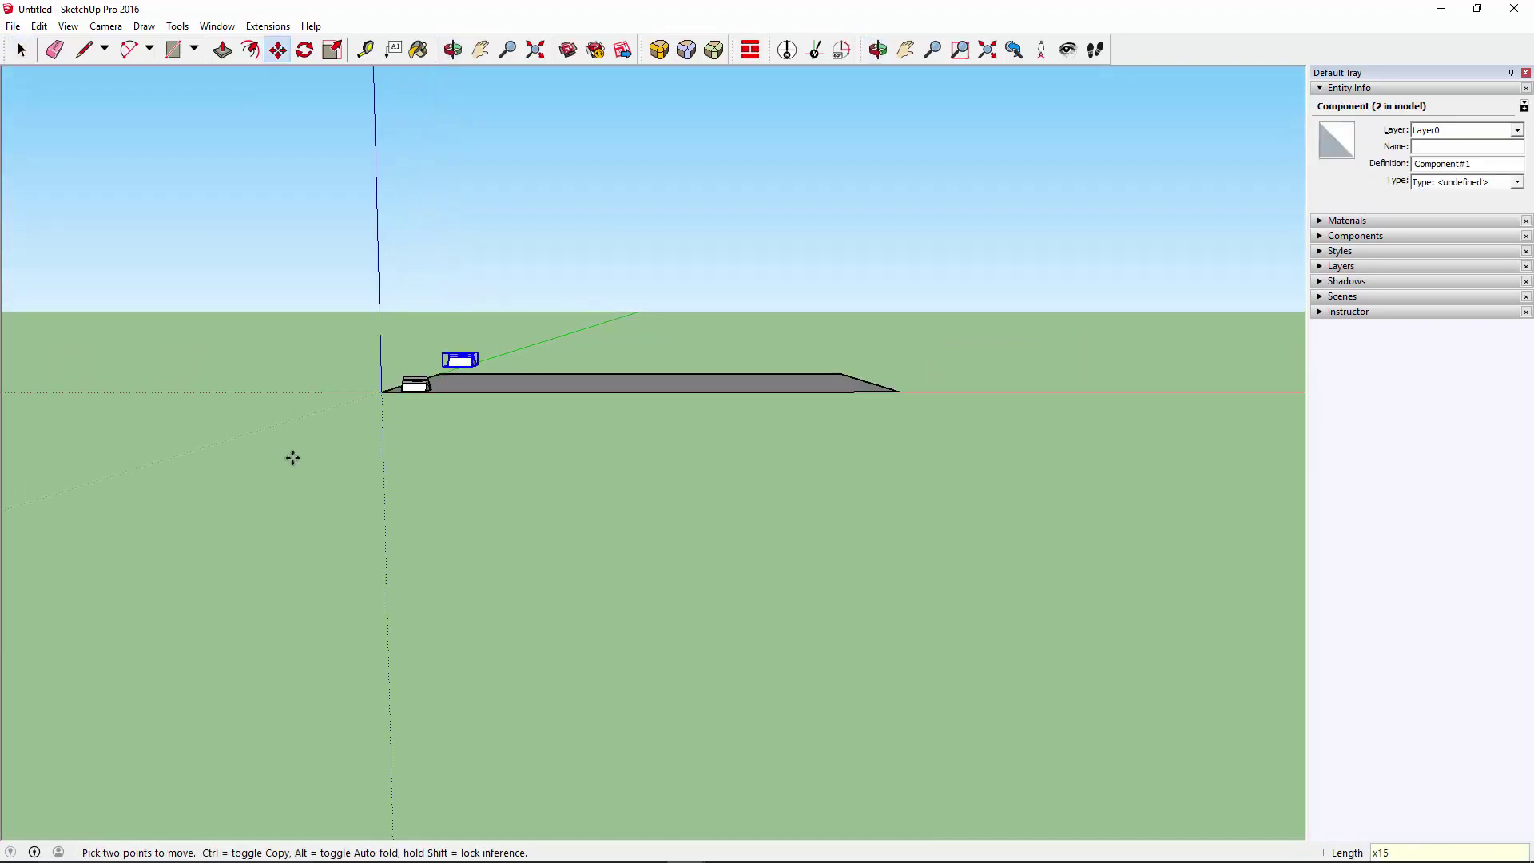
key(Return)
key(space)
scroll(295, 457, down, 2)
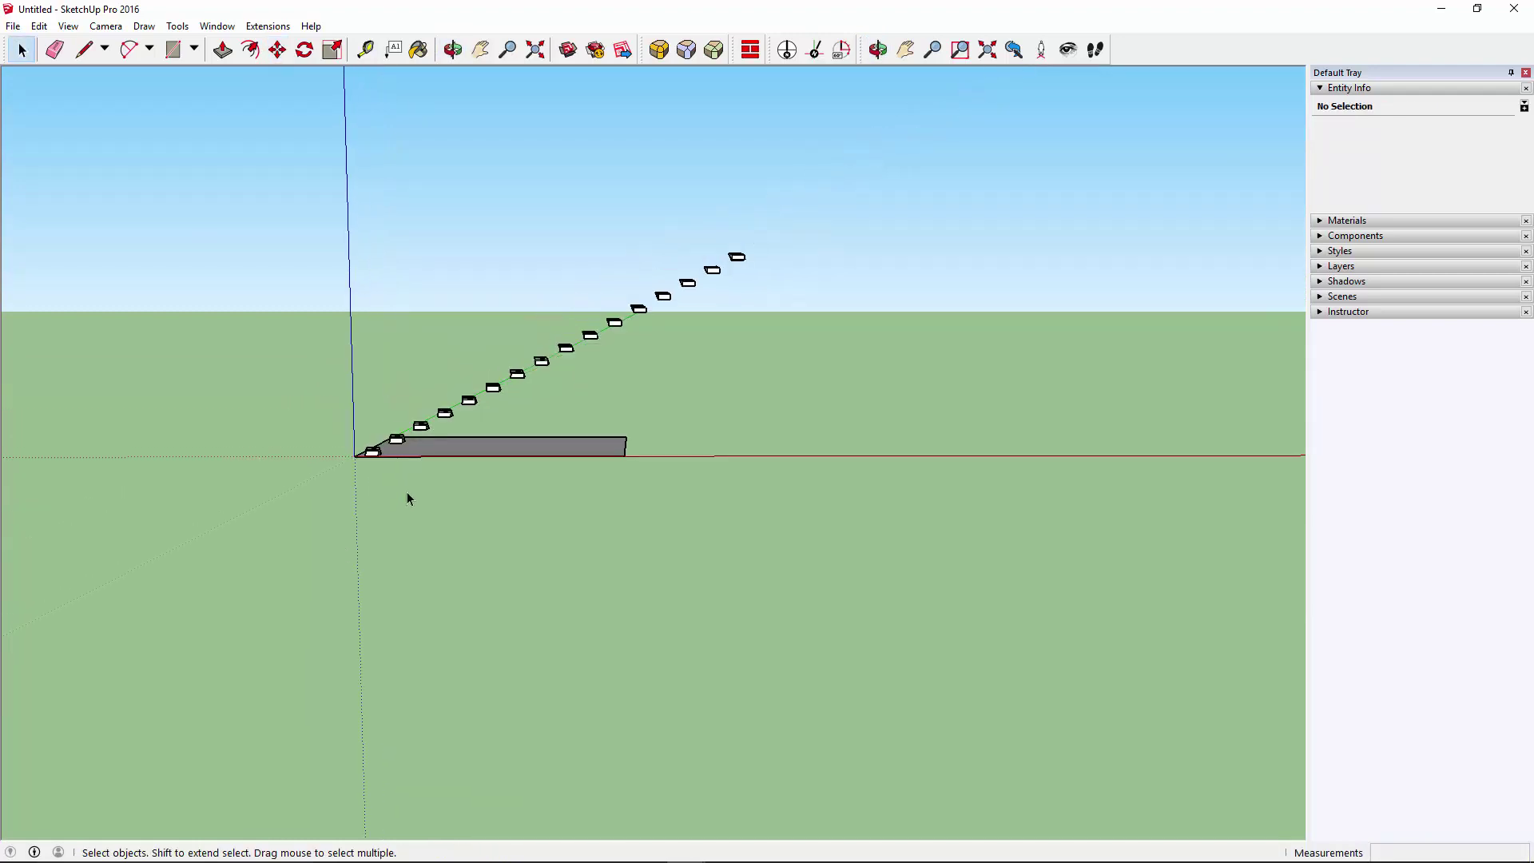
mouse_move(406, 491)
middle_down()
mouse_move(480, 535)
mouse_move(973, 531)
mouse_move(839, 442)
mouse_move(490, 531)
mouse_move(654, 524)
mouse_move(382, 591)
mouse_move(232, 781)
mouse_move(322, 480)
middle_up()
scroll(406, 506, up, 2)
Replace the rising line with ten diagonal car copies across the plane (x10)
key(ctrl+z)
click(322, 480)
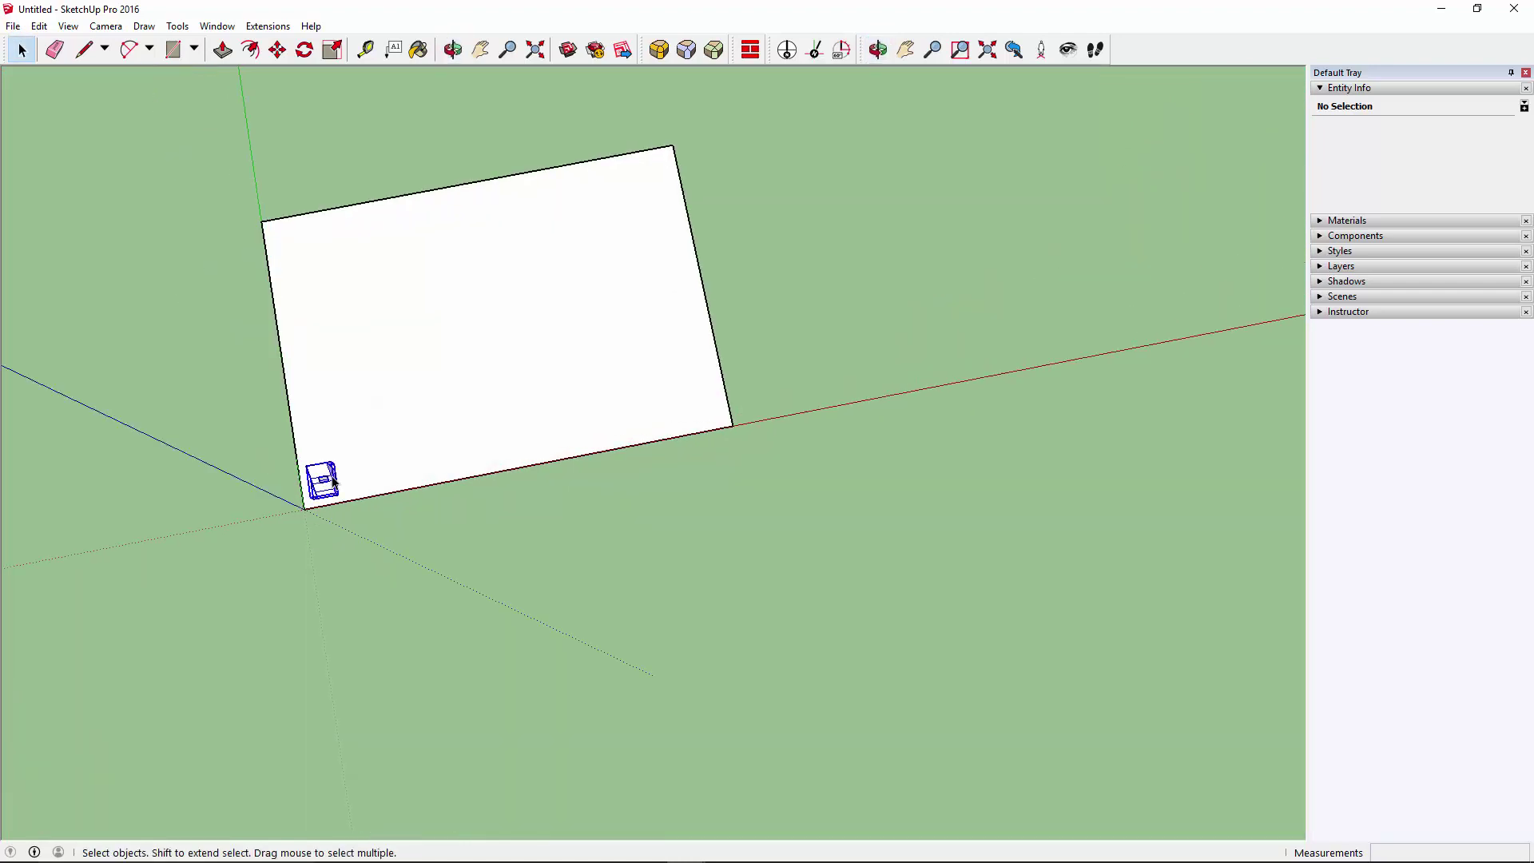
key(m)
key(ctrl)
click(344, 458)
click(389, 401)
text(x10)
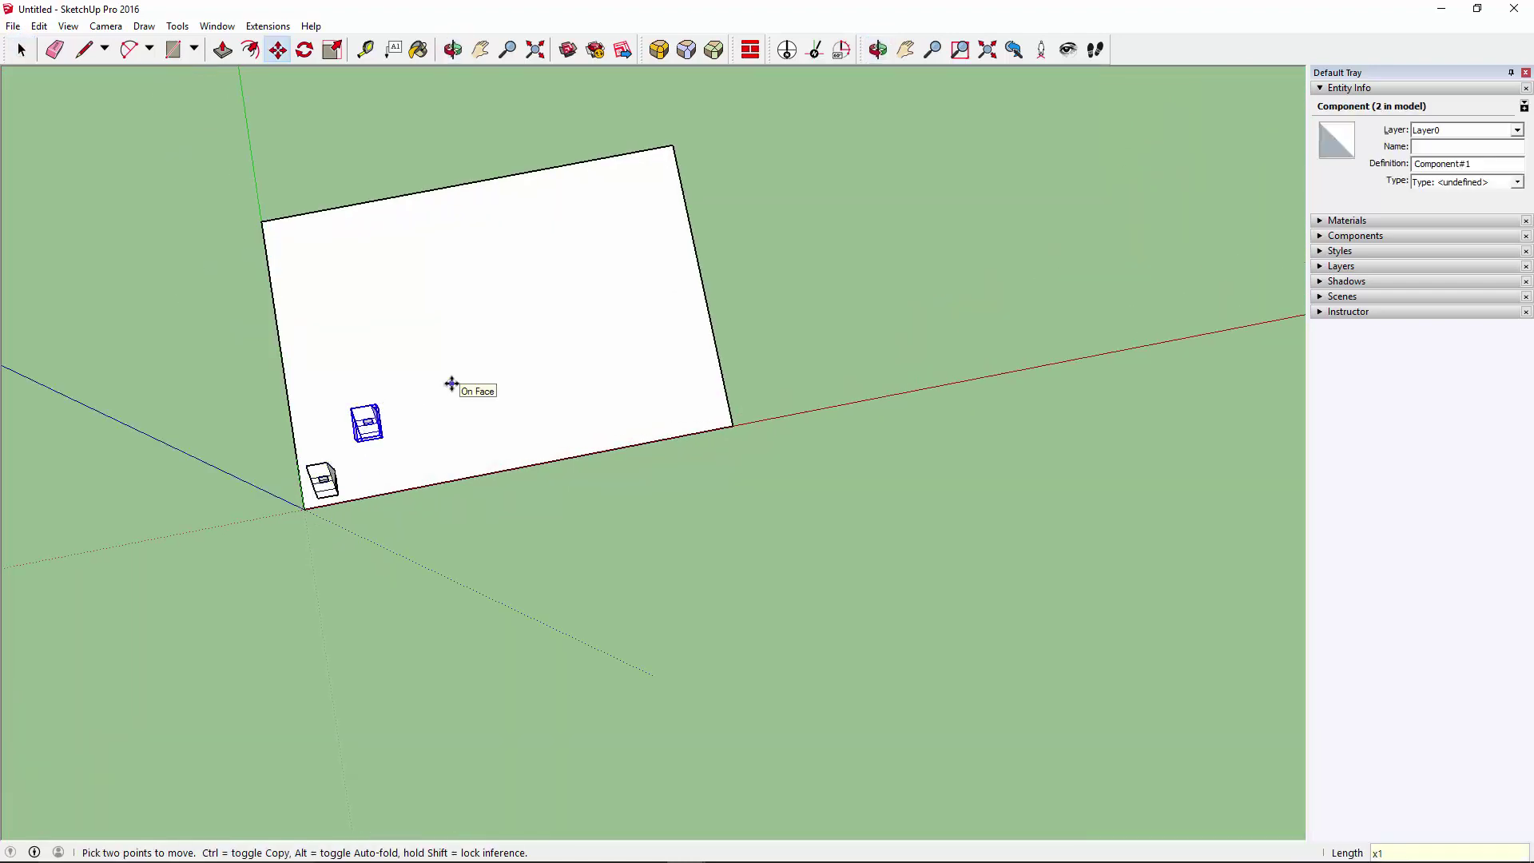
key(Return)
key(space)
scroll(448, 387, down, 5)
mouse_move(448, 386)
middle_down()
mouse_move(733, 717)
mouse_move(513, 428)
mouse_move(534, 530)
mouse_move(513, 439)
mouse_move(536, 374)
middle_up()
scroll(532, 461, up, 2)
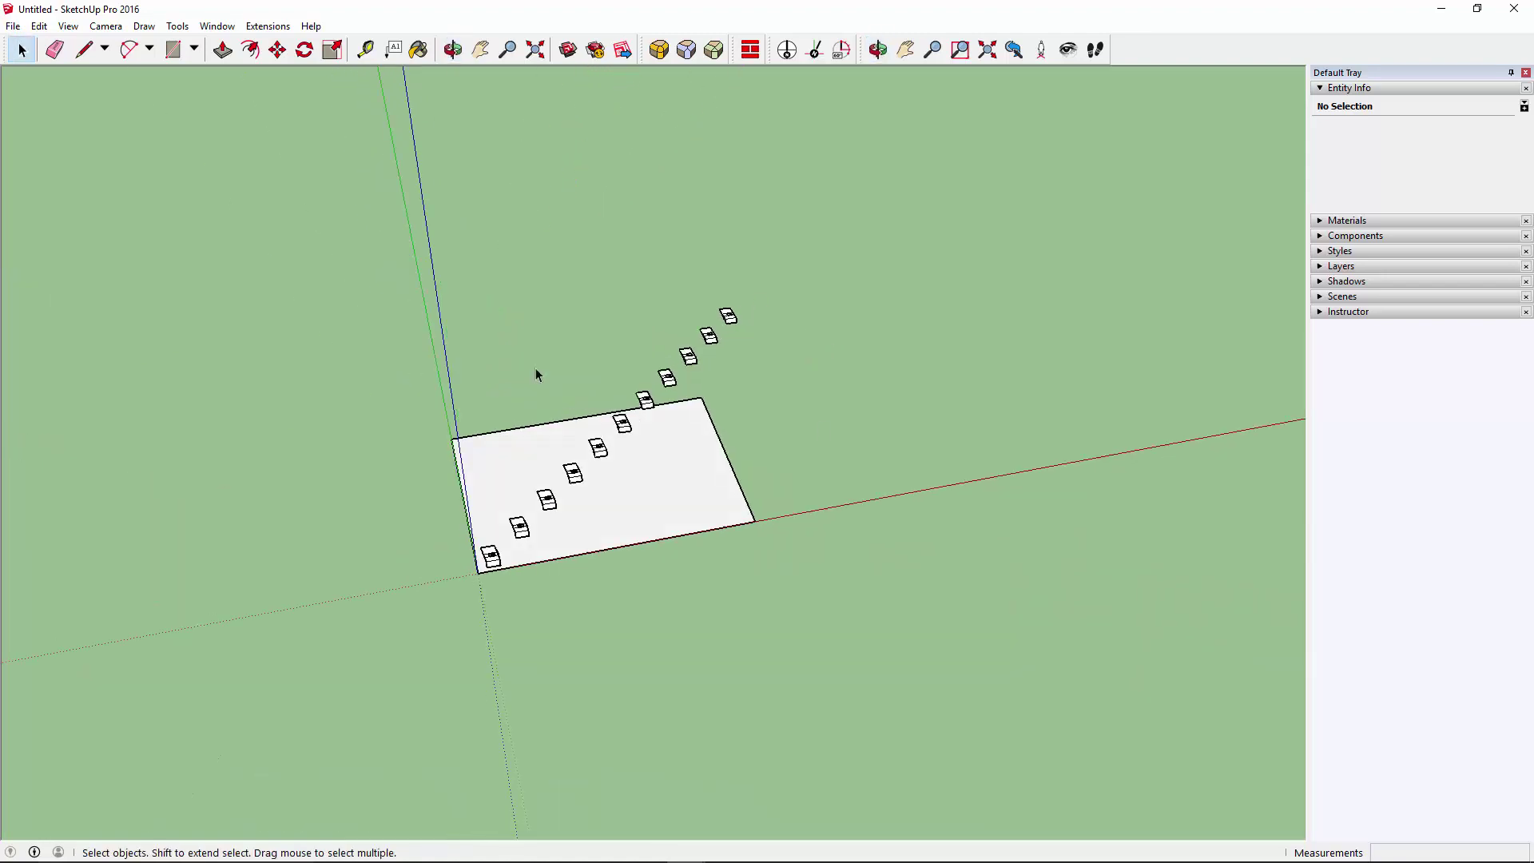
Undo the diagonal row of copies and select the single original car
drag(868, 267, 237, 699)
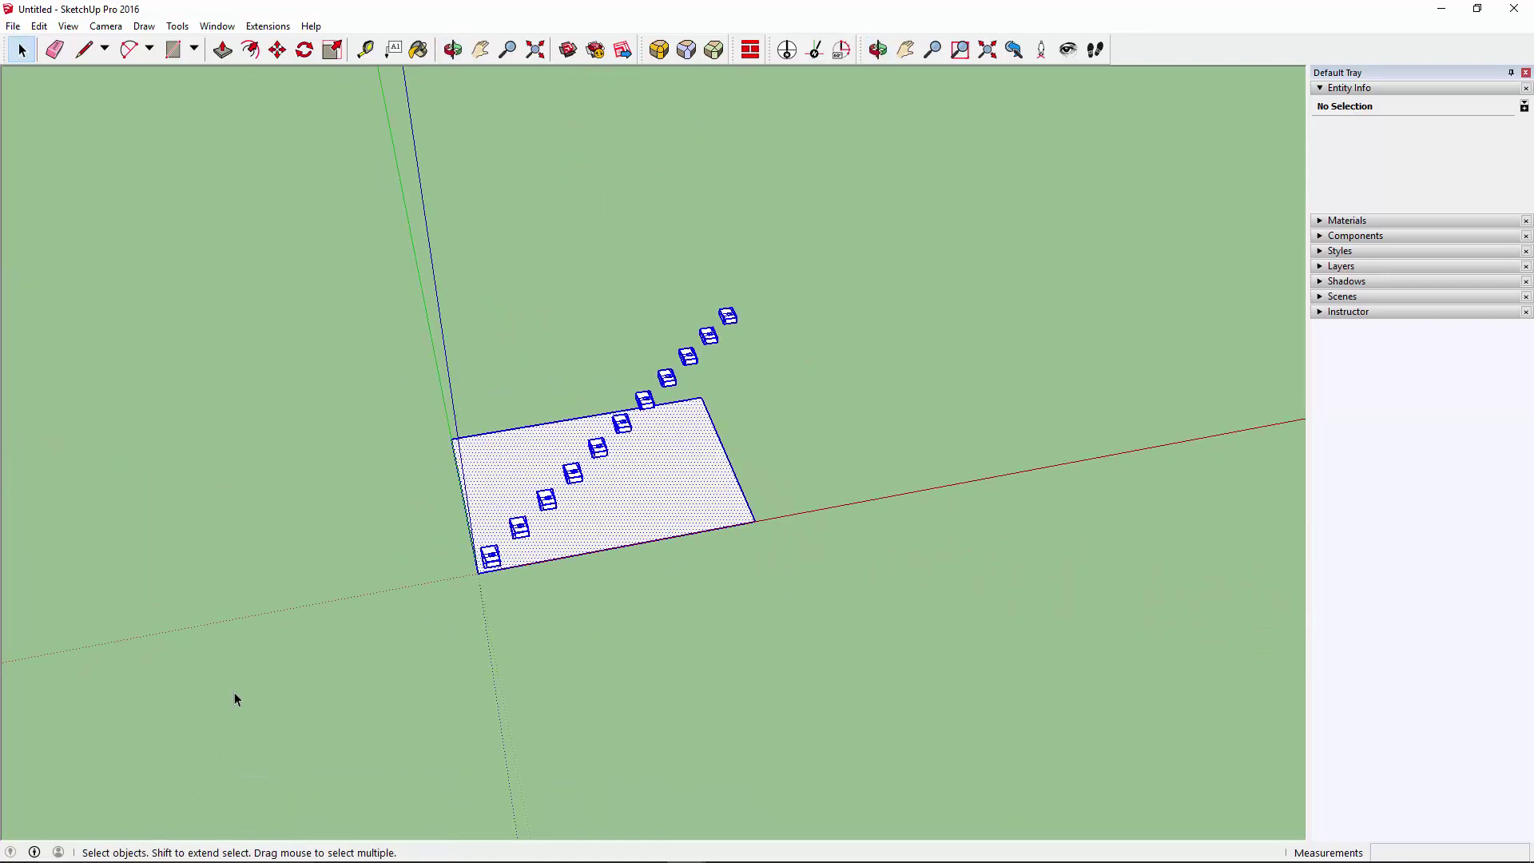
click(579, 538)
key(ctrl+z)
scroll(466, 577, up, 2)
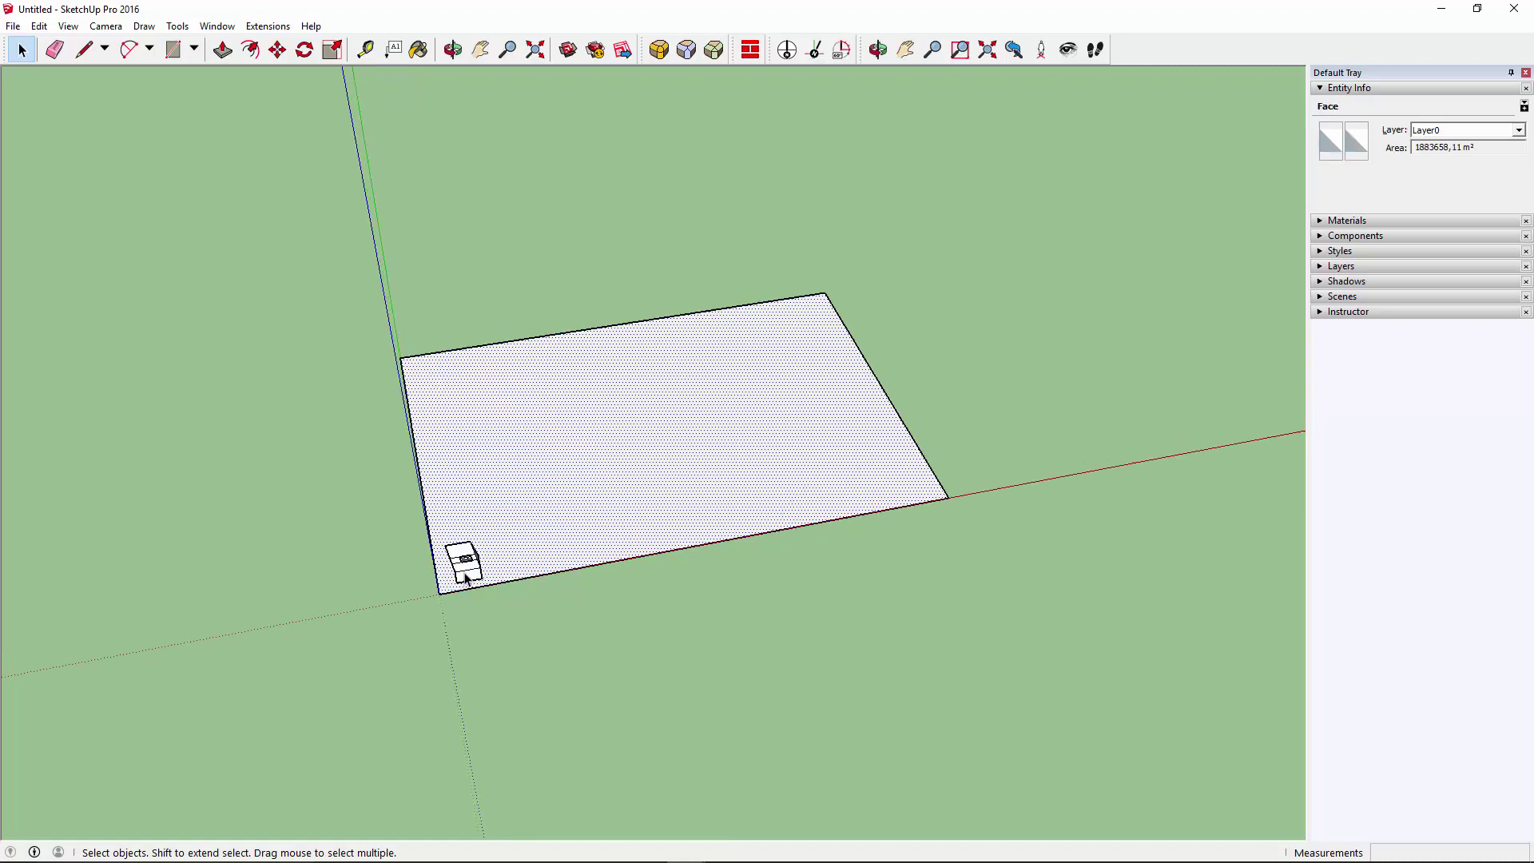
click(466, 577)
scroll(458, 559, up, 1)
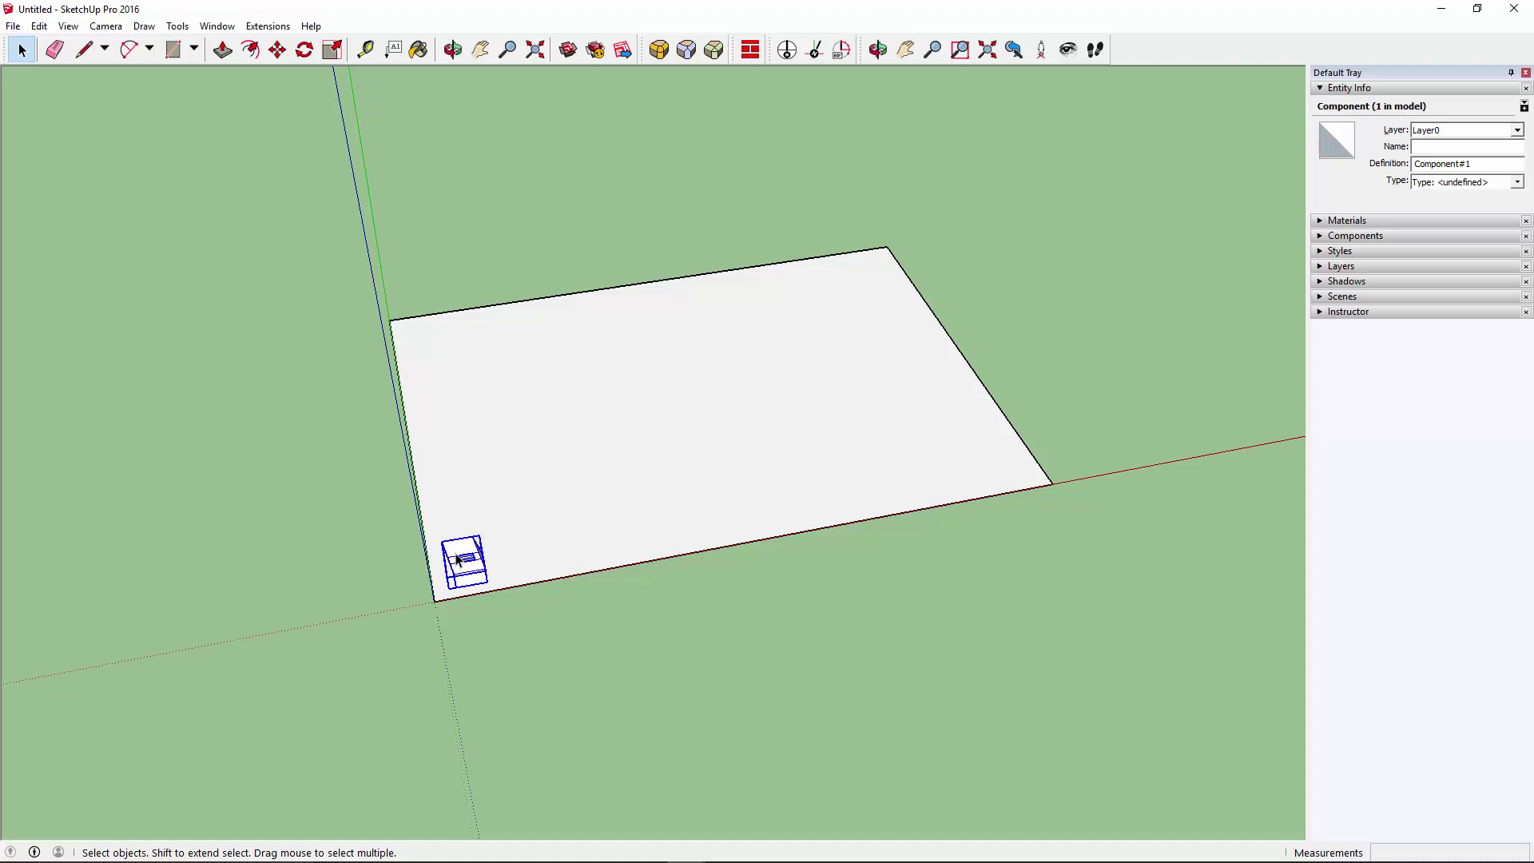
Delete the rectangular ground face, then start and cancel an arc
click(587, 509)
key(Delete)
scroll(160, 796, down, 1)
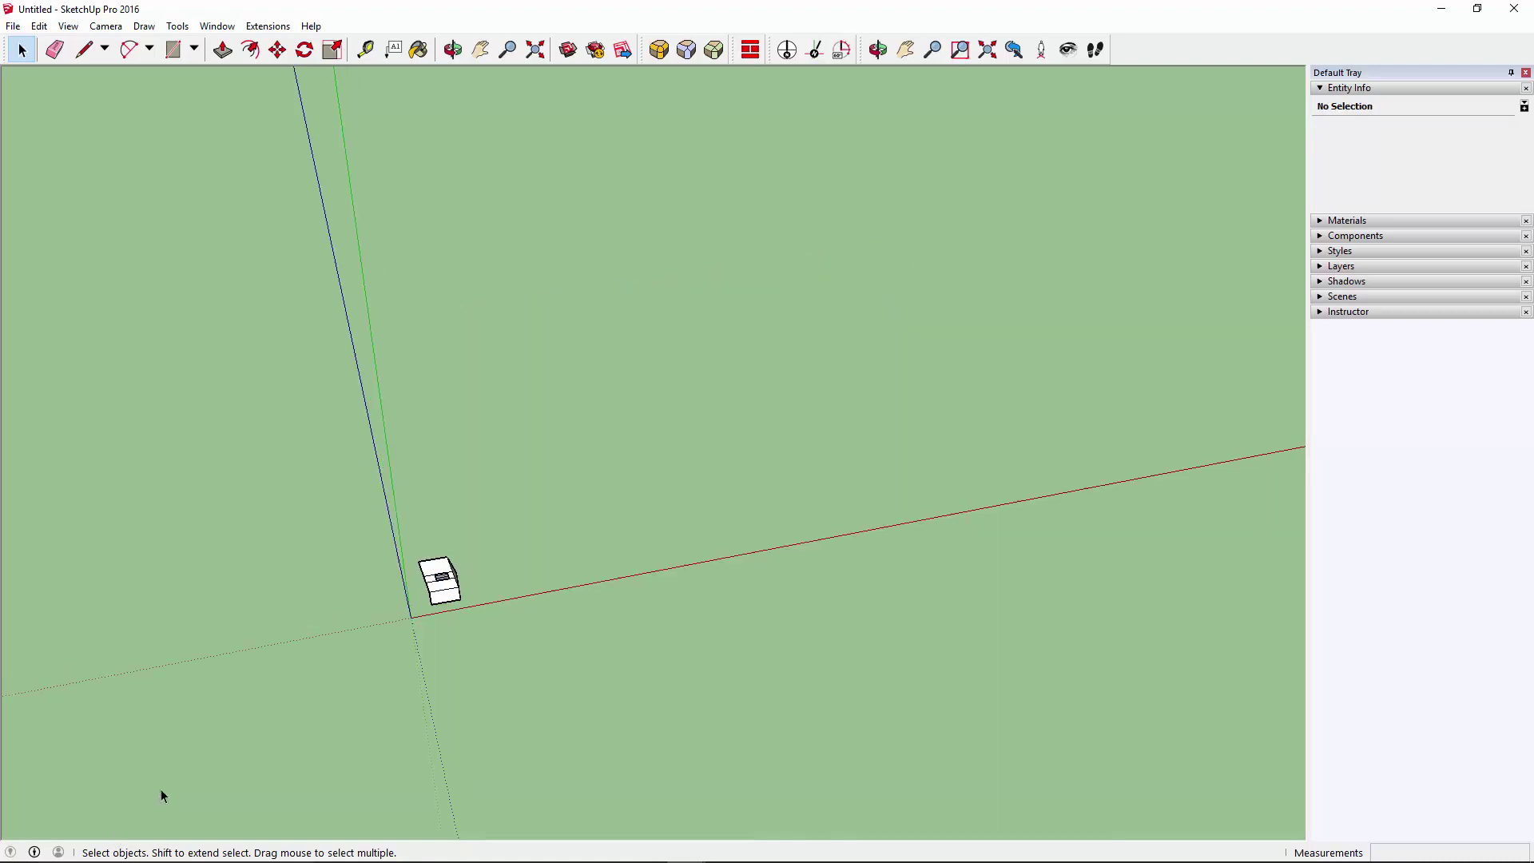
scroll(160, 789, down, 2)
scroll(491, 583, up, 1)
key(a)
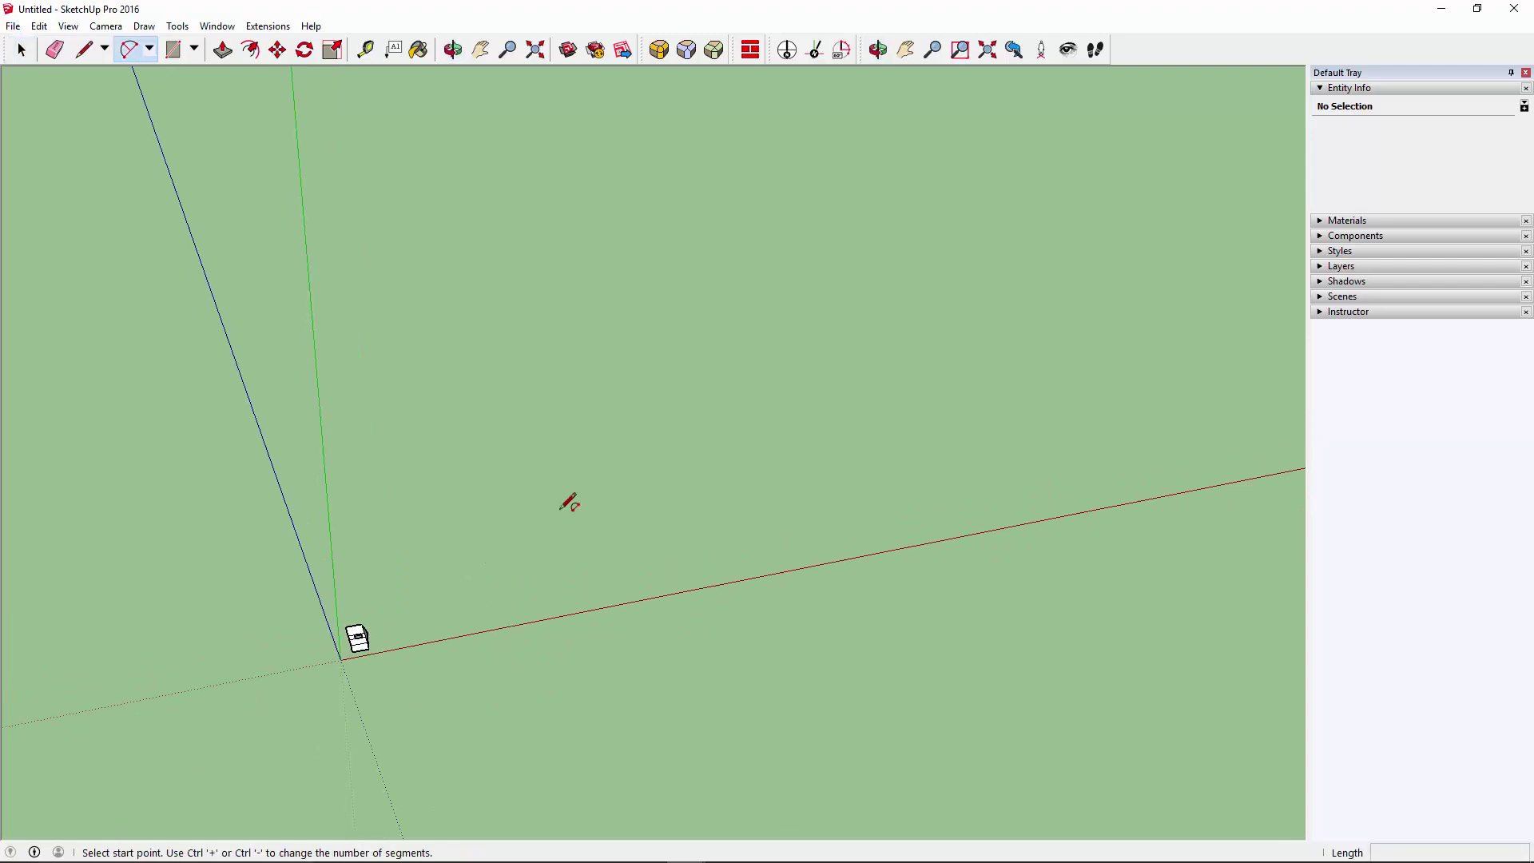
click(474, 543)
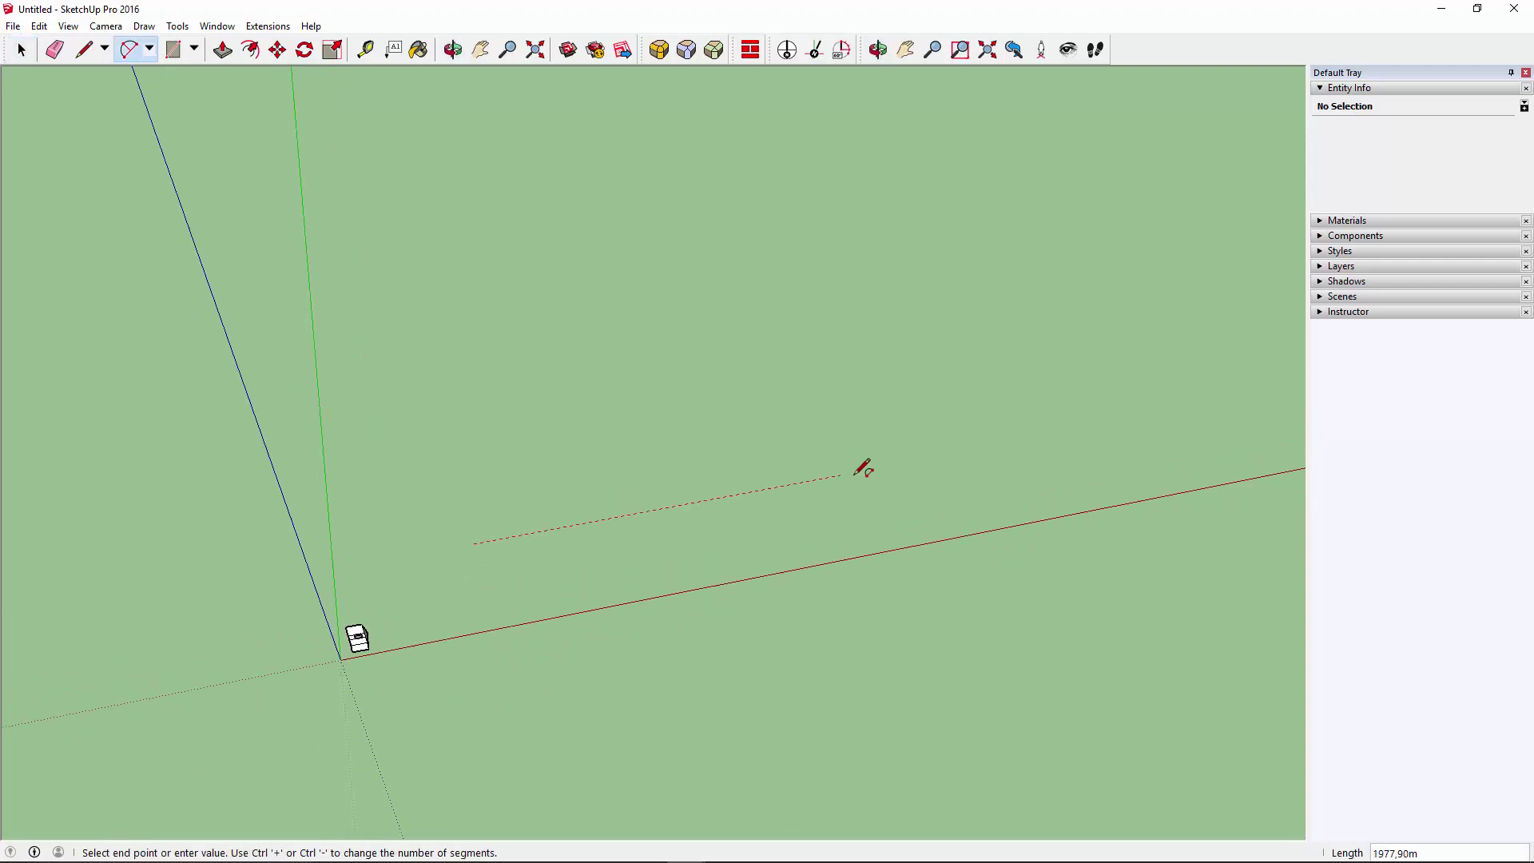
click(1002, 445)
key(space)
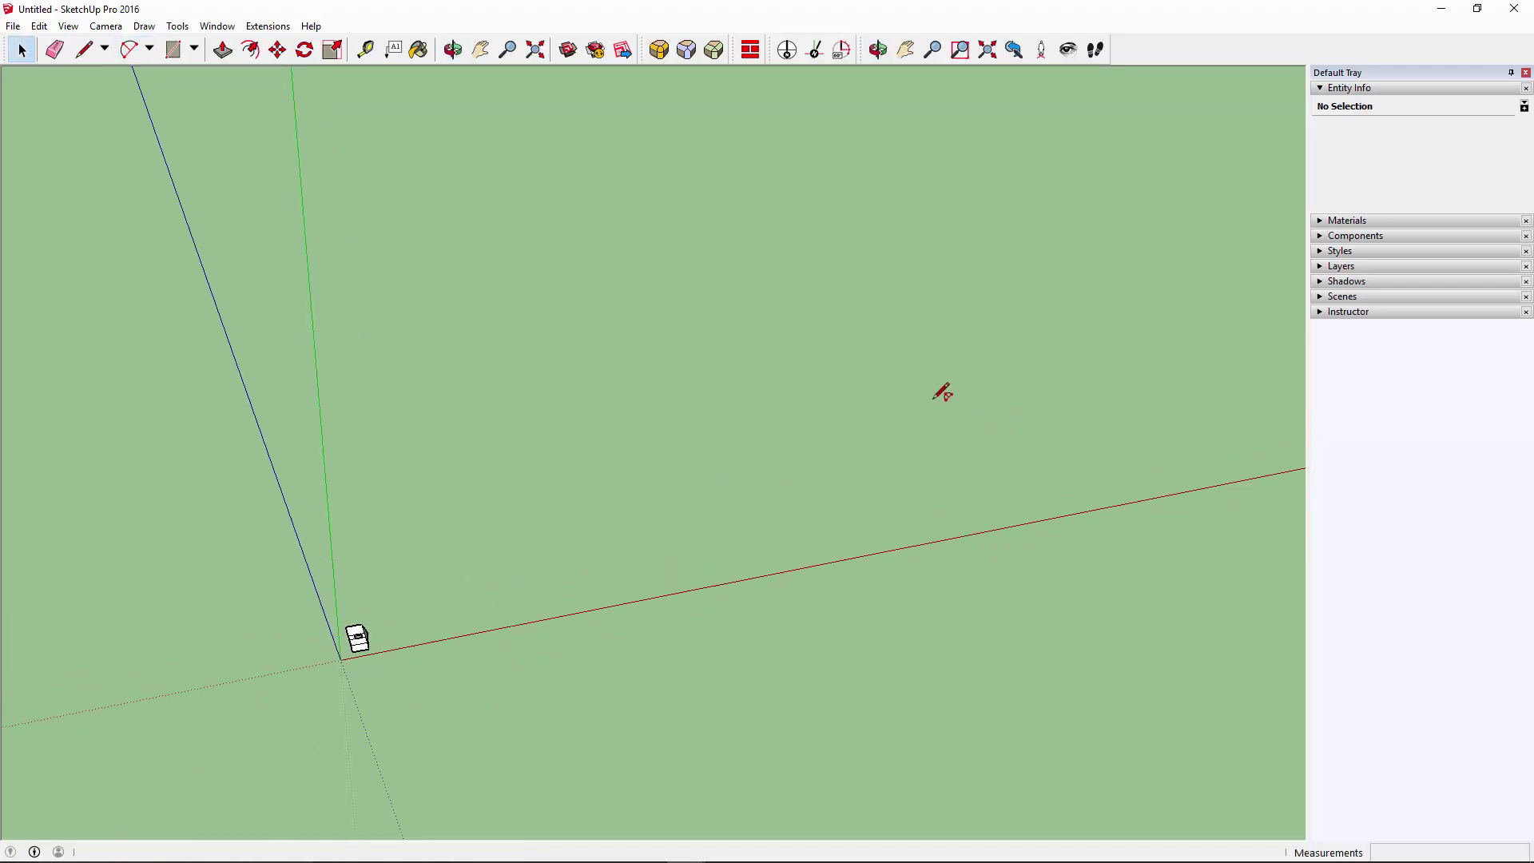
Draw a large circular face on the ground beside the origin
key(c)
click(615, 467)
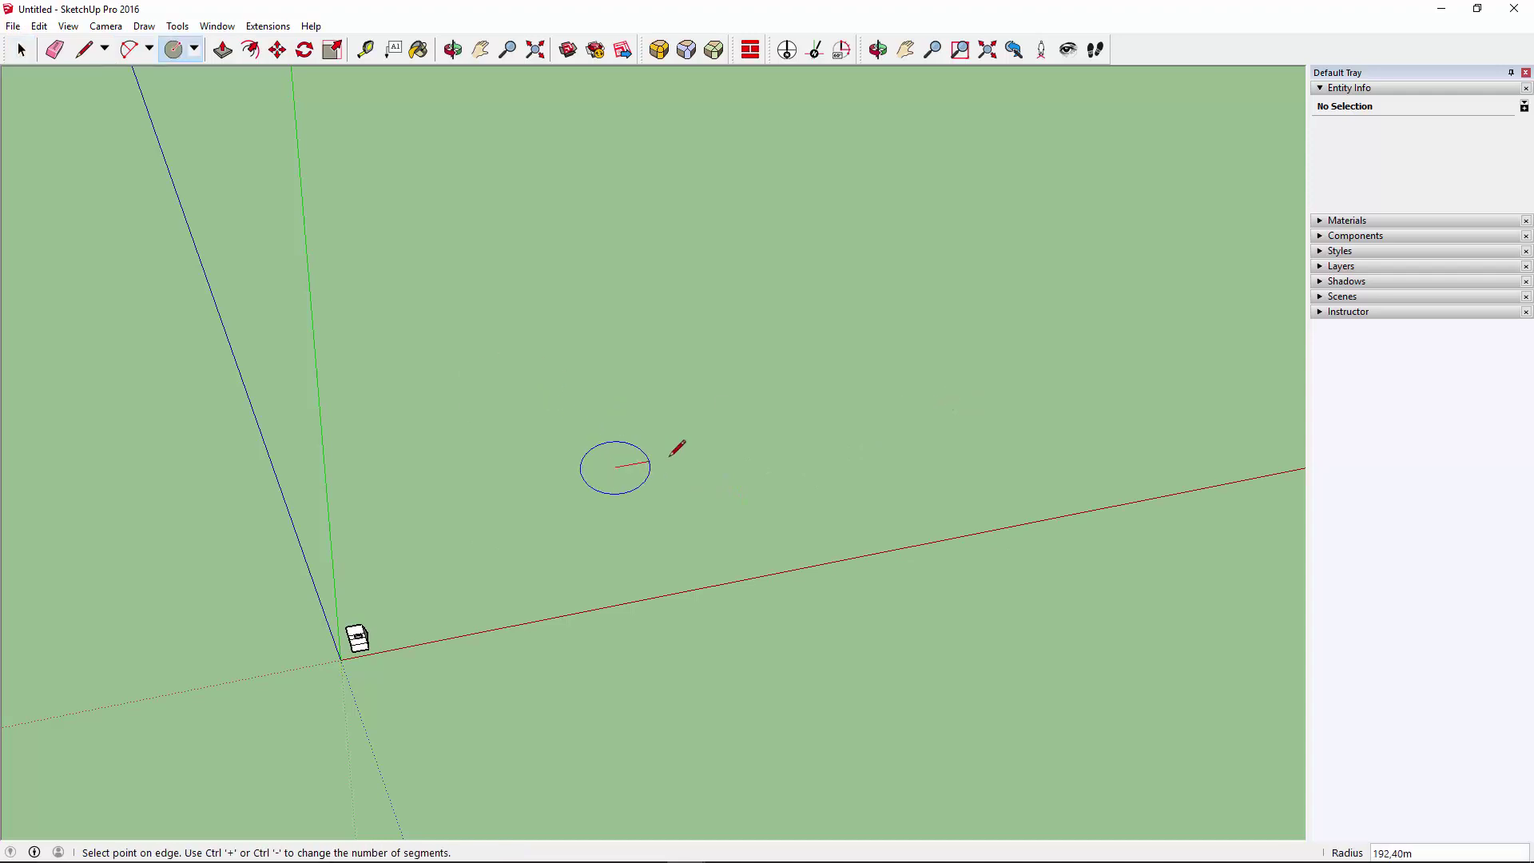
click(823, 382)
key(space)
click(783, 576)
mouse_move(860, 664)
middle_down()
mouse_move(297, 291)
mouse_move(387, 590)
middle_up()
scroll(320, 528, up, 5)
Move the car component onto the circle's edge
click(310, 497)
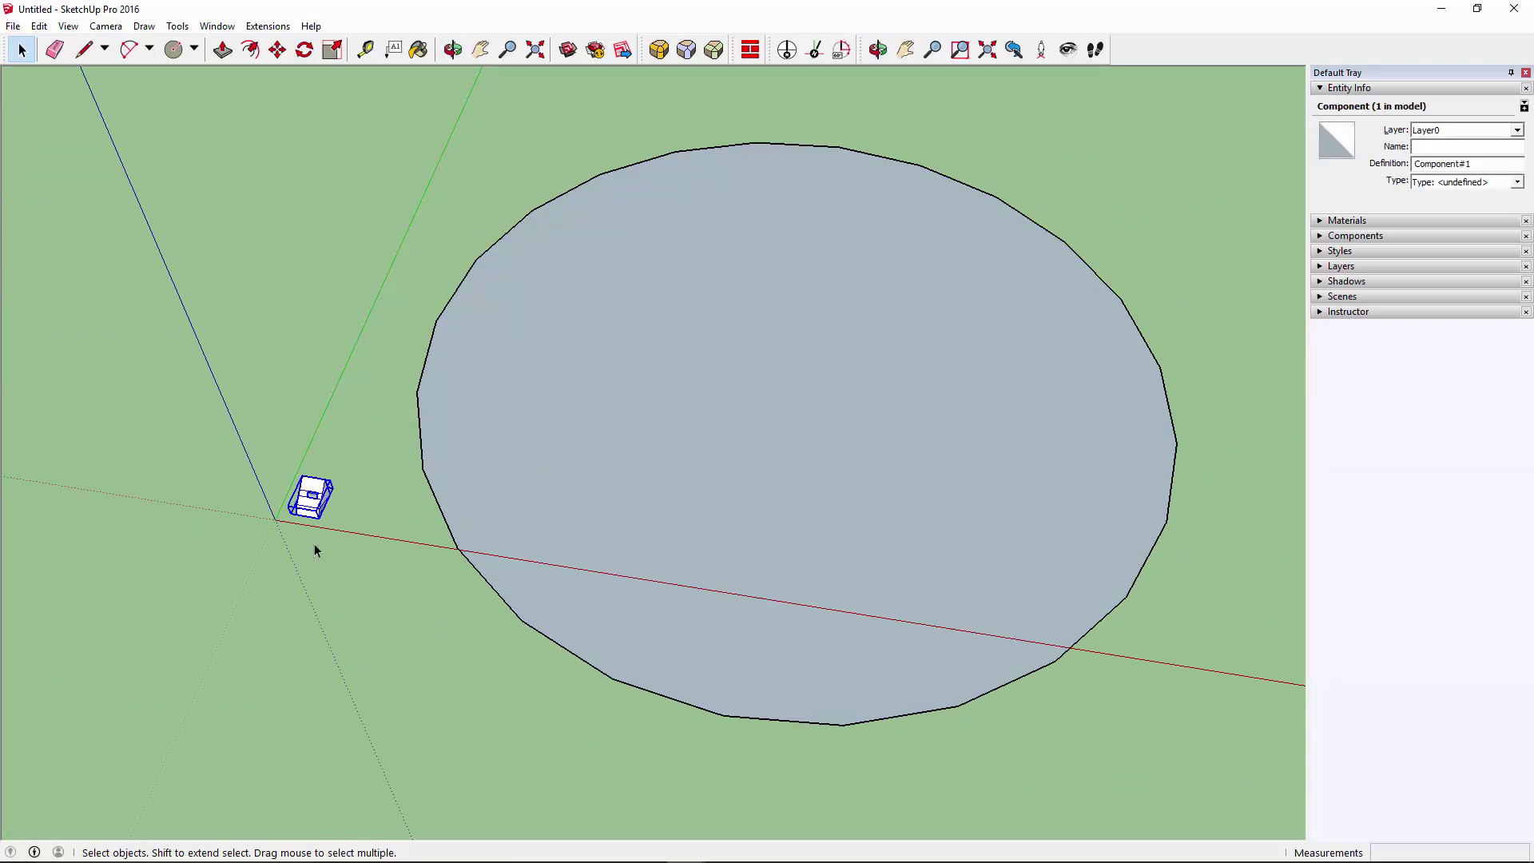
click(277, 49)
scroll(311, 528, up, 3)
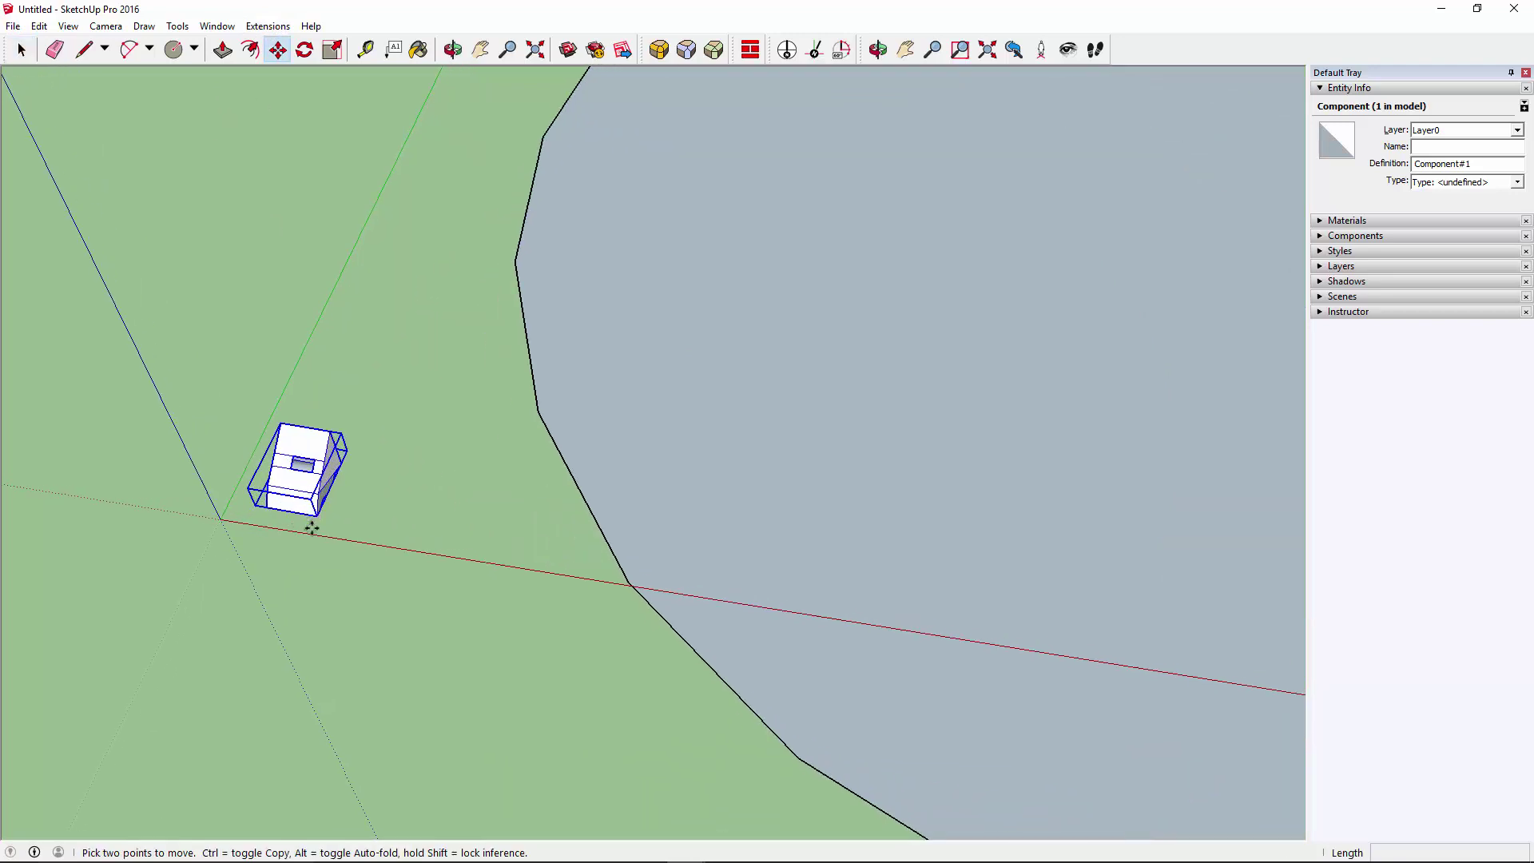
click(319, 512)
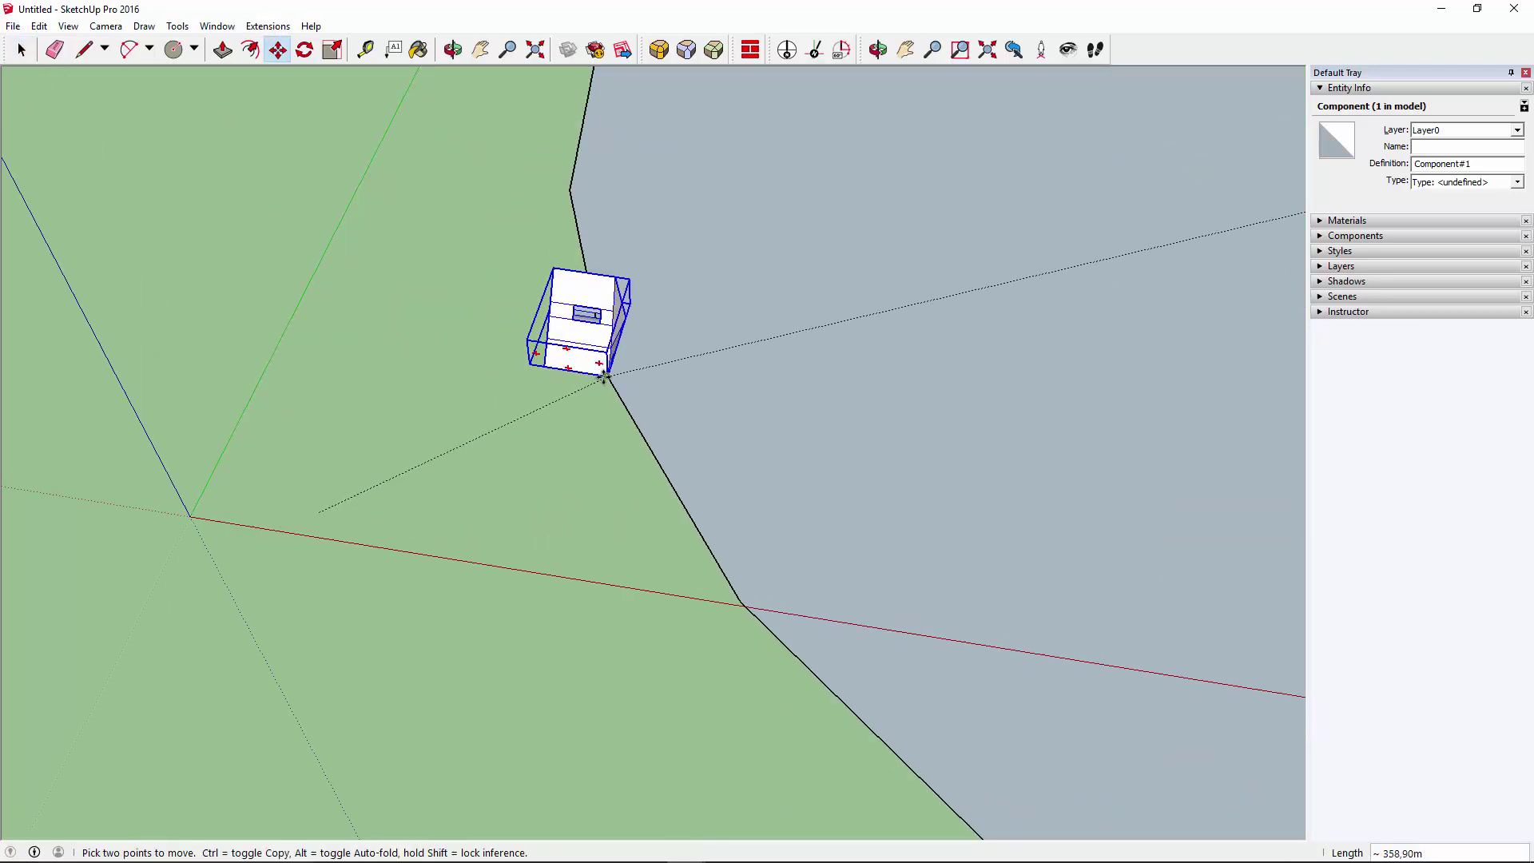
click(605, 377)
Rotate the car about its corner so it faces the circle
click(304, 49)
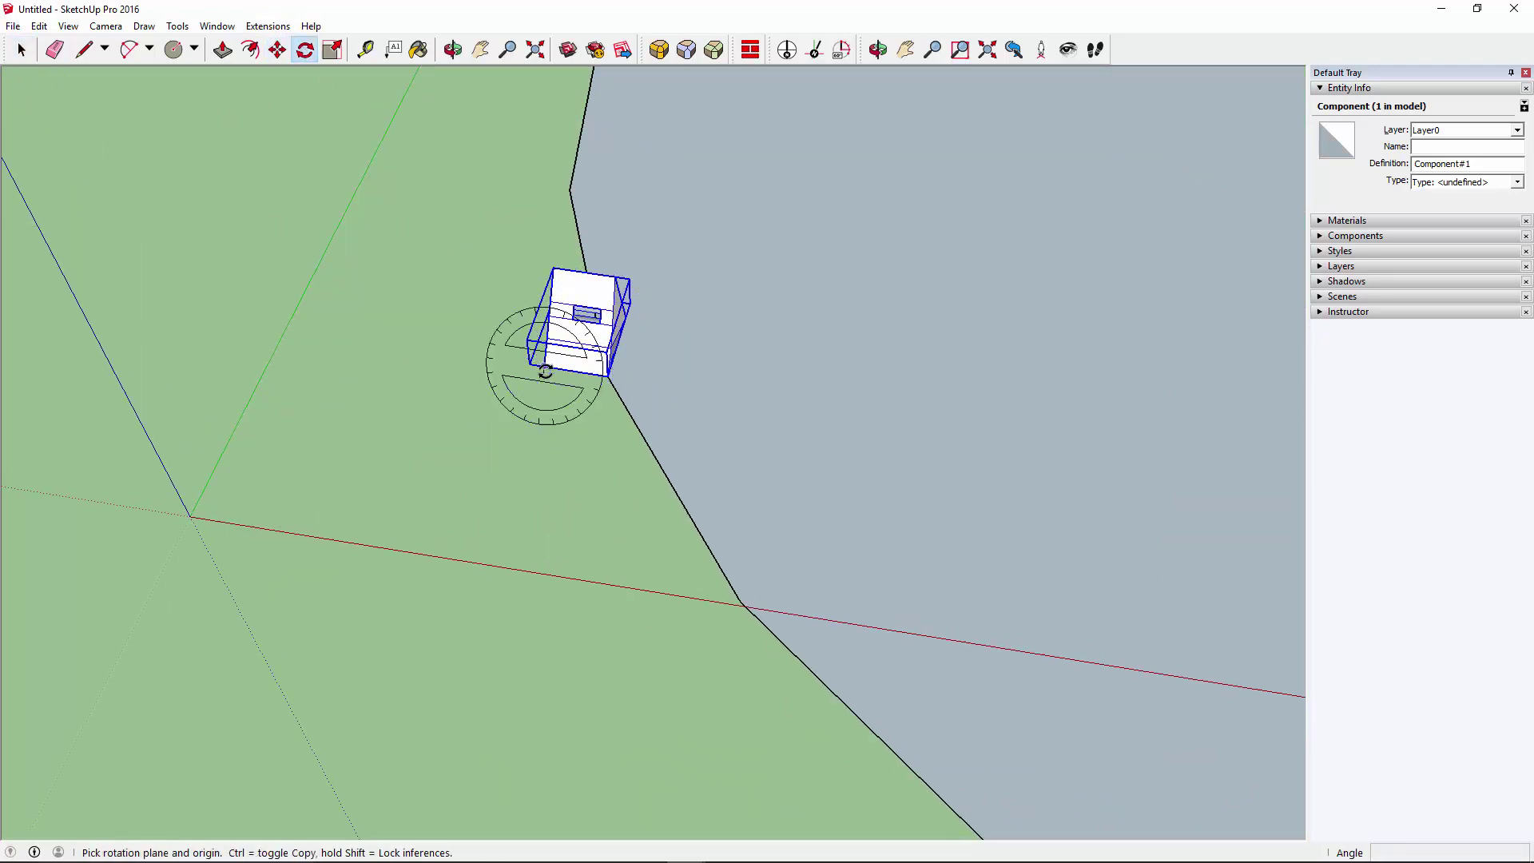
click(605, 375)
key(space)
middle_drag(591, 376, 224, 64)
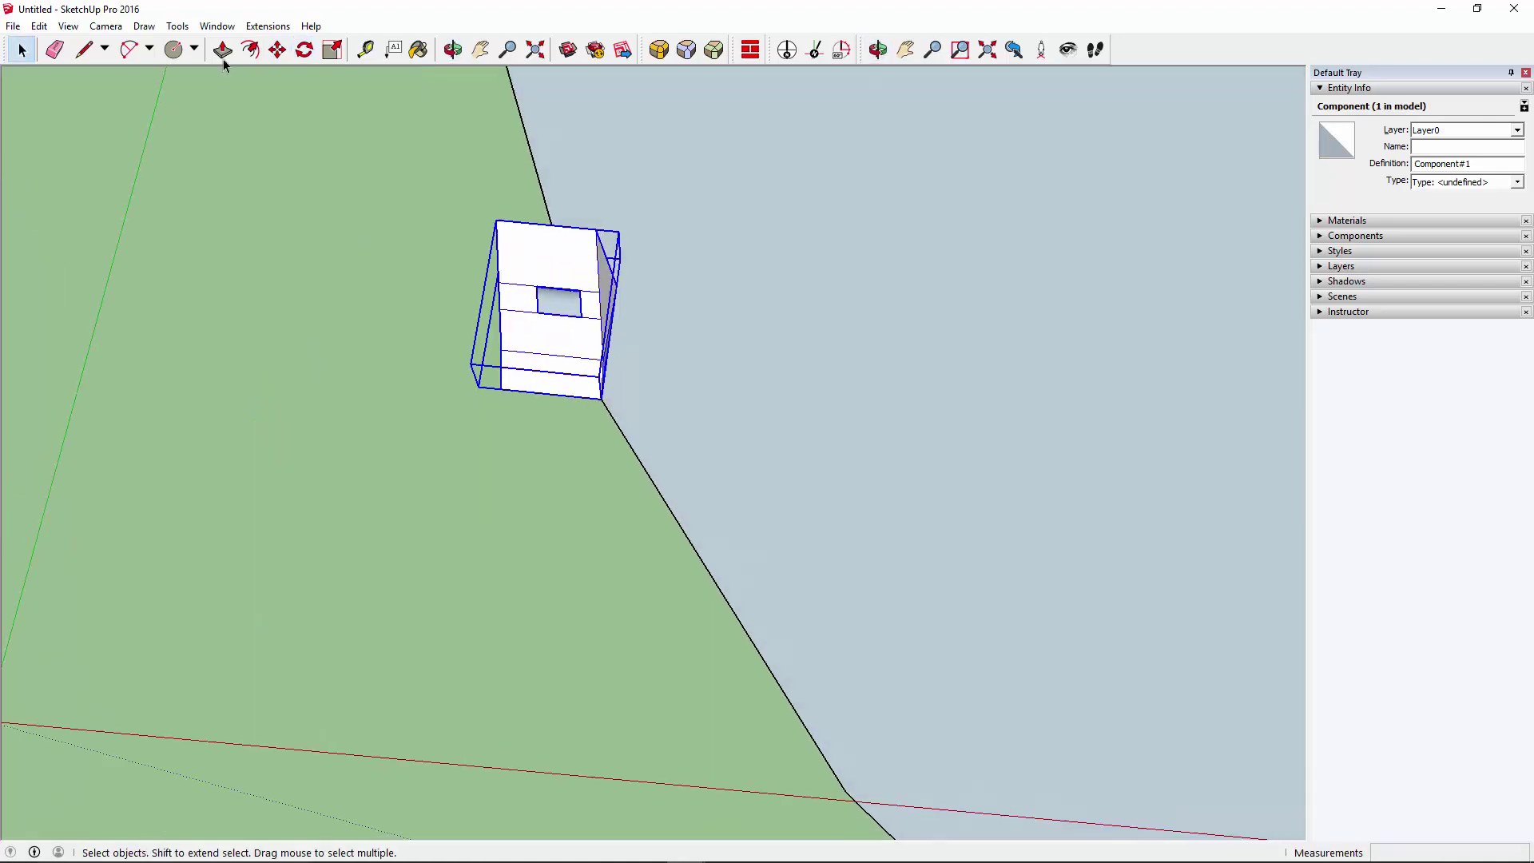
click(305, 50)
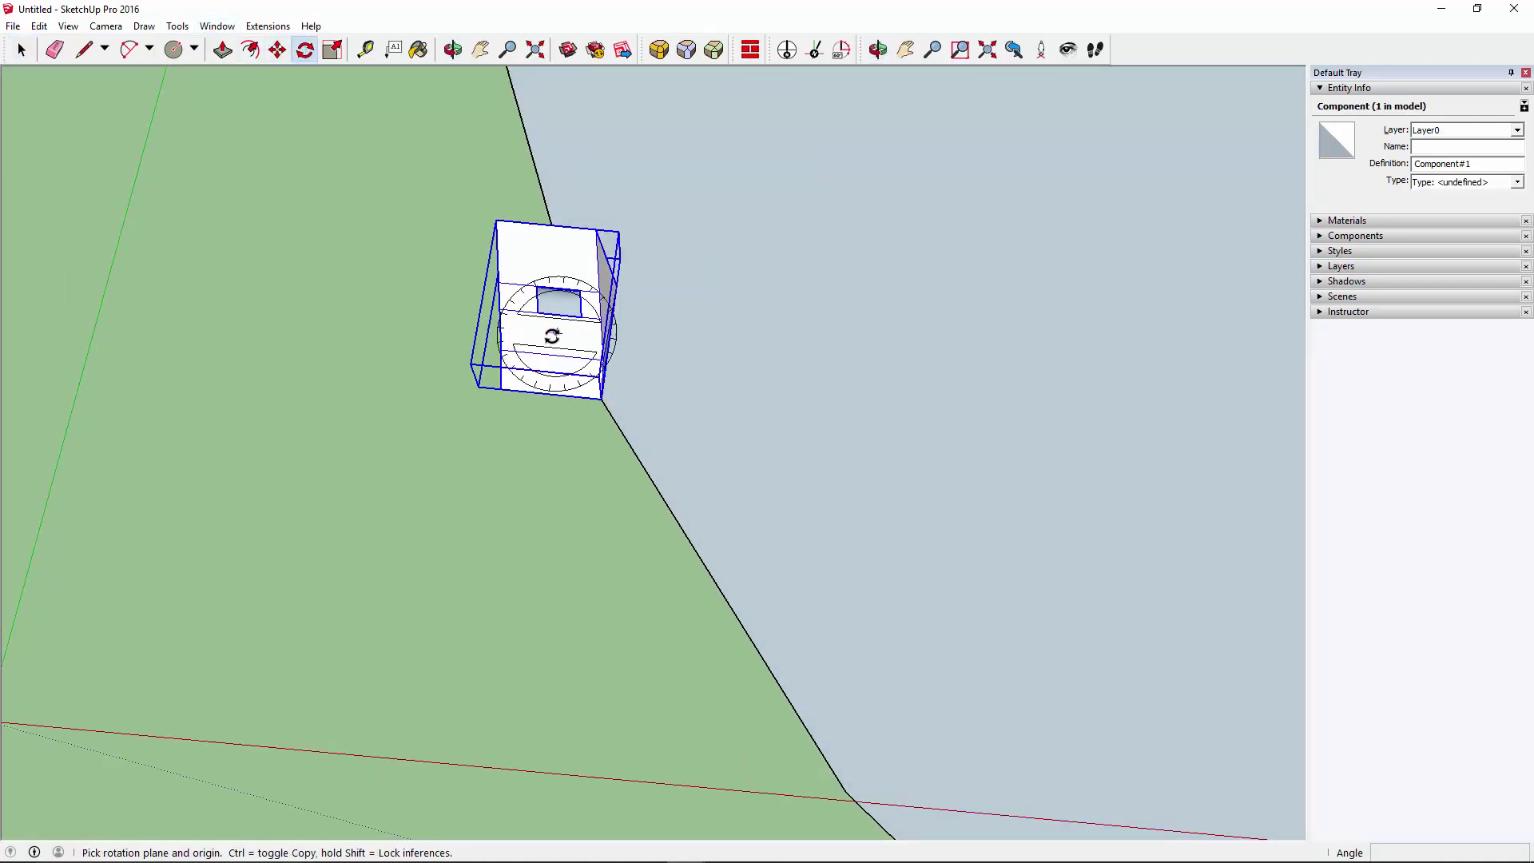
click(601, 398)
click(500, 391)
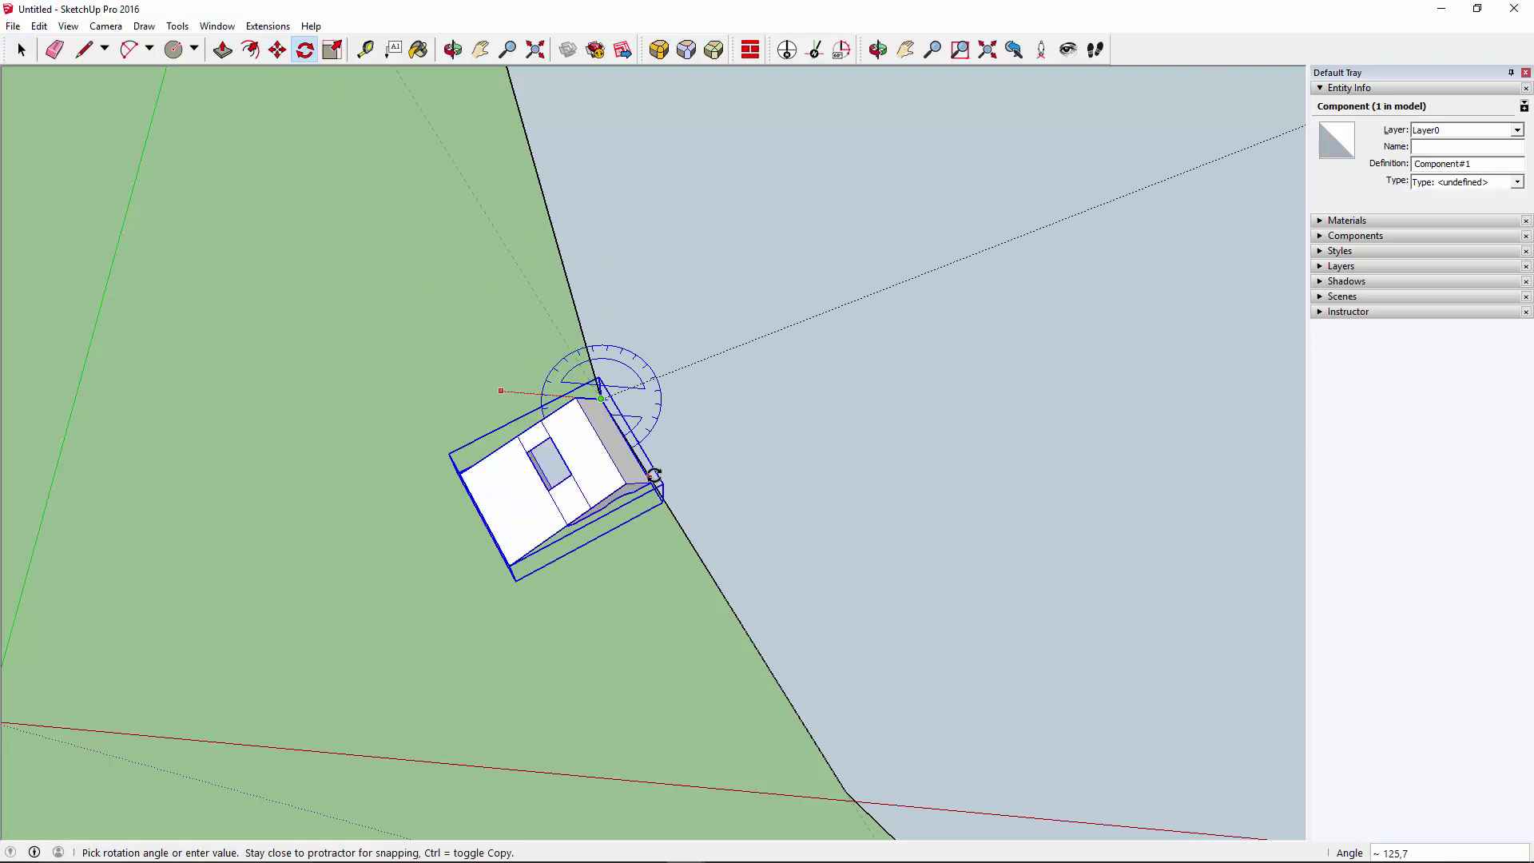
click(654, 474)
scroll(667, 478, up, 3)
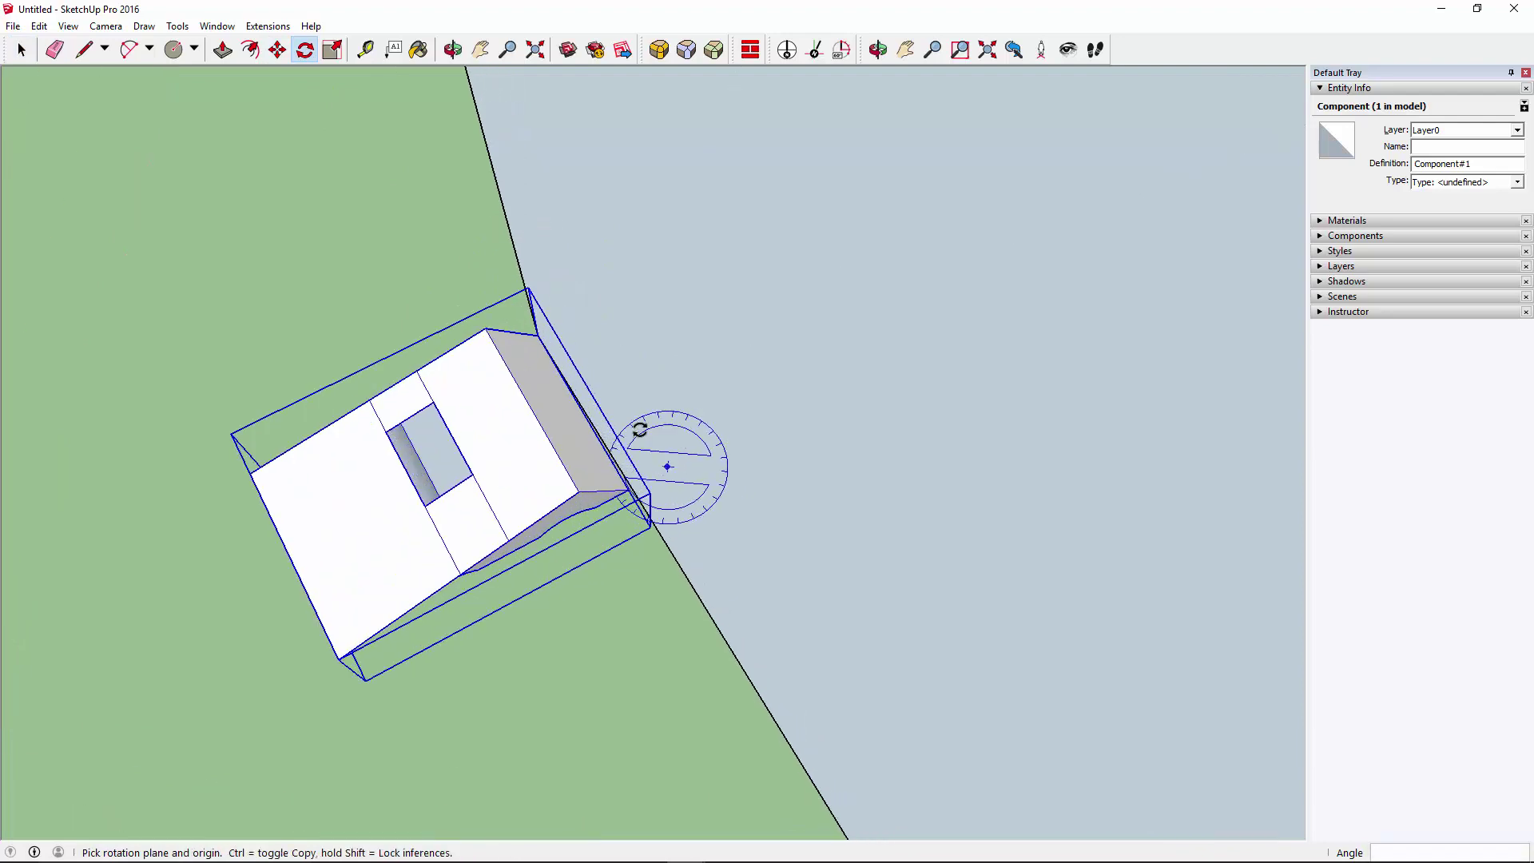
Start and cancel a small corrective rotation, then clear the selection
click(540, 335)
click(623, 493)
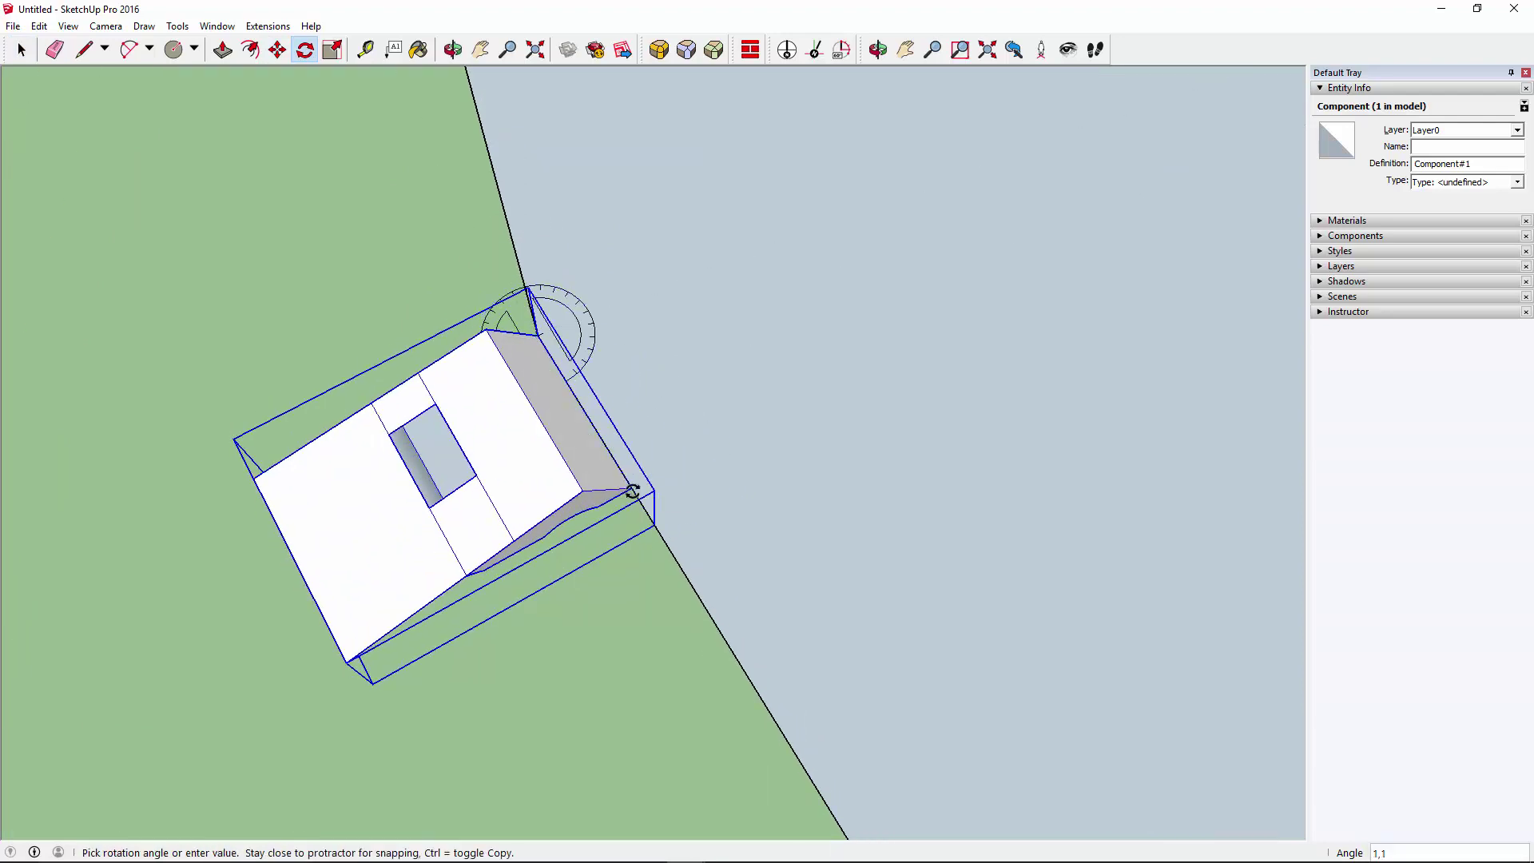
key(Escape)
key(space)
scroll(439, 470, down, 4)
scroll(404, 479, down, 3)
key(o)
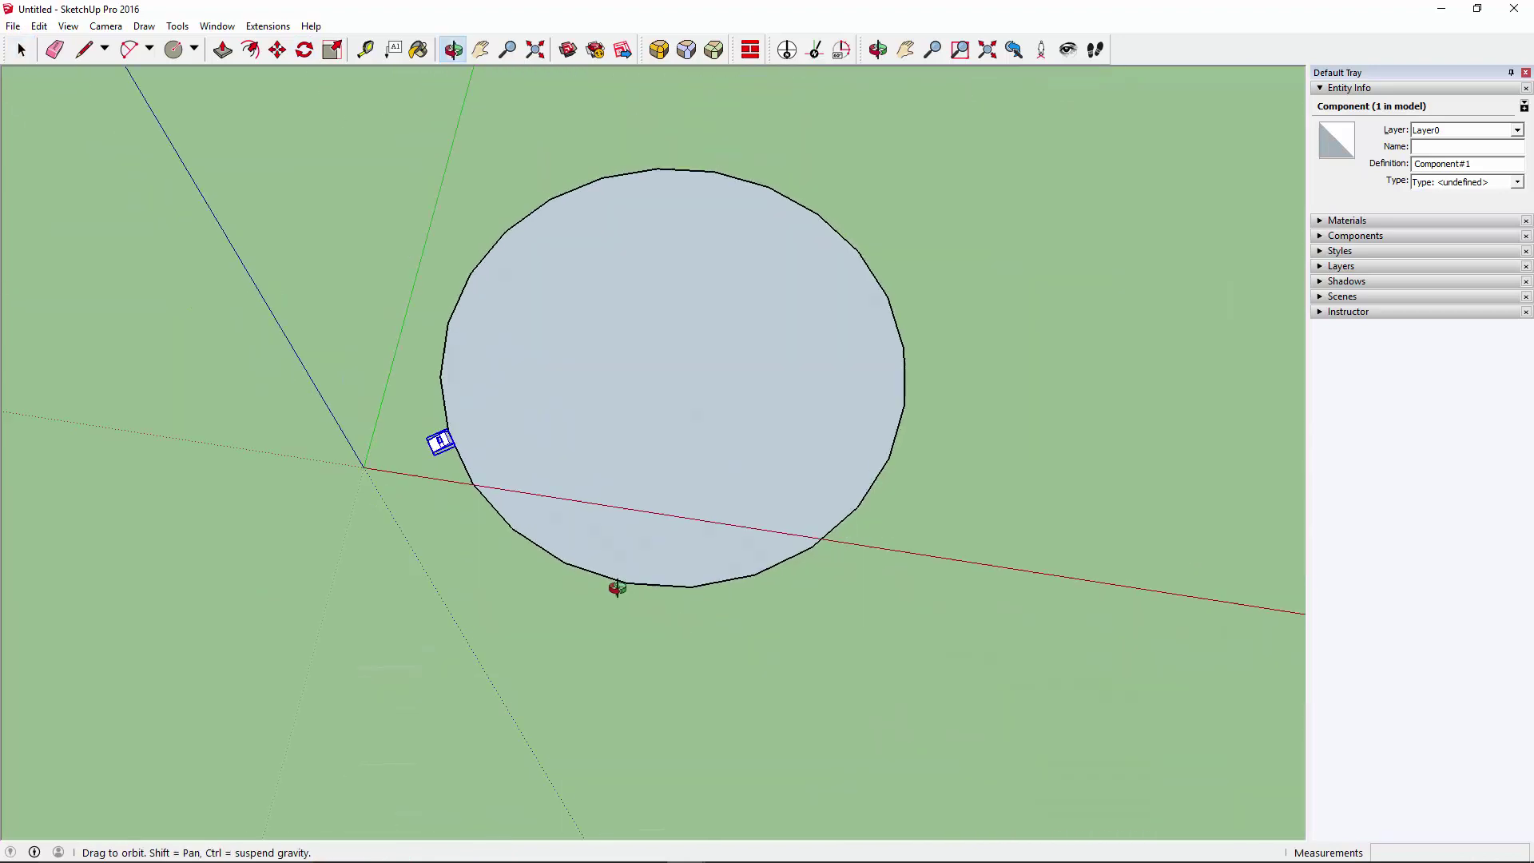
key(space)
click(405, 350)
scroll(448, 400, up, 2)
scroll(457, 390, up, 2)
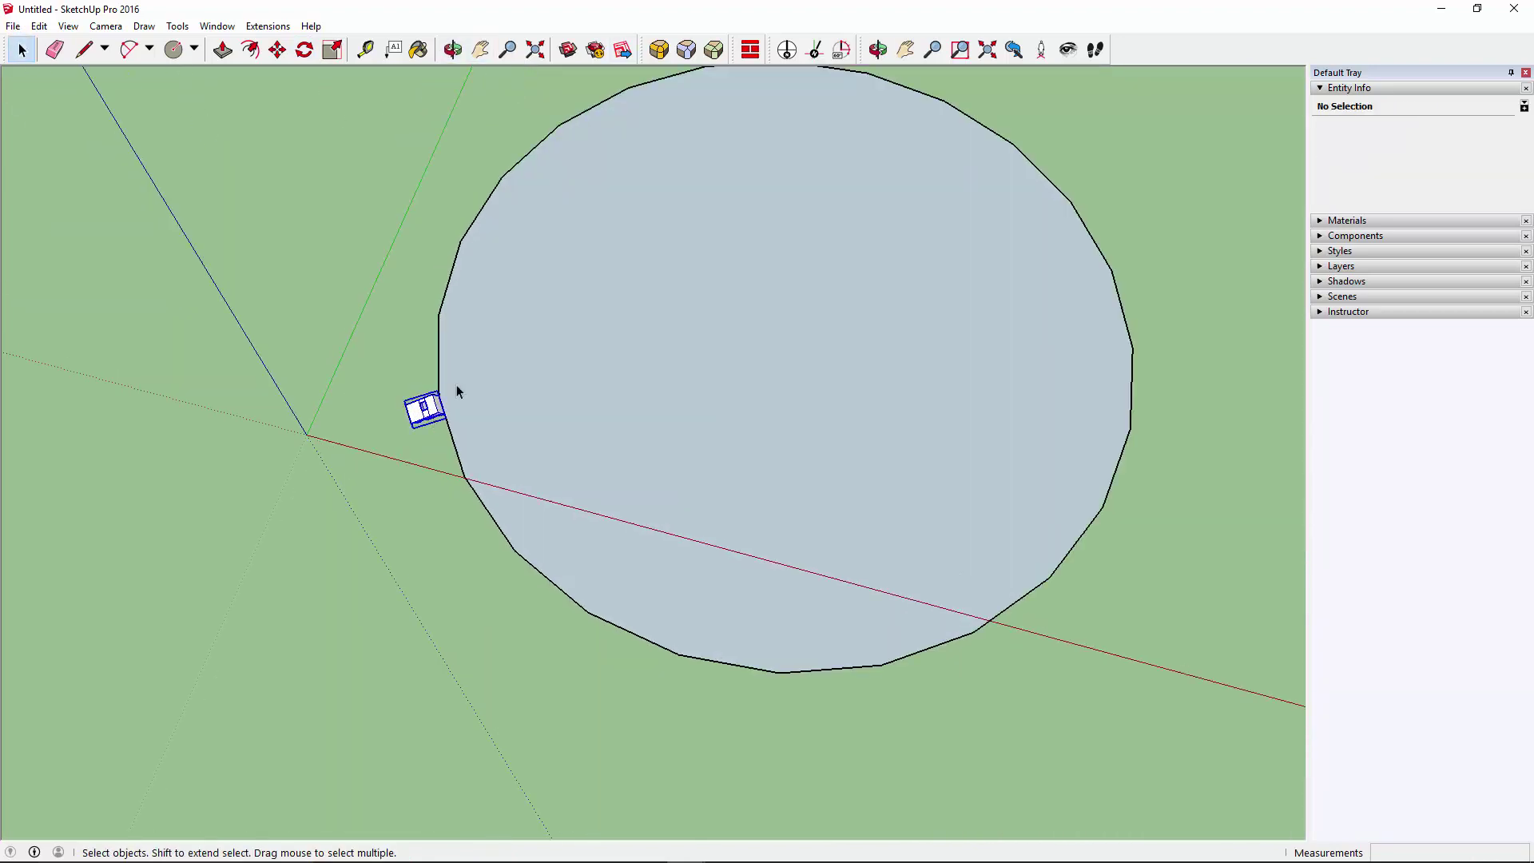
scroll(467, 412, up, 1)
scroll(471, 419, up, 2)
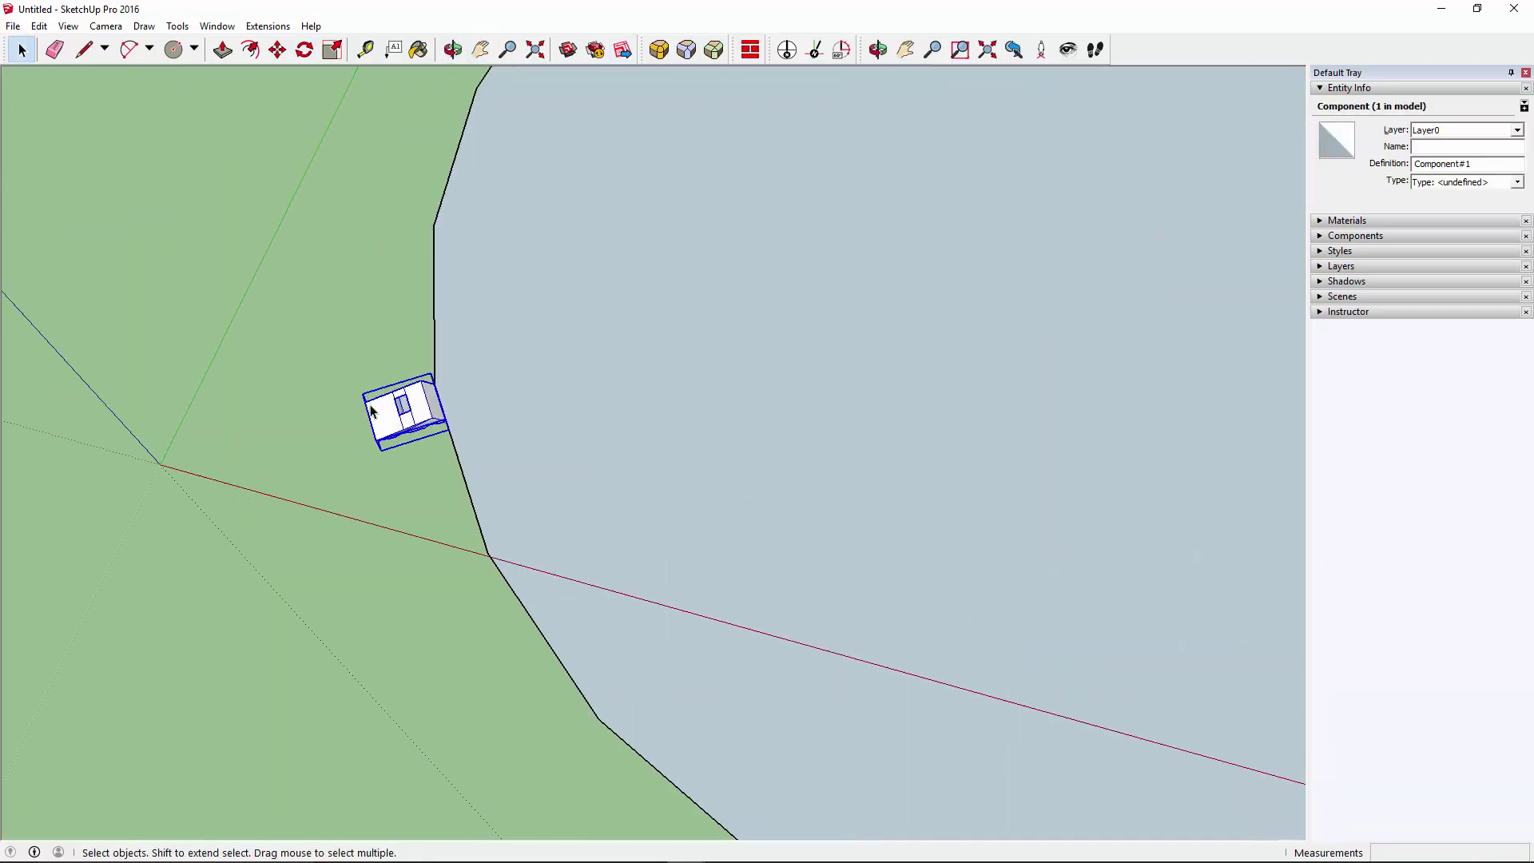
click(304, 50)
scroll(400, 423, down, 2)
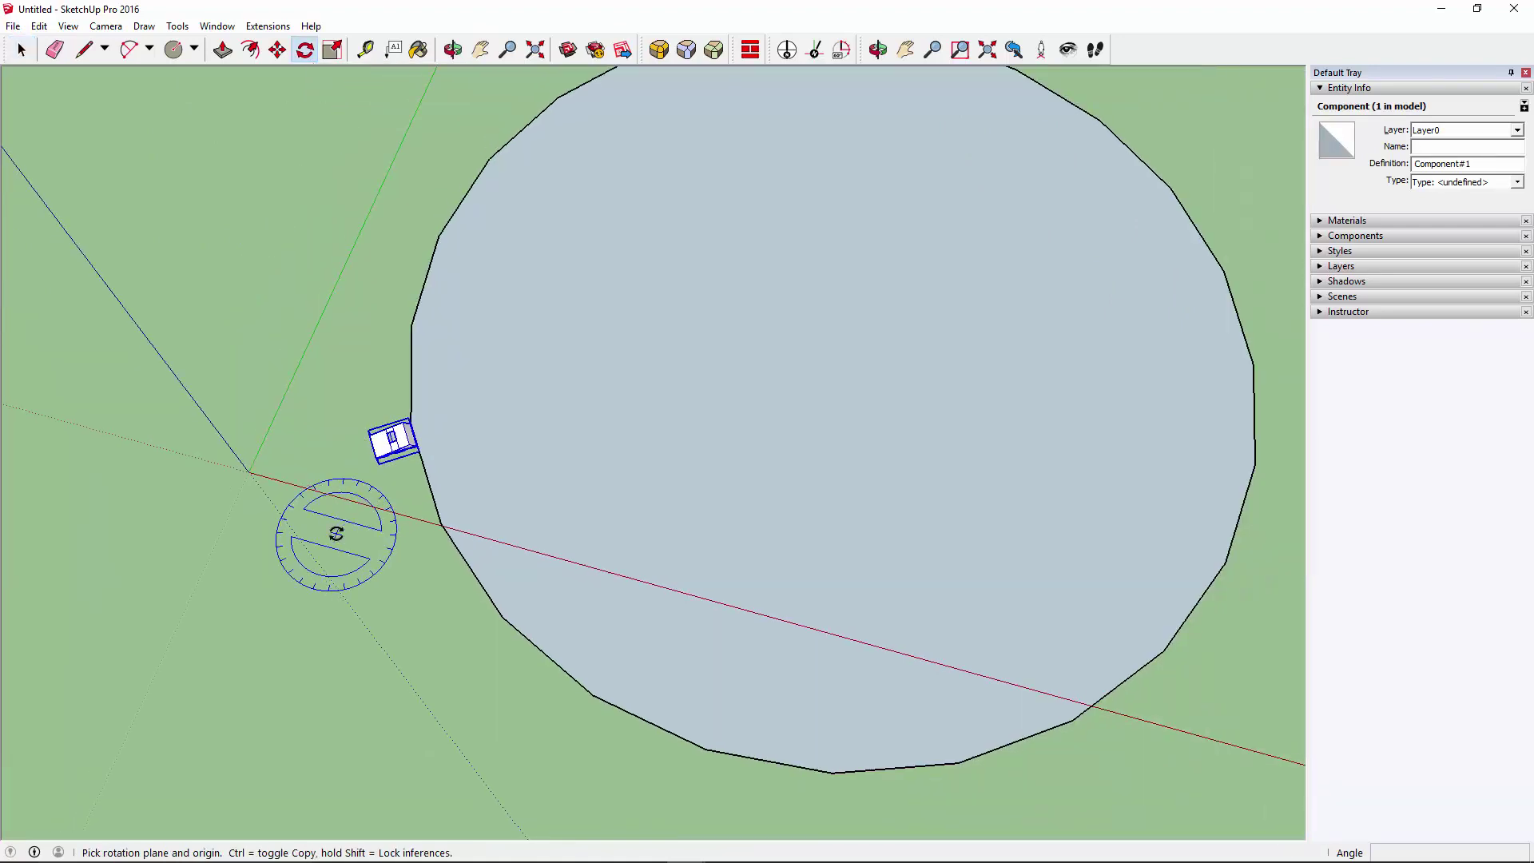
scroll(332, 531, down, 1)
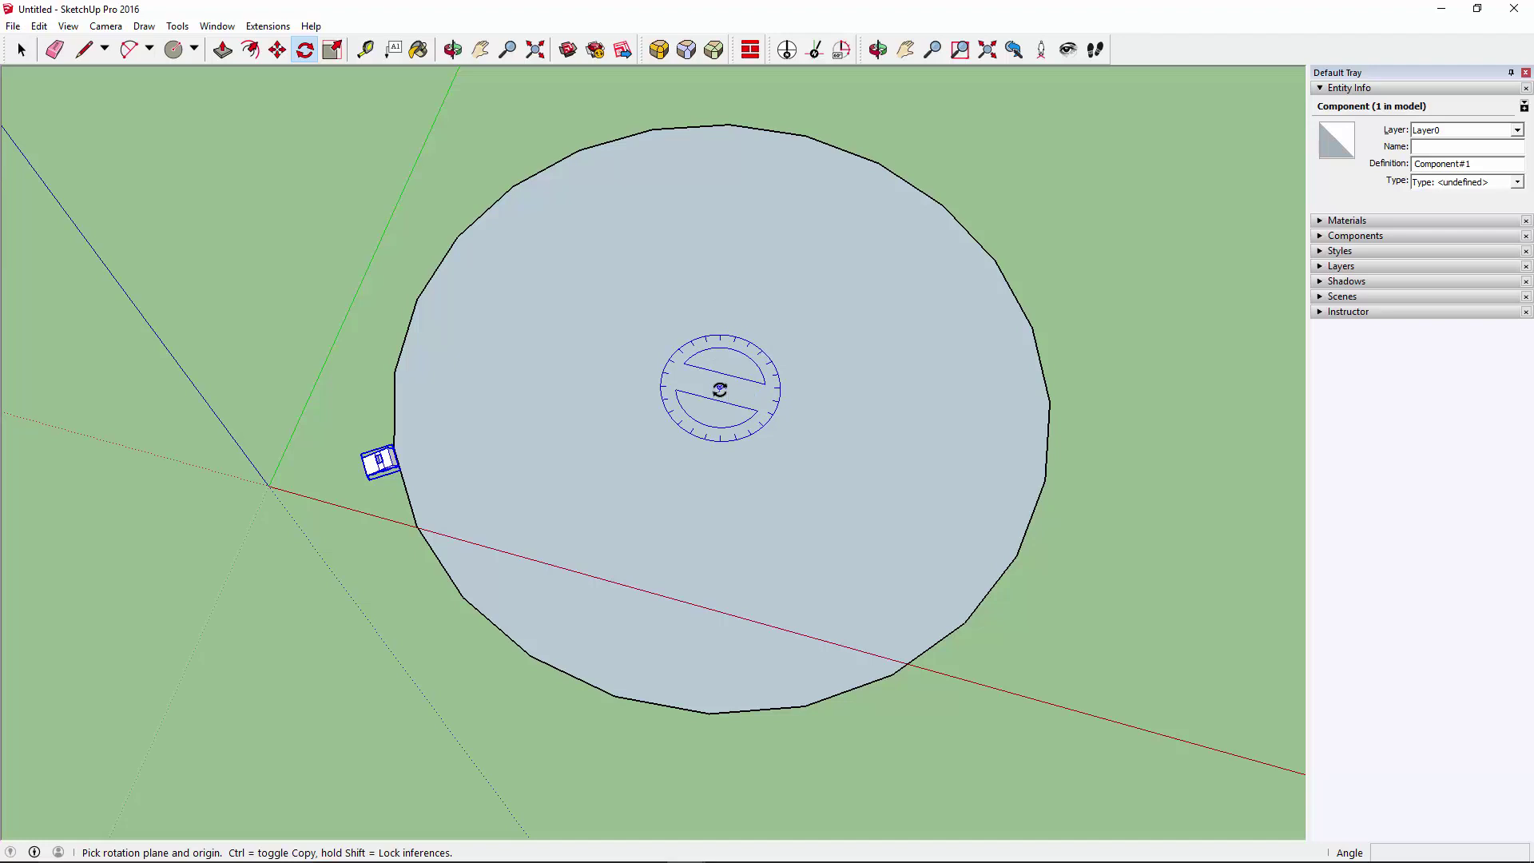
key(space)
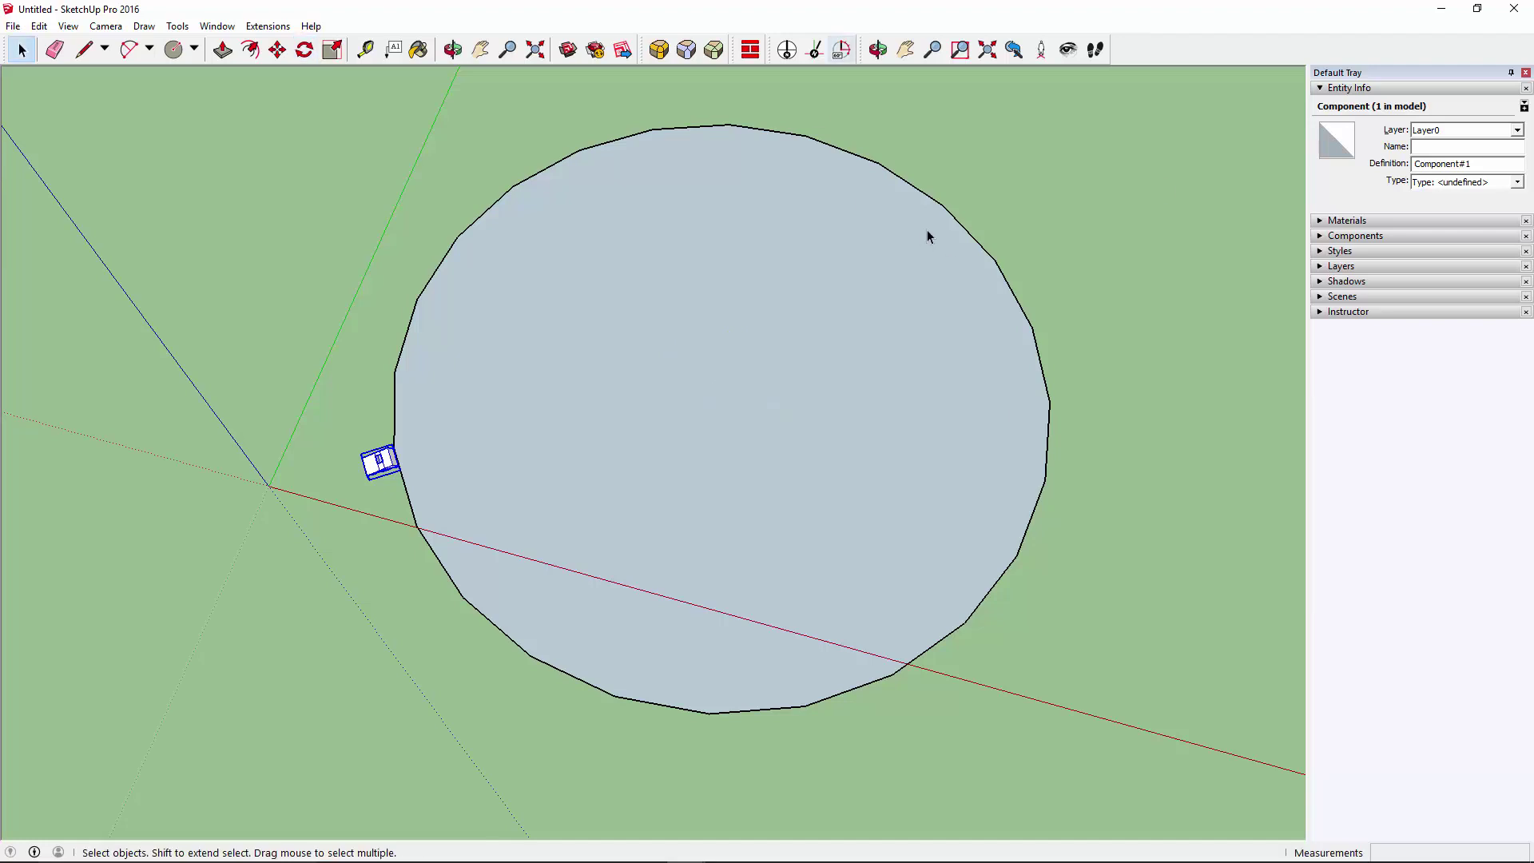
click(999, 272)
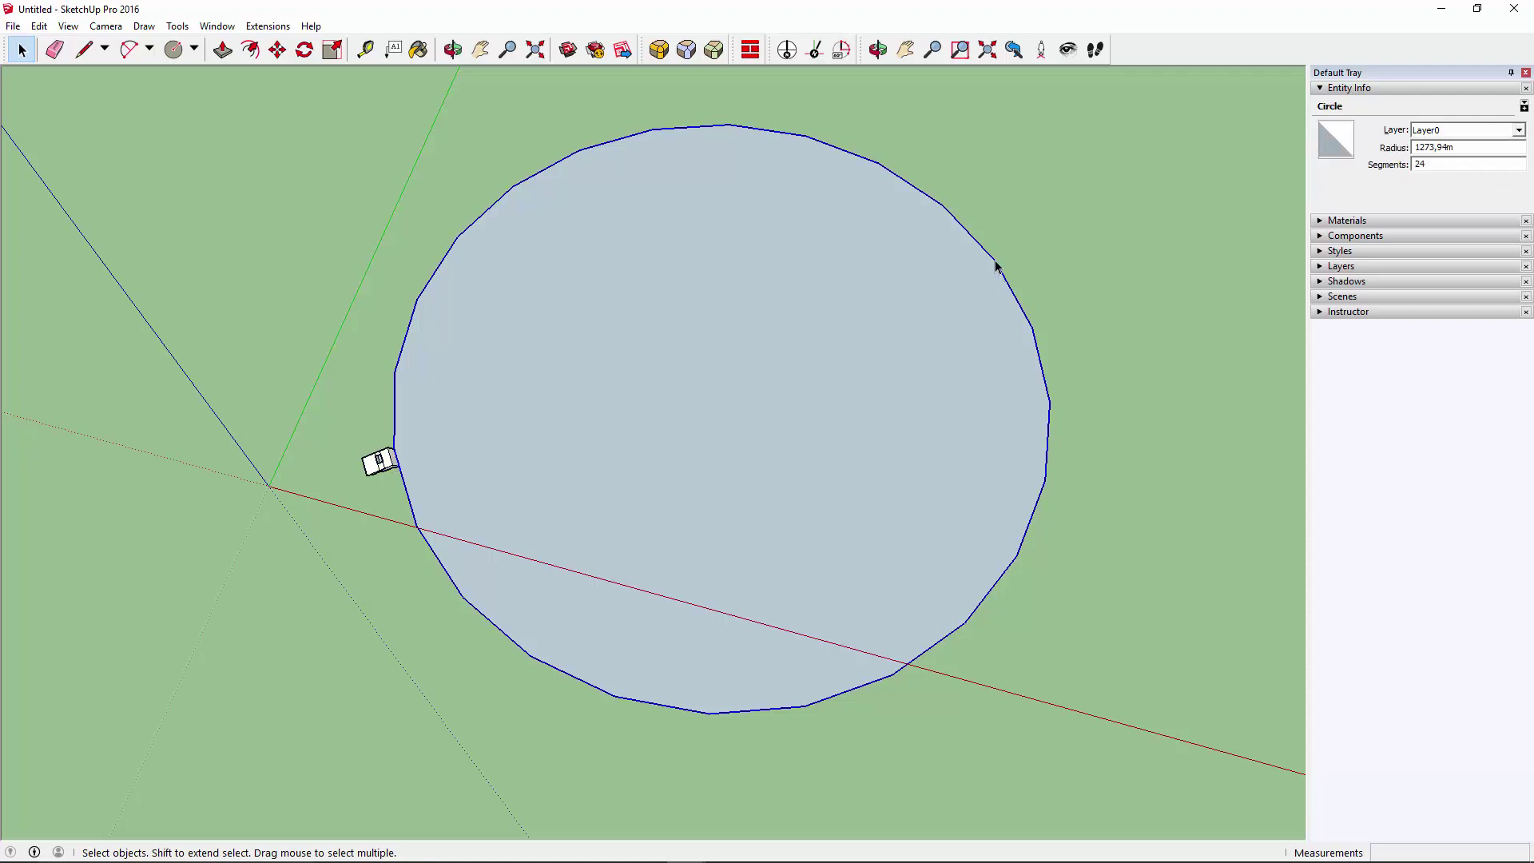
Mark the circle's centre with a guide point
right_click(995, 265)
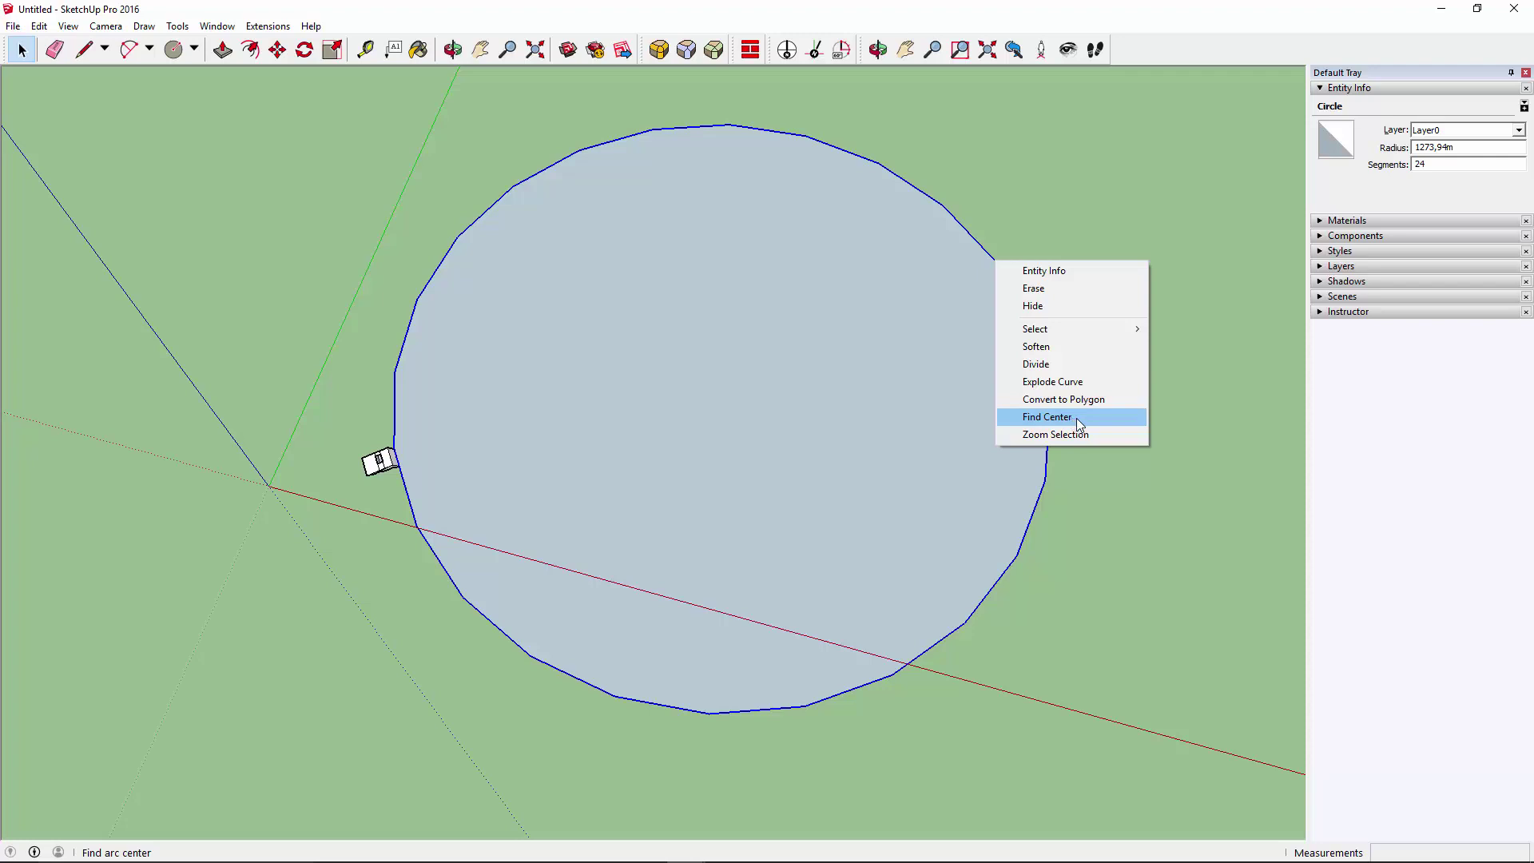
click(1047, 417)
scroll(809, 426, up, 2)
mouse_move(809, 425)
middle_down()
mouse_move(649, 370)
mouse_move(637, 388)
middle_up()
click(694, 374)
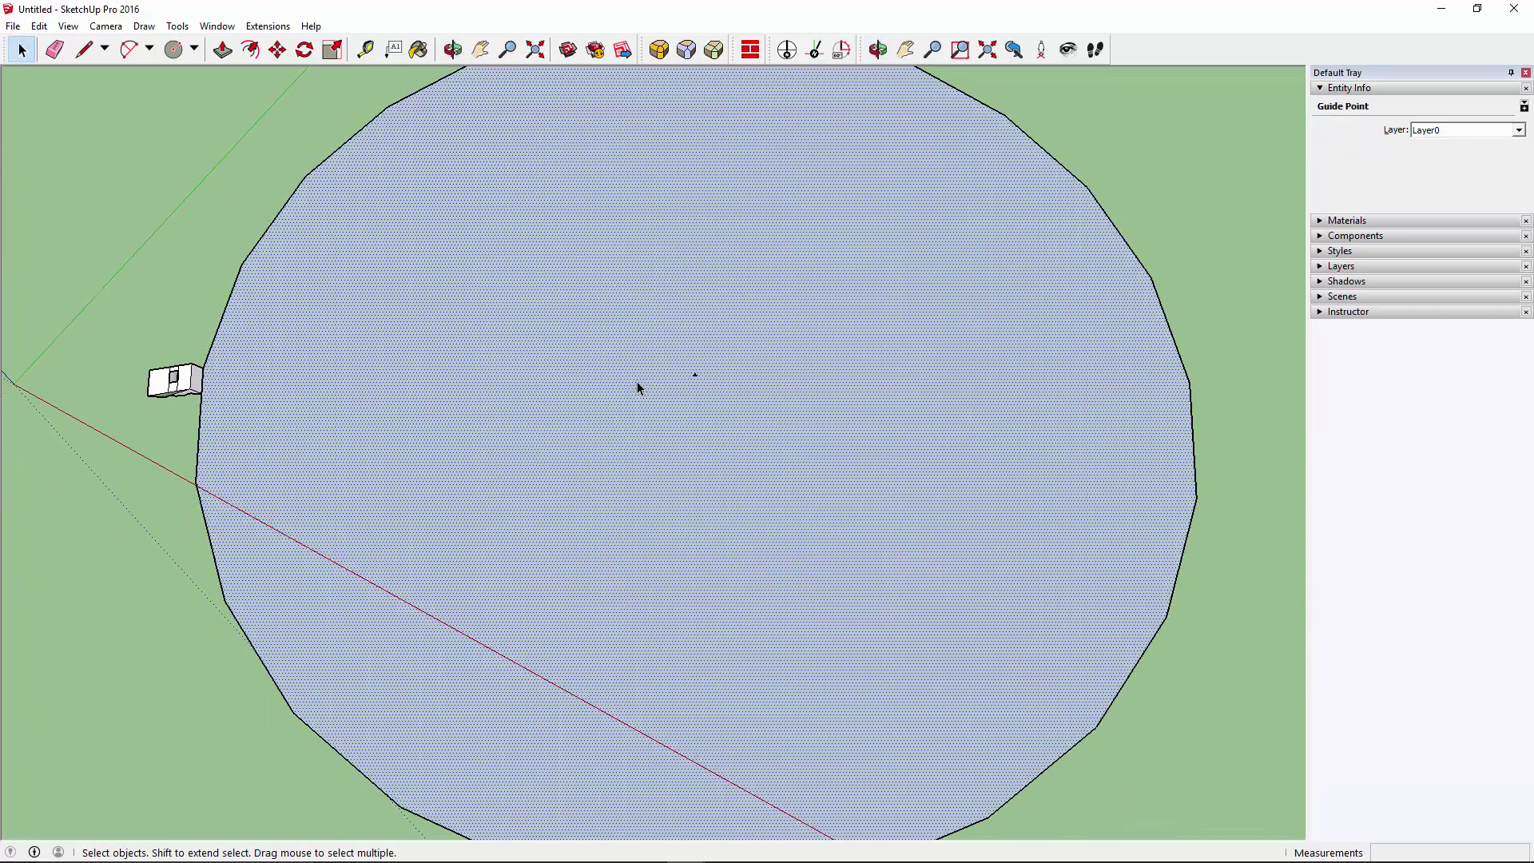
click(660, 441)
scroll(660, 441, down, 3)
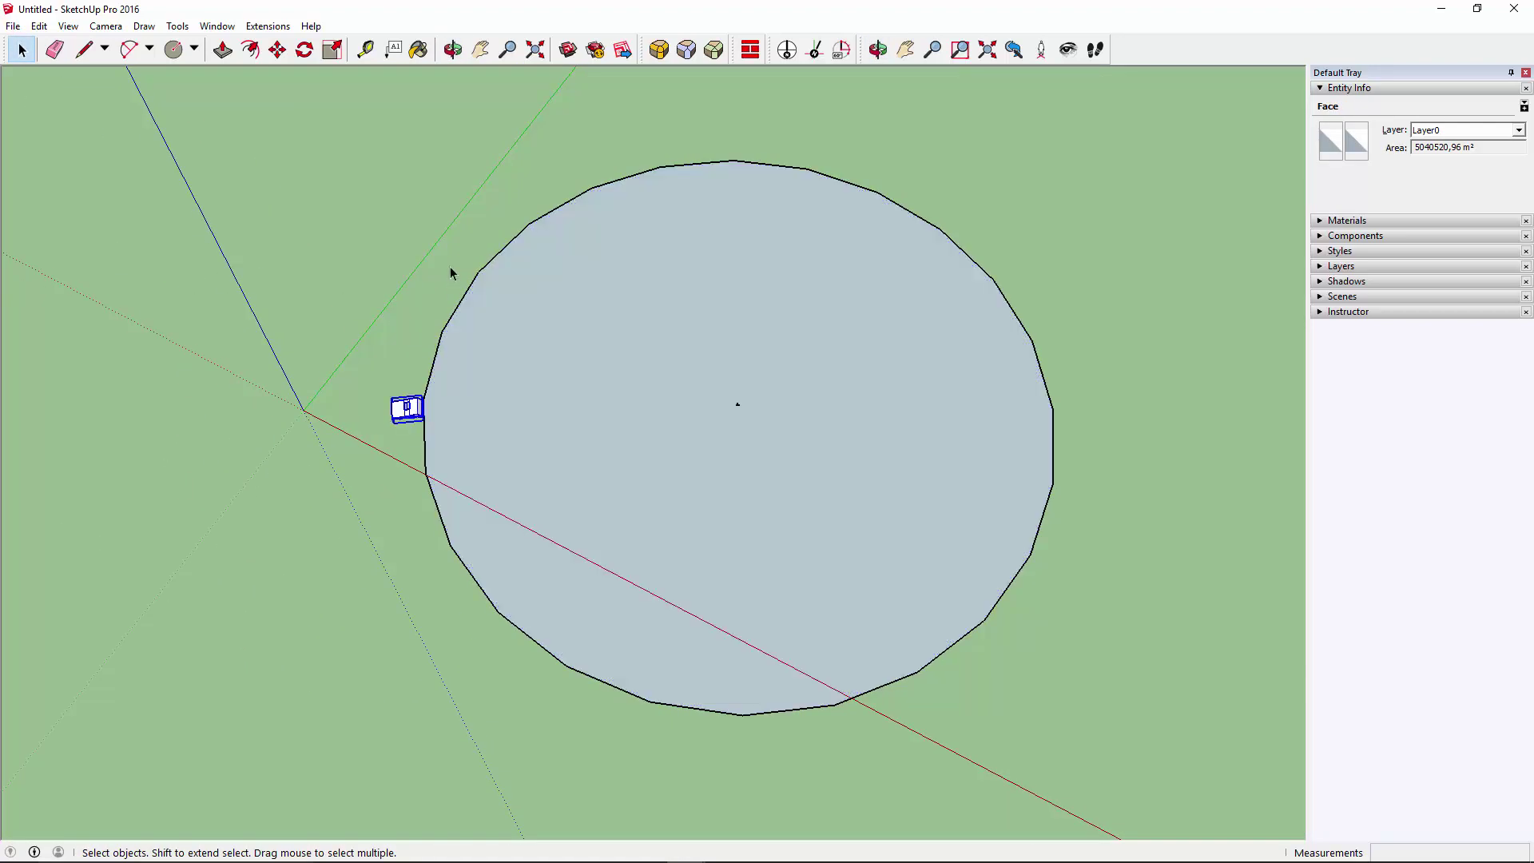
Select the car and rotate it with the pivot at the circle's centre
click(400, 414)
scroll(399, 414, up, 2)
scroll(398, 408, down, 1)
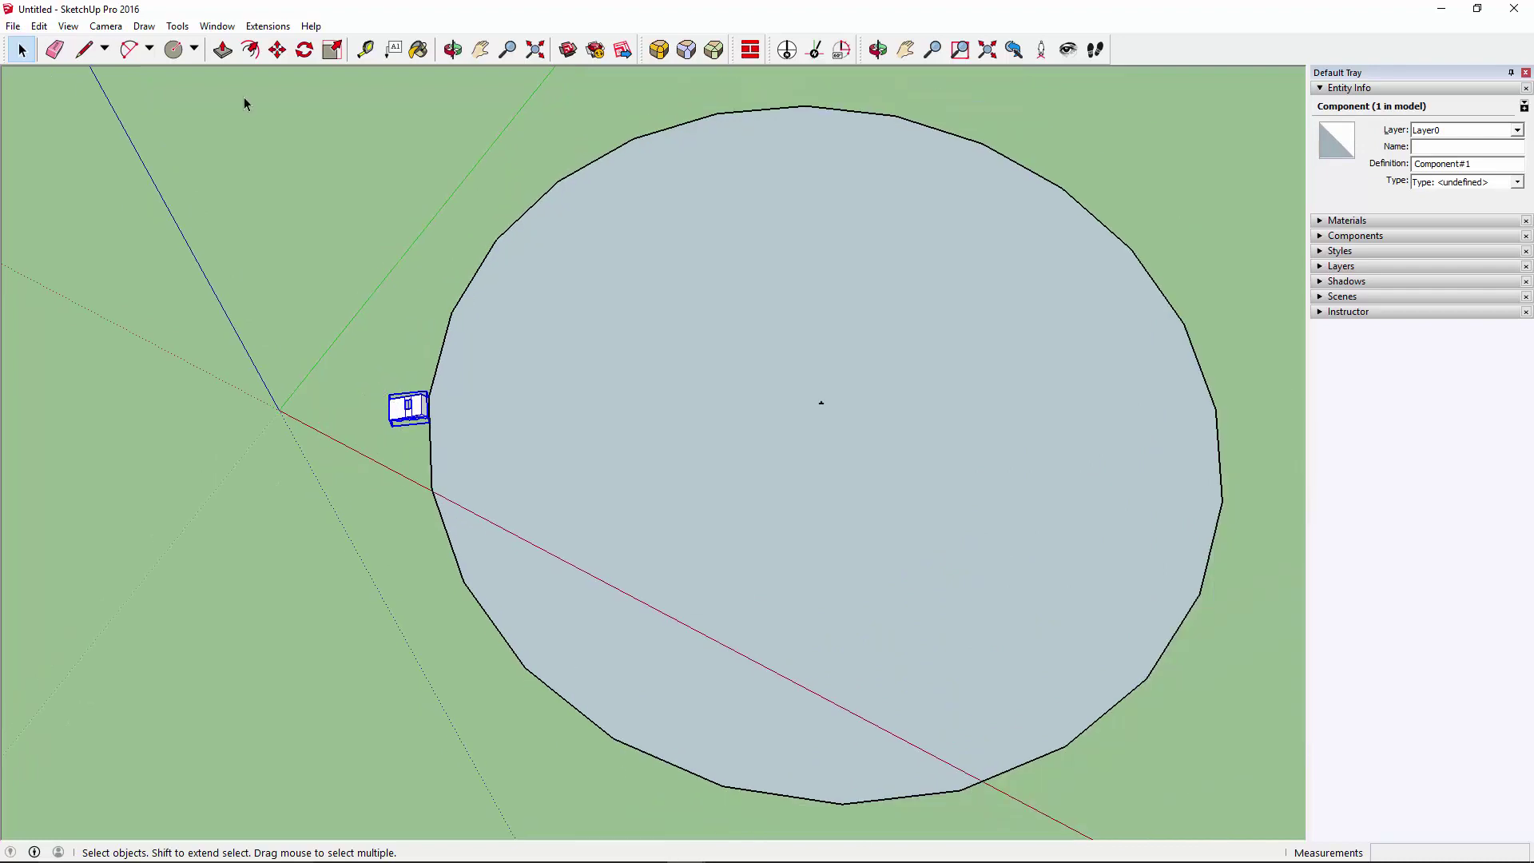
click(304, 50)
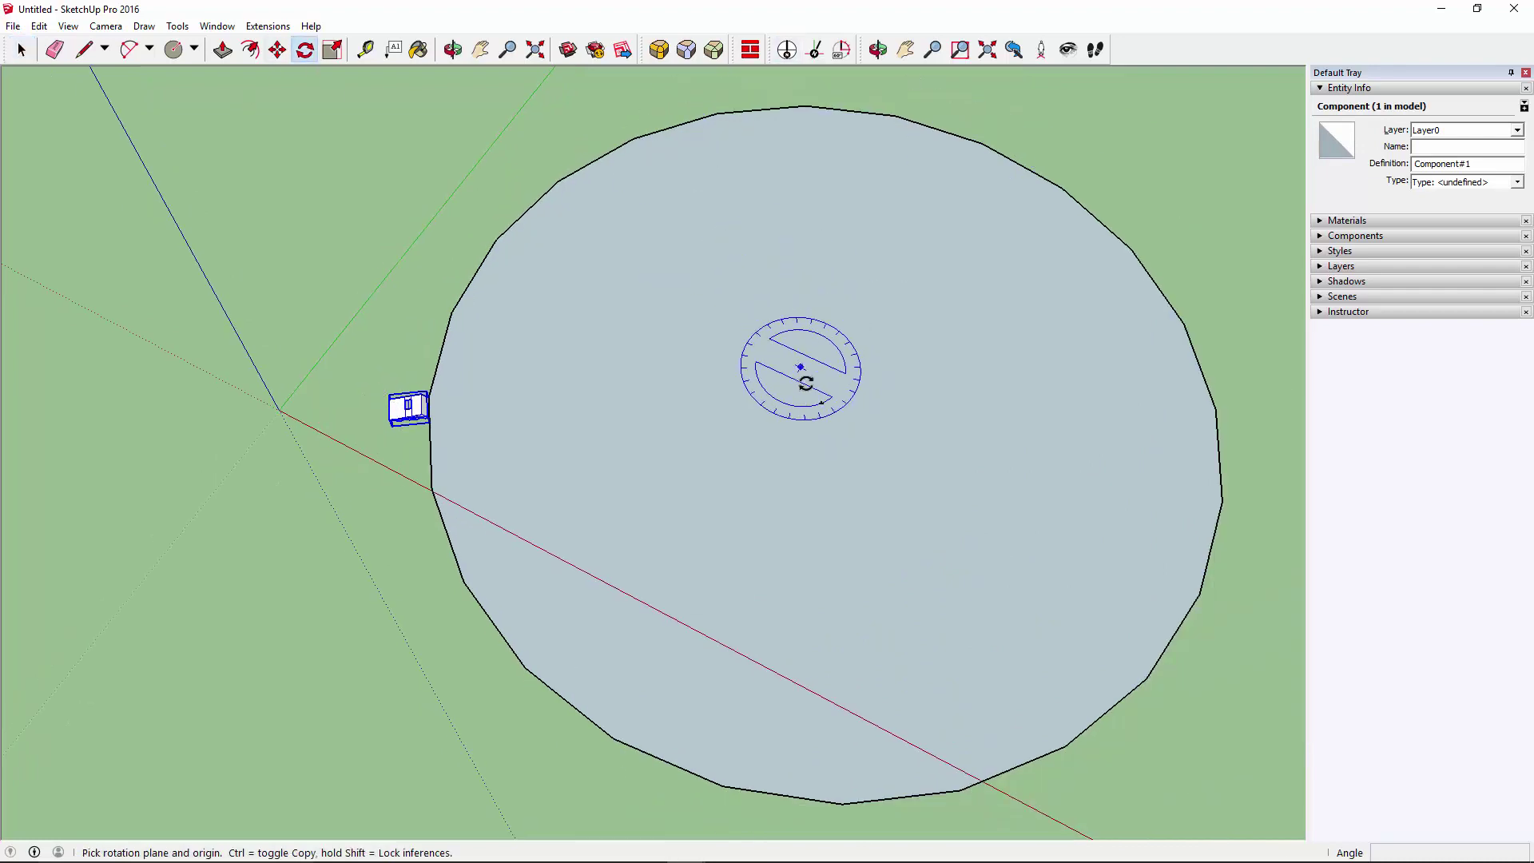
scroll(823, 402, up, 1)
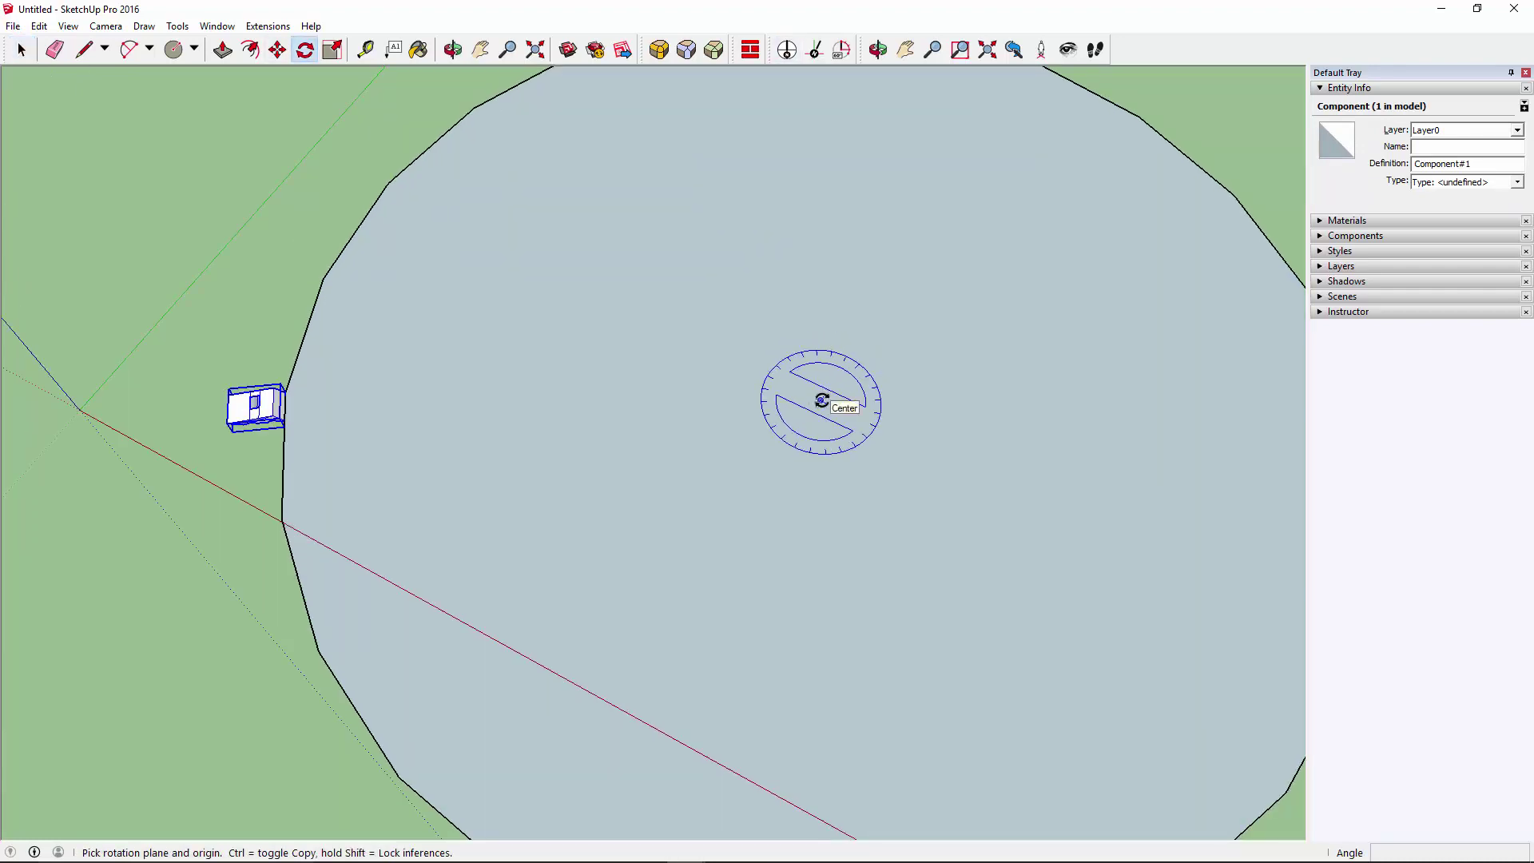
click(822, 400)
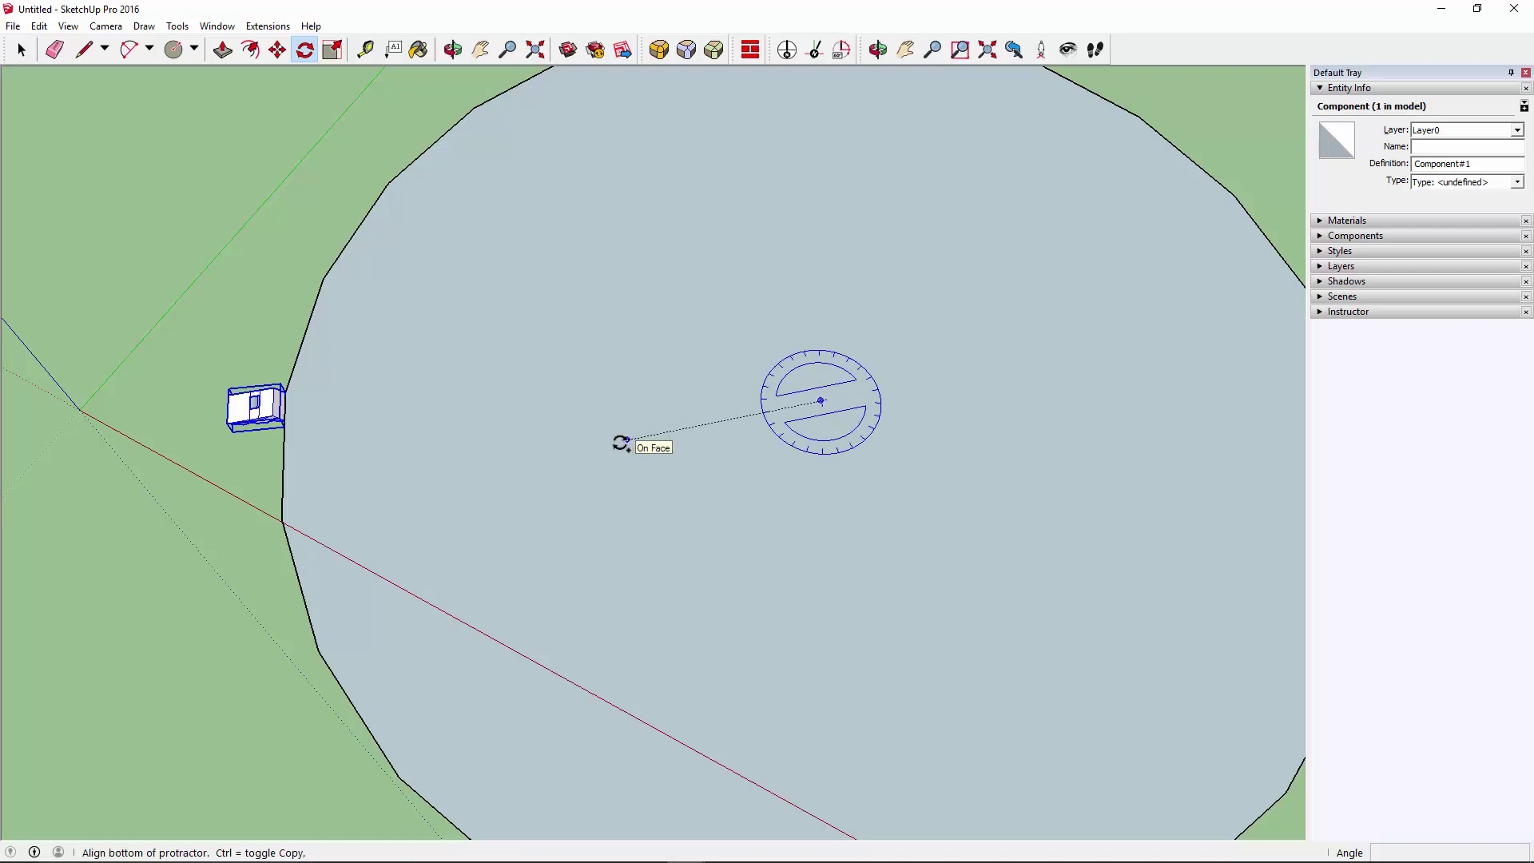
scroll(271, 420, up, 1)
scroll(239, 435, up, 1)
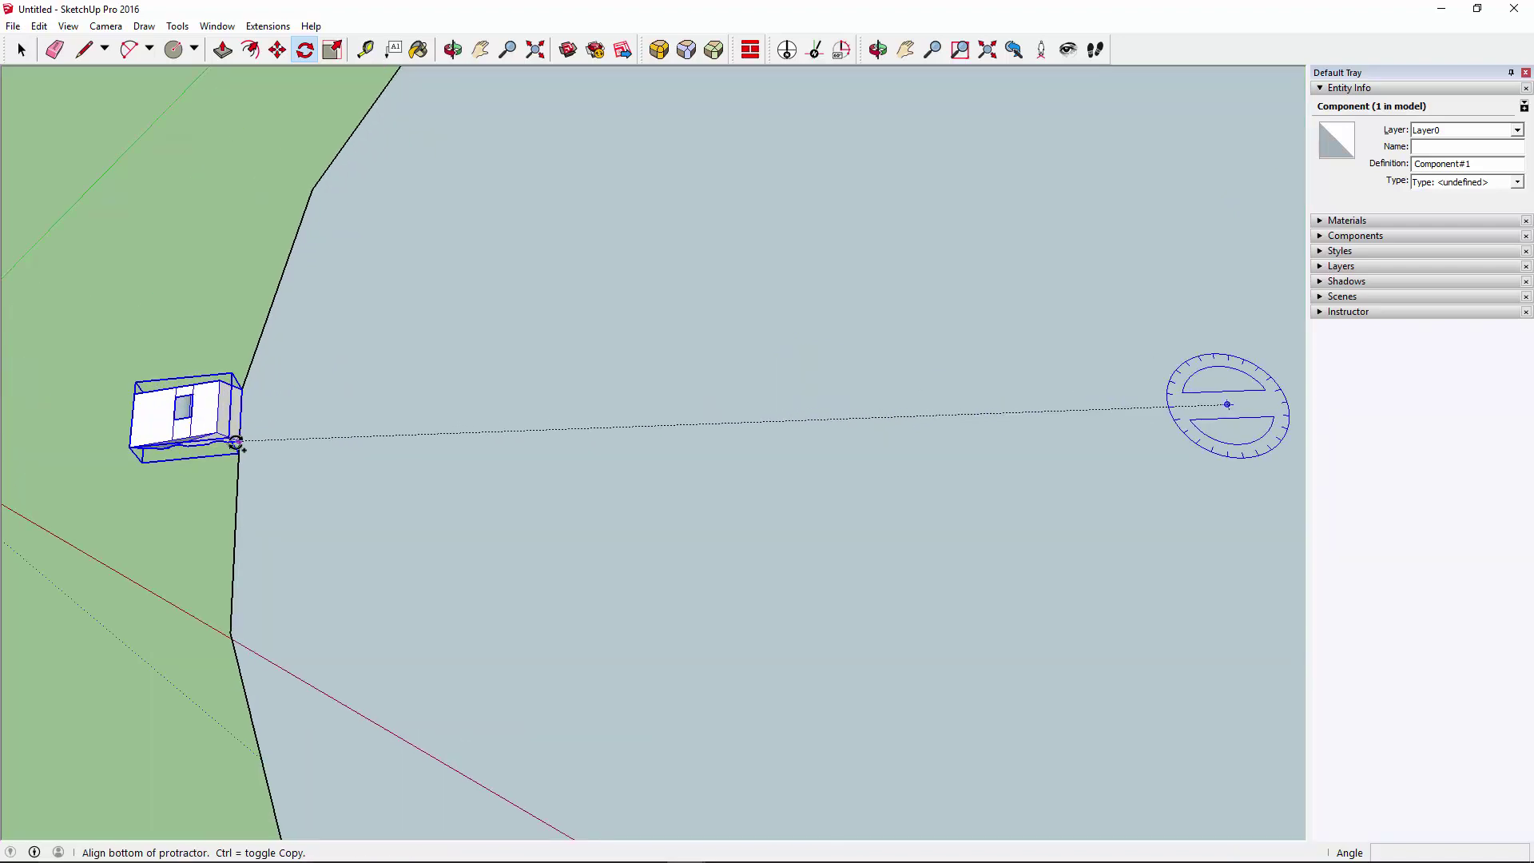
click(237, 442)
Rotate-copy the car and array 50 copies around the circle
key(ctrl)
click(252, 362)
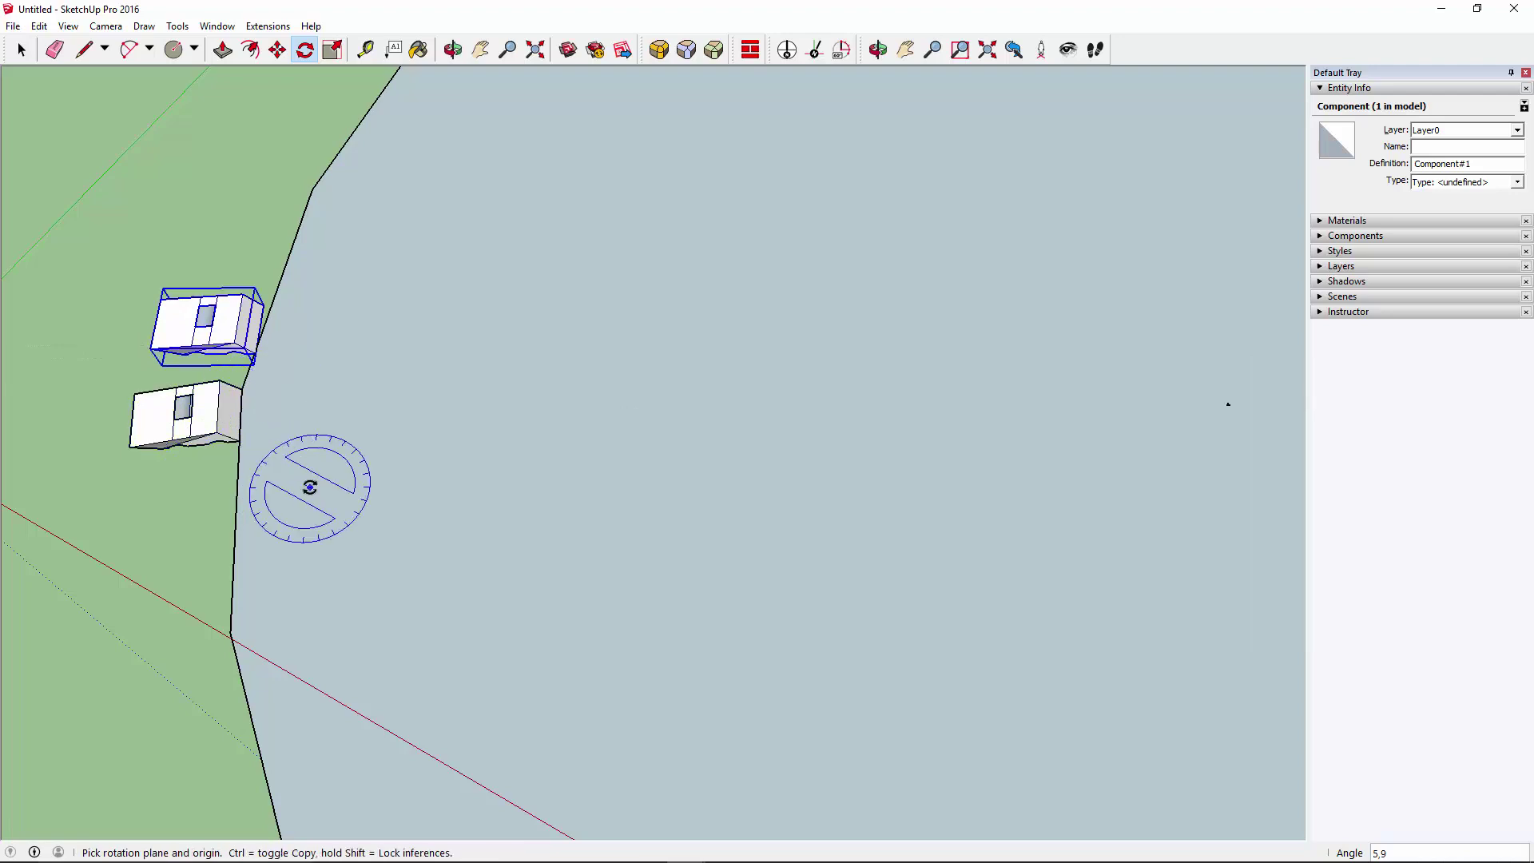
scroll(310, 488, down, 3)
scroll(163, 599, down, 2)
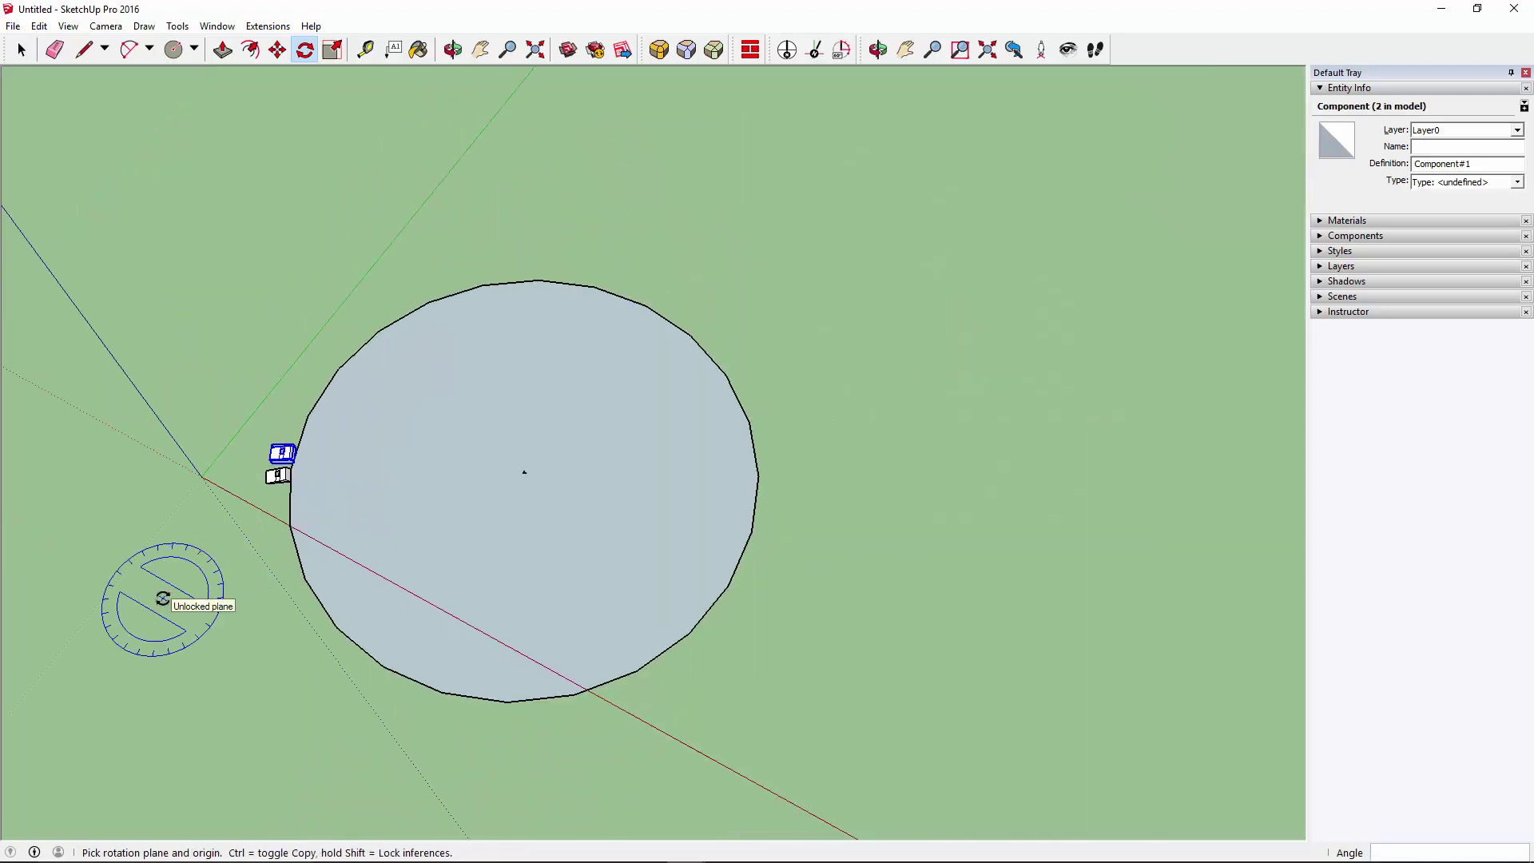
text(x50)
key(Return)
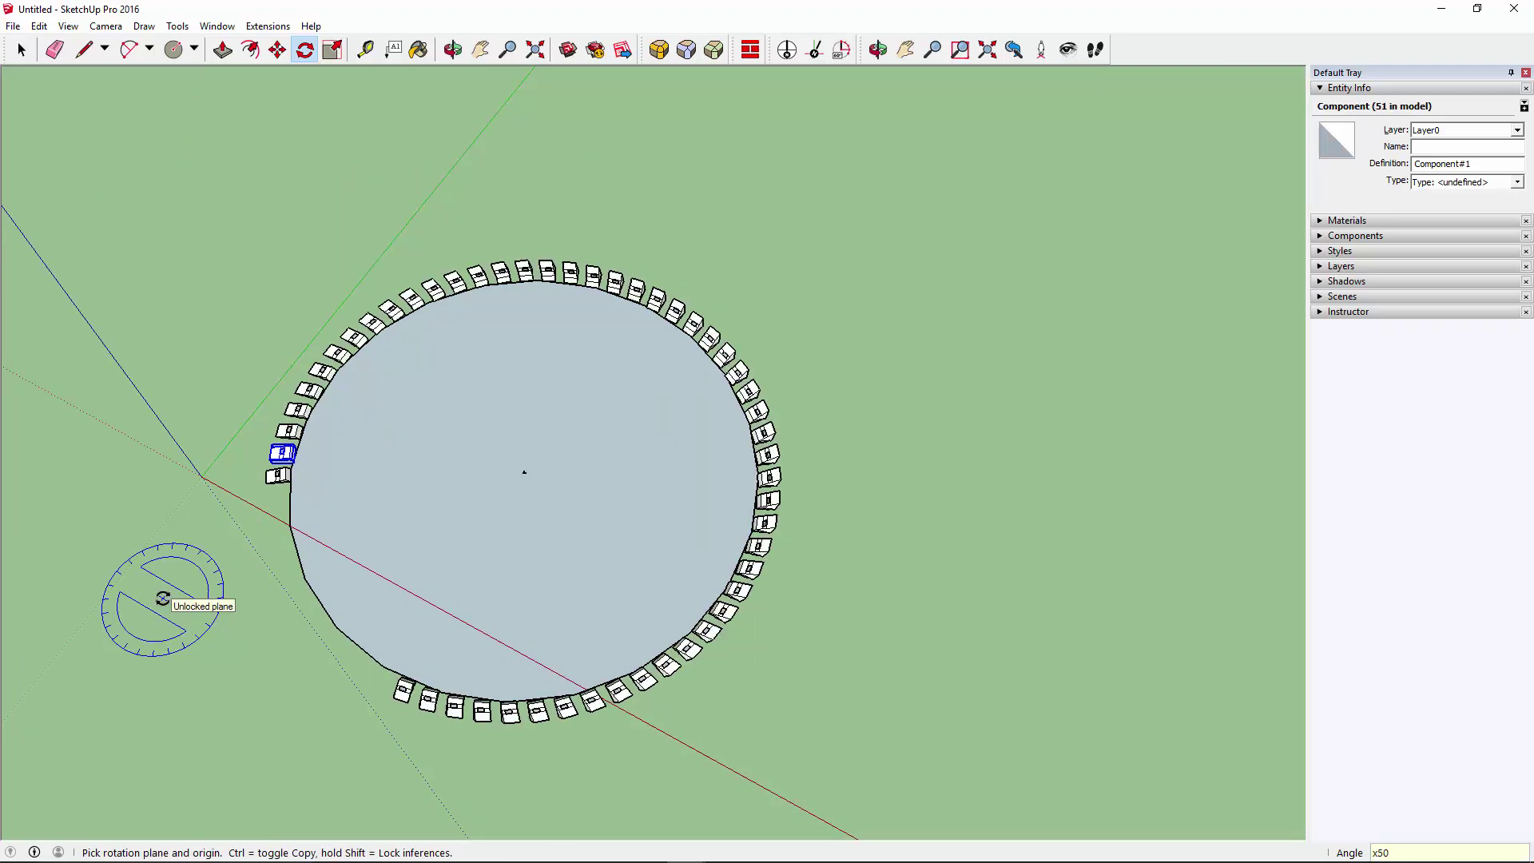
key(c)
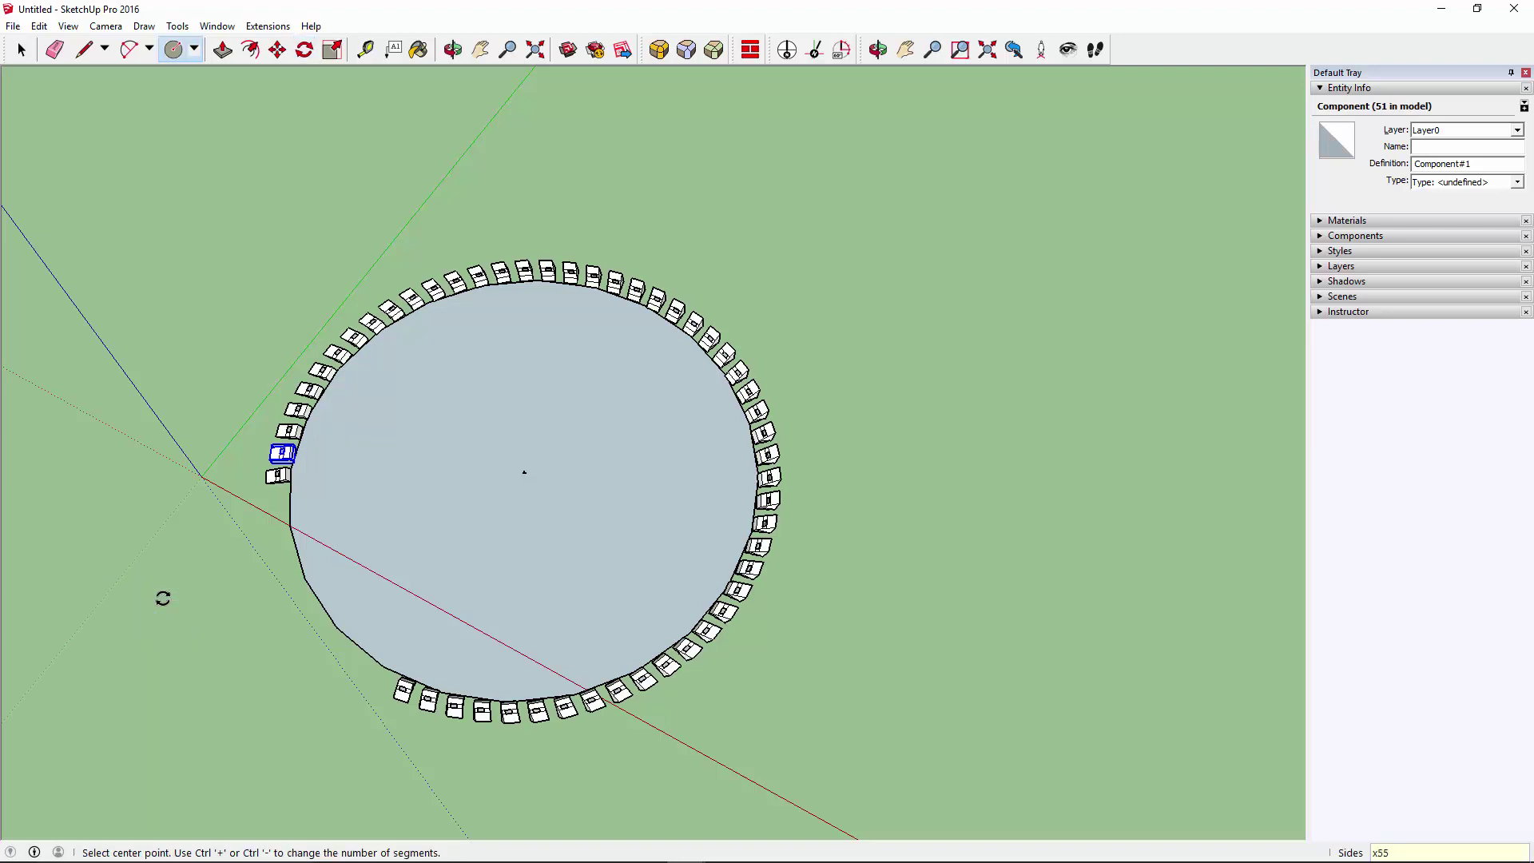
key(space)
Undo the 50-car ring and select the car for rotating
key(ctrl+z)
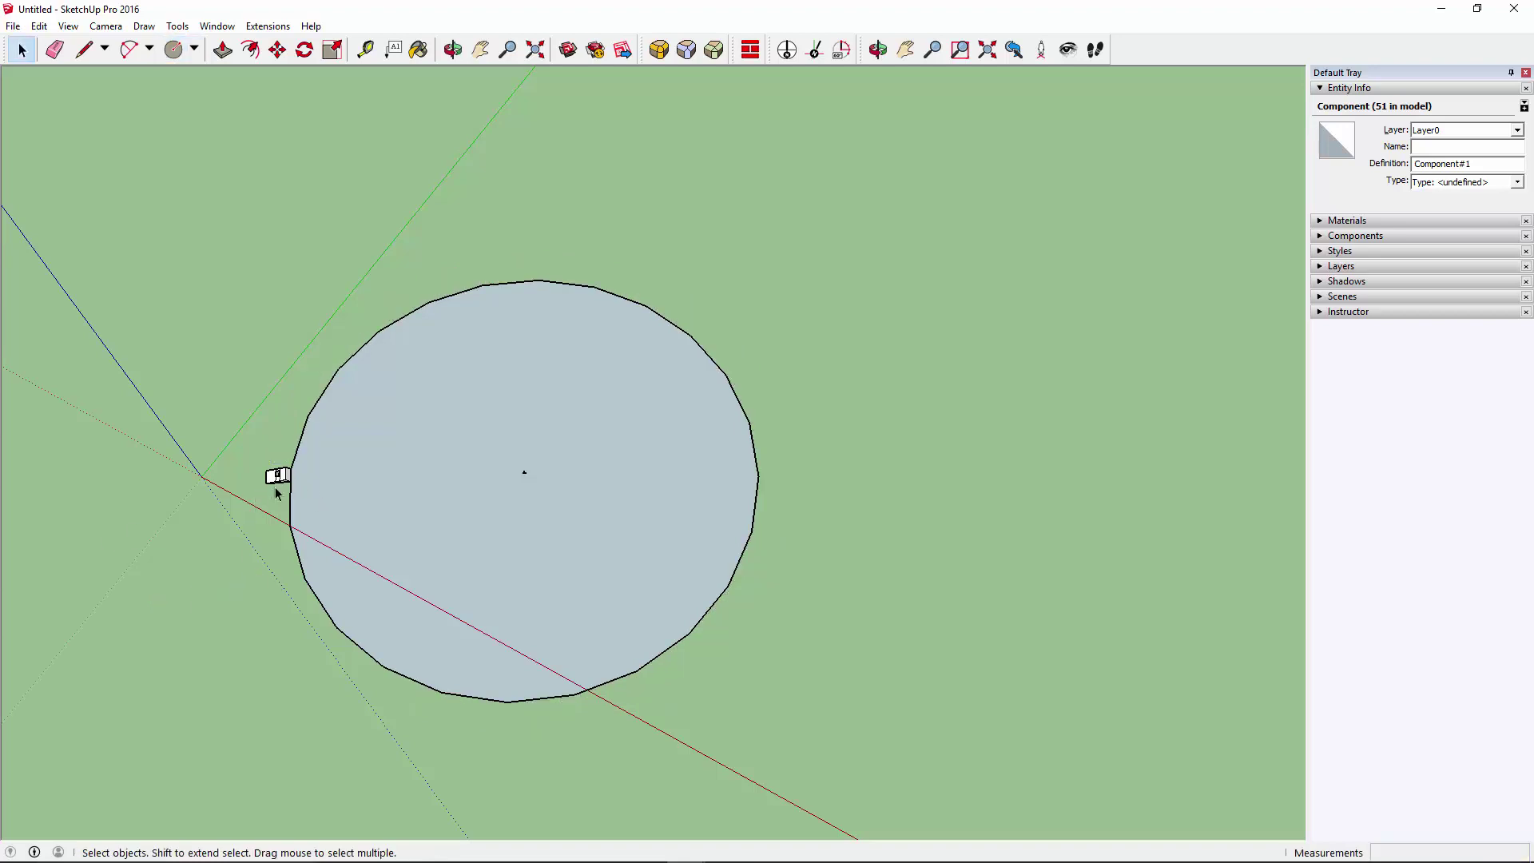
scroll(276, 479, up, 1)
click(274, 473)
key(q)
scroll(285, 489, up, 3)
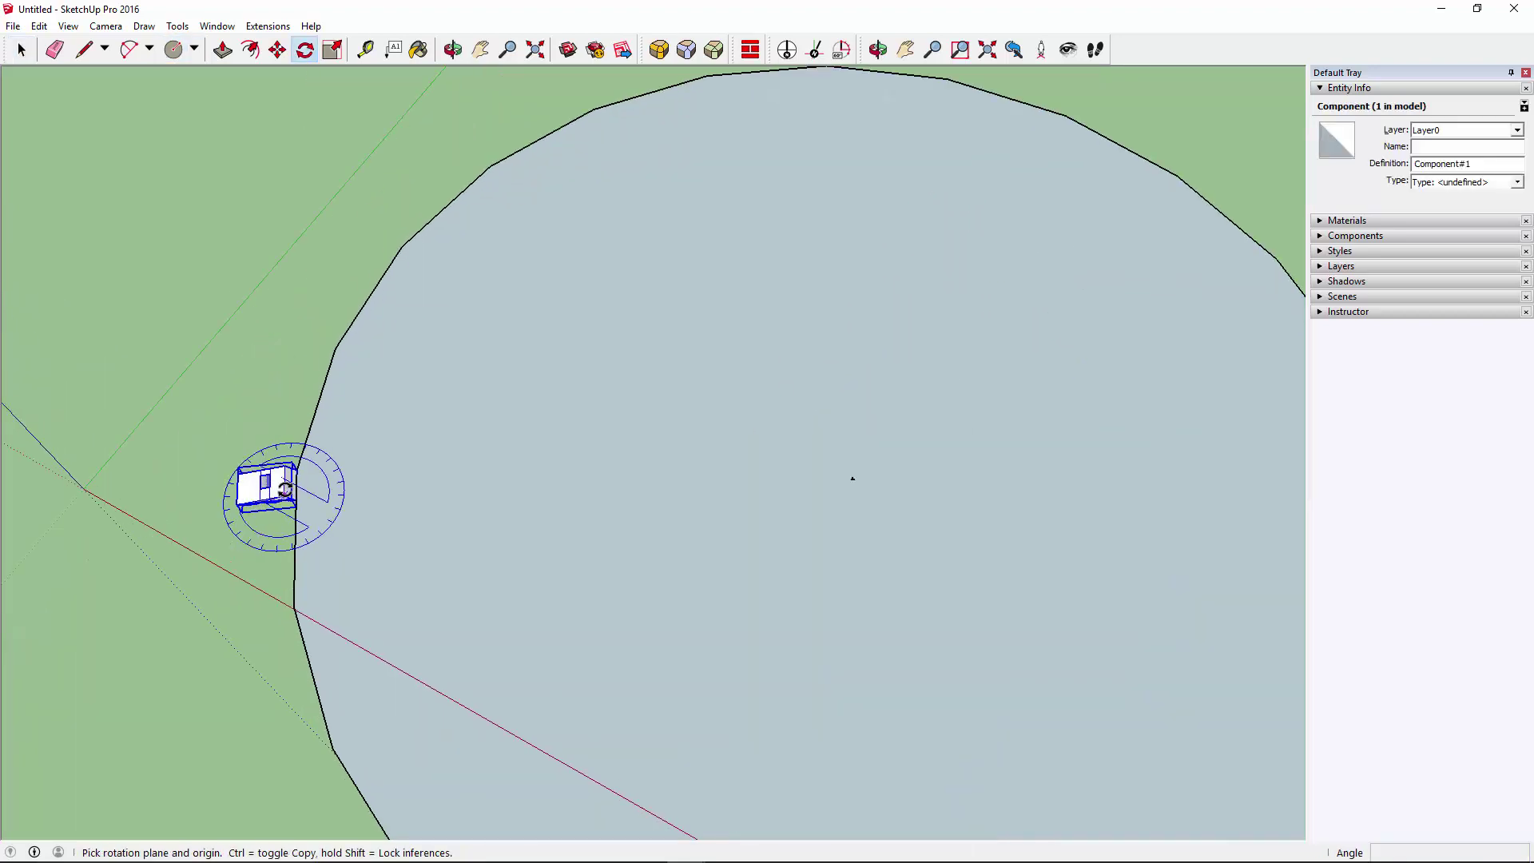
scroll(286, 489, up, 2)
middle_drag(342, 506, 287, 396)
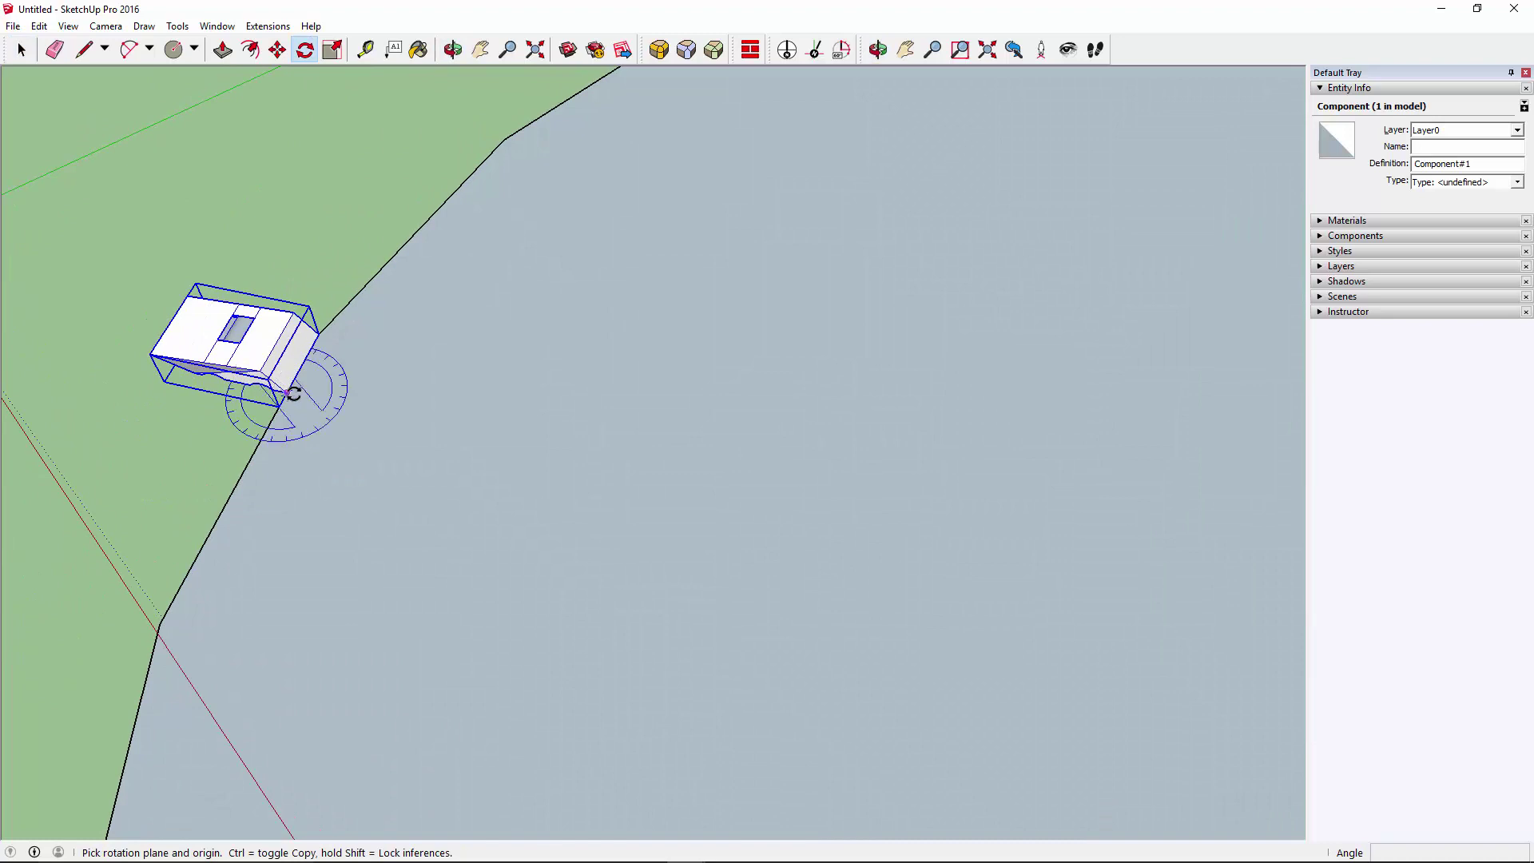
scroll(293, 393, down, 3)
scroll(315, 387, down, 2)
Rotate-copy the car about the circle centre, arraying 55 then 45 copies
click(636, 491)
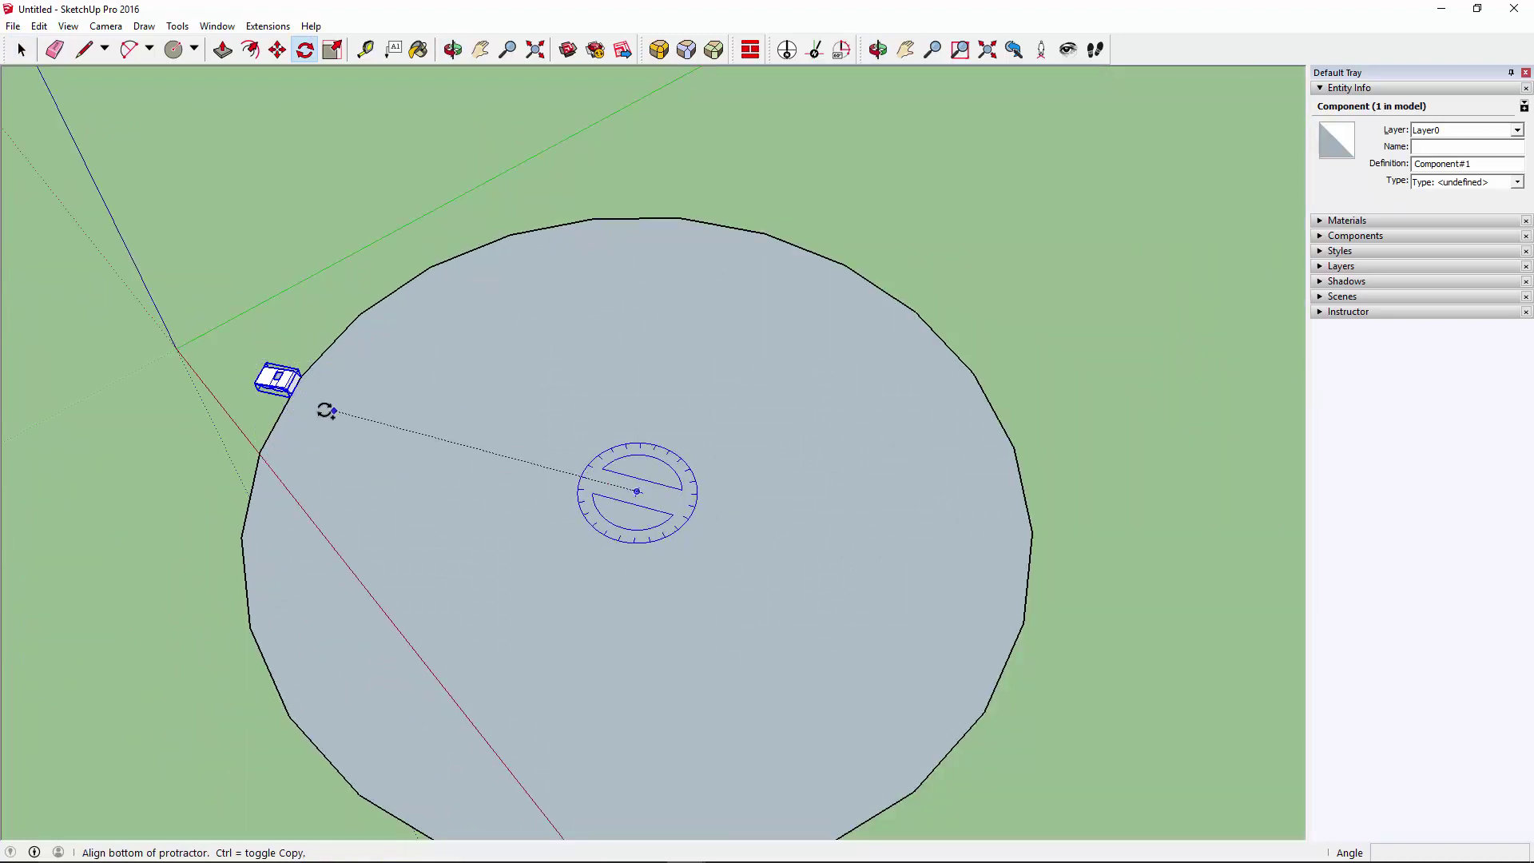
click(326, 411)
key(ctrl)
click(324, 352)
text(x55)
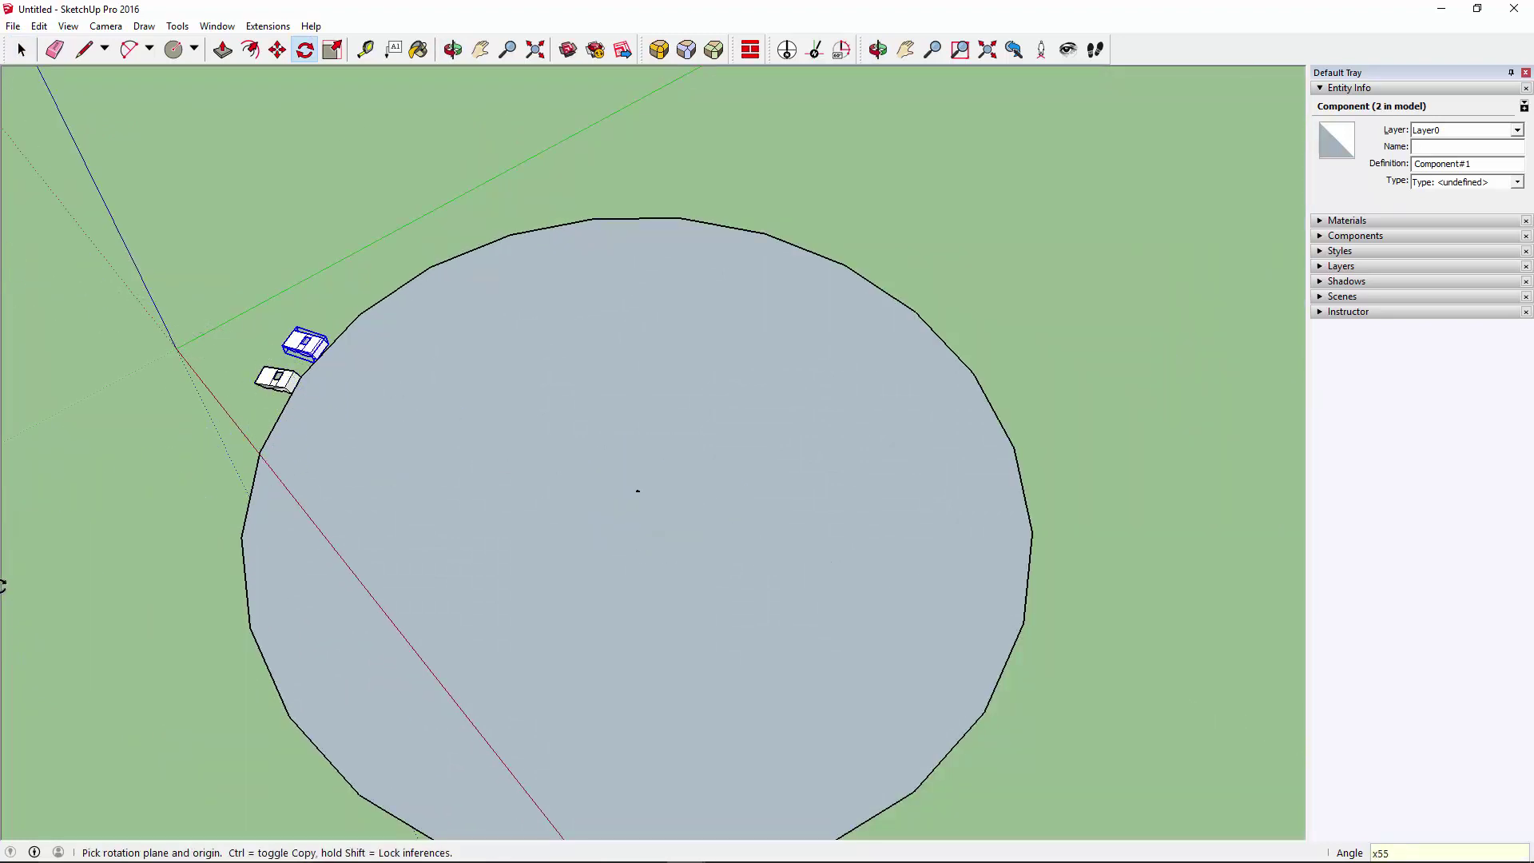
key(Return)
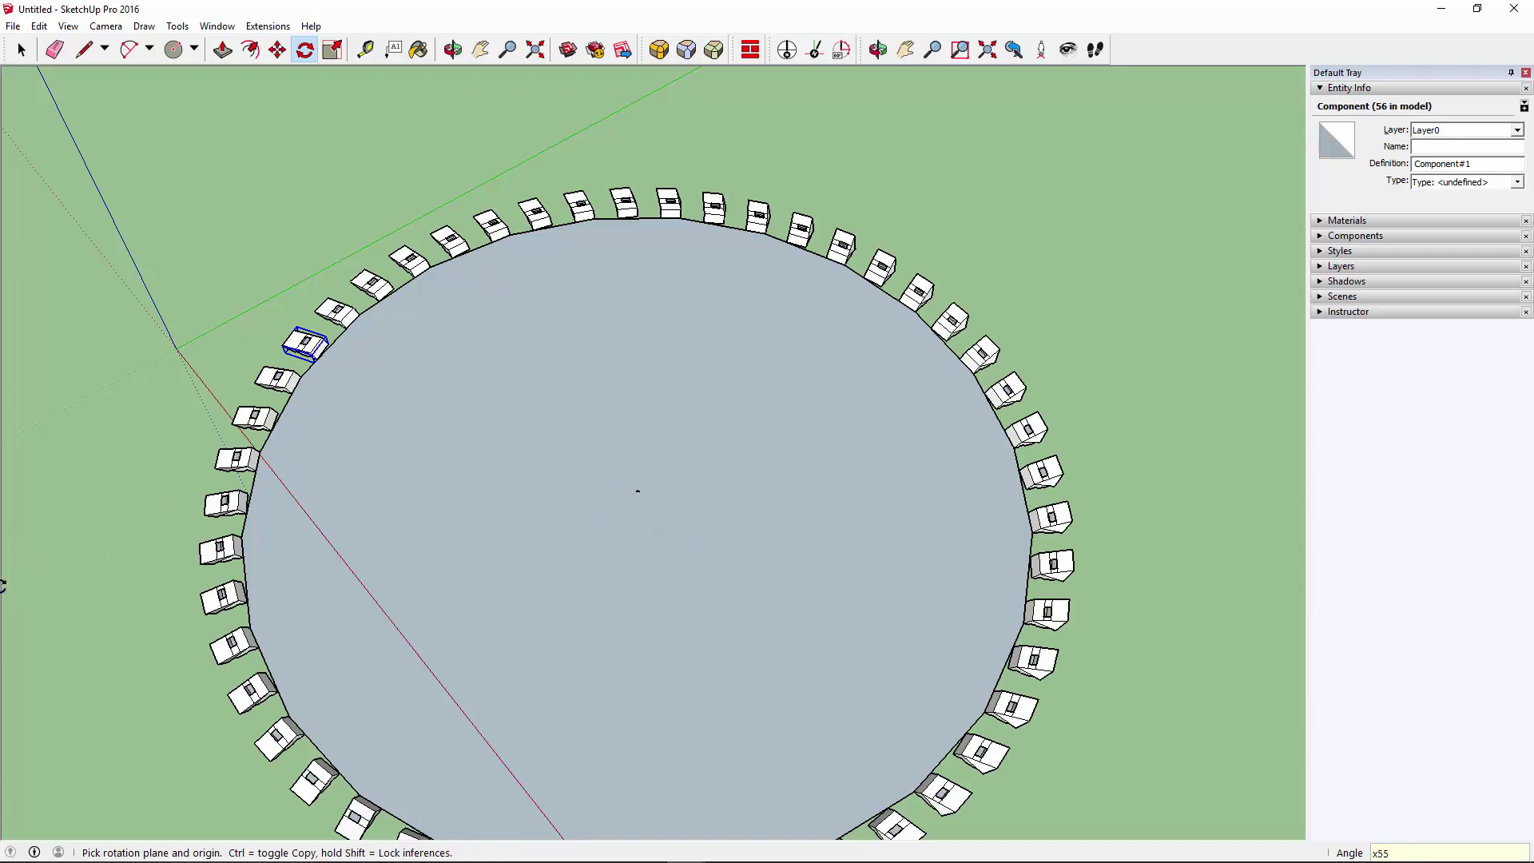
text(40)
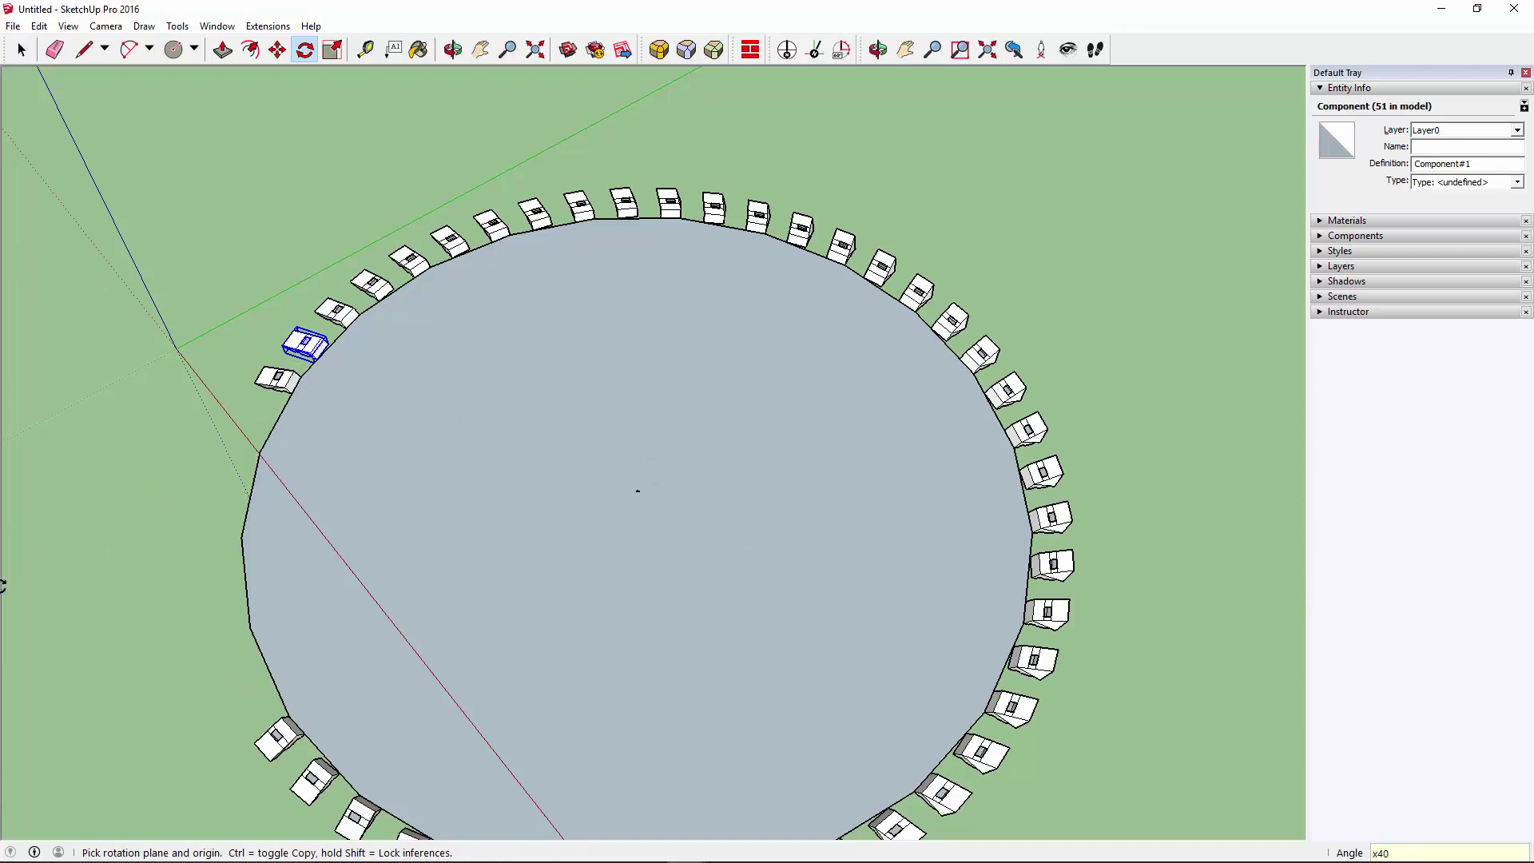
text(5)
key(Return)
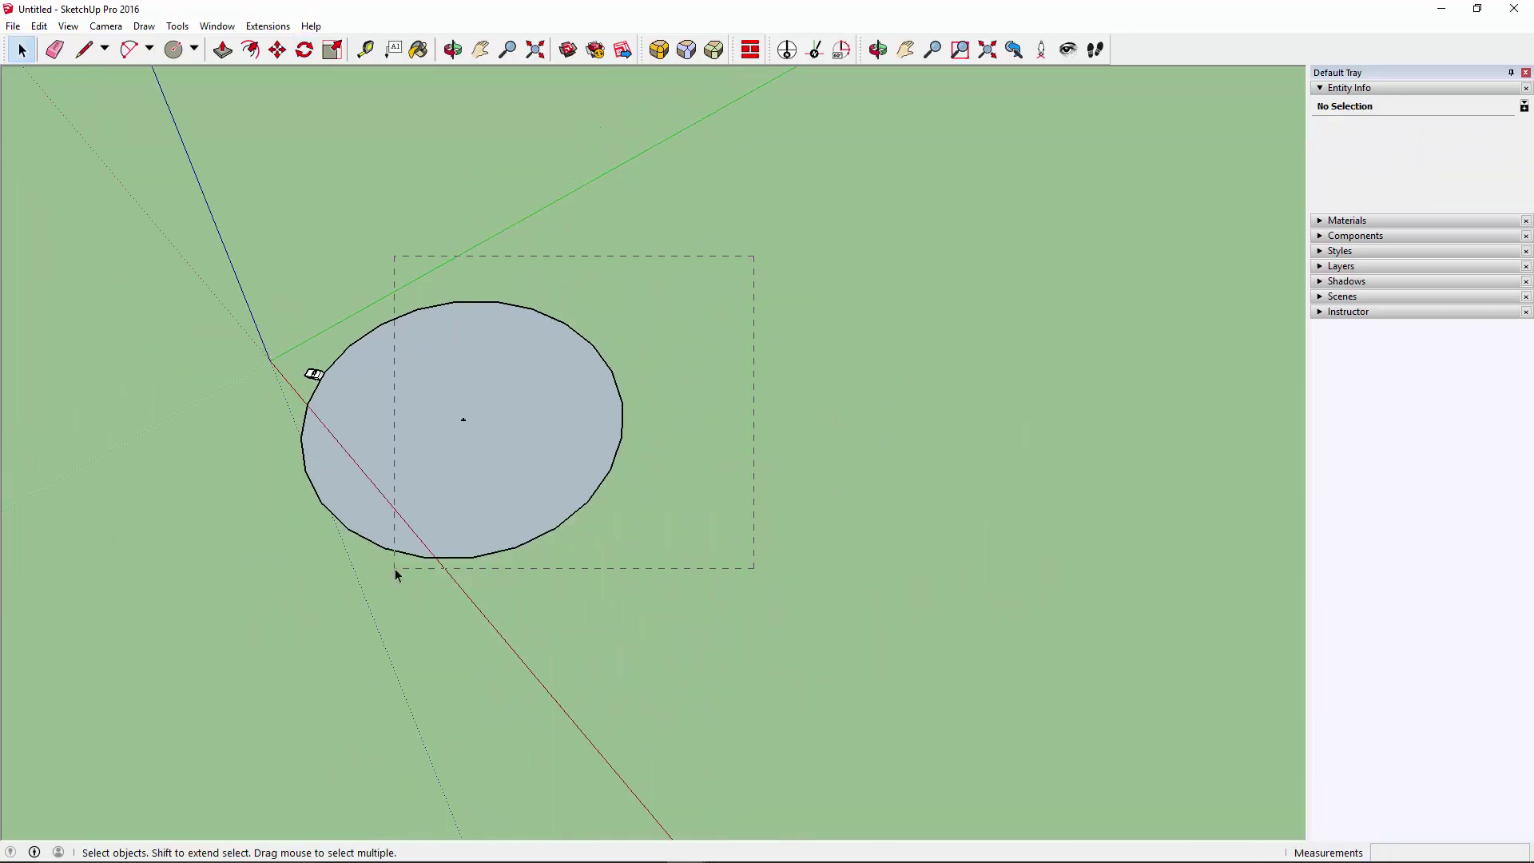
Delete the circle and draw a 2-point arc beside the origin
drag(395, 569, 394, 568)
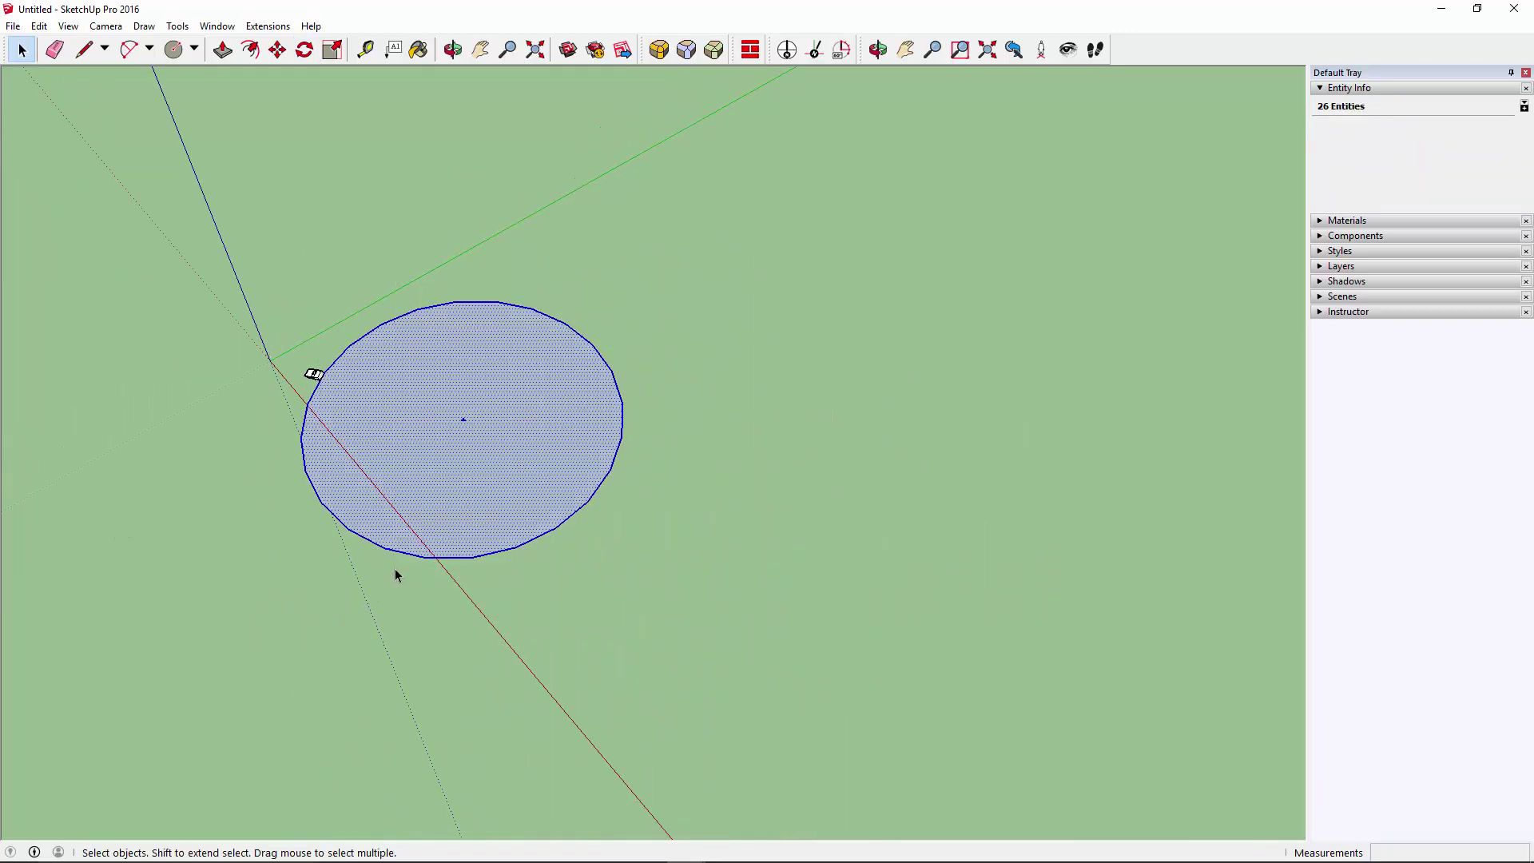
key(Delete)
mouse_move(342, 503)
middle_down()
mouse_move(722, 281)
mouse_move(534, 407)
mouse_move(535, 448)
middle_up()
key(a)
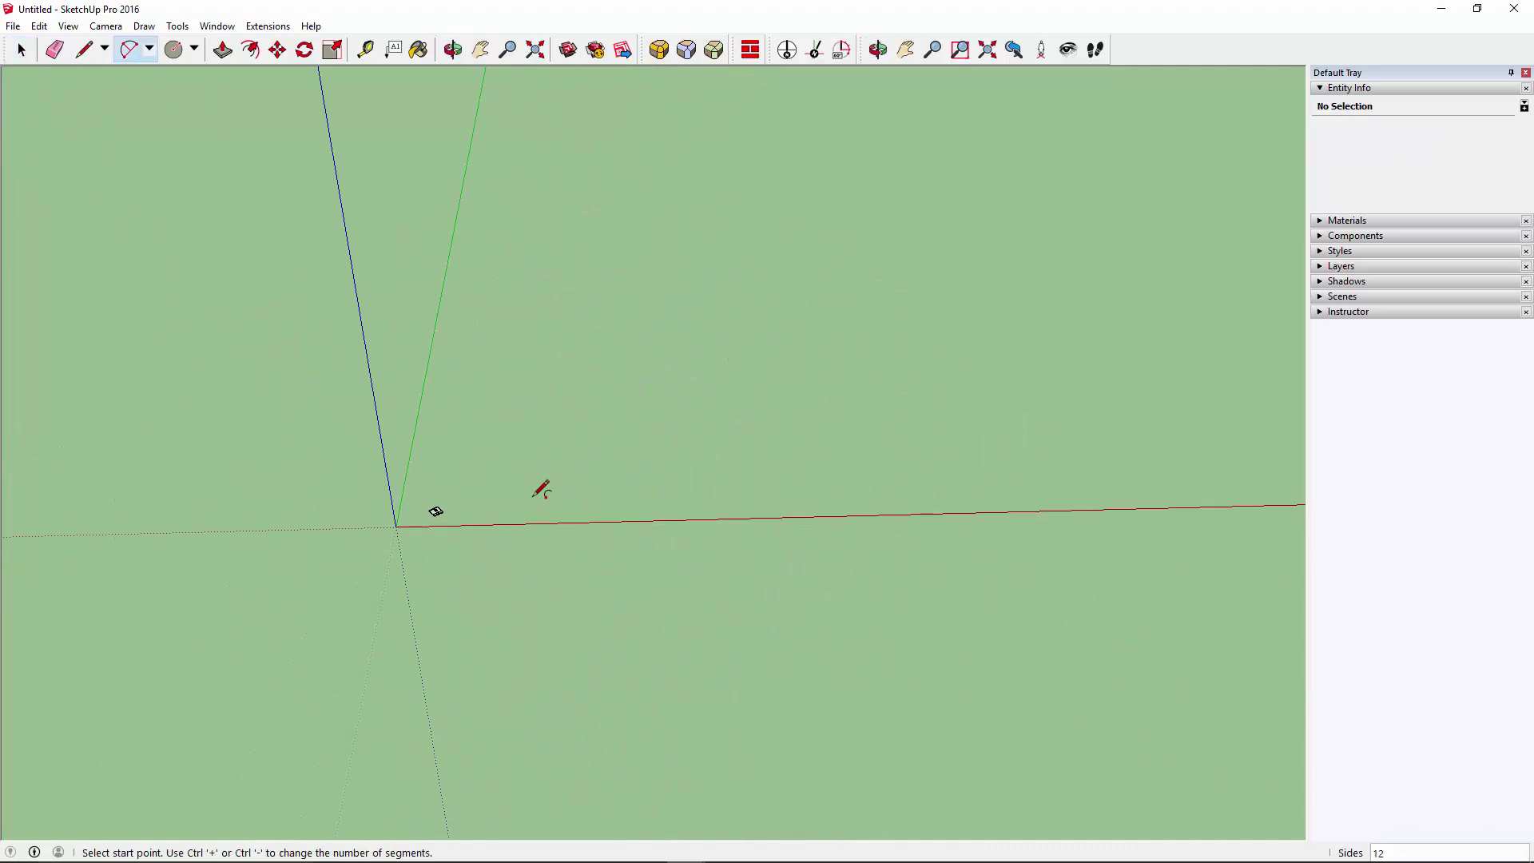
click(532, 497)
click(925, 488)
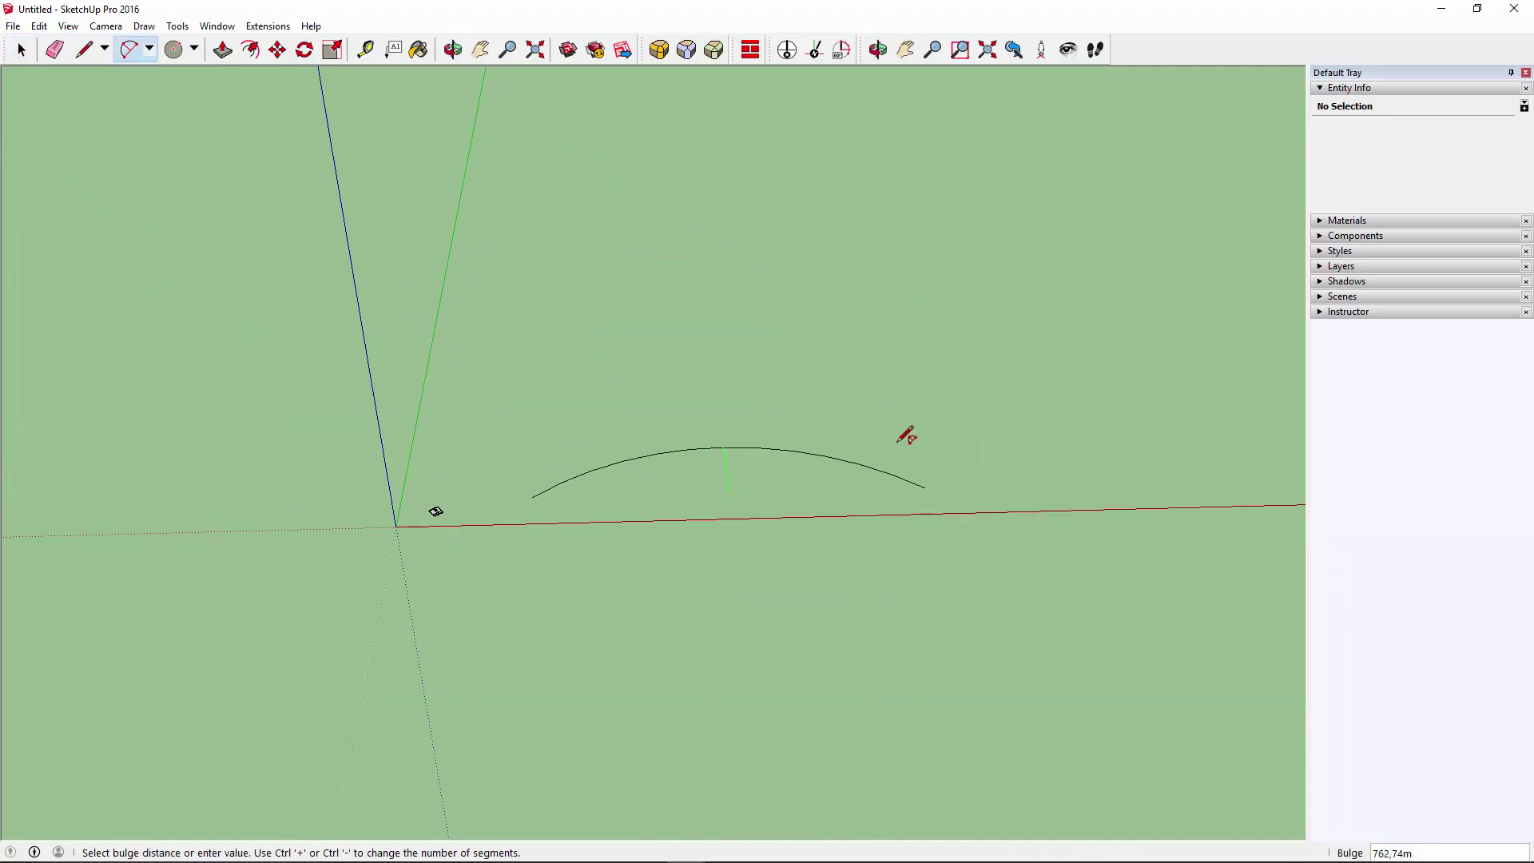
click(805, 452)
mouse_move(805, 453)
middle_down()
mouse_move(922, 586)
mouse_move(1022, 318)
mouse_move(637, 596)
mouse_move(456, 623)
middle_up()
key(space)
Rotate the car component to turn it toward the arc
click(449, 546)
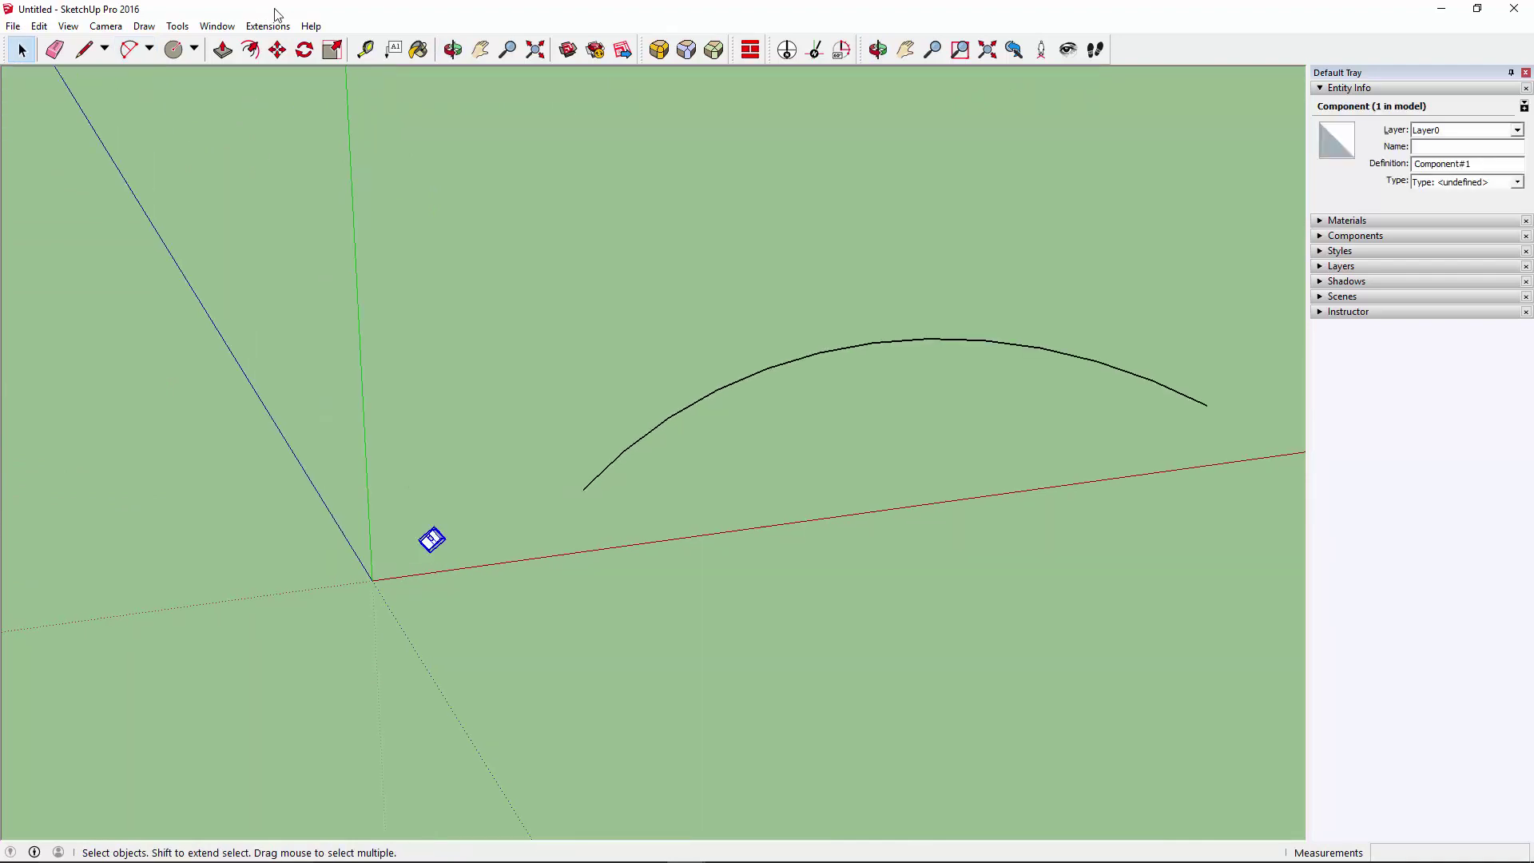
click(304, 50)
scroll(439, 556, up, 2)
scroll(427, 553, up, 3)
click(425, 551)
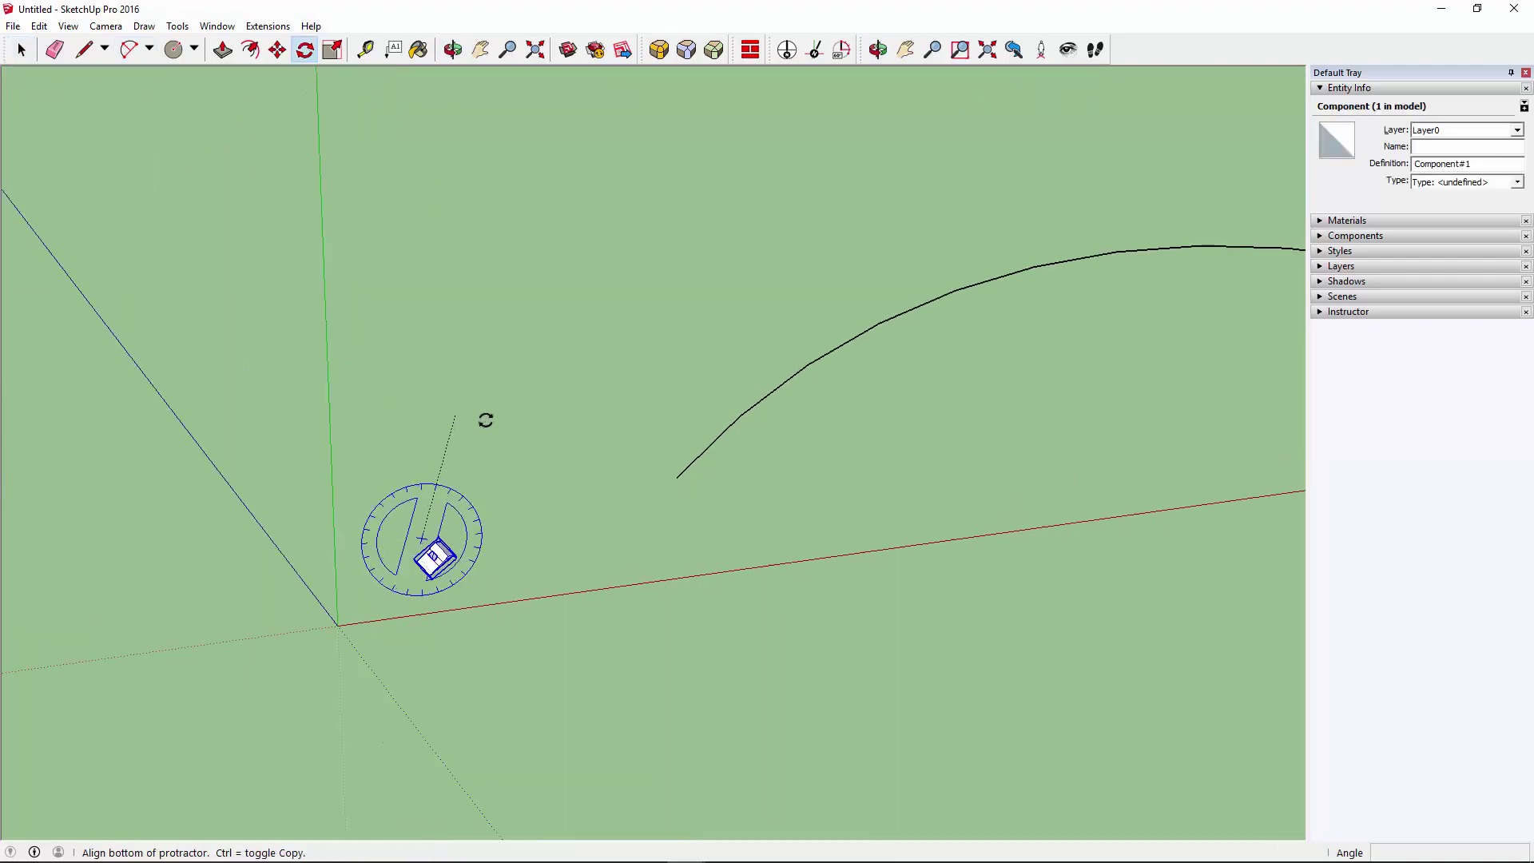
click(483, 418)
click(627, 520)
scroll(471, 567, up, 2)
key(m)
middle_drag(472, 567, 370, 410)
Move the car onto the arc's end and rotate it about its corner to align with the arc
click(352, 502)
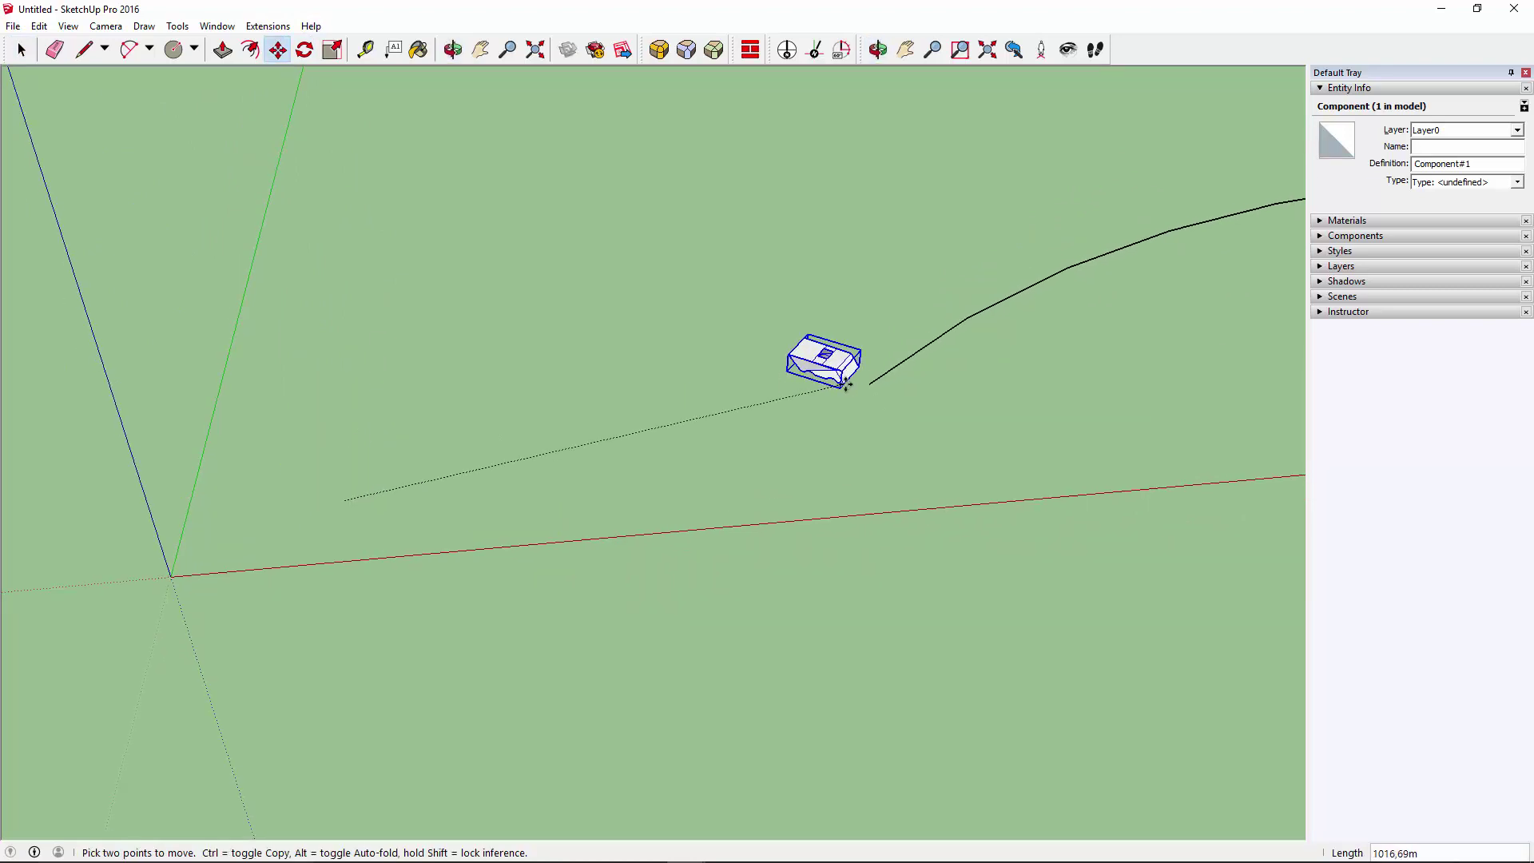
click(870, 386)
click(305, 50)
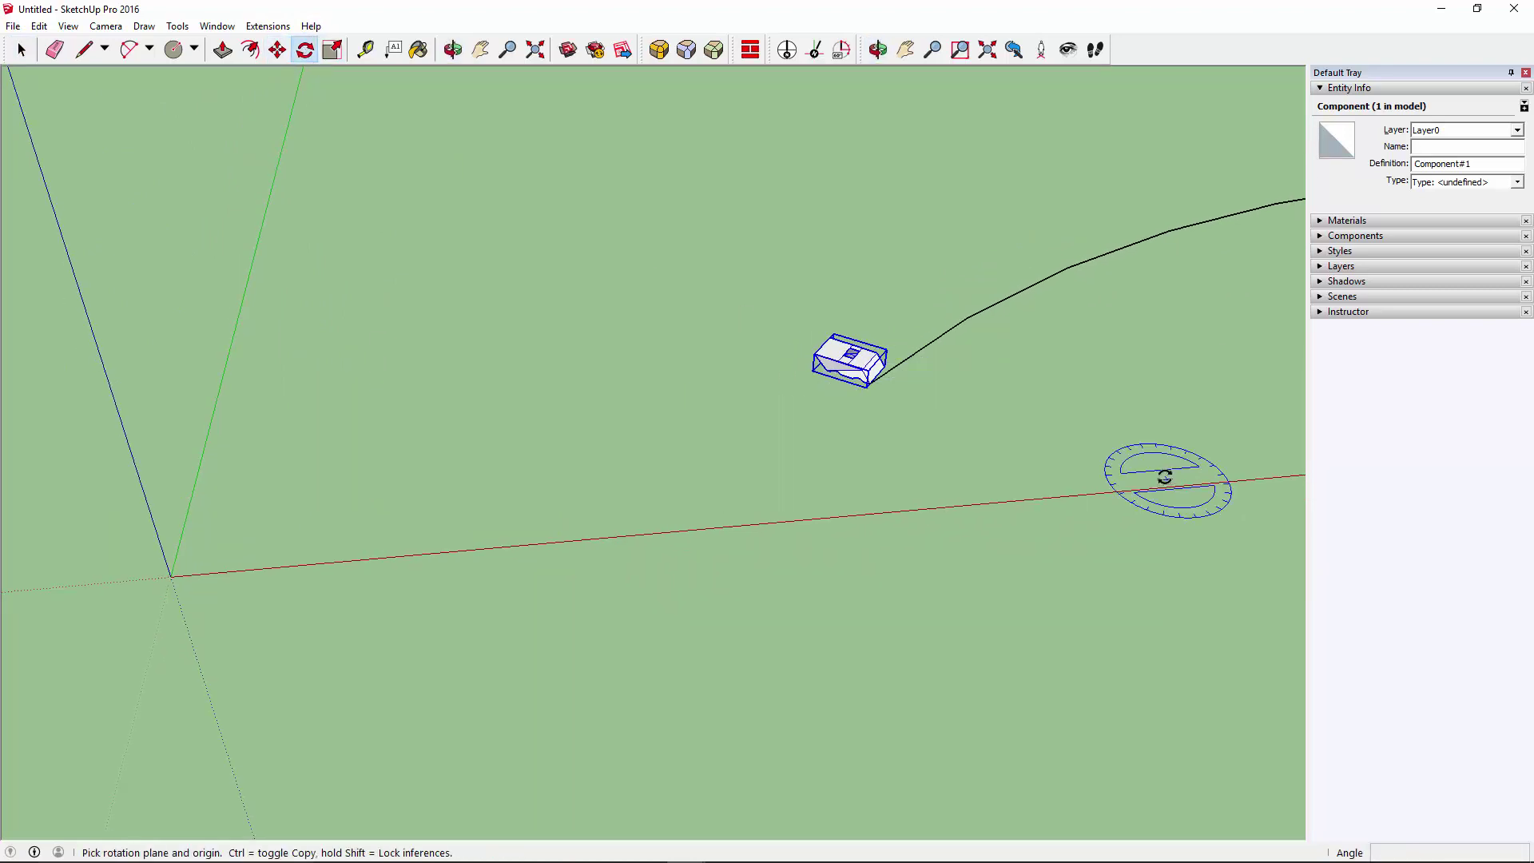
scroll(986, 328, up, 1)
scroll(800, 342, up, 2)
middle_drag(503, 581, 607, 457)
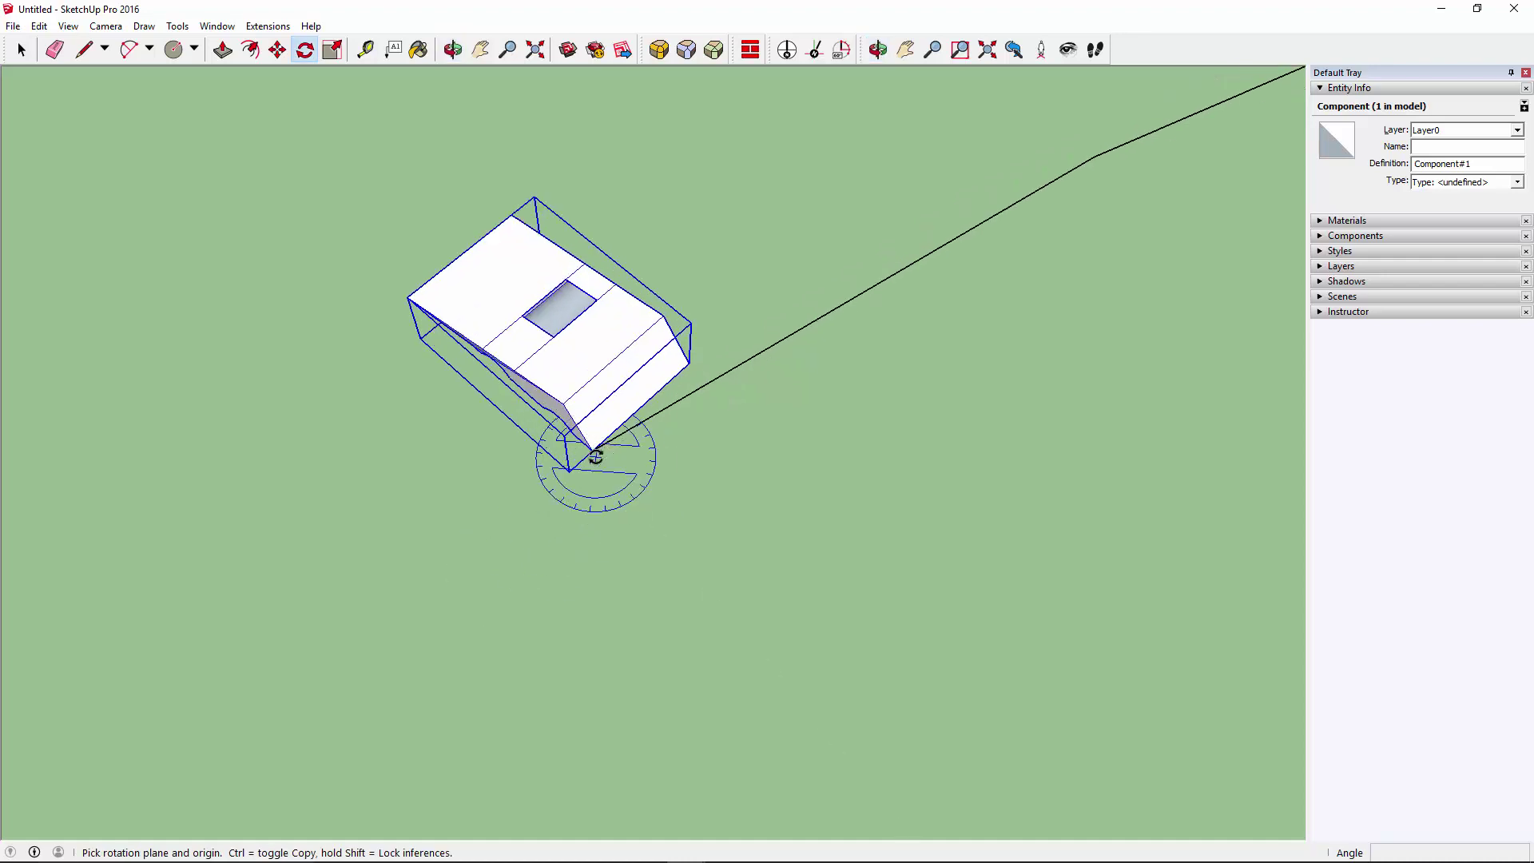
scroll(599, 454, up, 3)
mouse_move(592, 448)
middle_down()
mouse_move(581, 521)
mouse_move(589, 439)
middle_up()
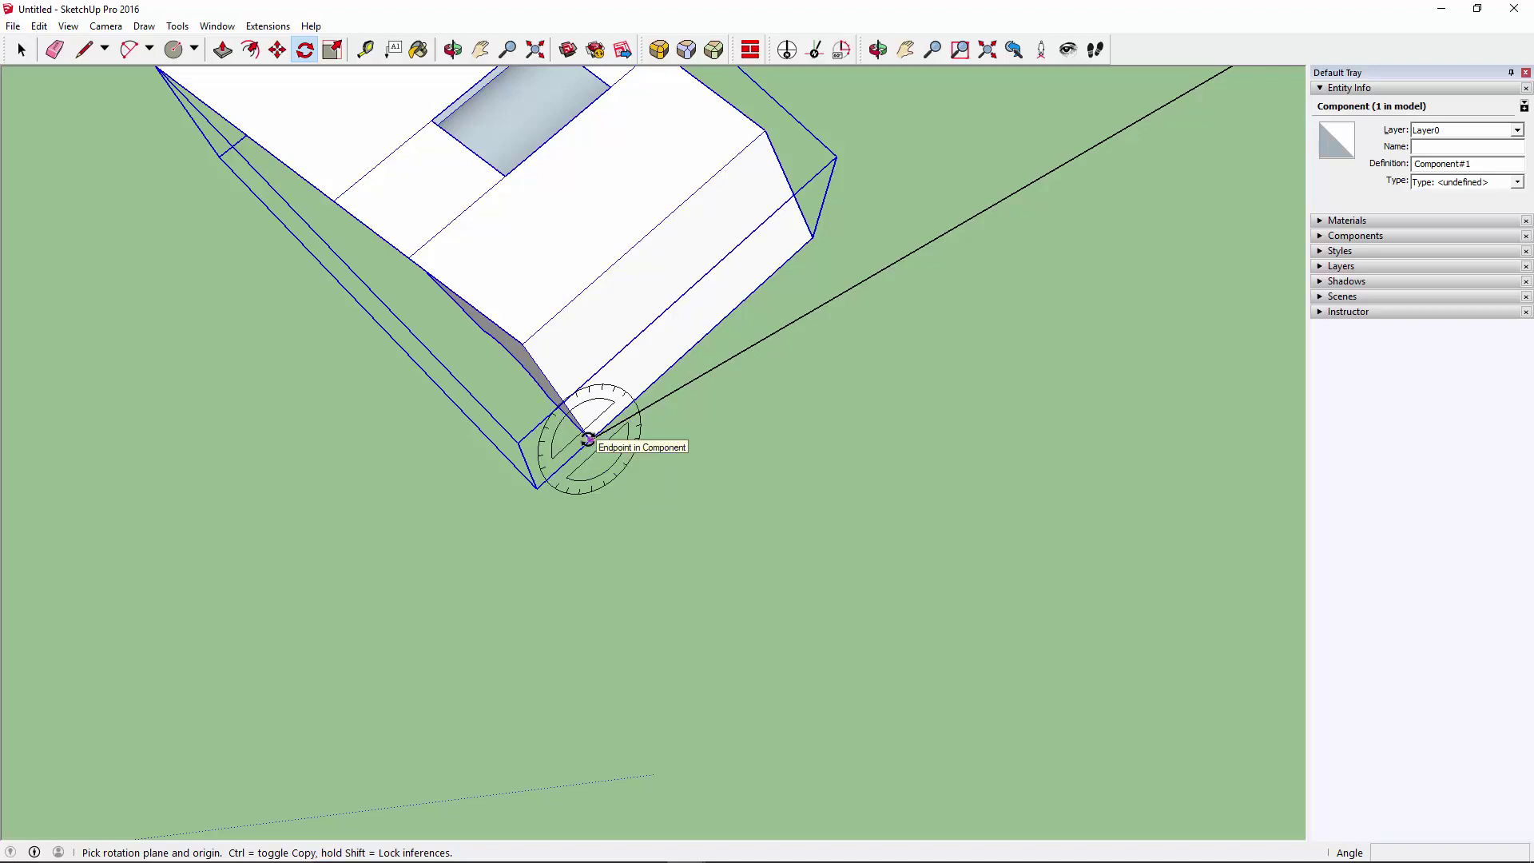
click(592, 441)
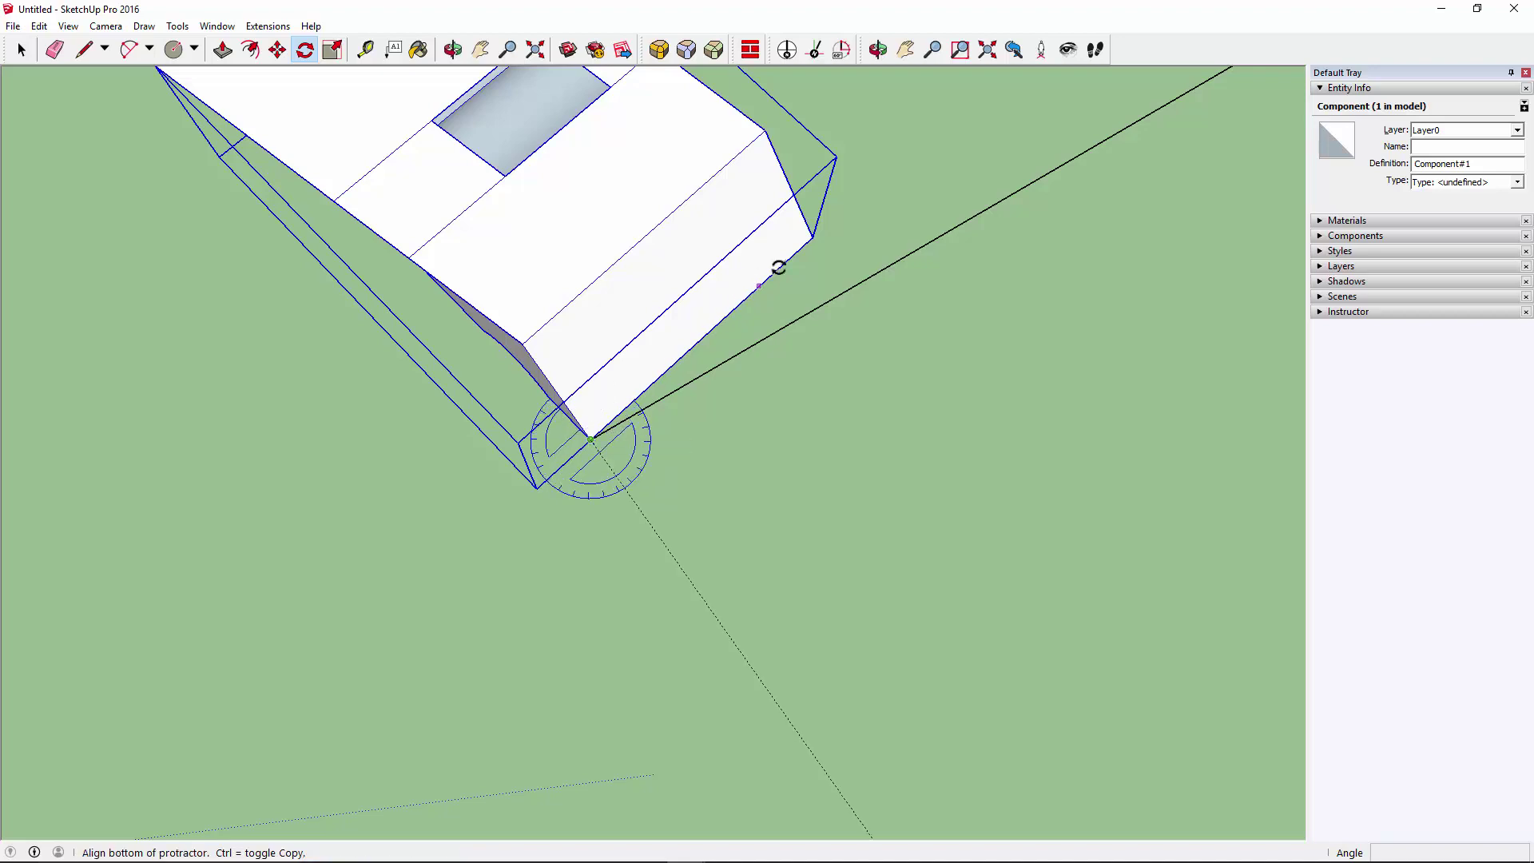
click(813, 243)
click(849, 274)
Zoom out and orbit to view the arc from another side
key(space)
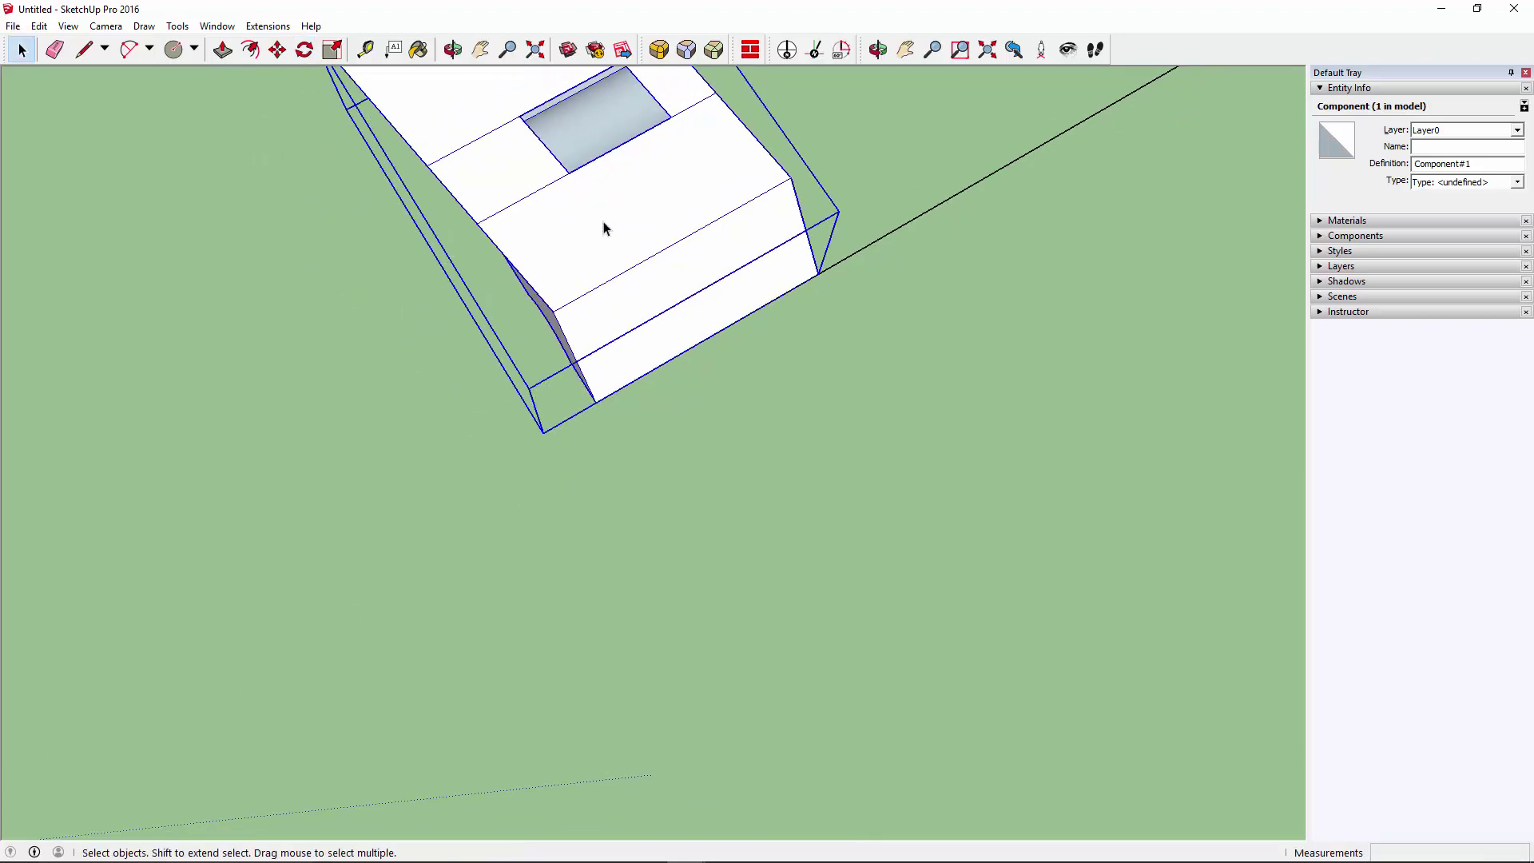
scroll(537, 328, down, 3)
scroll(179, 246, down, 2)
scroll(179, 246, down, 2)
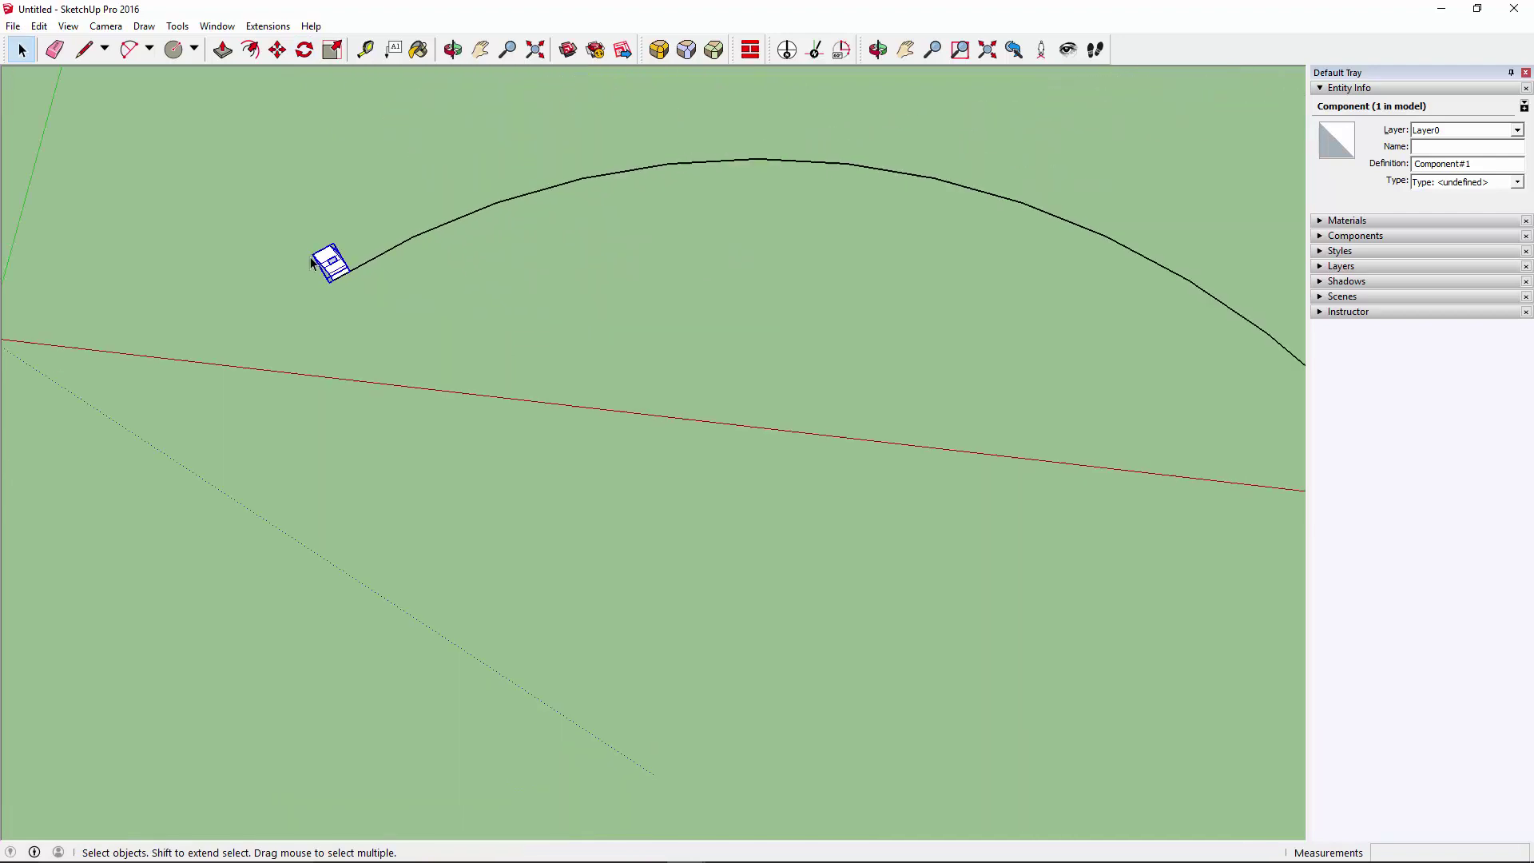
scroll(534, 449, down, 1)
scroll(587, 245, down, 2)
scroll(370, 126, down, 2)
scroll(360, 112, down, 1)
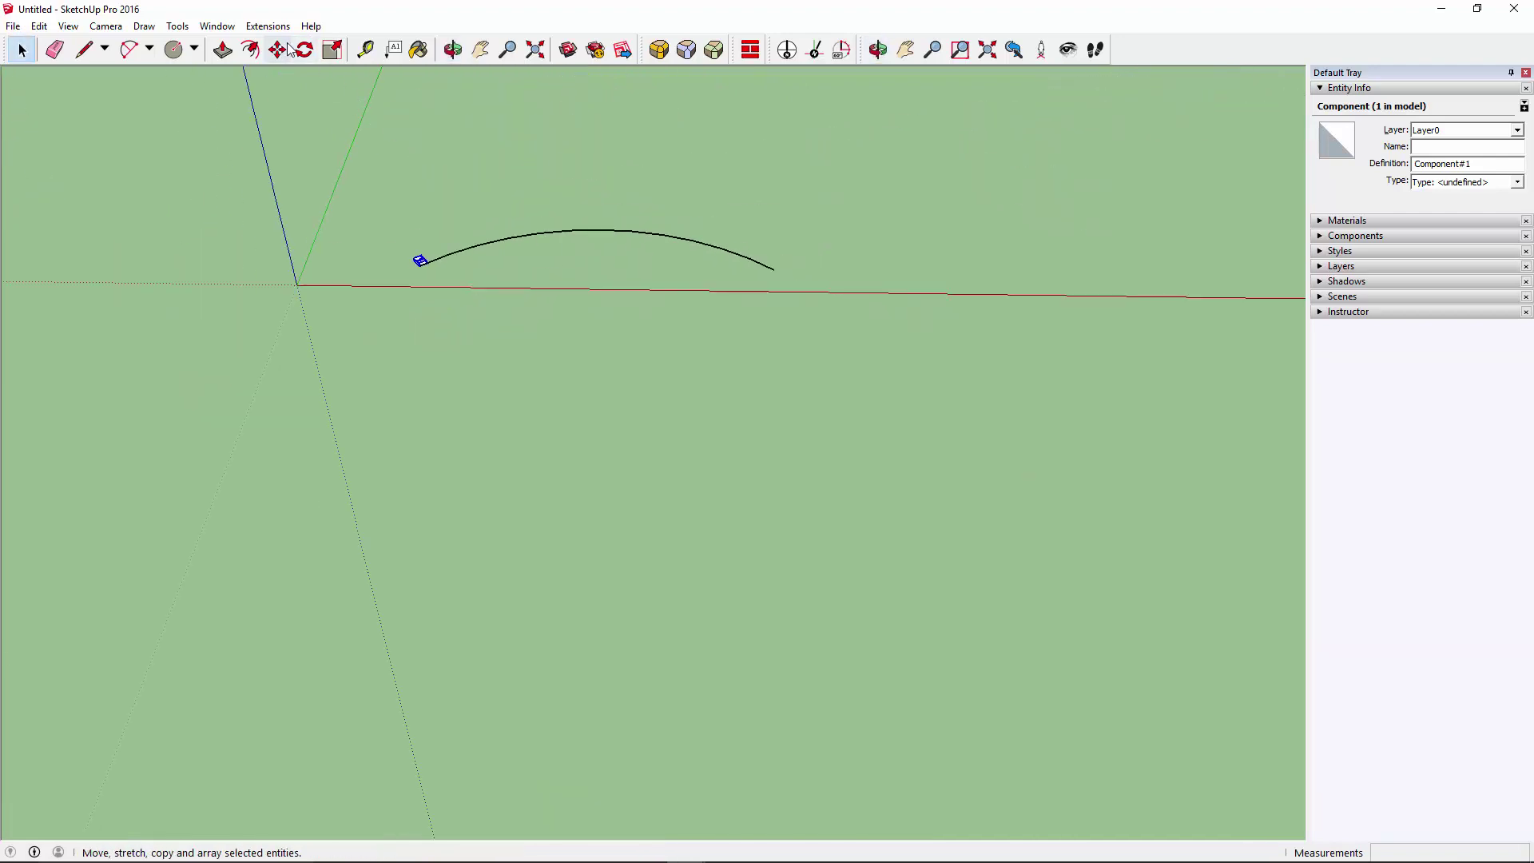
middle_drag(462, 326, 1042, 385)
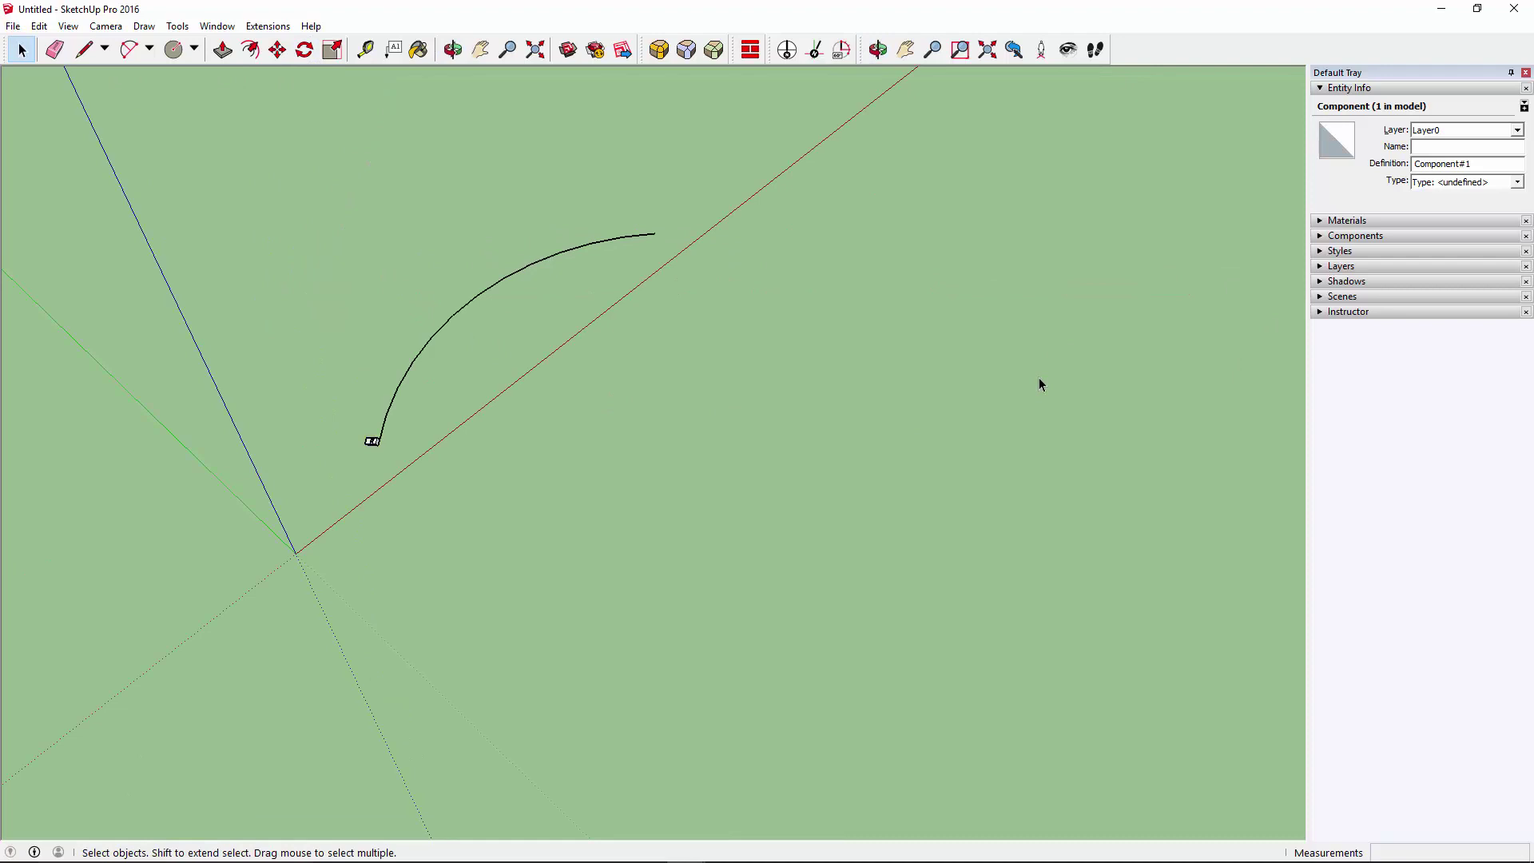
Apply Find Center to the arc to drop a guide point at its centre, then deselect
click(1041, 384)
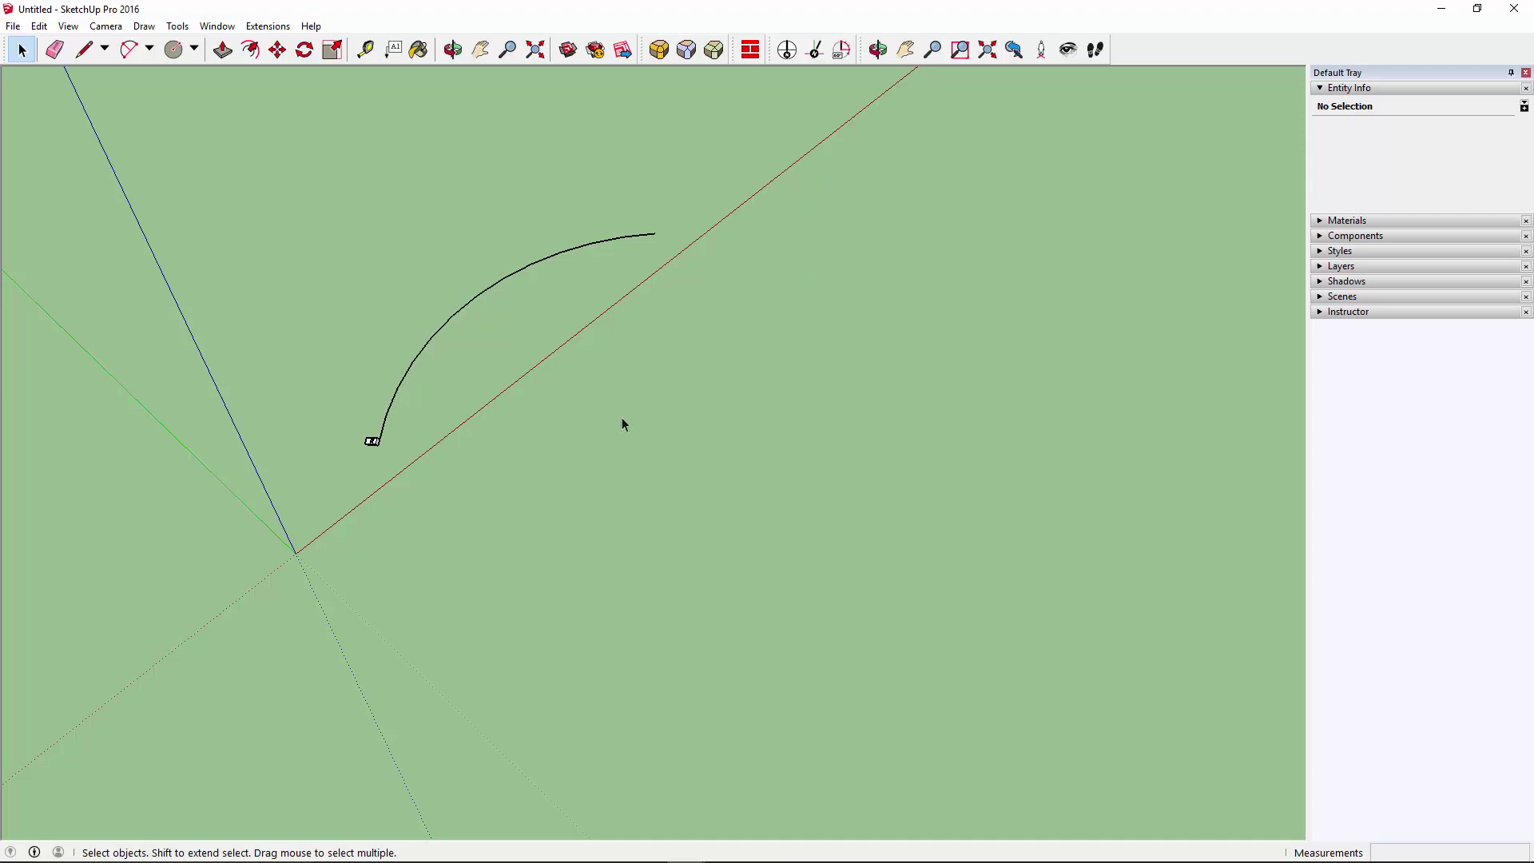
mouse_move(602, 477)
middle_down()
mouse_move(548, 487)
mouse_move(467, 329)
middle_up()
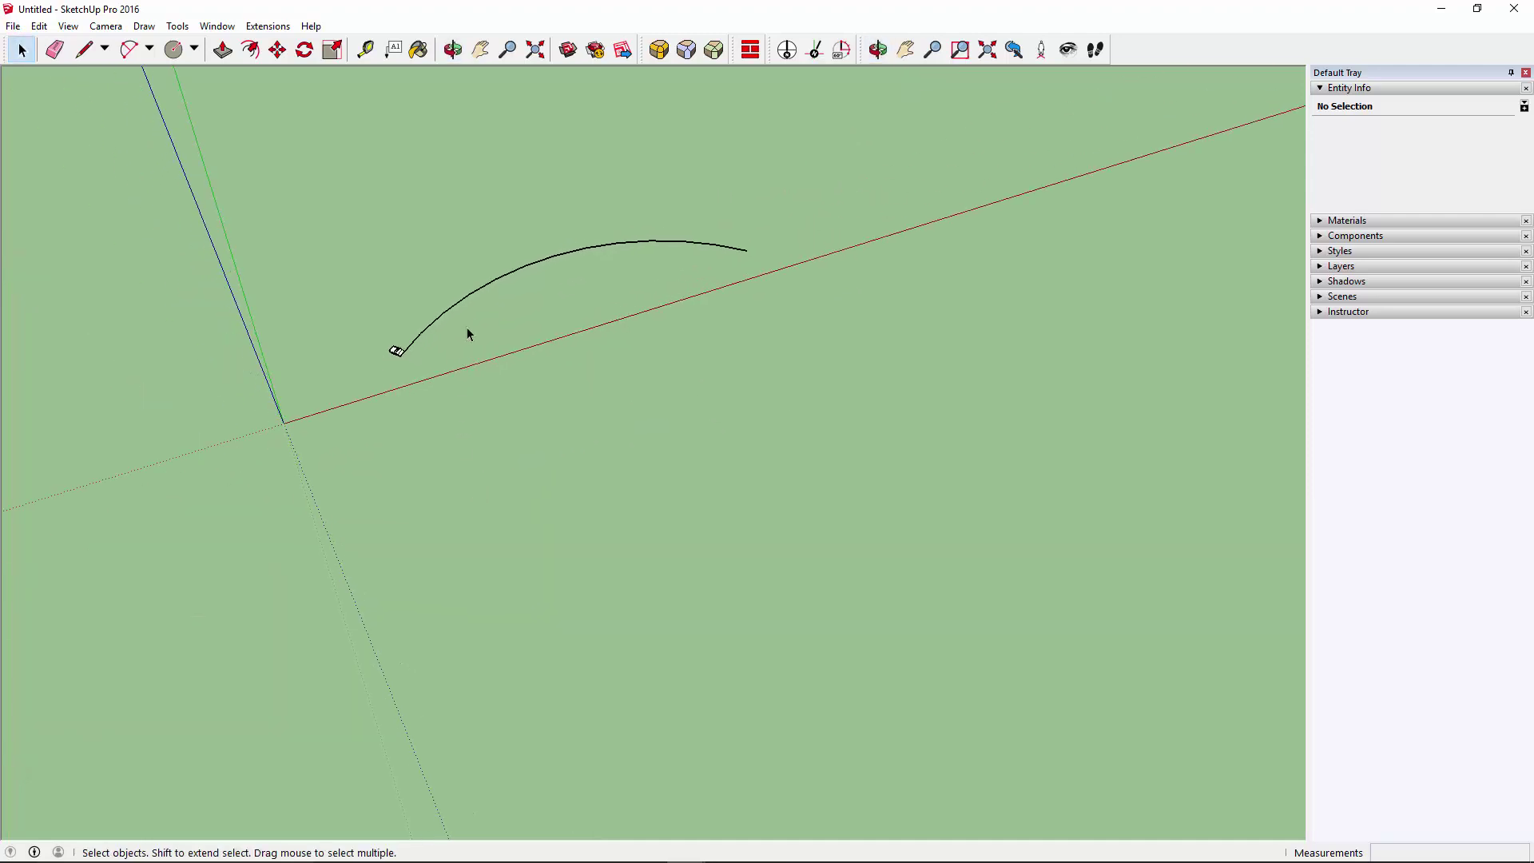
right_click(459, 310)
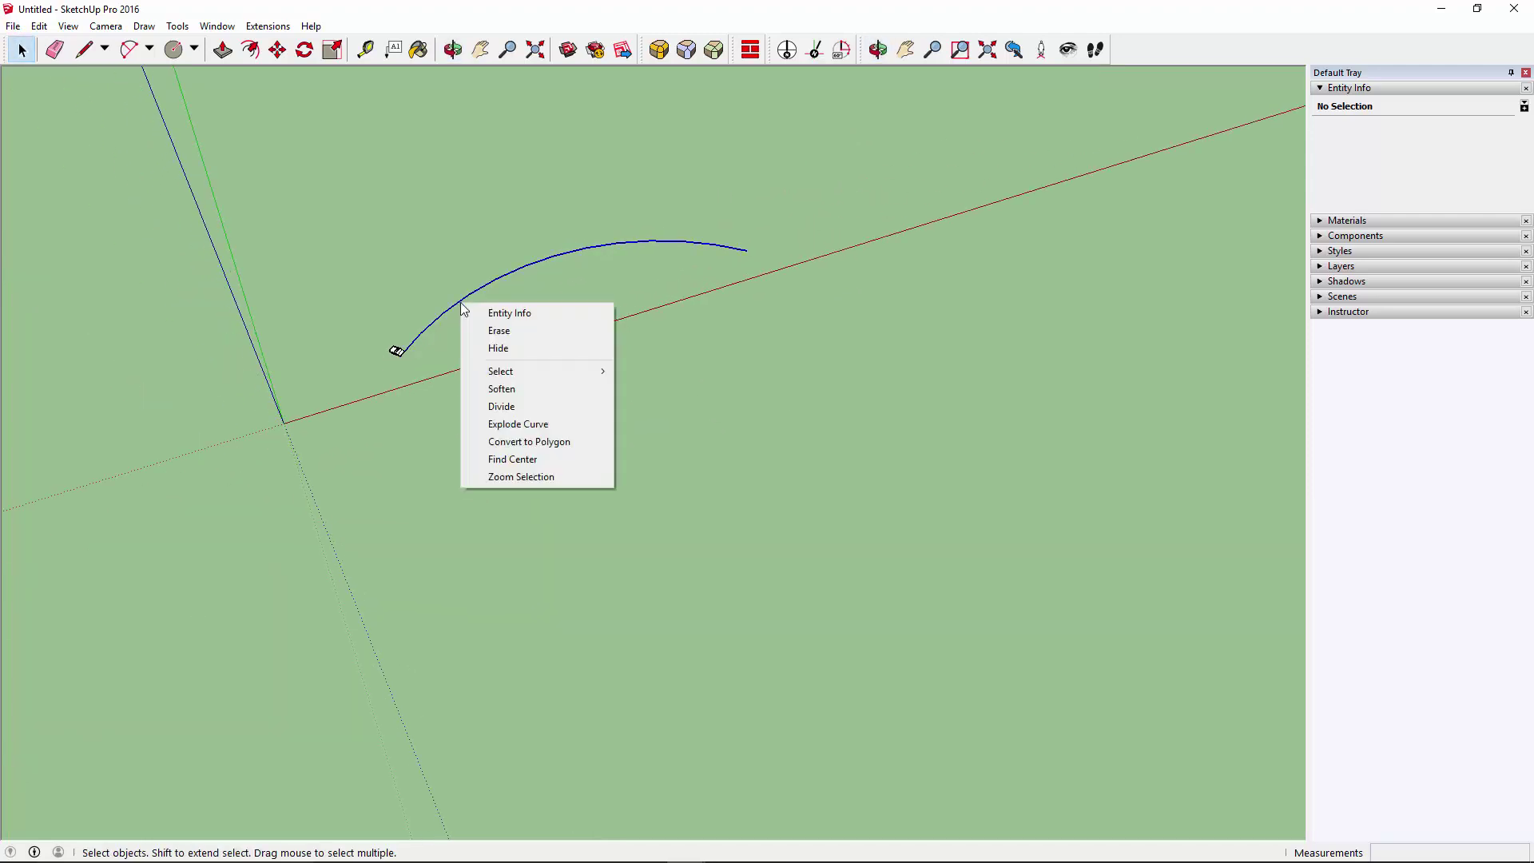
click(509, 460)
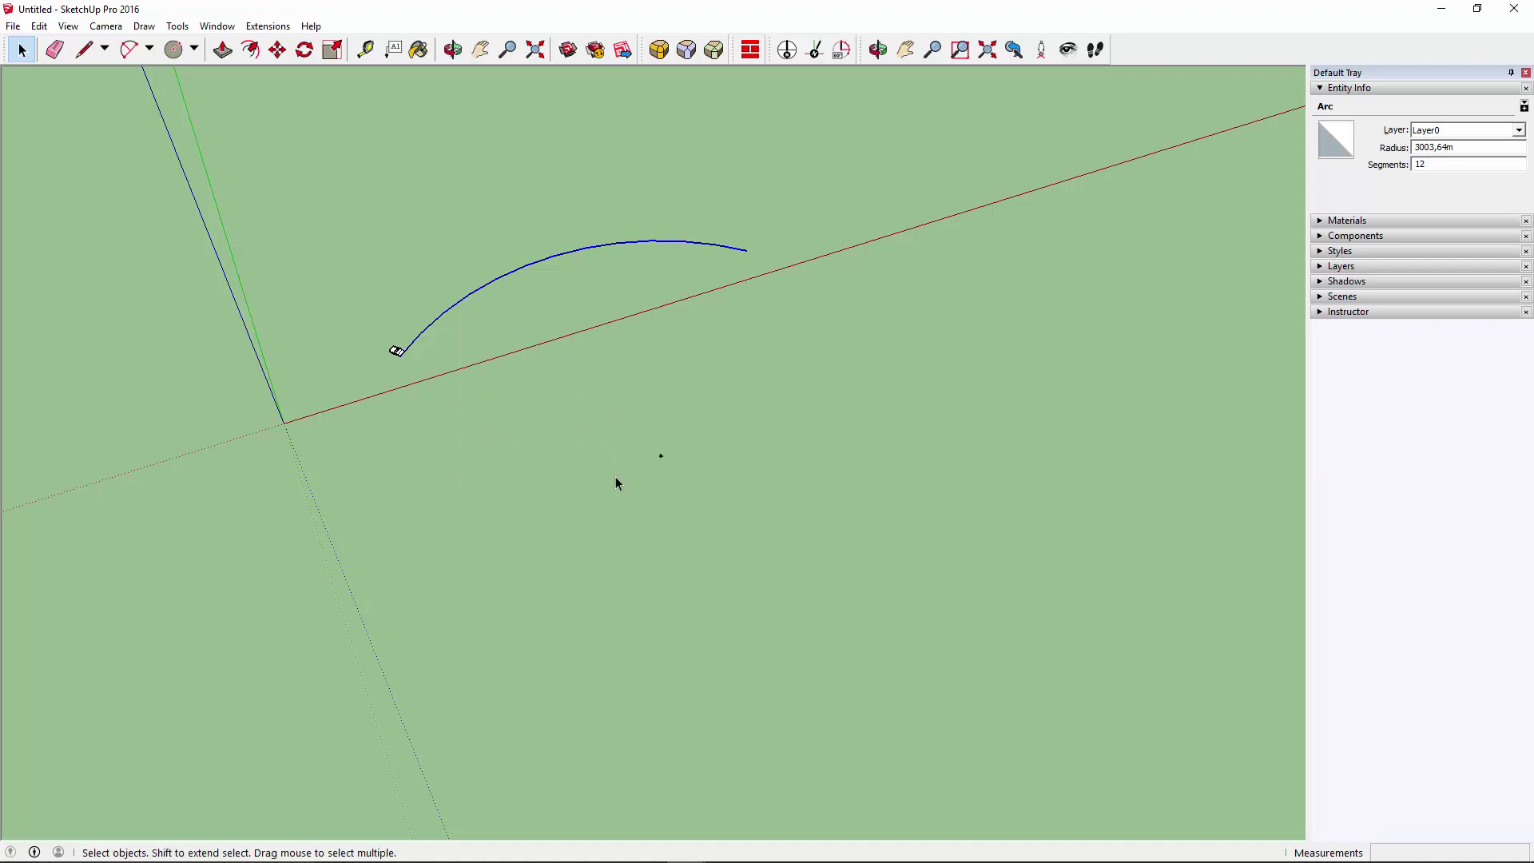
click(658, 410)
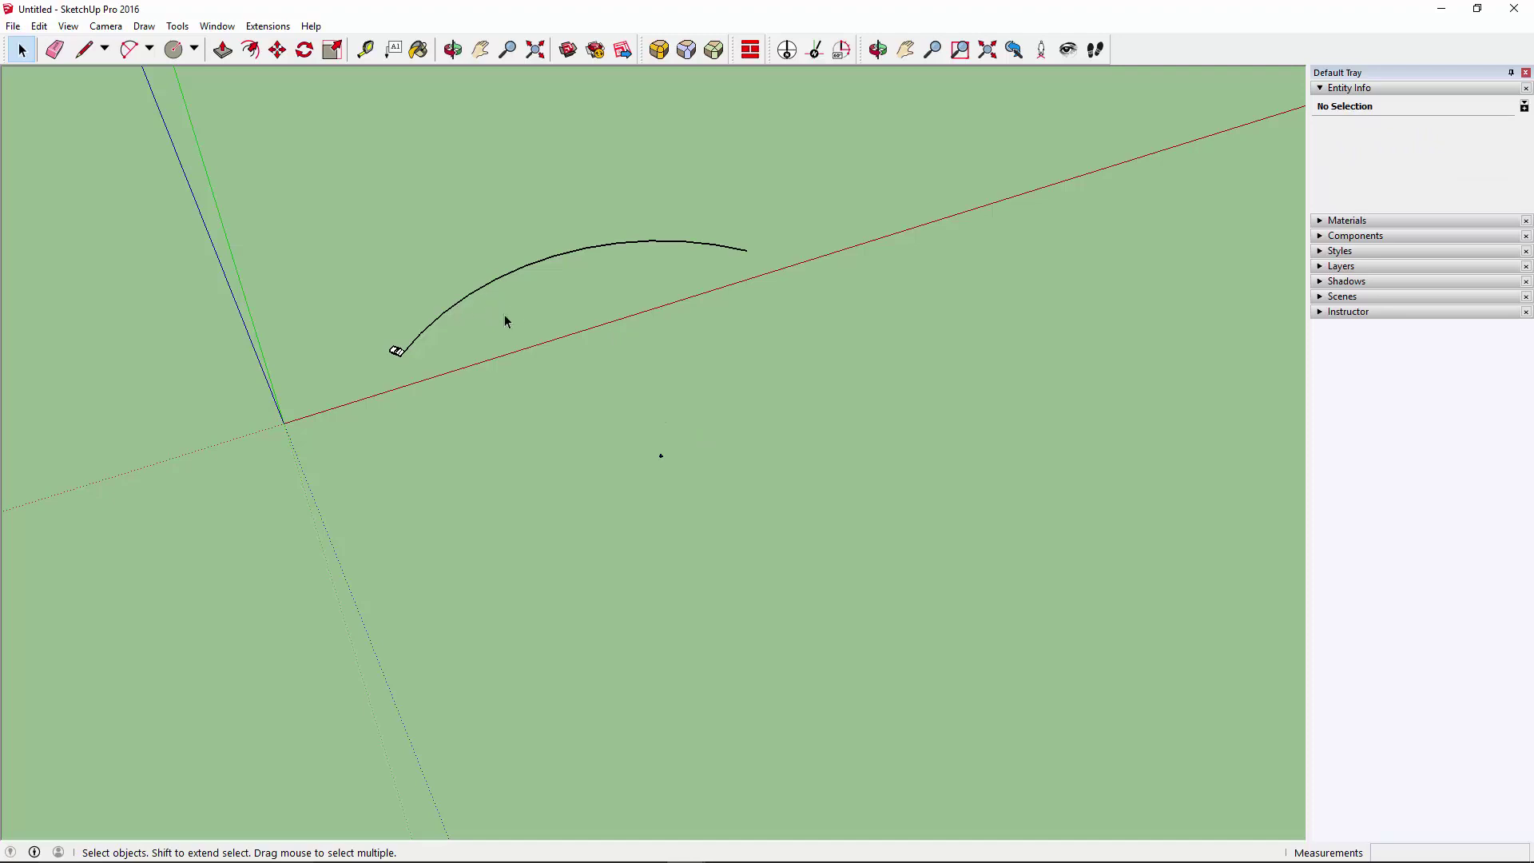
Draw a very shallow 2-Point Arc along the red axis
key(a)
click(460, 368)
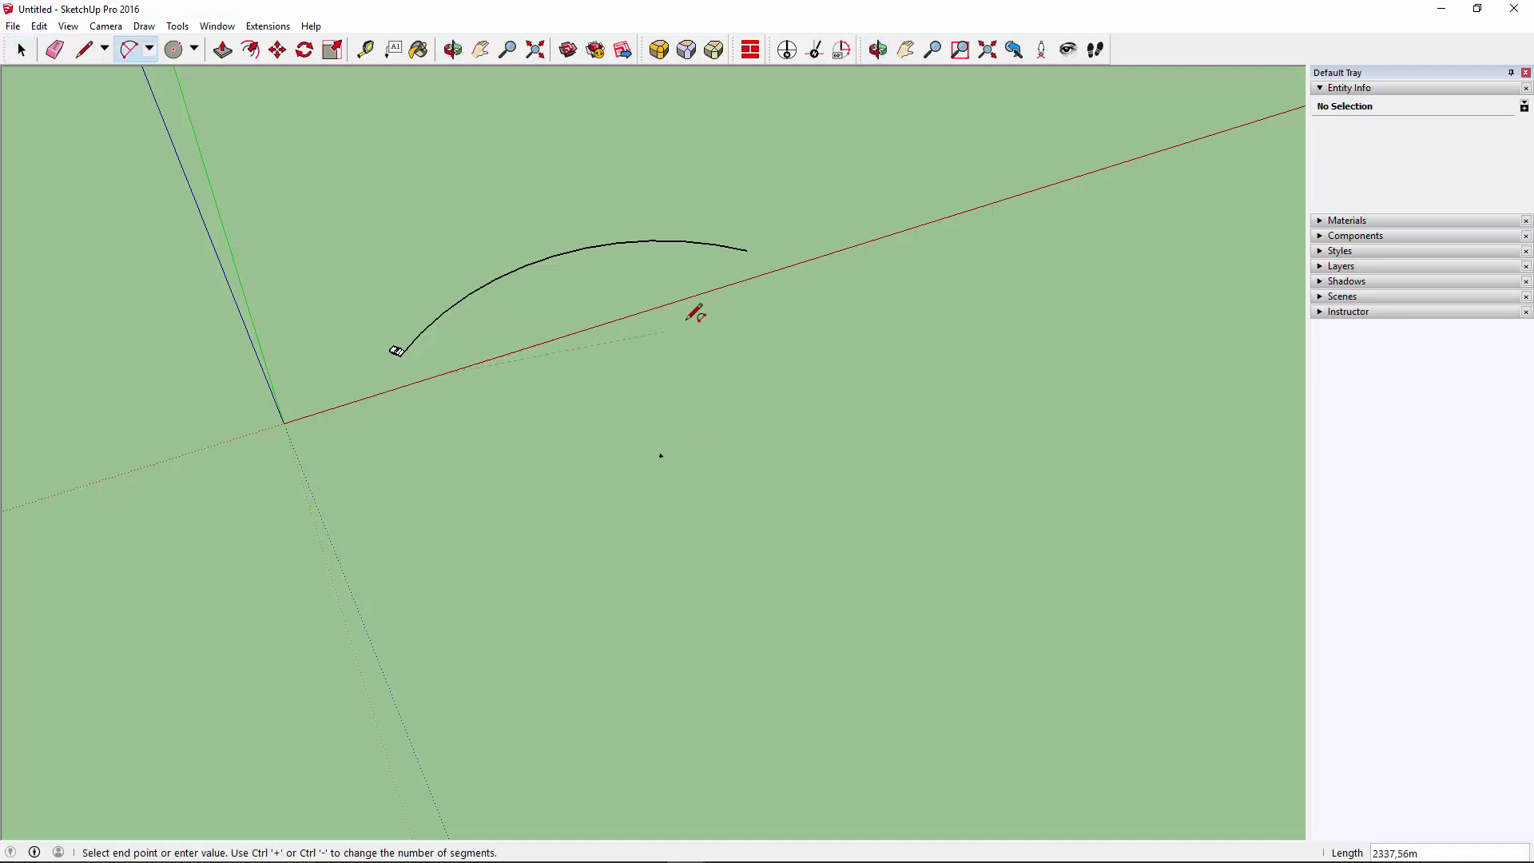
click(709, 291)
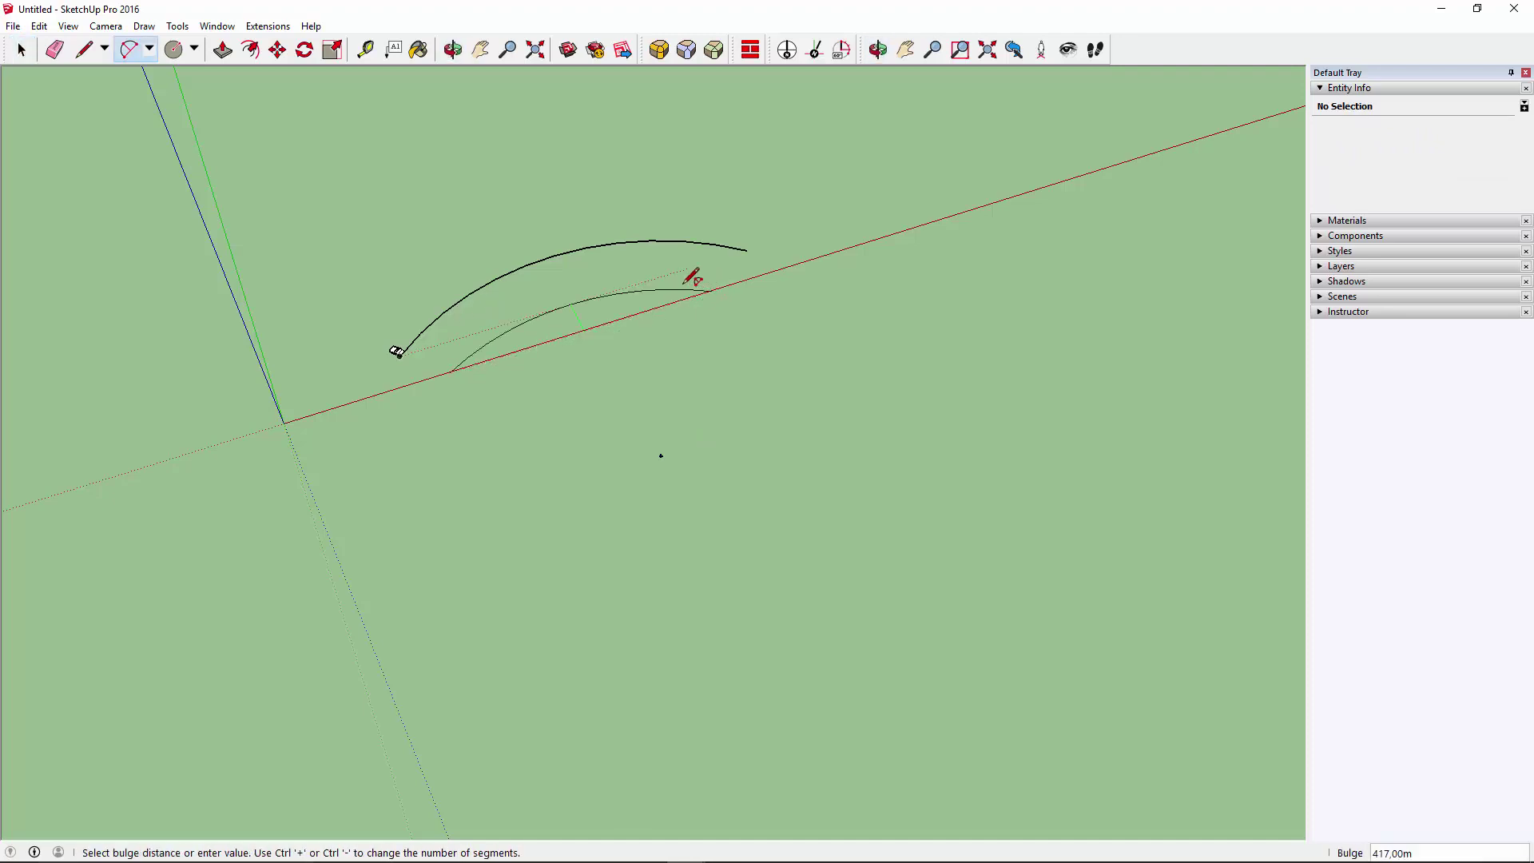
scroll(528, 344, up, 3)
scroll(527, 347, up, 2)
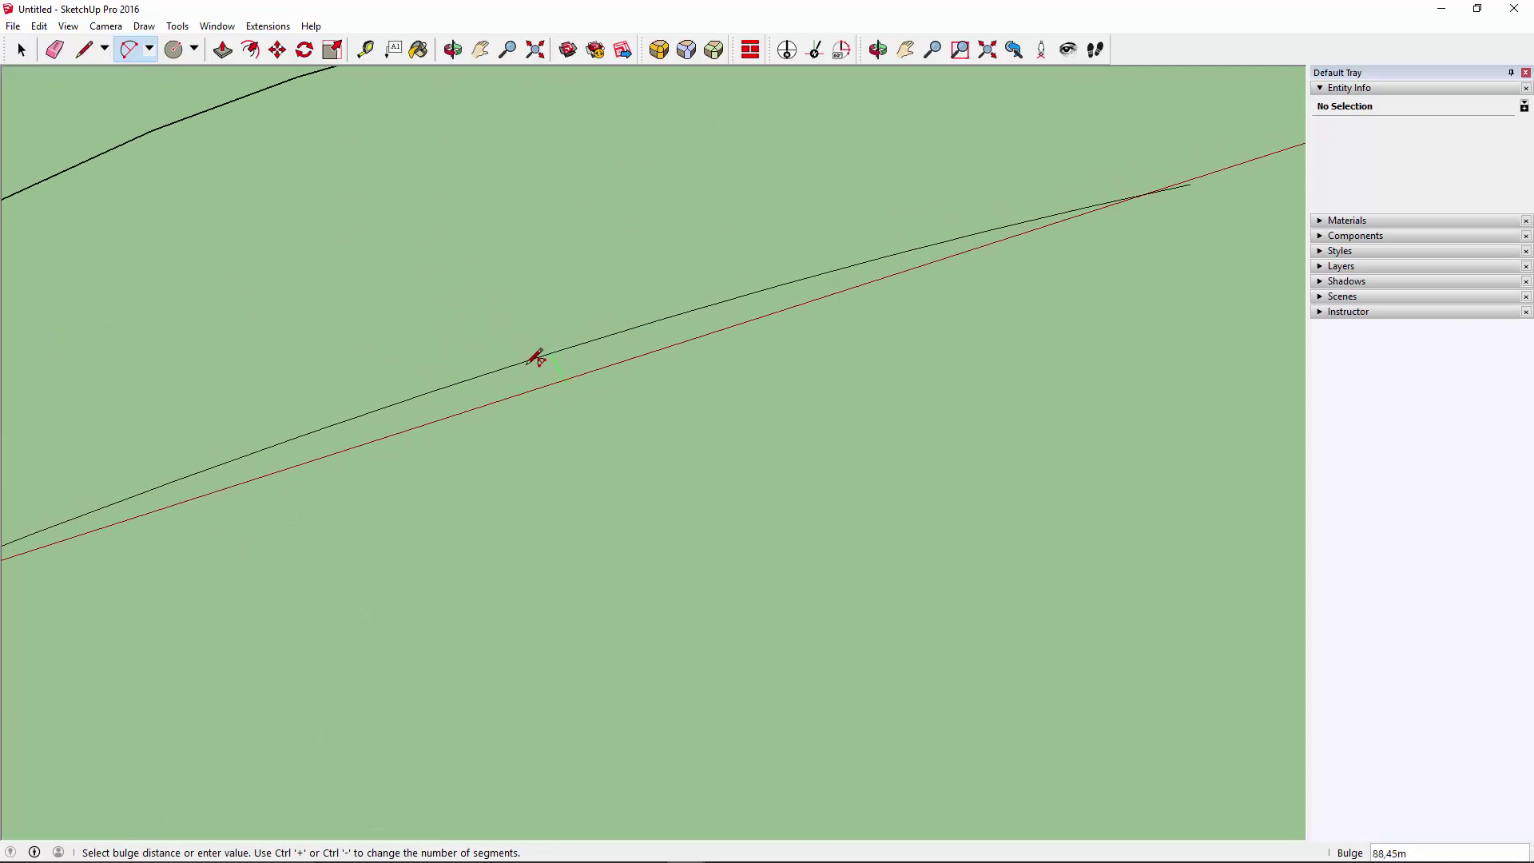
click(531, 377)
key(space)
Apply Find Center to the shallow arc to locate its centre point
right_click(526, 379)
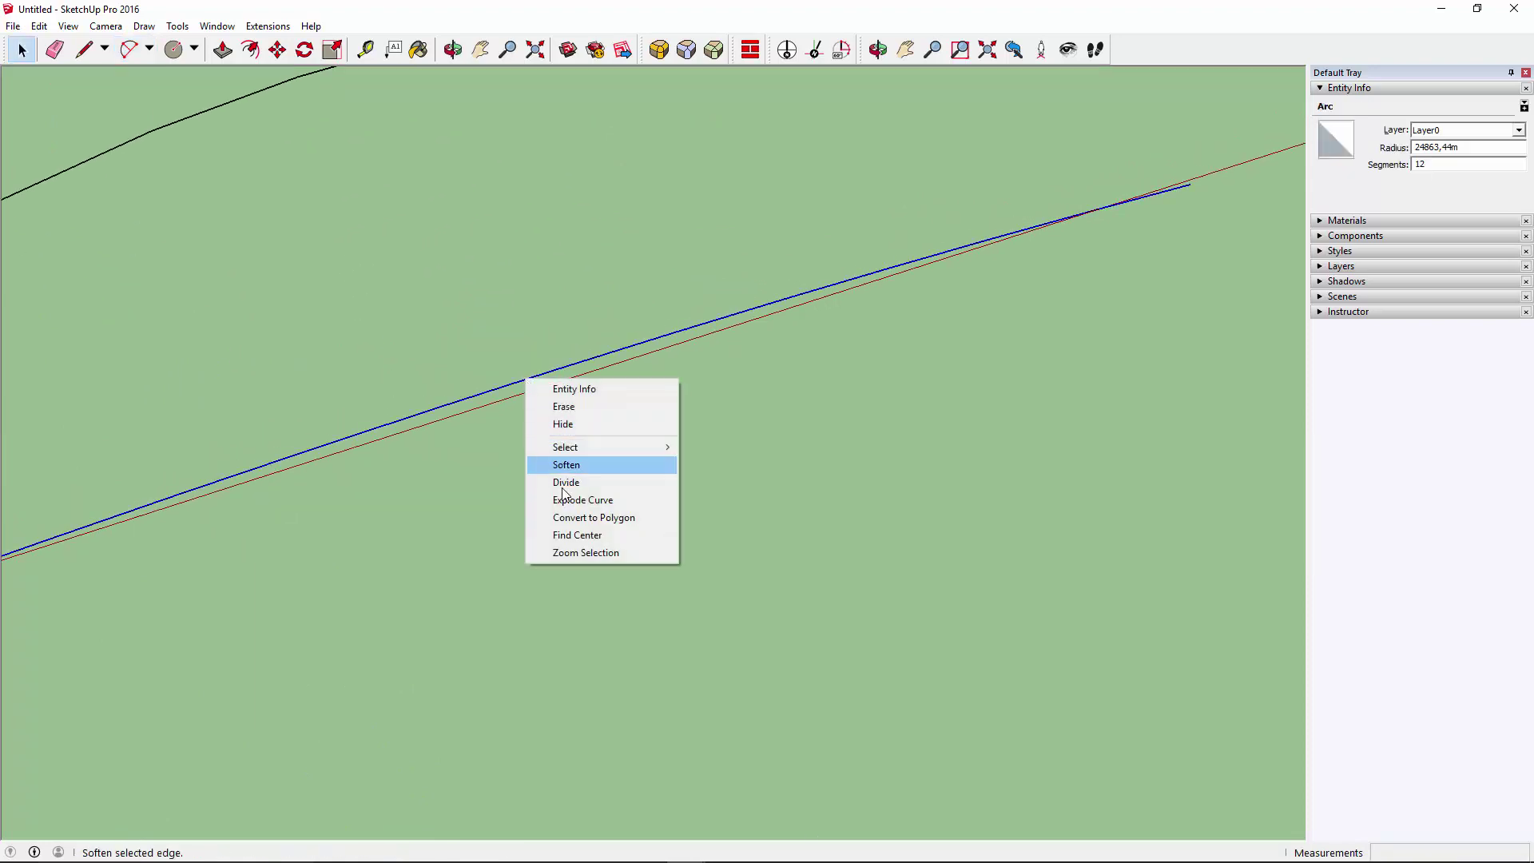
click(574, 533)
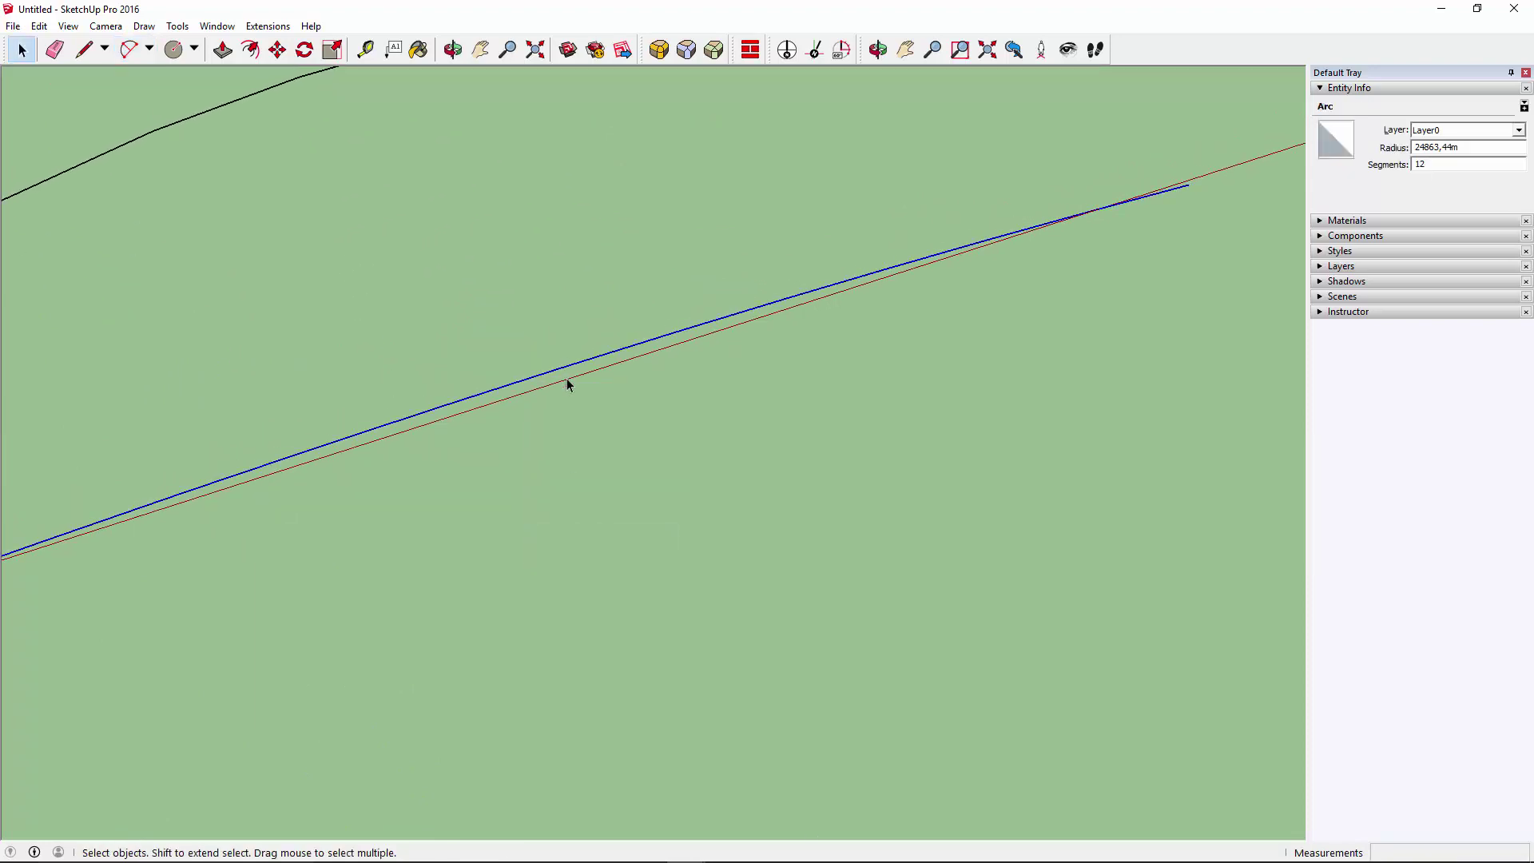
scroll(564, 380, down, 2)
scroll(557, 375, down, 2)
scroll(557, 378, down, 2)
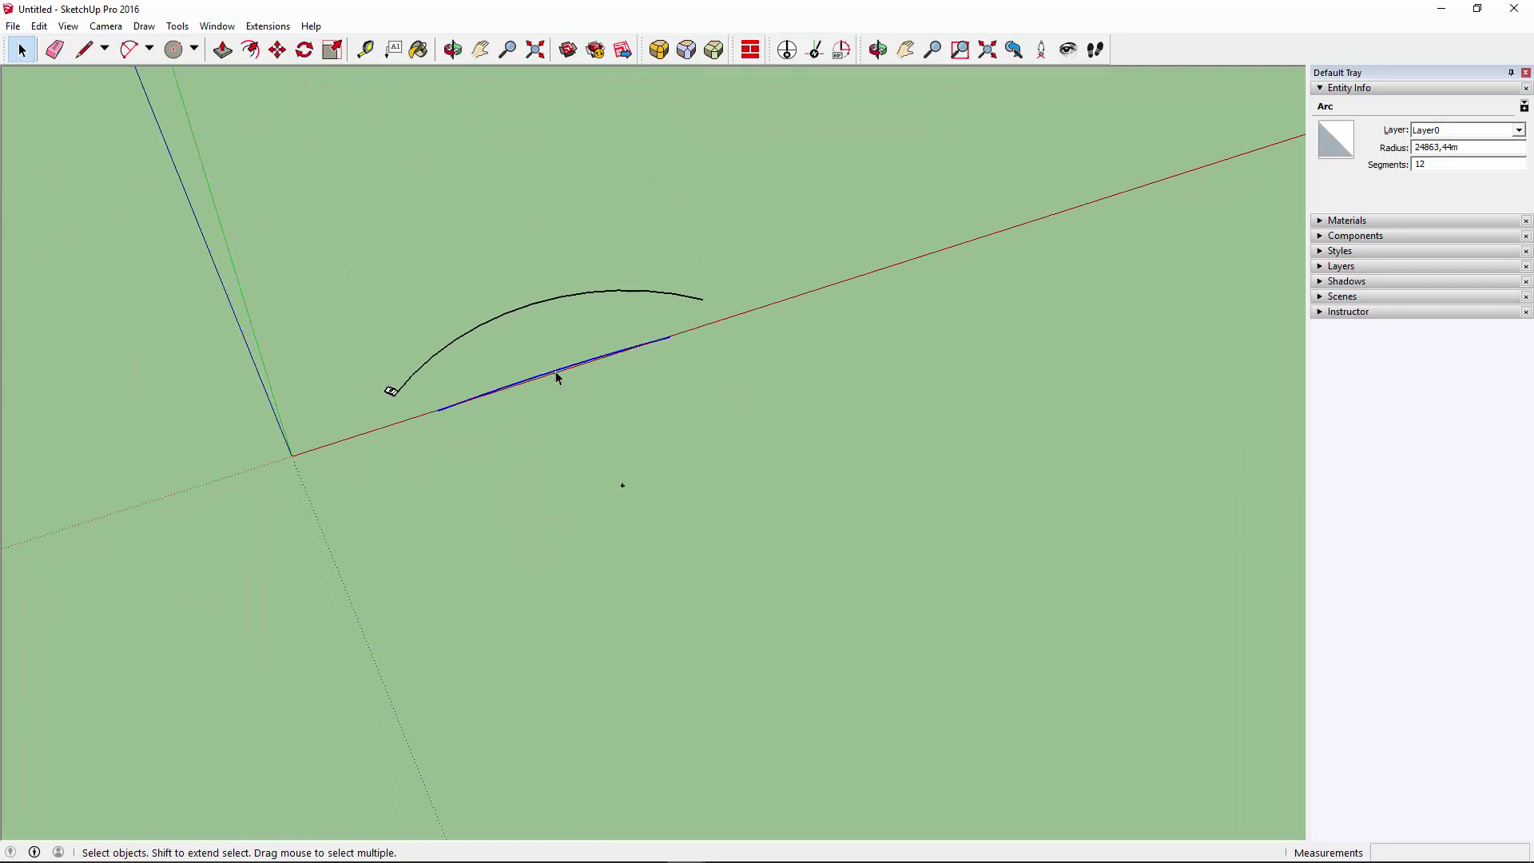
scroll(557, 377, down, 2)
scroll(557, 378, down, 1)
scroll(557, 377, down, 1)
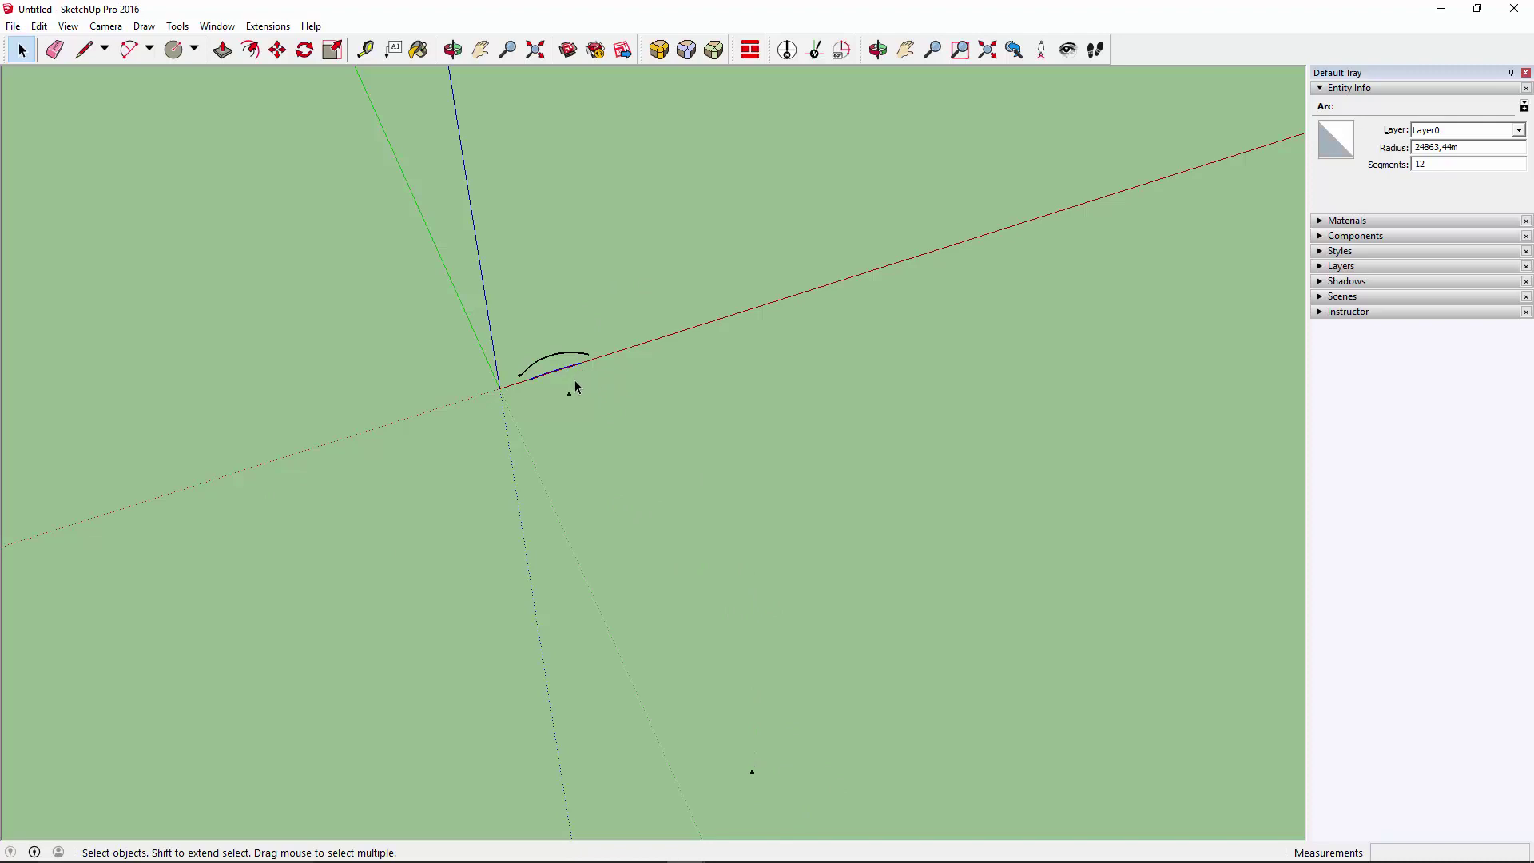
scroll(554, 358, up, 2)
scroll(543, 376, up, 2)
scroll(544, 392, up, 2)
click(507, 332)
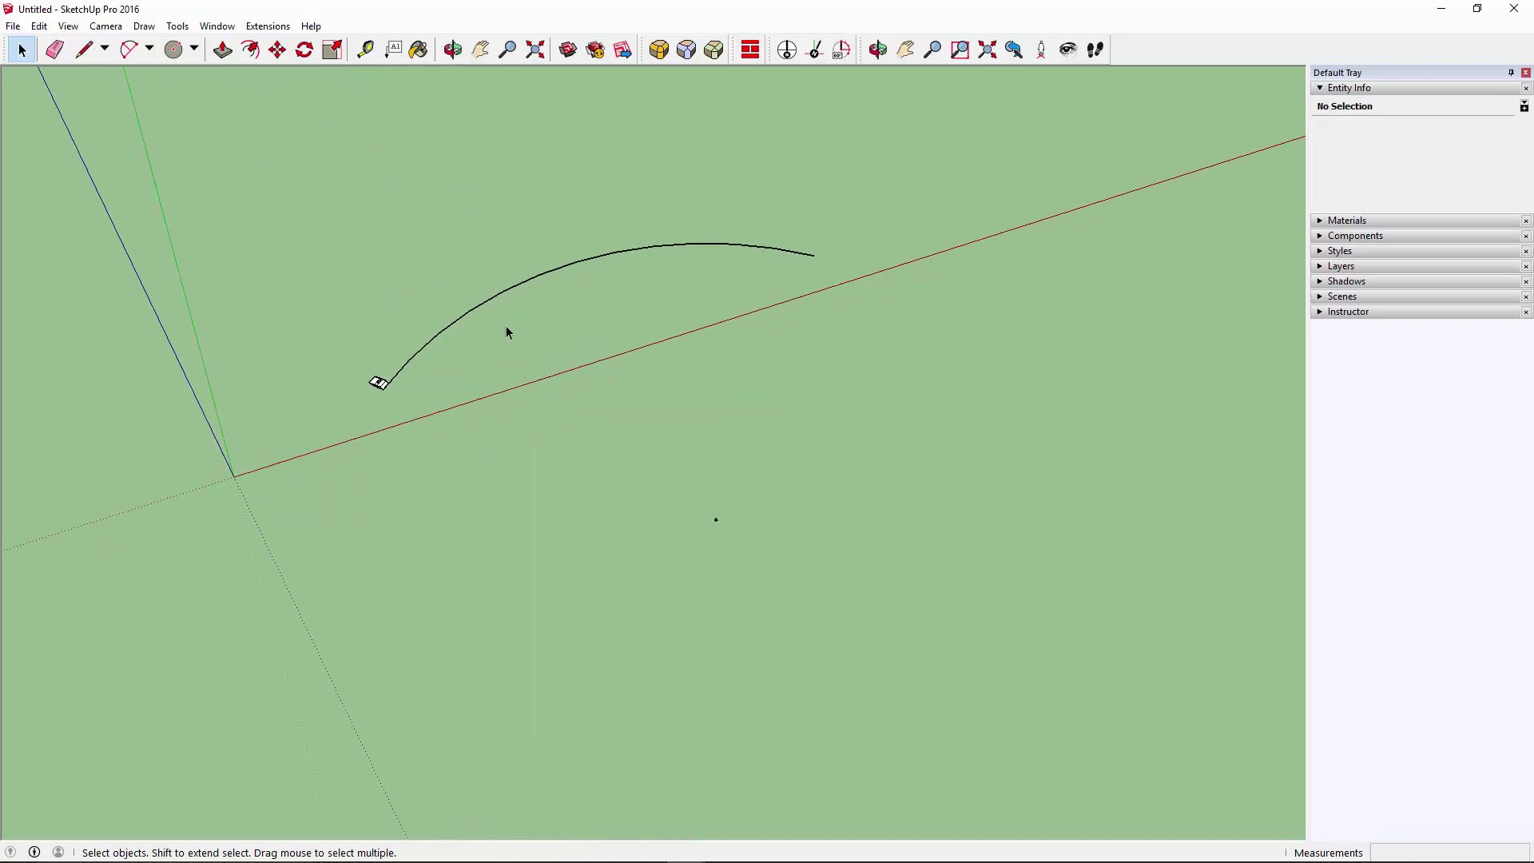
scroll(379, 381, up, 2)
scroll(378, 381, up, 2)
click(379, 384)
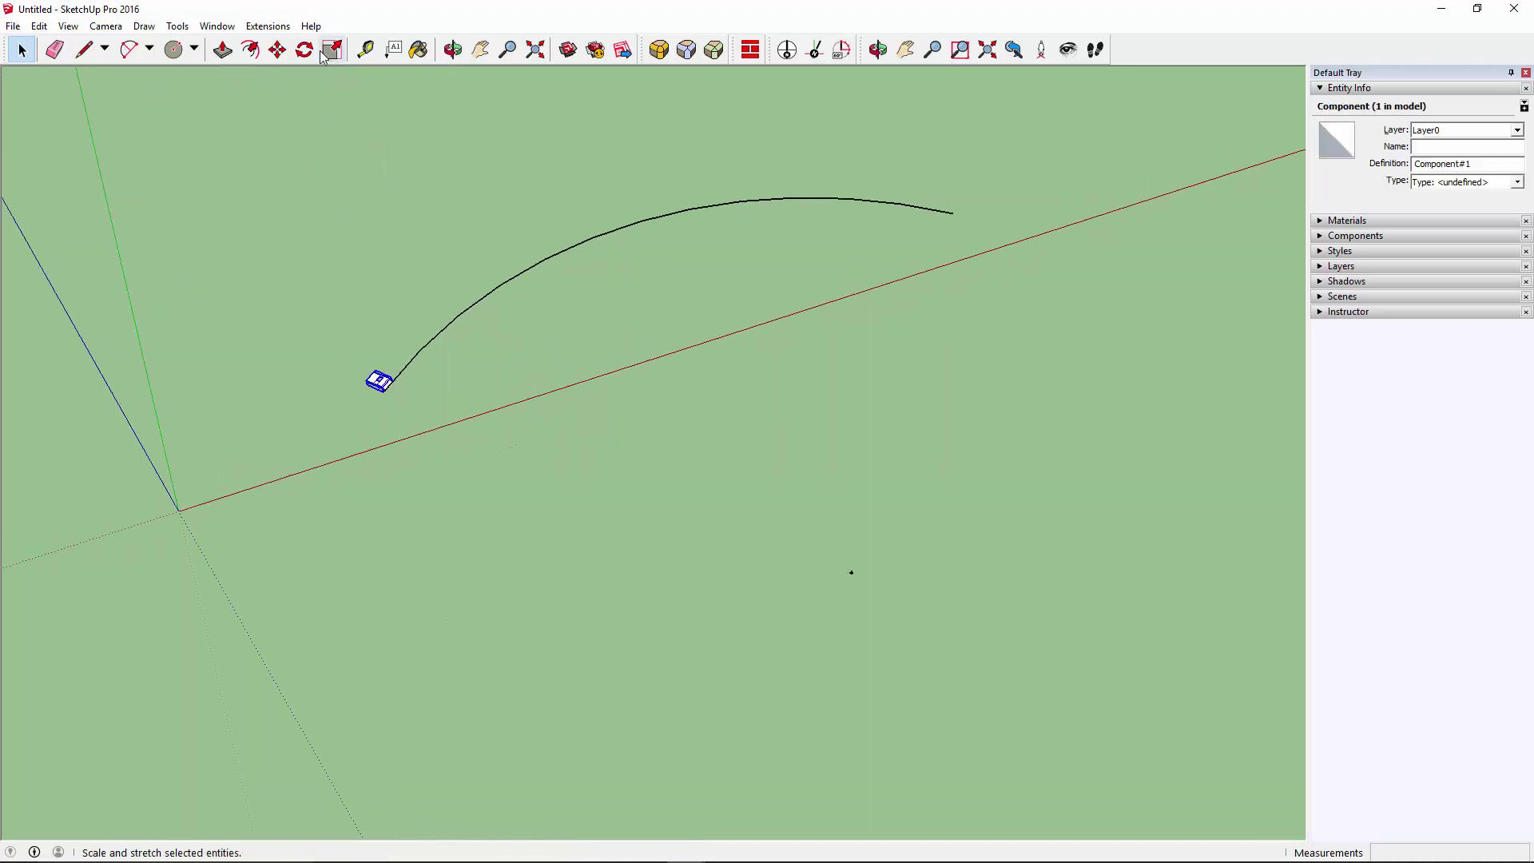
key(q)
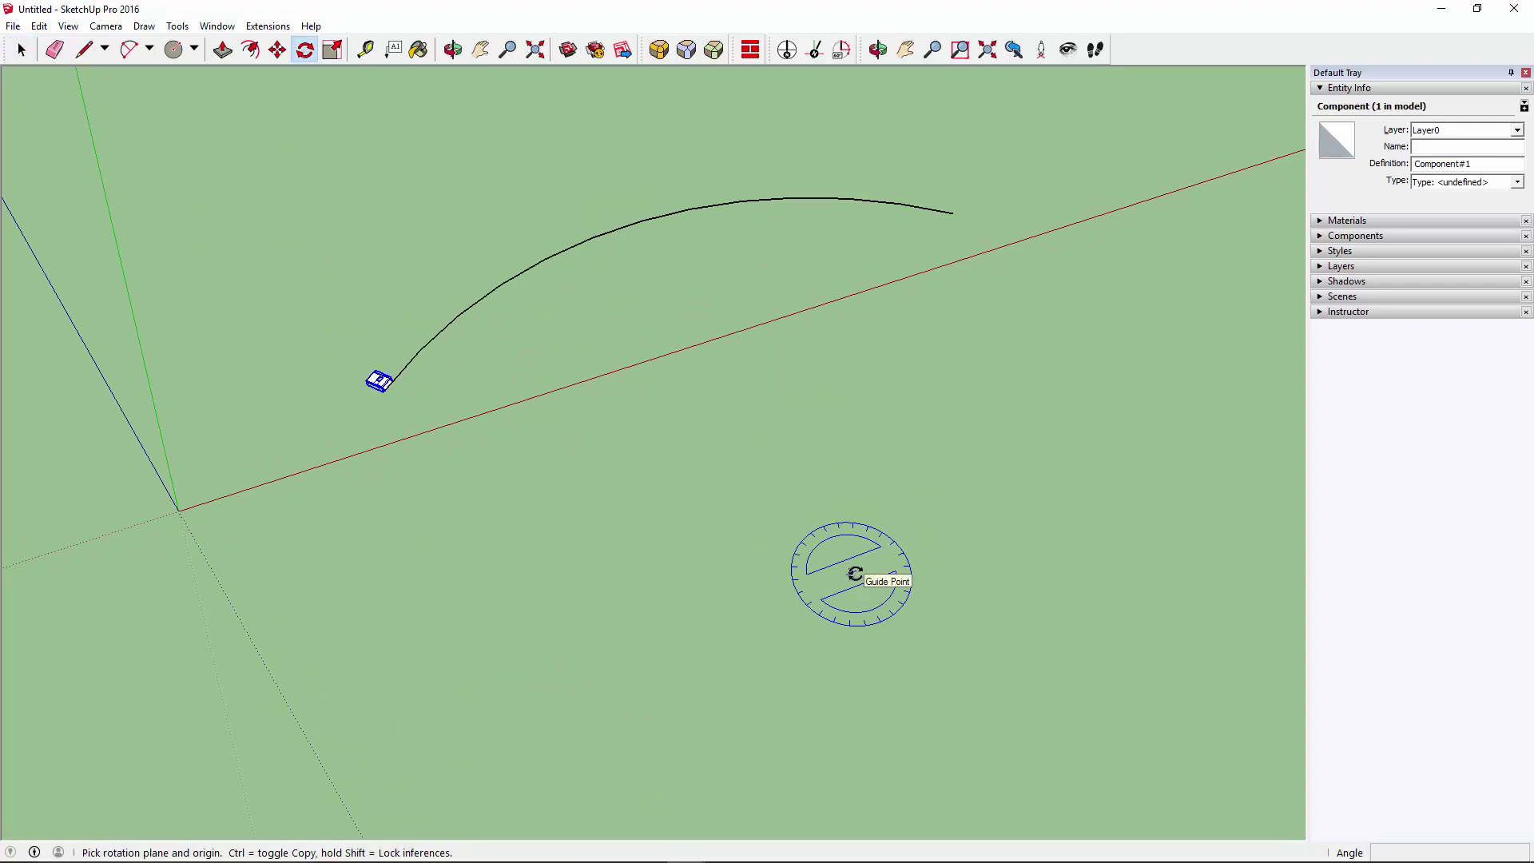
click(855, 574)
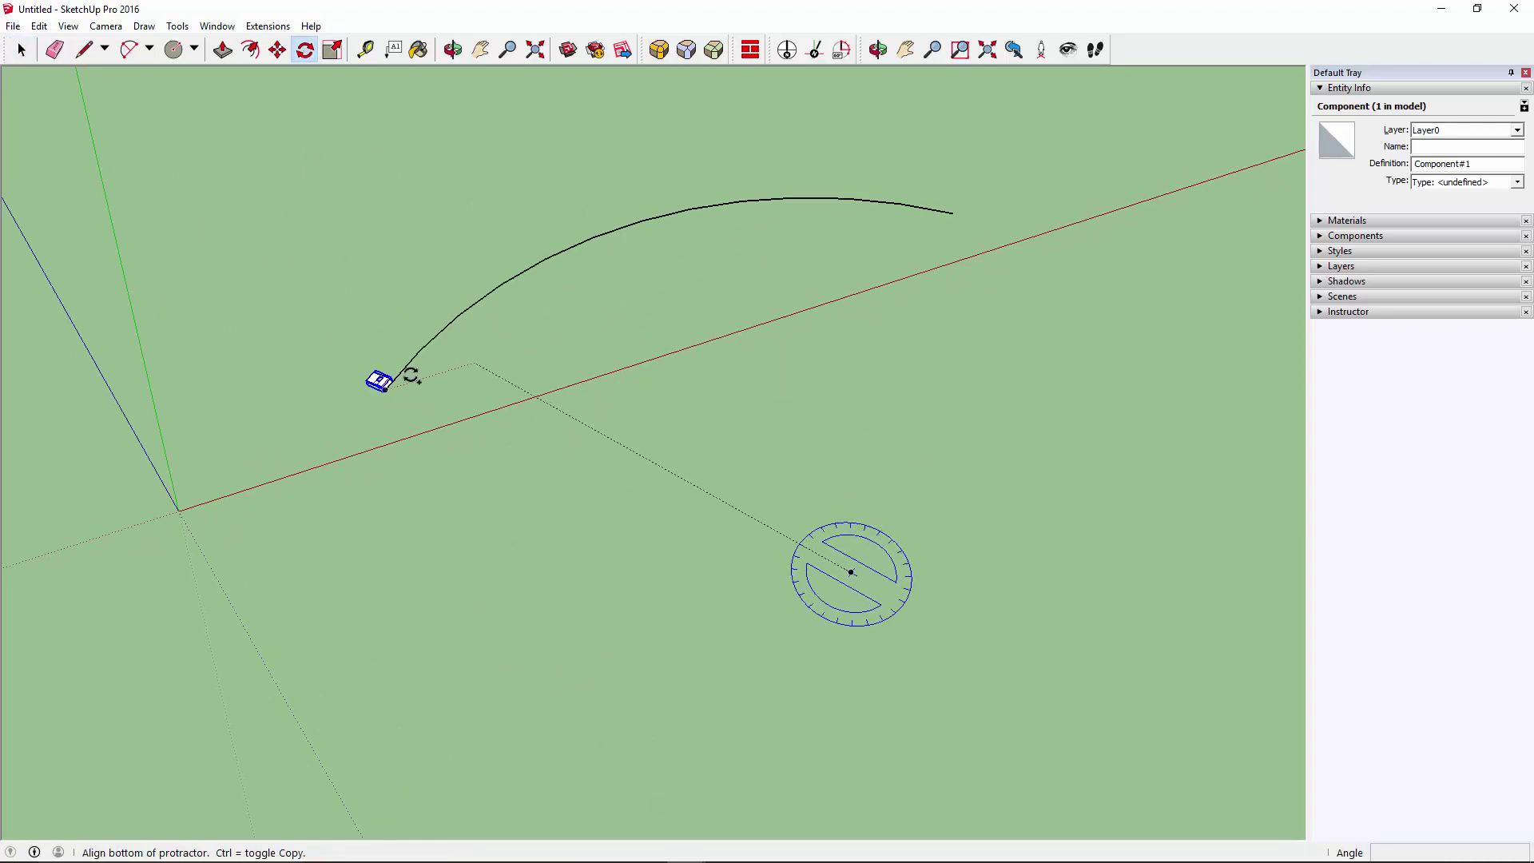
scroll(400, 391, up, 3)
scroll(388, 389, up, 2)
scroll(364, 391, up, 2)
click(354, 389)
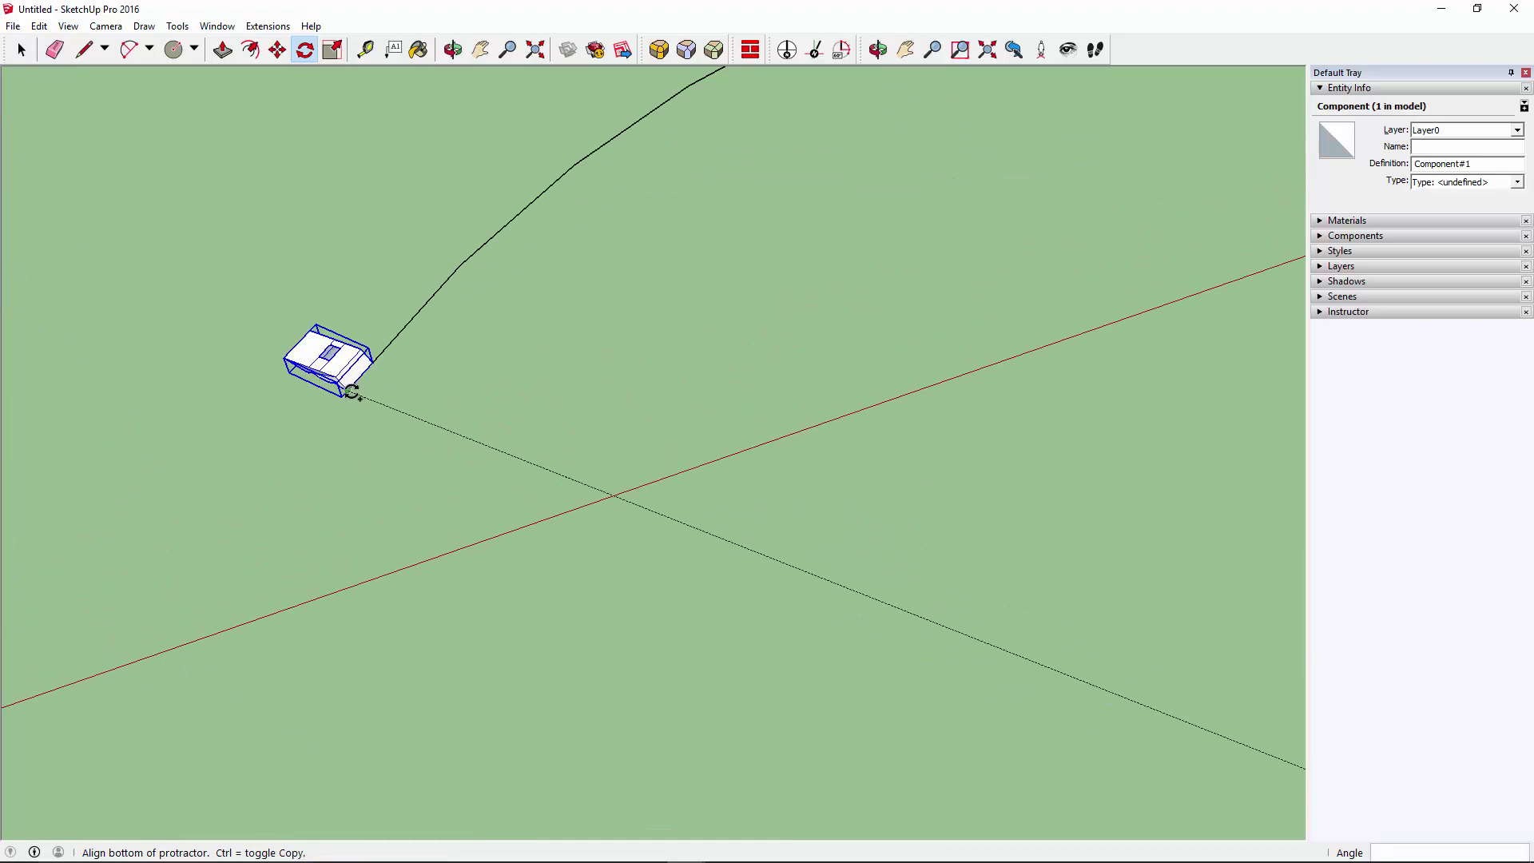
scroll(363, 375, up, 2)
click(376, 356)
scroll(415, 476, down, 3)
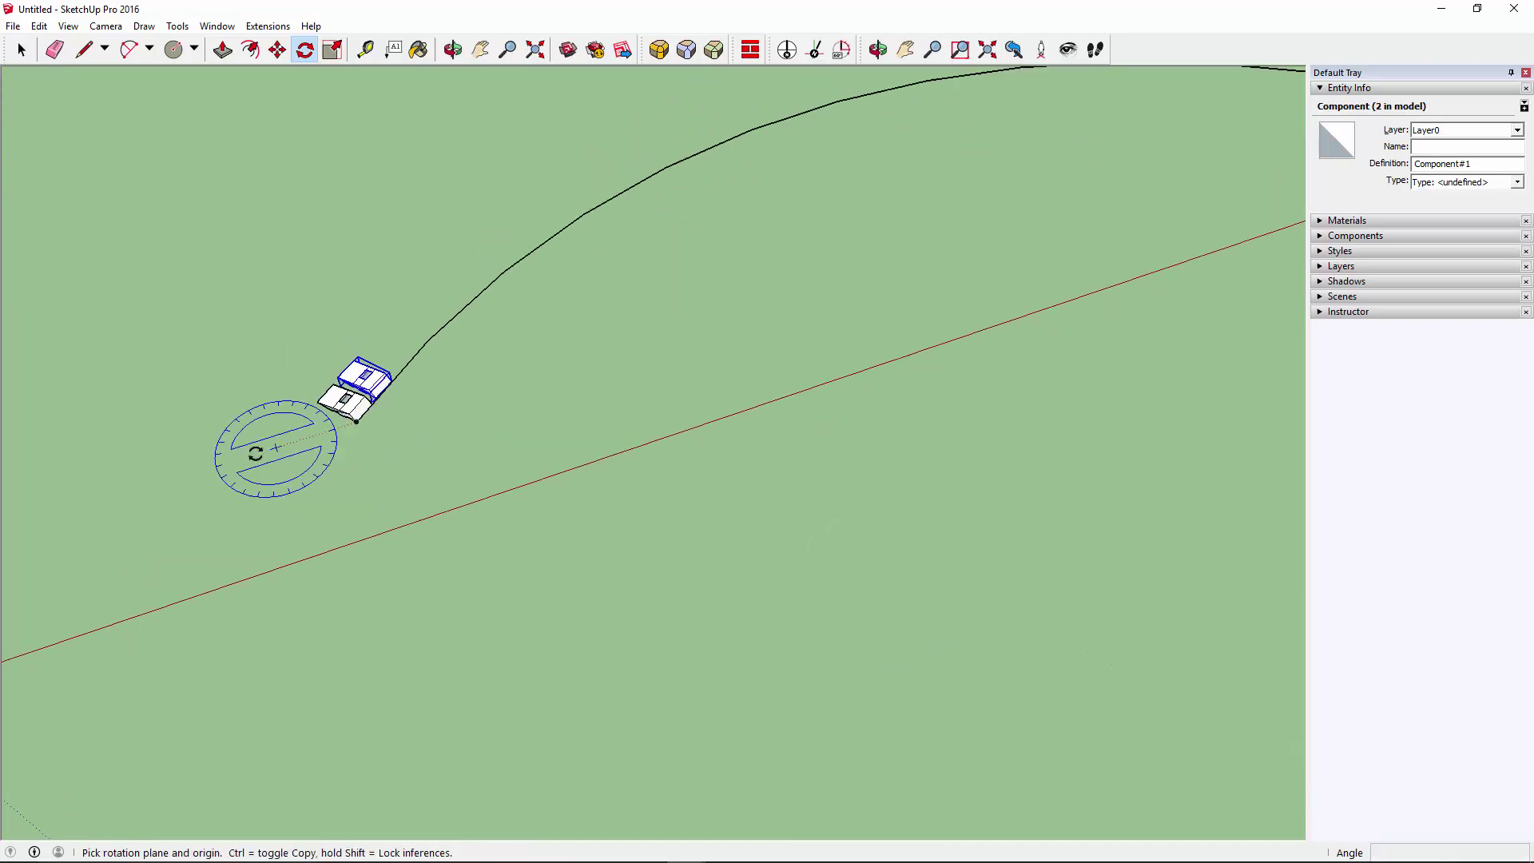
scroll(240, 455, down, 2)
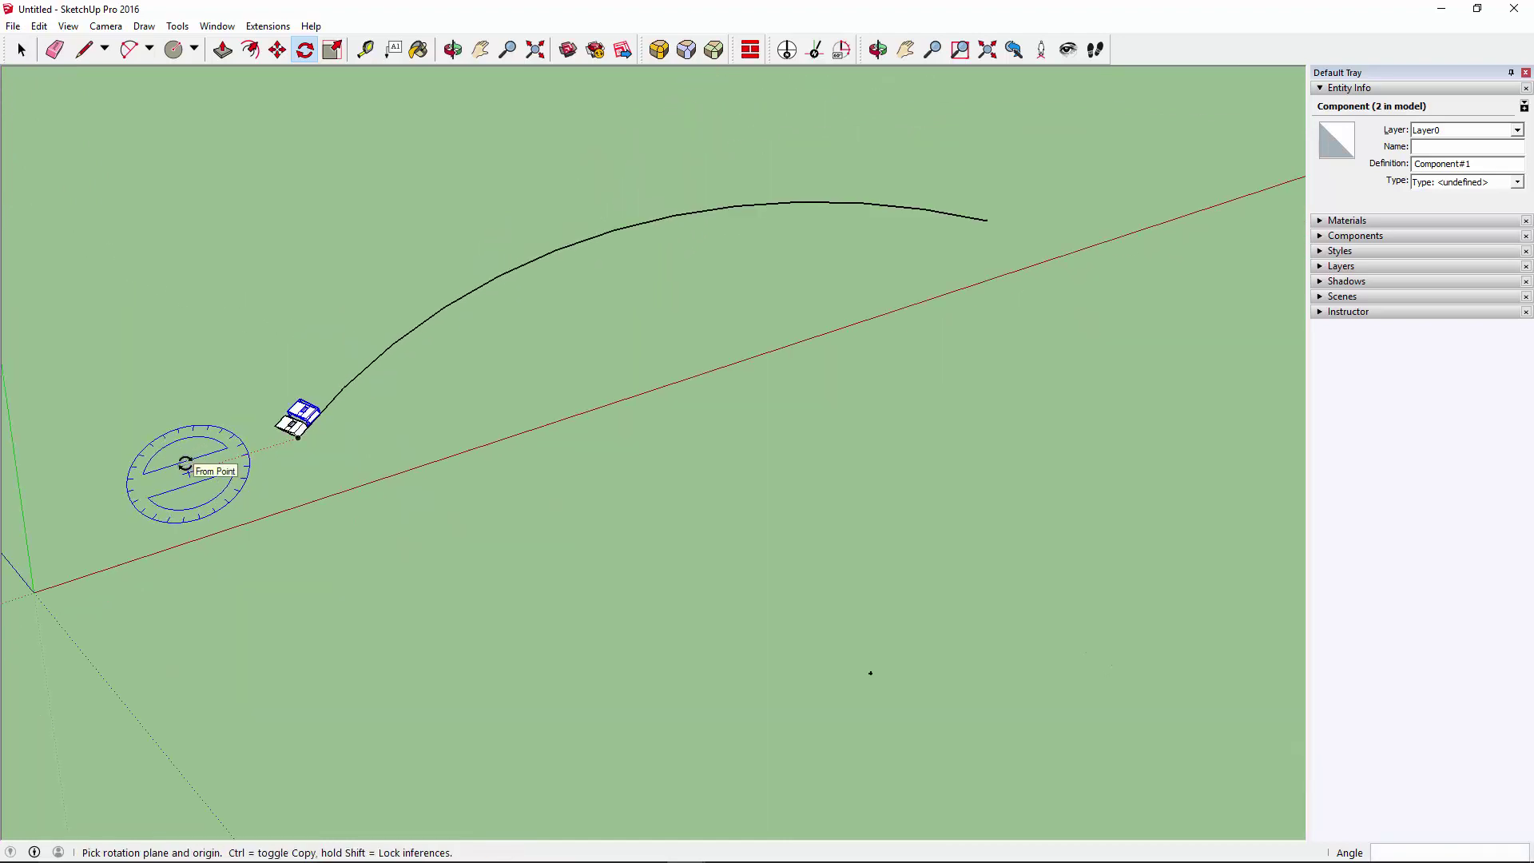
text(x15)
key(Return)
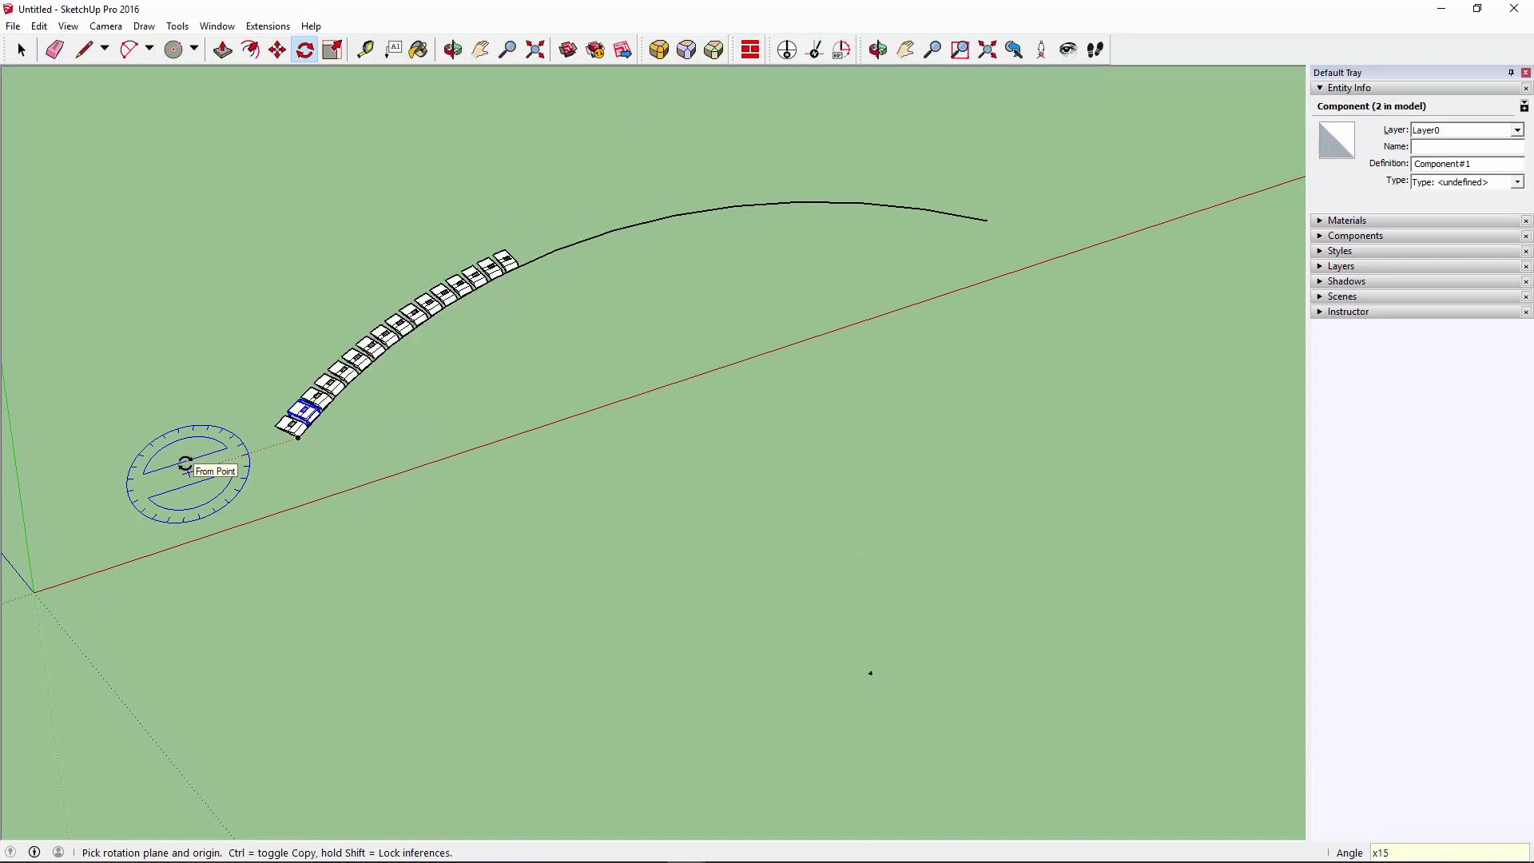
text(30)
key(Return)
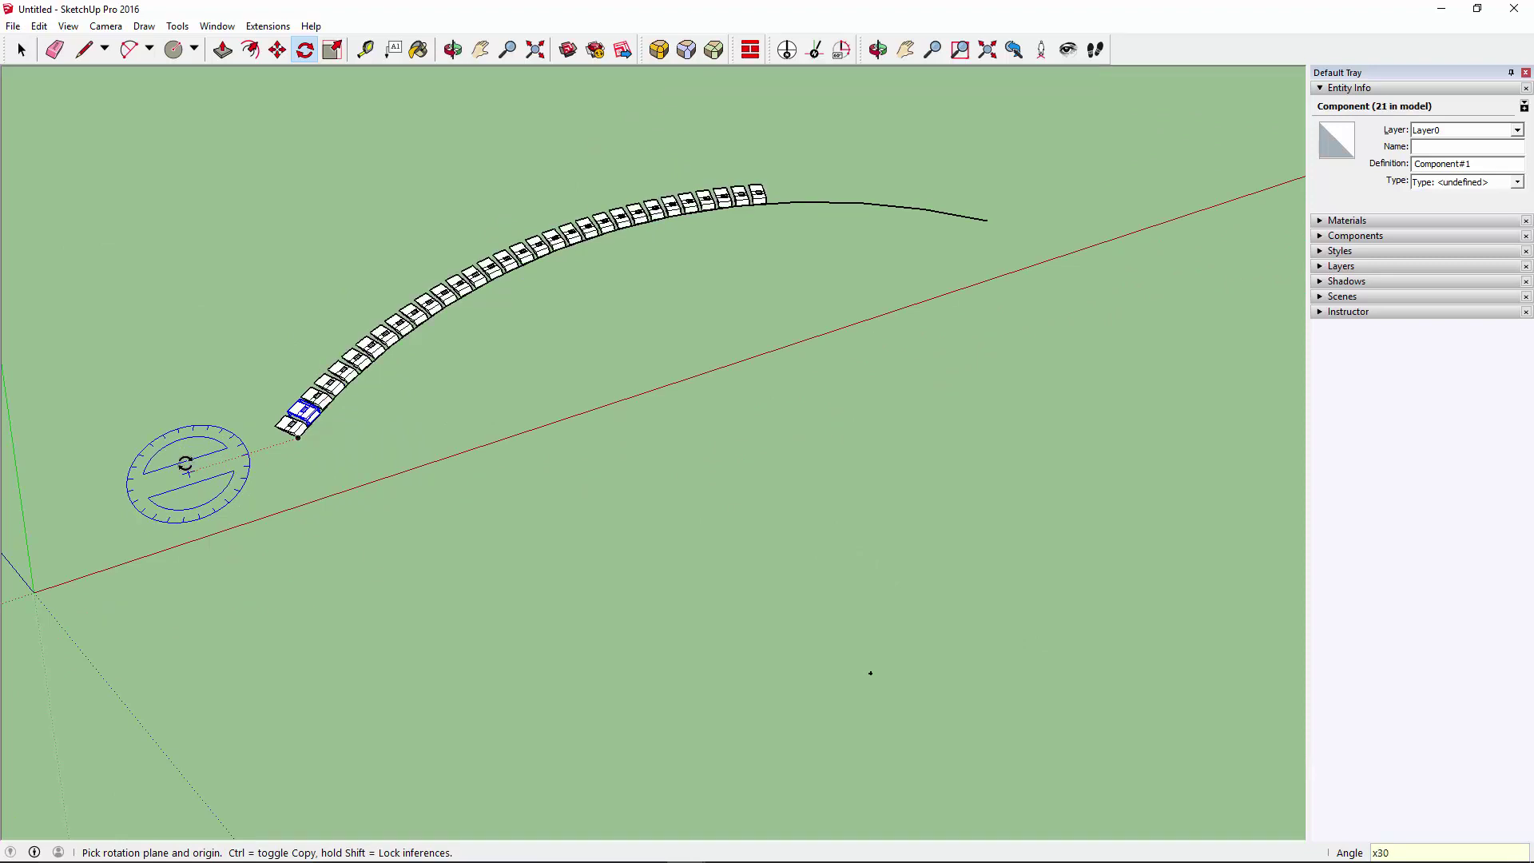
text(40)
key(Return)
text(42)
key(Return)
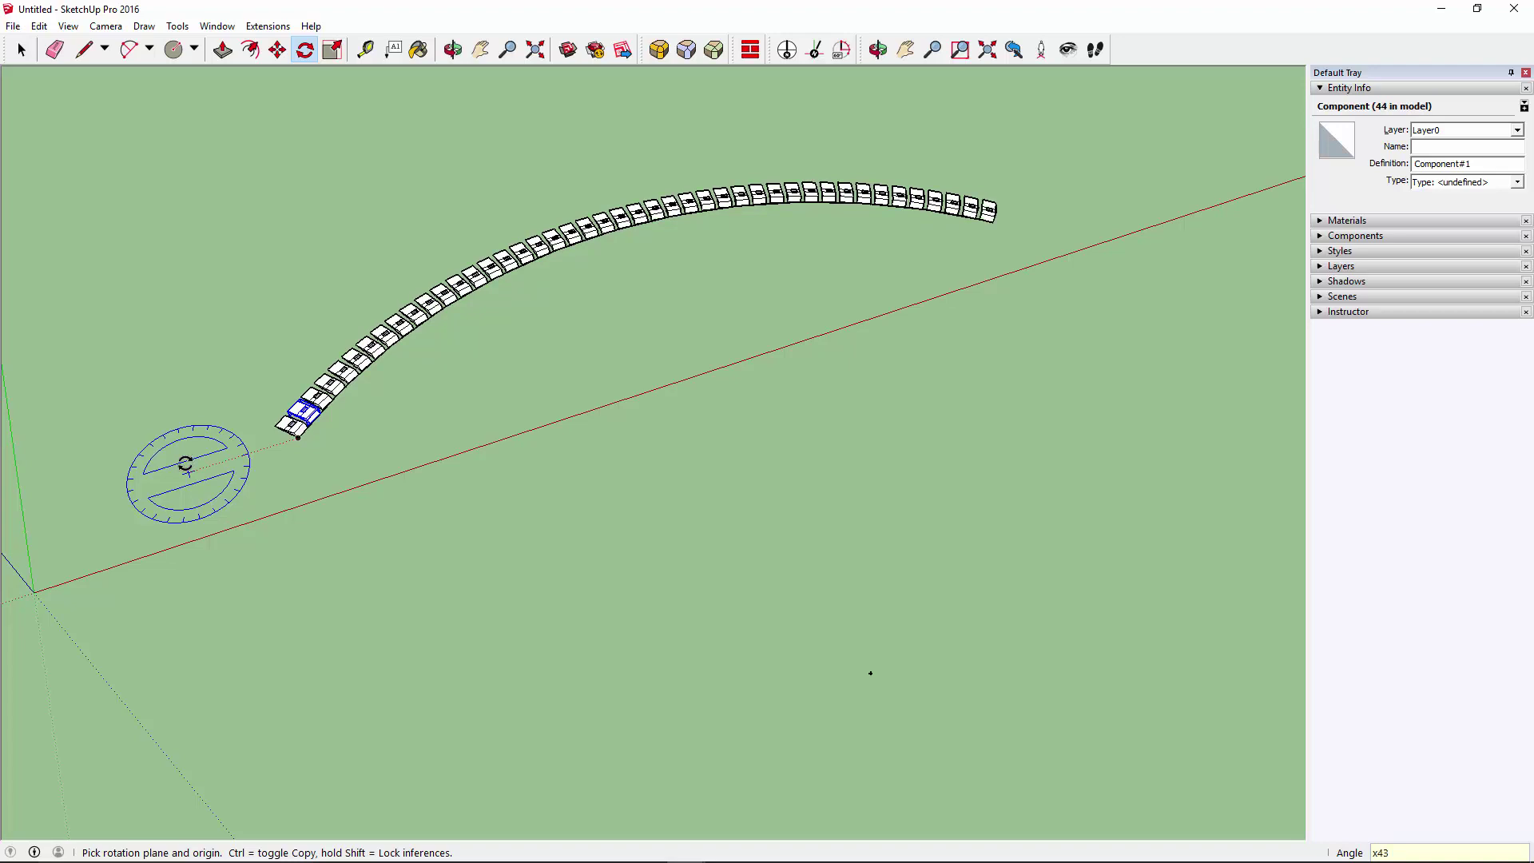
key(space)
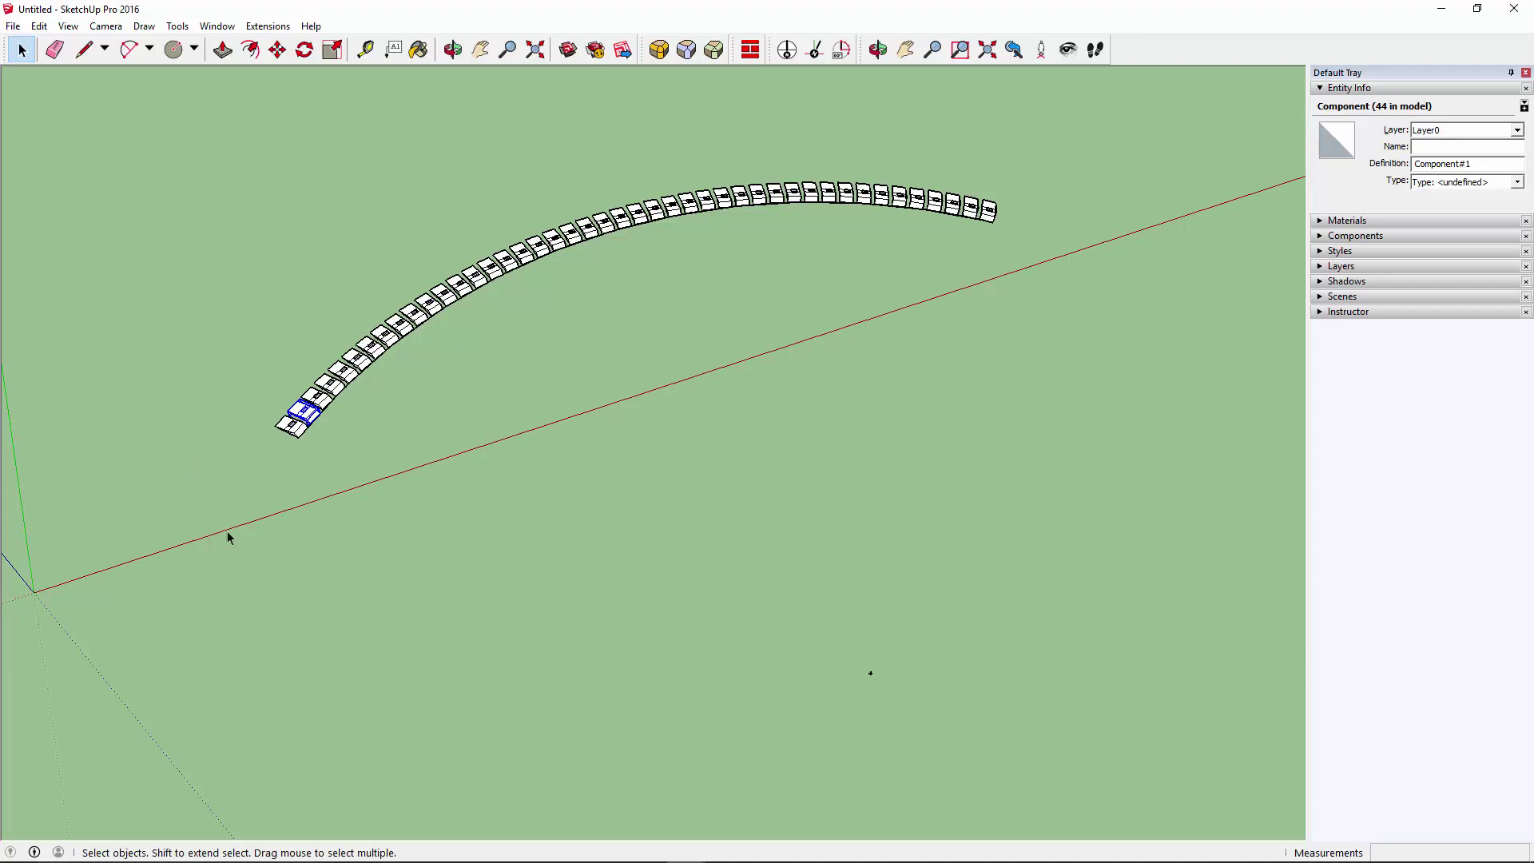
mouse_move(229, 535)
middle_down()
mouse_move(179, 322)
mouse_move(370, 439)
middle_up()
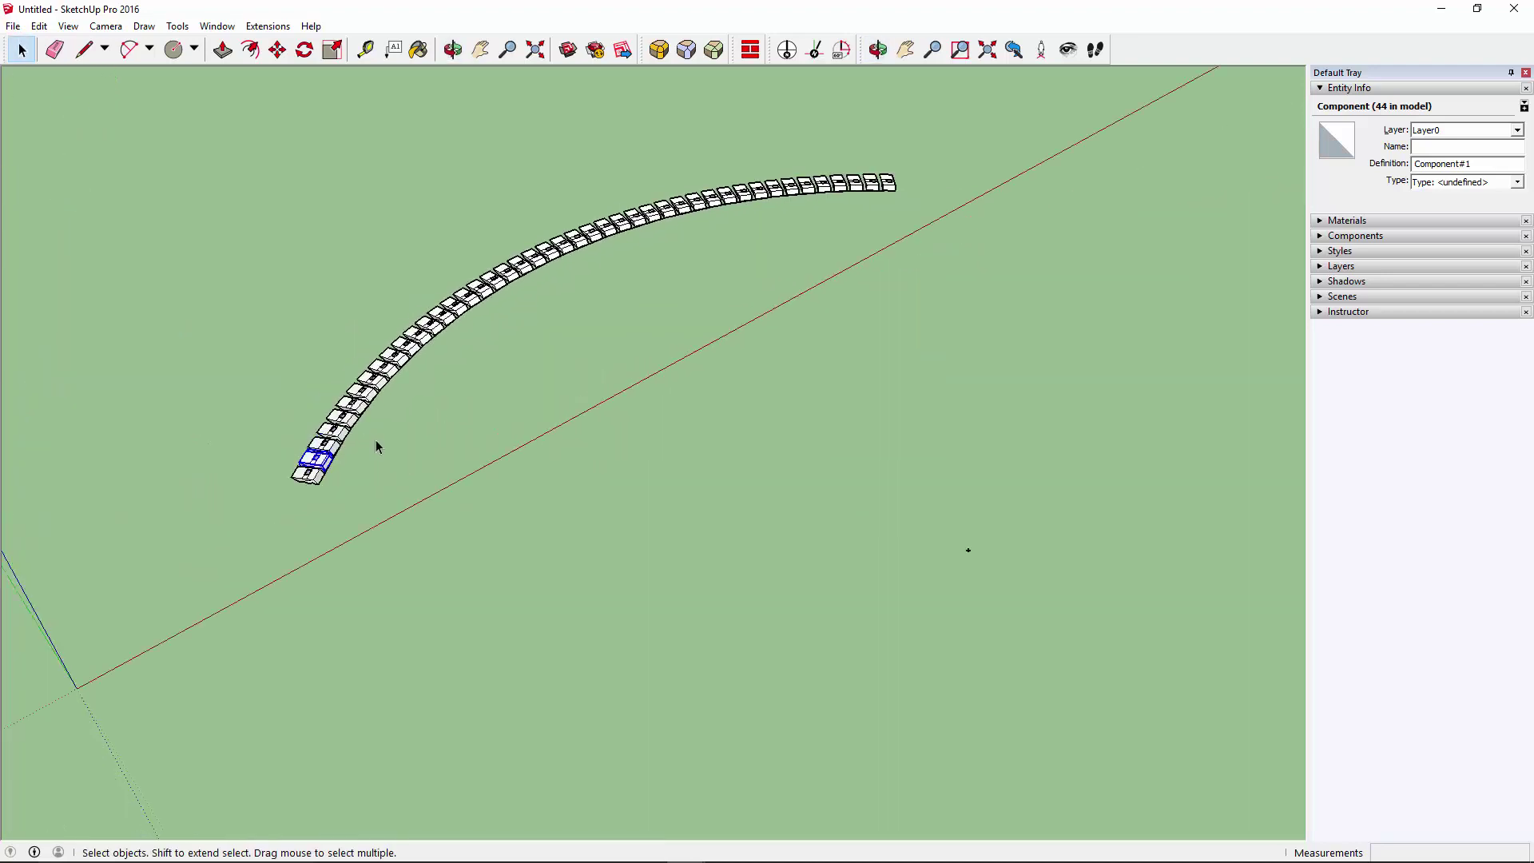
key(ctrl+z)
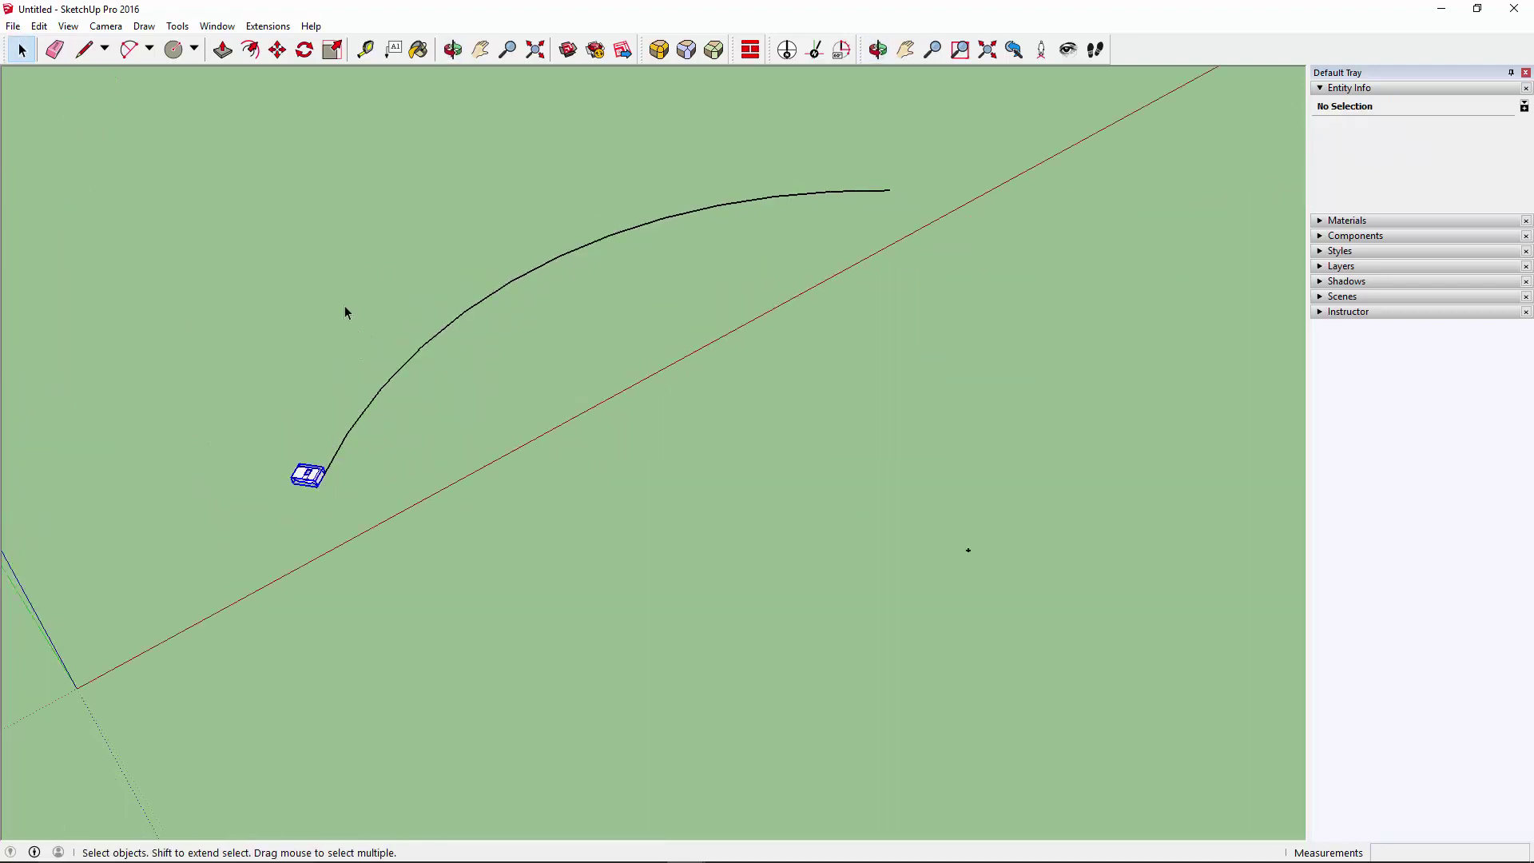
Rotate-copy the car about the arc's centre point to the arc's far end
click(303, 49)
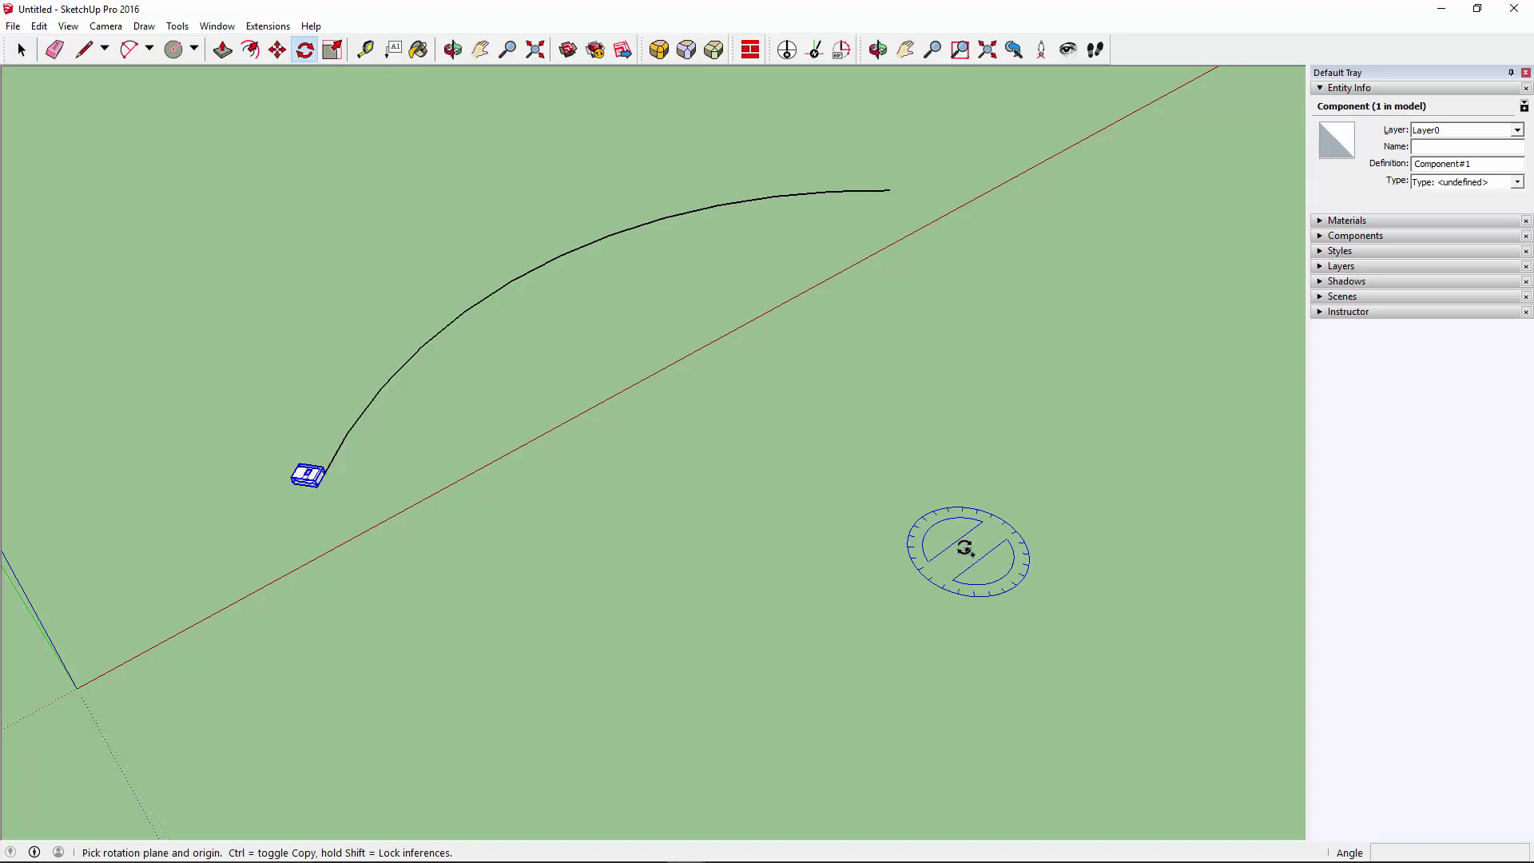
drag(965, 548, 151, 349)
mouse_move(151, 349)
middle_down()
mouse_move(392, 257)
mouse_move(384, 316)
middle_up()
click(361, 322)
scroll(366, 326, down, 2)
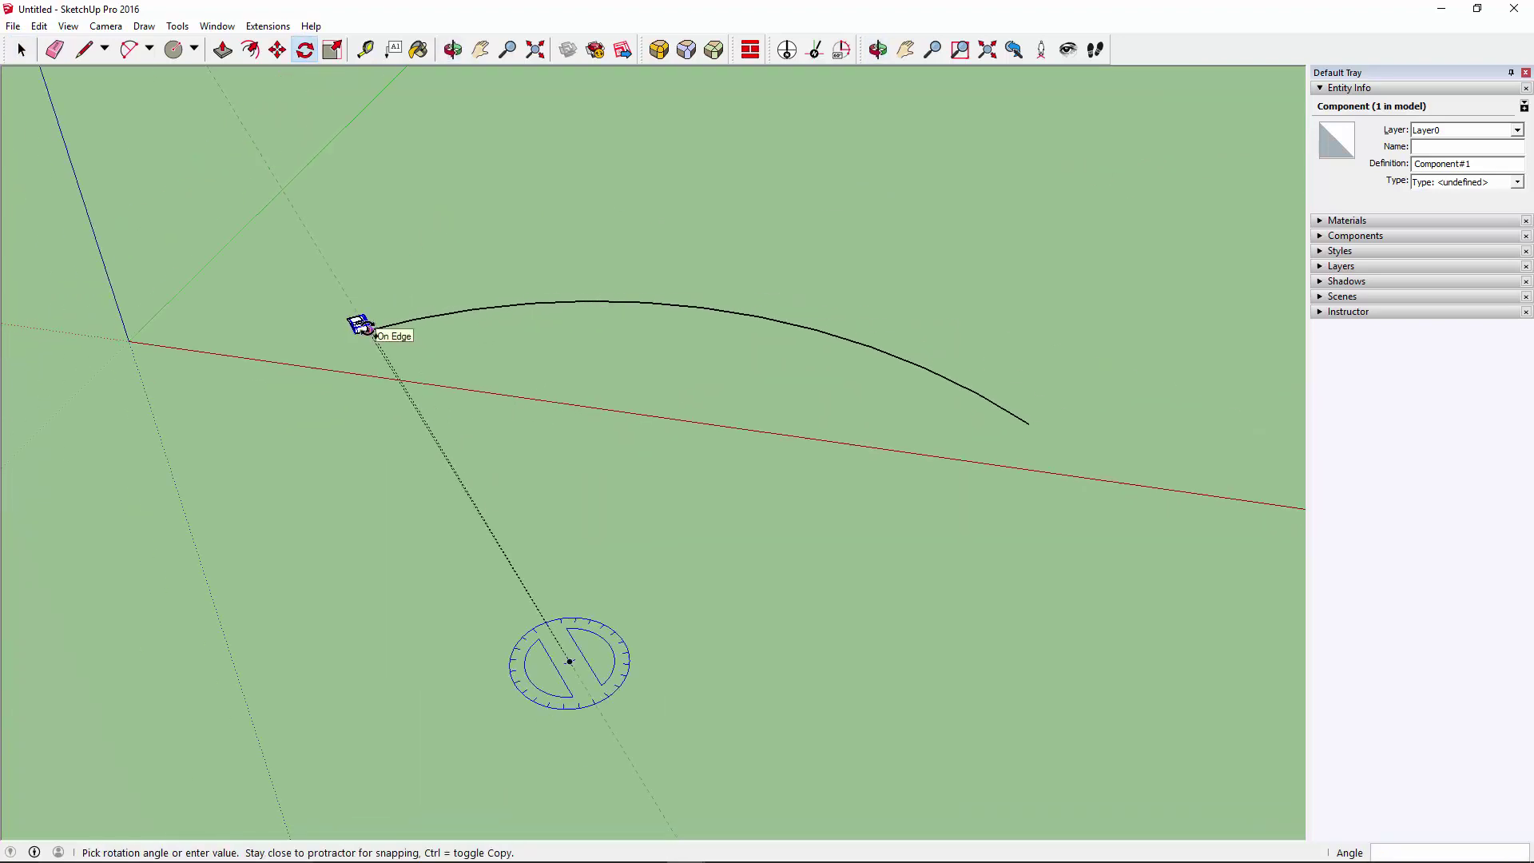
scroll(361, 326, down, 1)
scroll(909, 387, up, 1)
scroll(923, 399, up, 2)
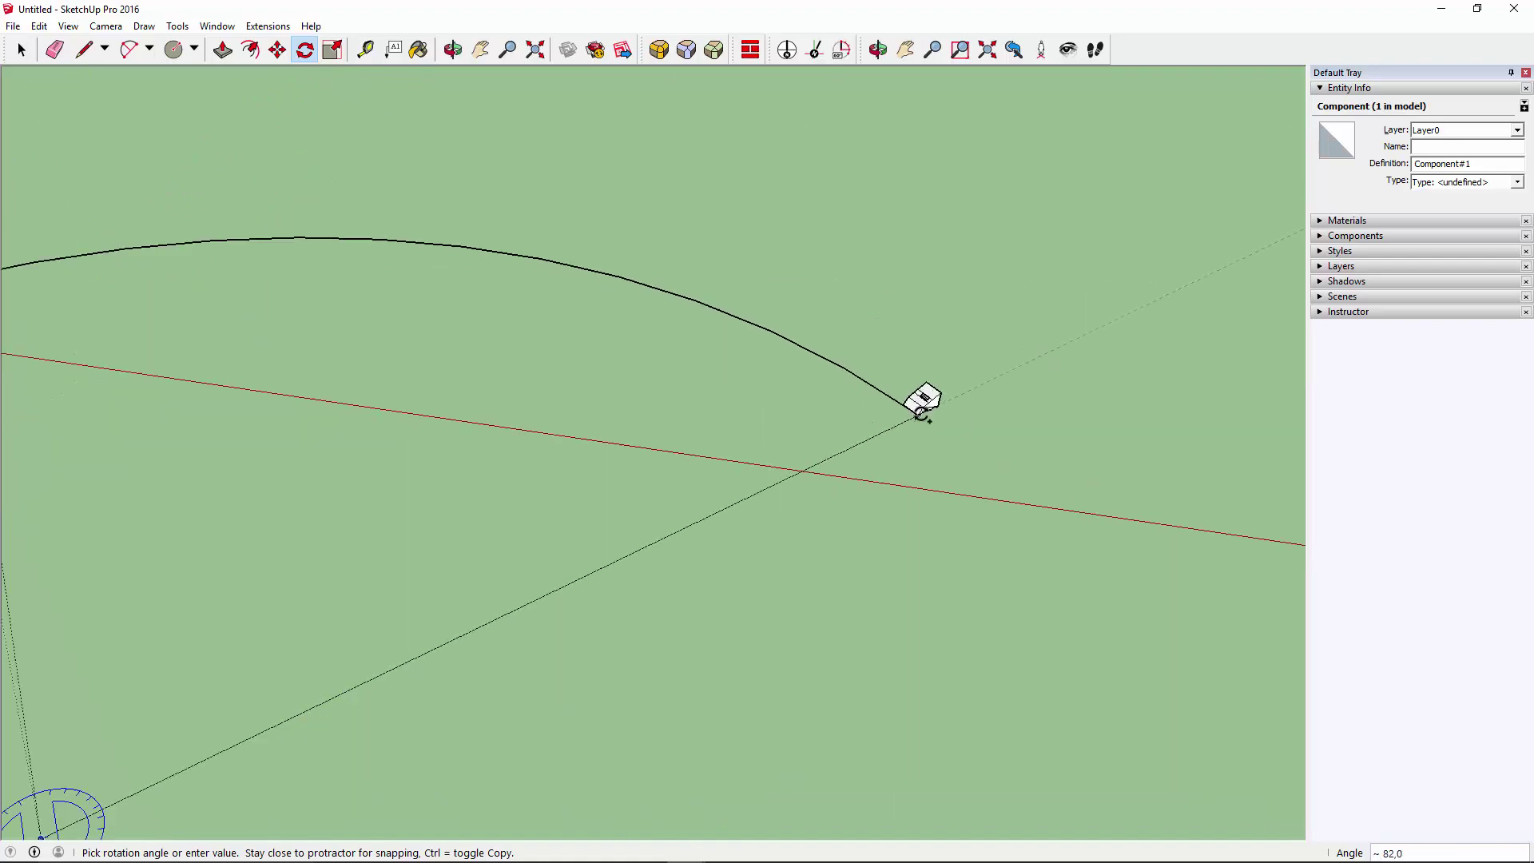
click(921, 411)
Divide the rotated copy into 45 even steps, giving 46 cars along the arc
scroll(1097, 552, down, 2)
text(/5)
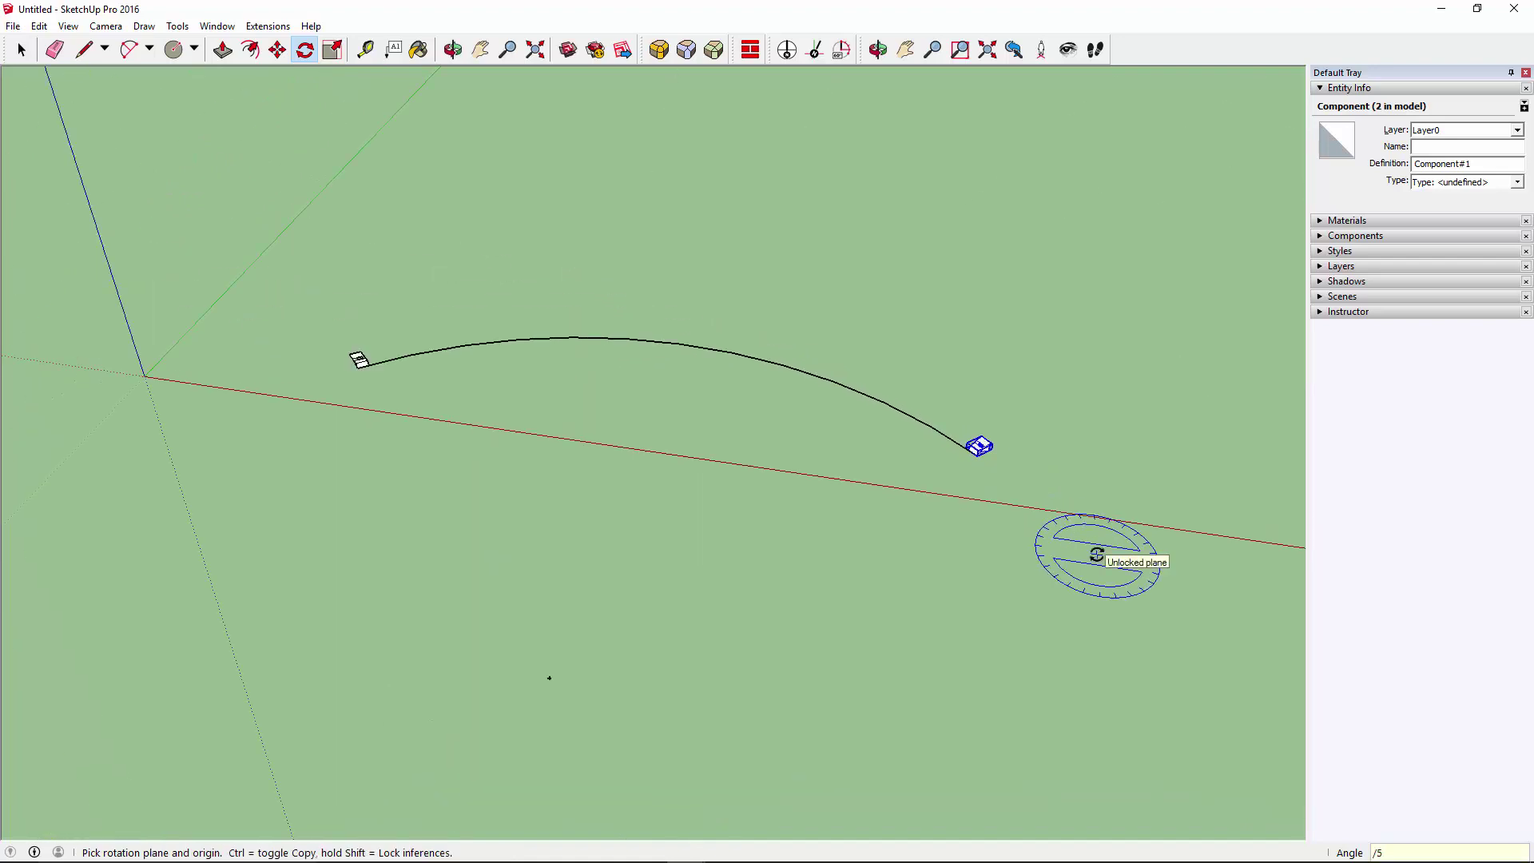
text(0)
key(Return)
text(45)
key(Return)
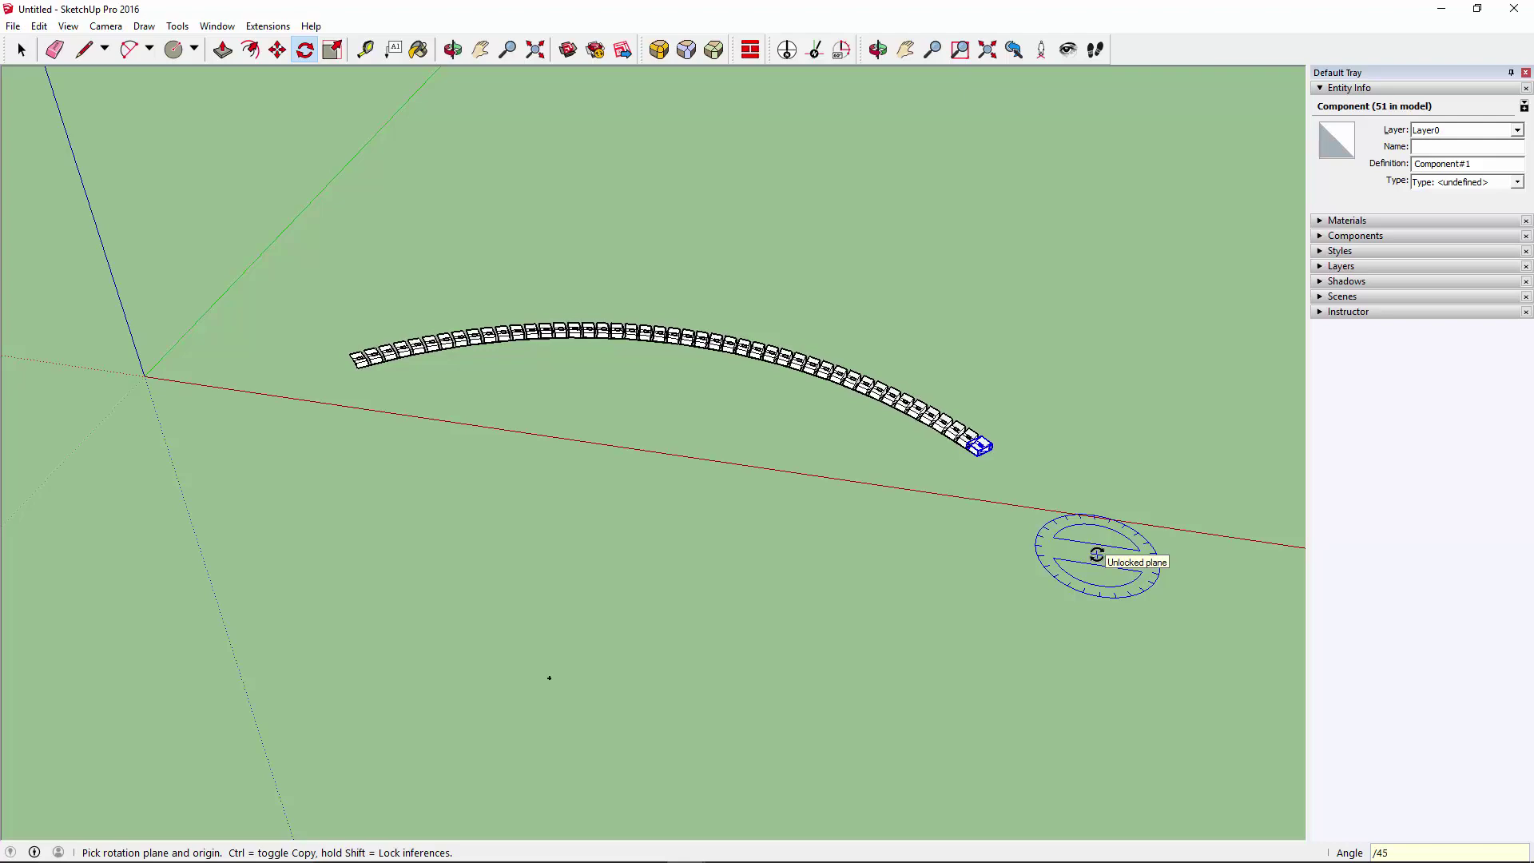
key(space)
scroll(969, 391, up, 3)
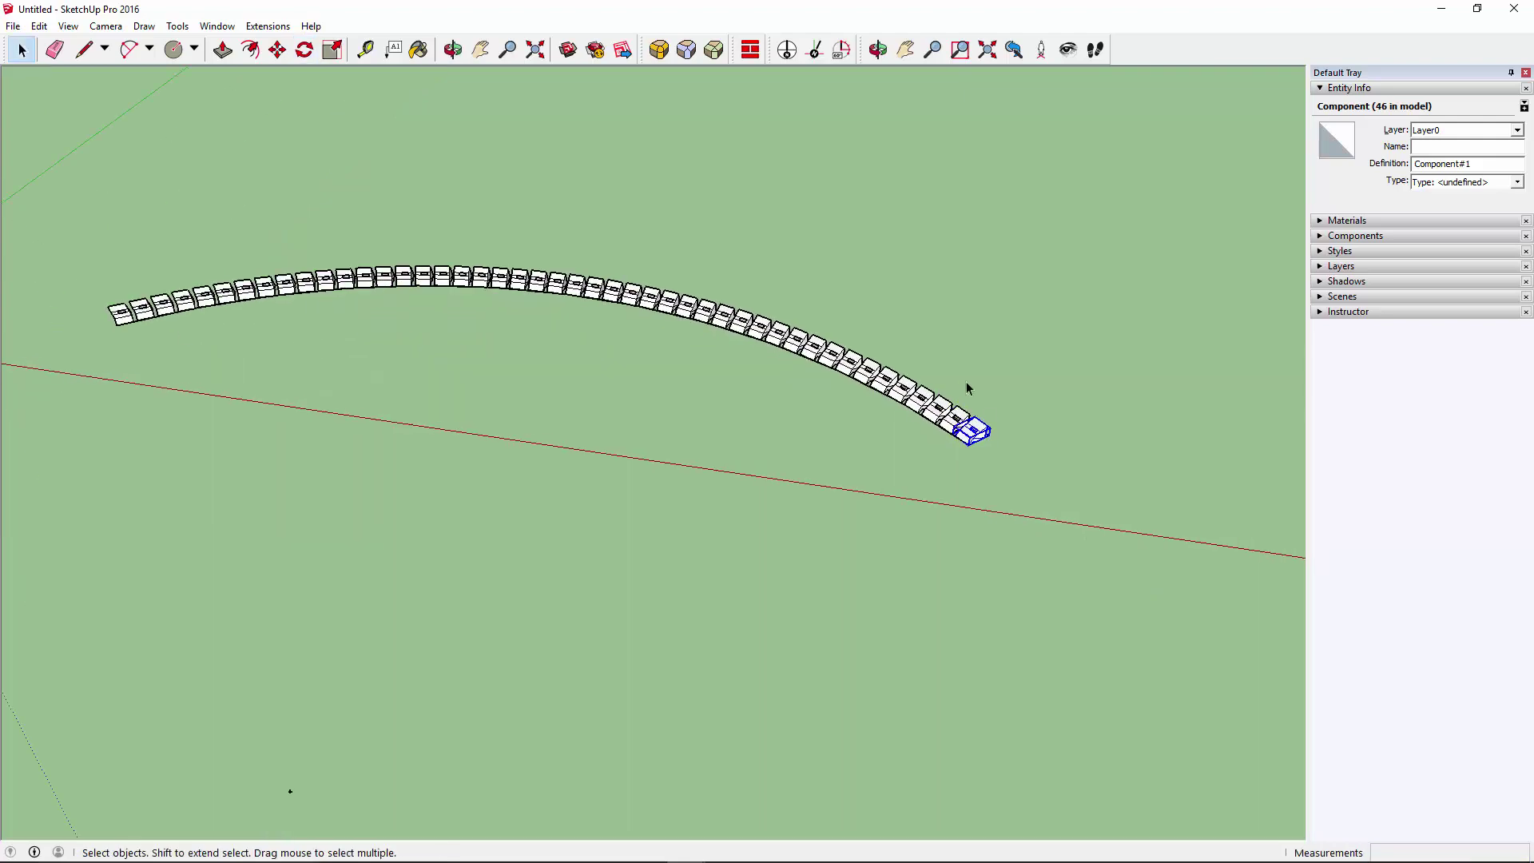
scroll(969, 391, up, 3)
Delete the nine cars at the top of the arc to open a central aisle
mouse_move(969, 391)
middle_down()
mouse_move(622, 255)
mouse_move(336, 304)
mouse_move(682, 476)
mouse_move(1095, 397)
mouse_move(784, 327)
mouse_move(514, 312)
middle_up()
scroll(784, 328, down, 2)
scroll(741, 312, down, 3)
scroll(534, 243, up, 2)
mouse_move(534, 243)
middle_down()
mouse_move(497, 524)
mouse_move(490, 470)
middle_up()
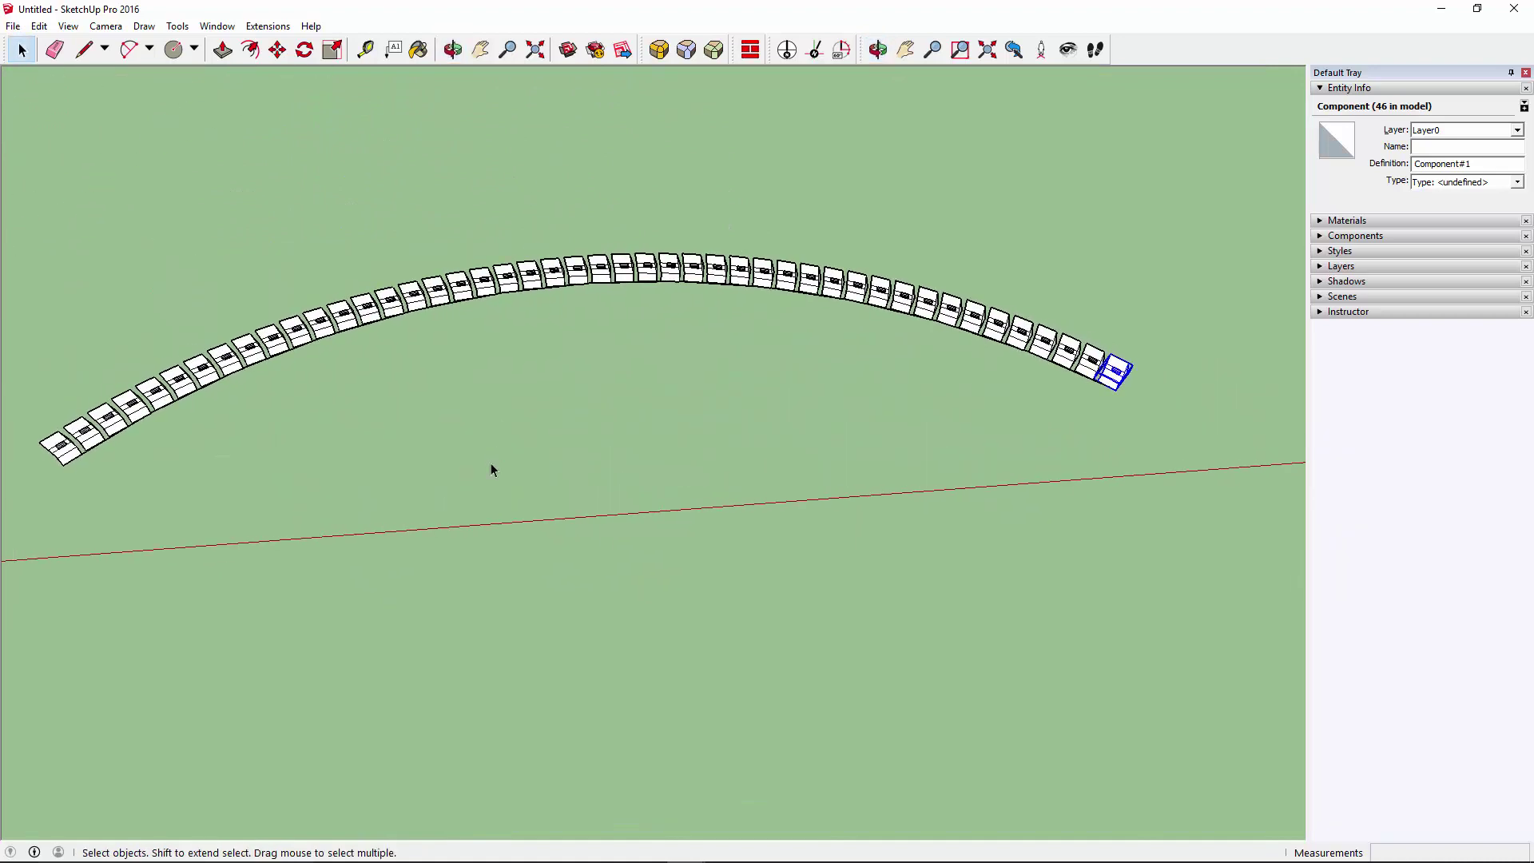
drag(490, 235, 724, 342)
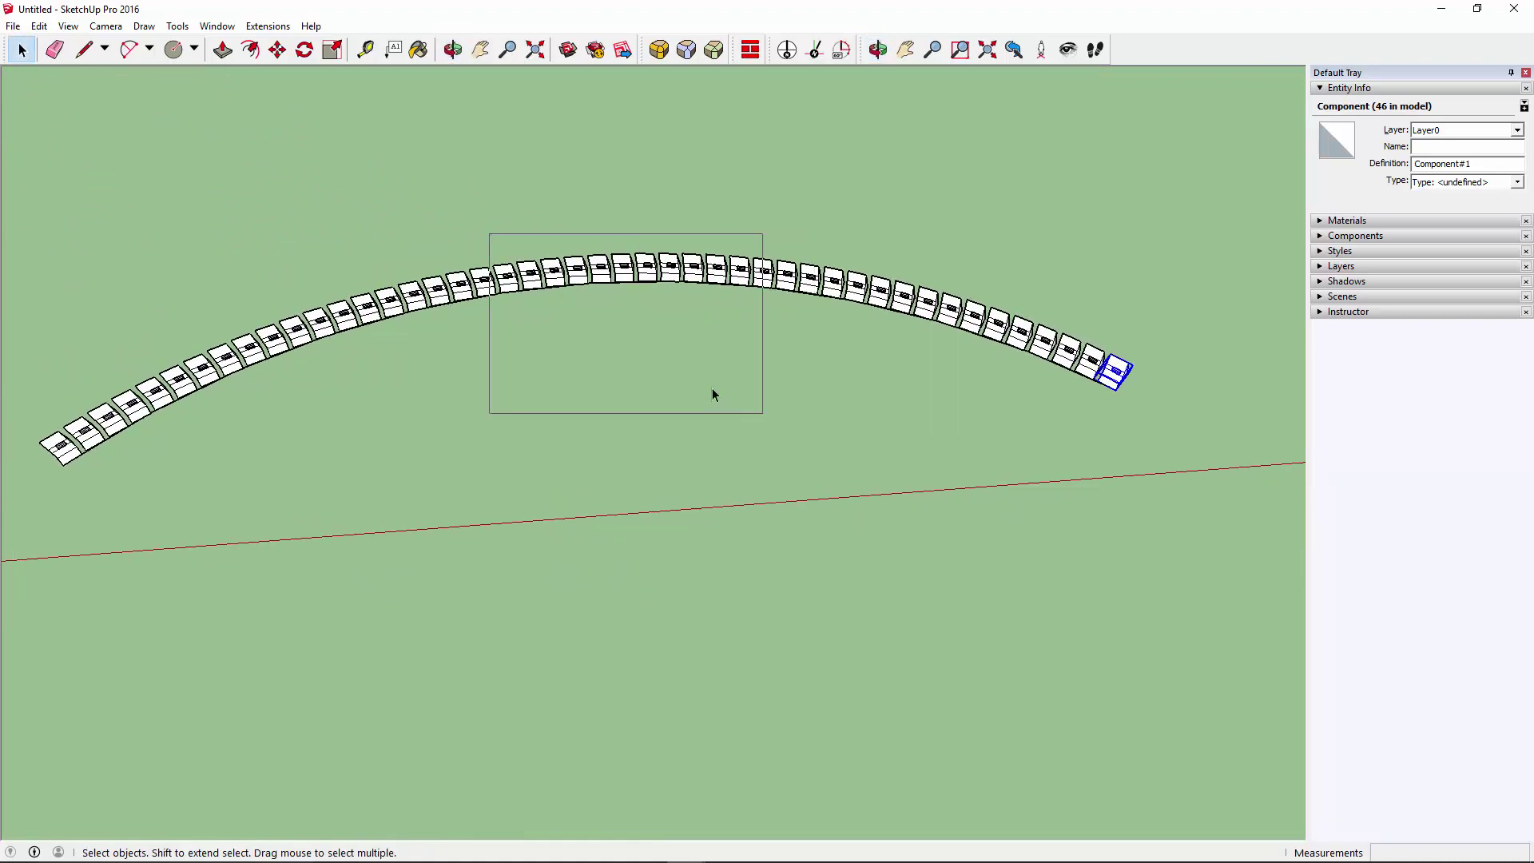
key(Delete)
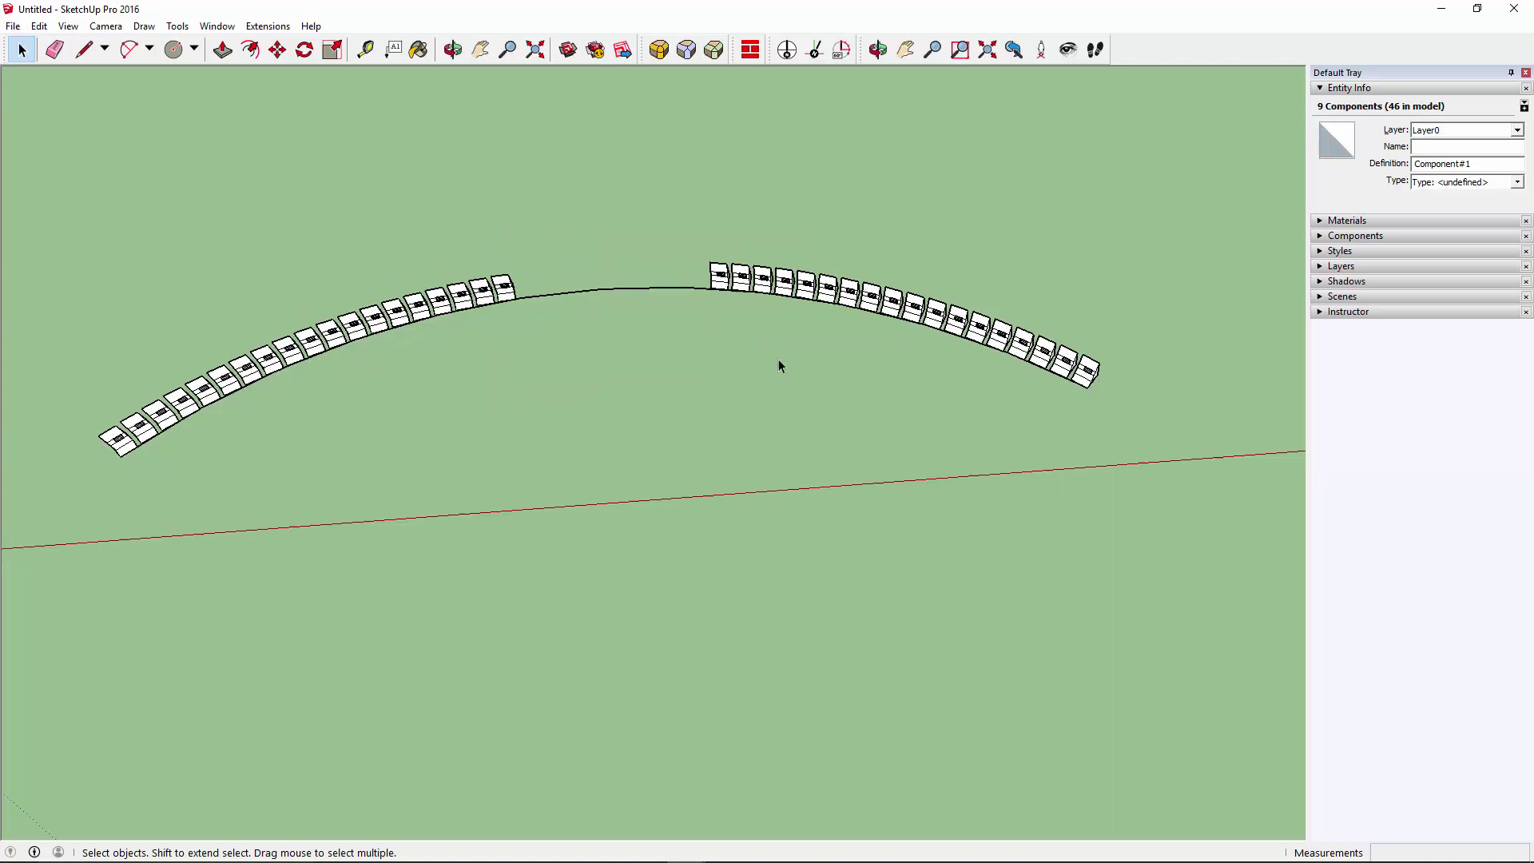
scroll(778, 358, down, 3)
mouse_move(548, 521)
middle_down()
mouse_move(705, 376)
mouse_move(446, 223)
middle_up()
Copy the split car arc just outward and array it into six evenly spaced rows
drag(446, 223, 683, 483)
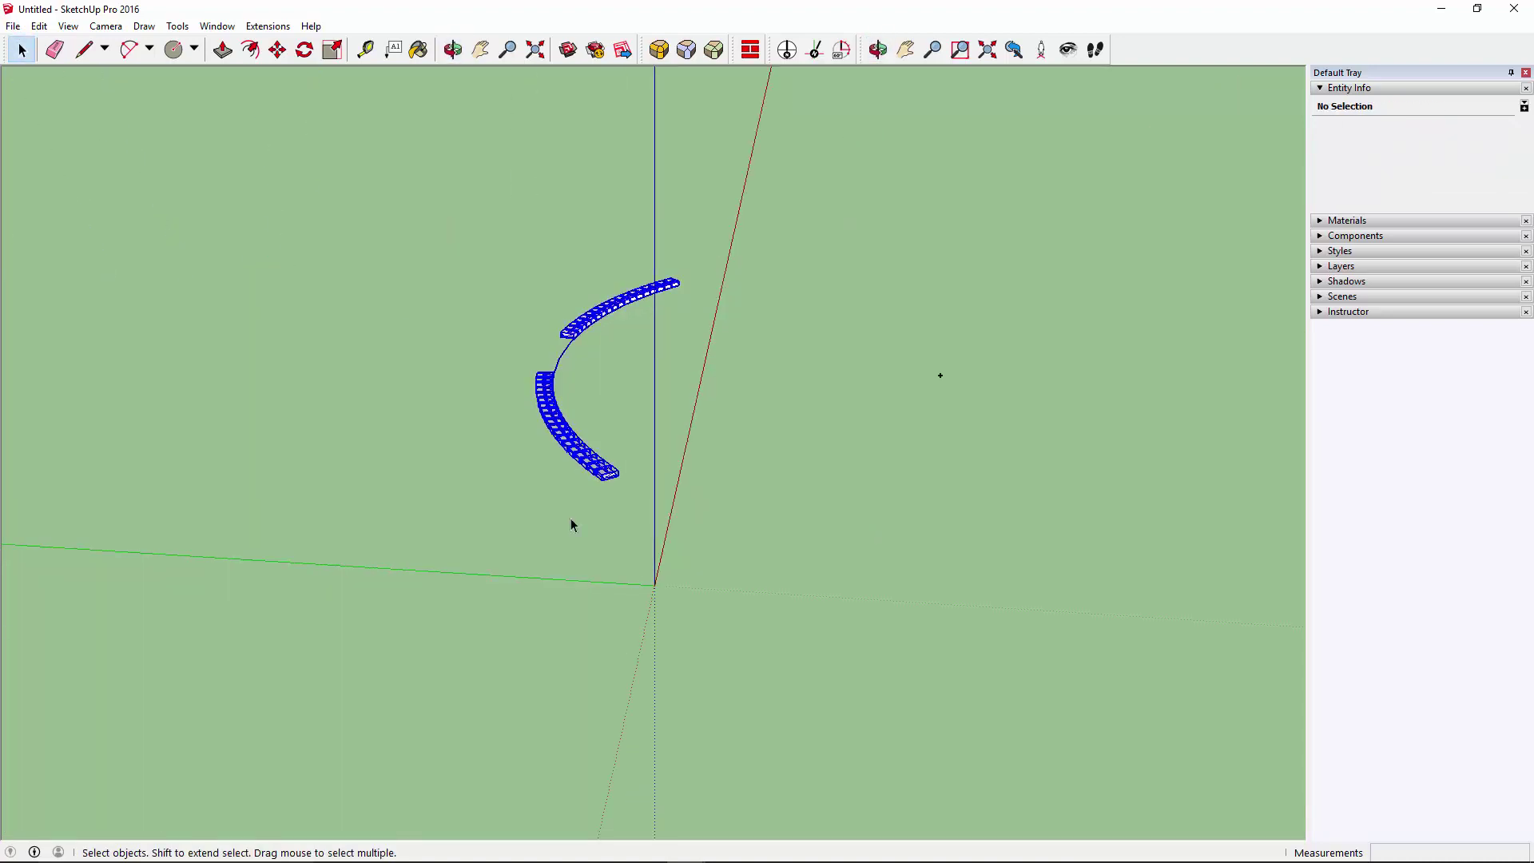
mouse_move(572, 524)
middle_down()
mouse_move(504, 448)
mouse_move(504, 507)
middle_up()
key(m)
middle_drag(638, 444, 669, 465)
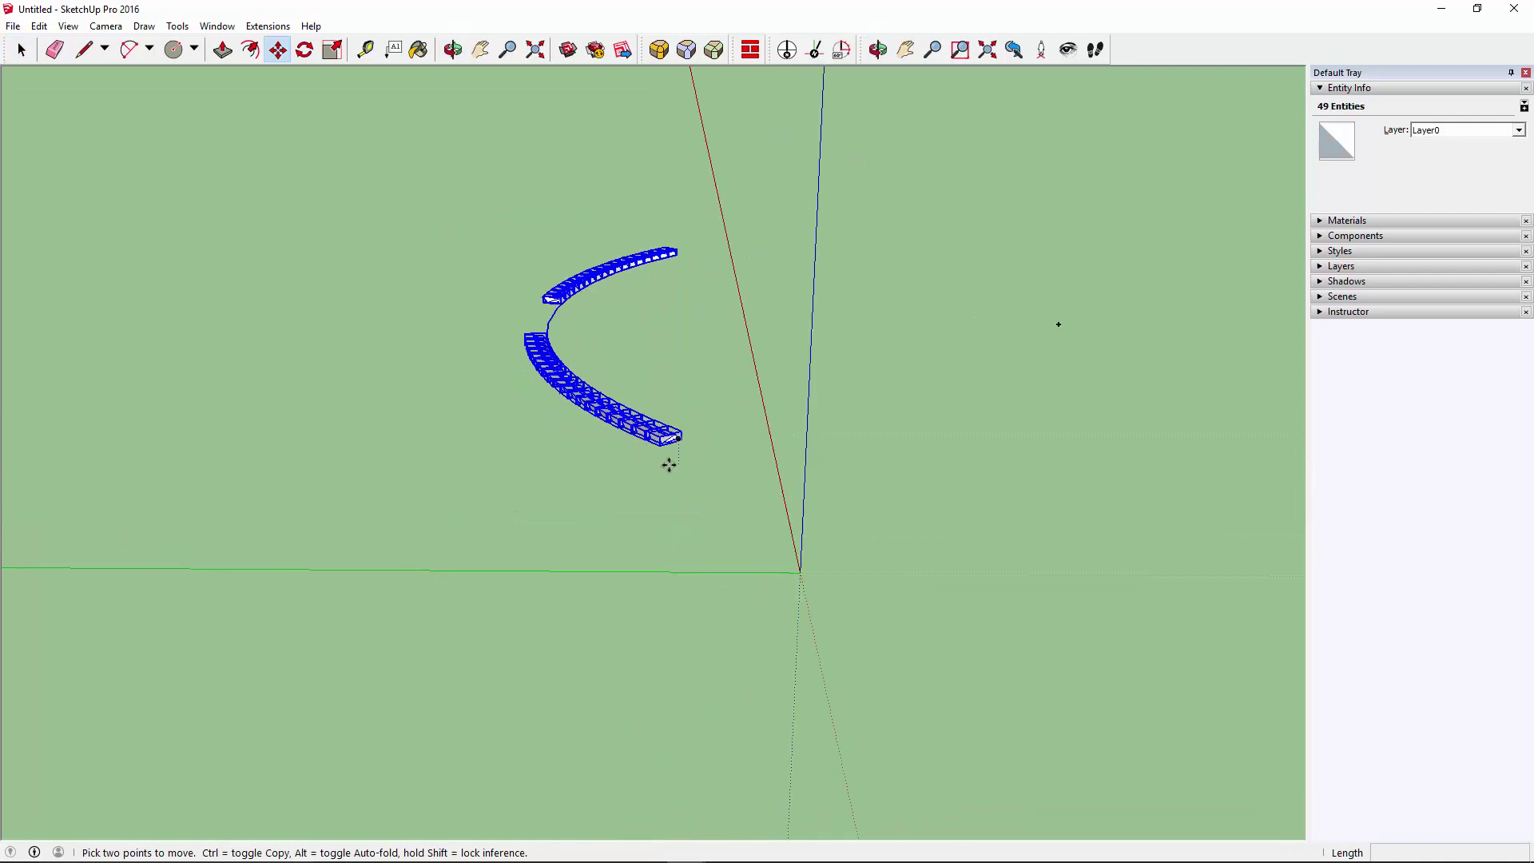
click(685, 452)
key(ctrl)
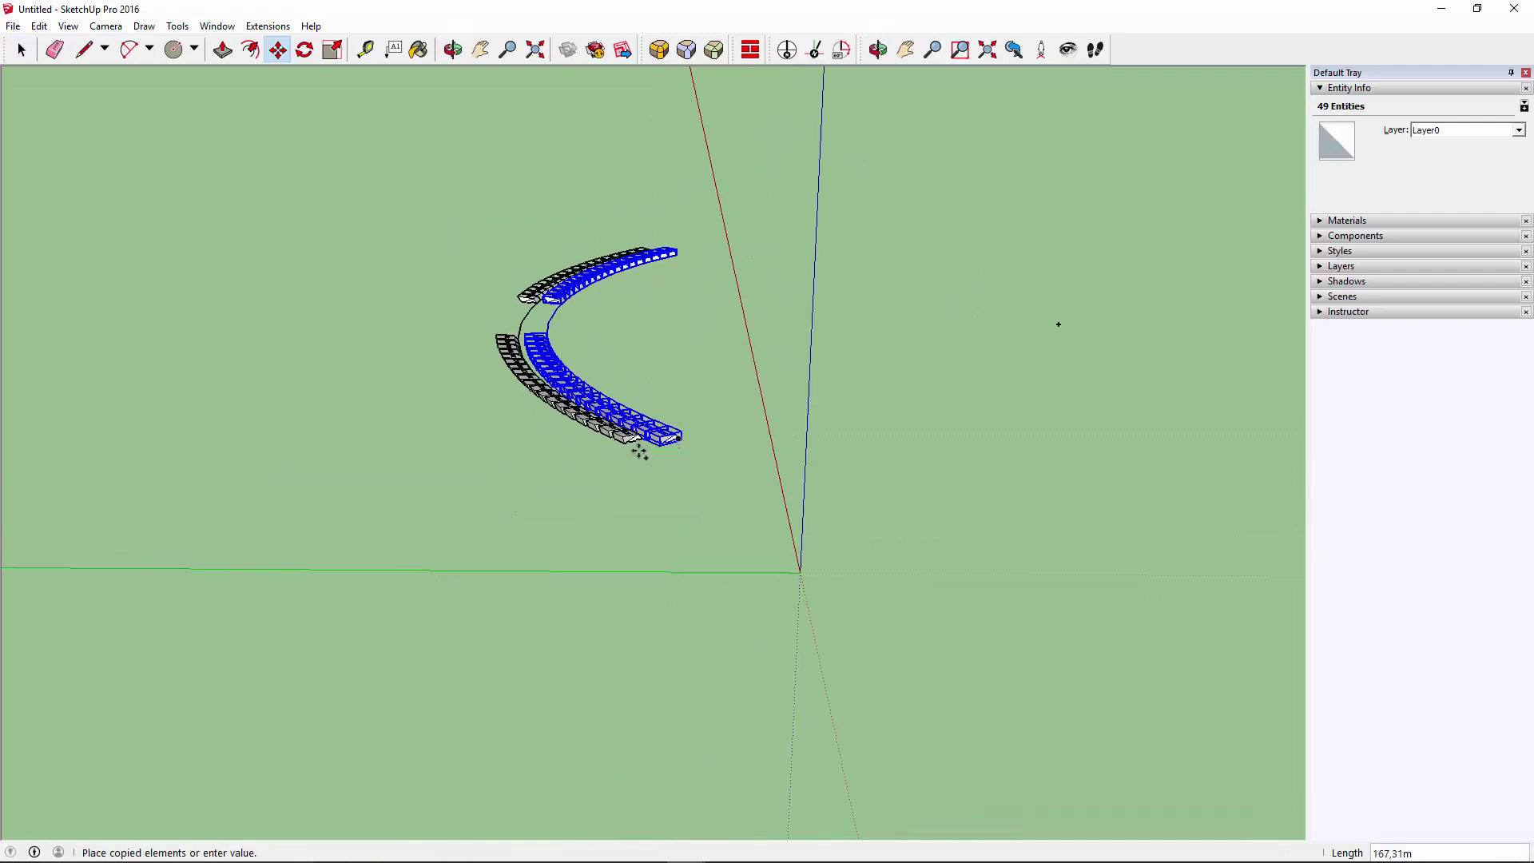
click(631, 452)
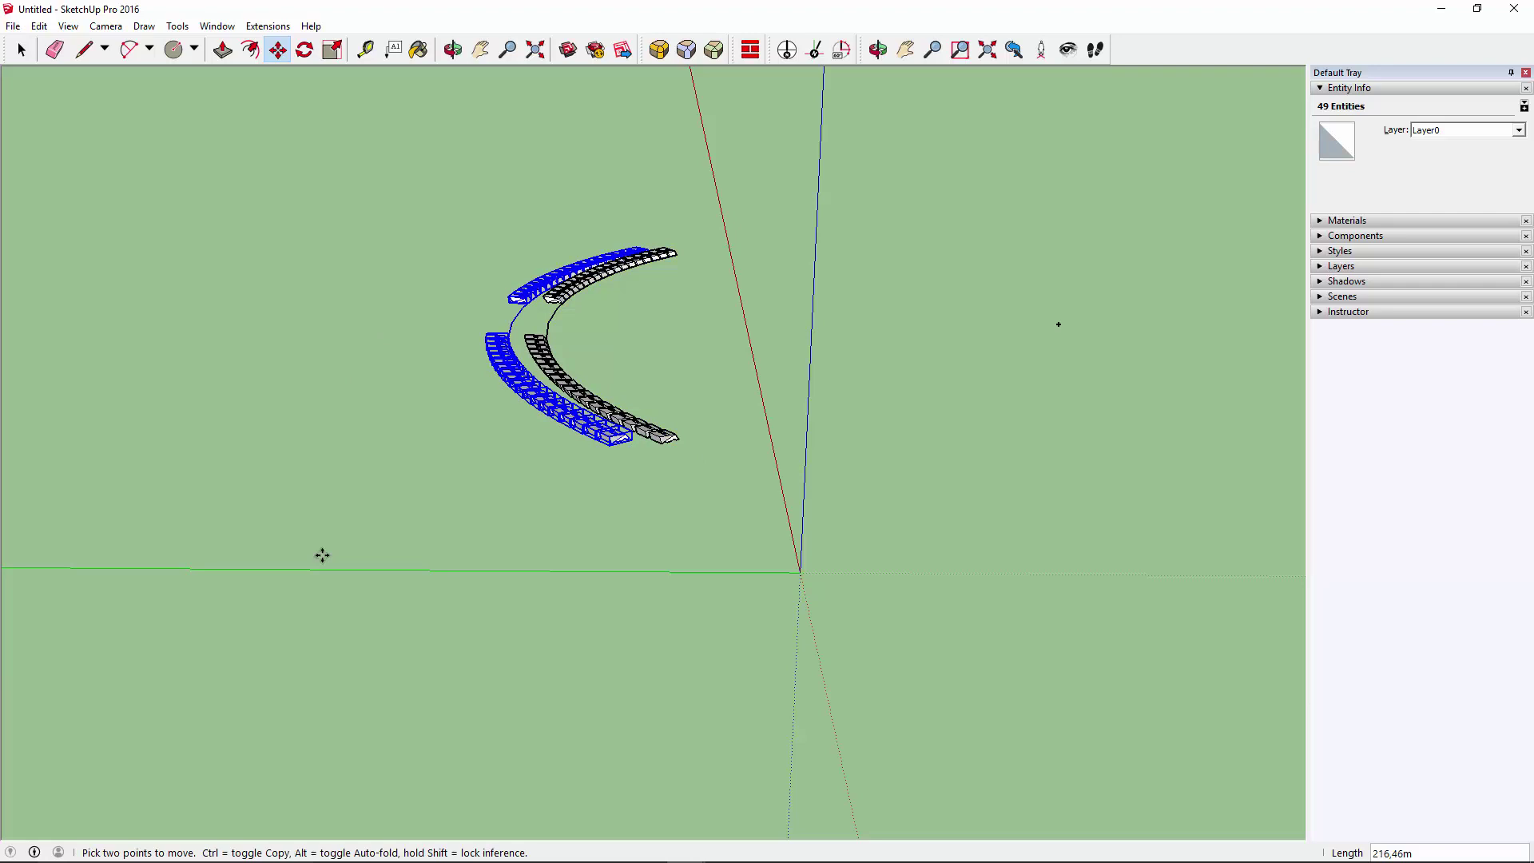
key(Return)
key(space)
click(322, 555)
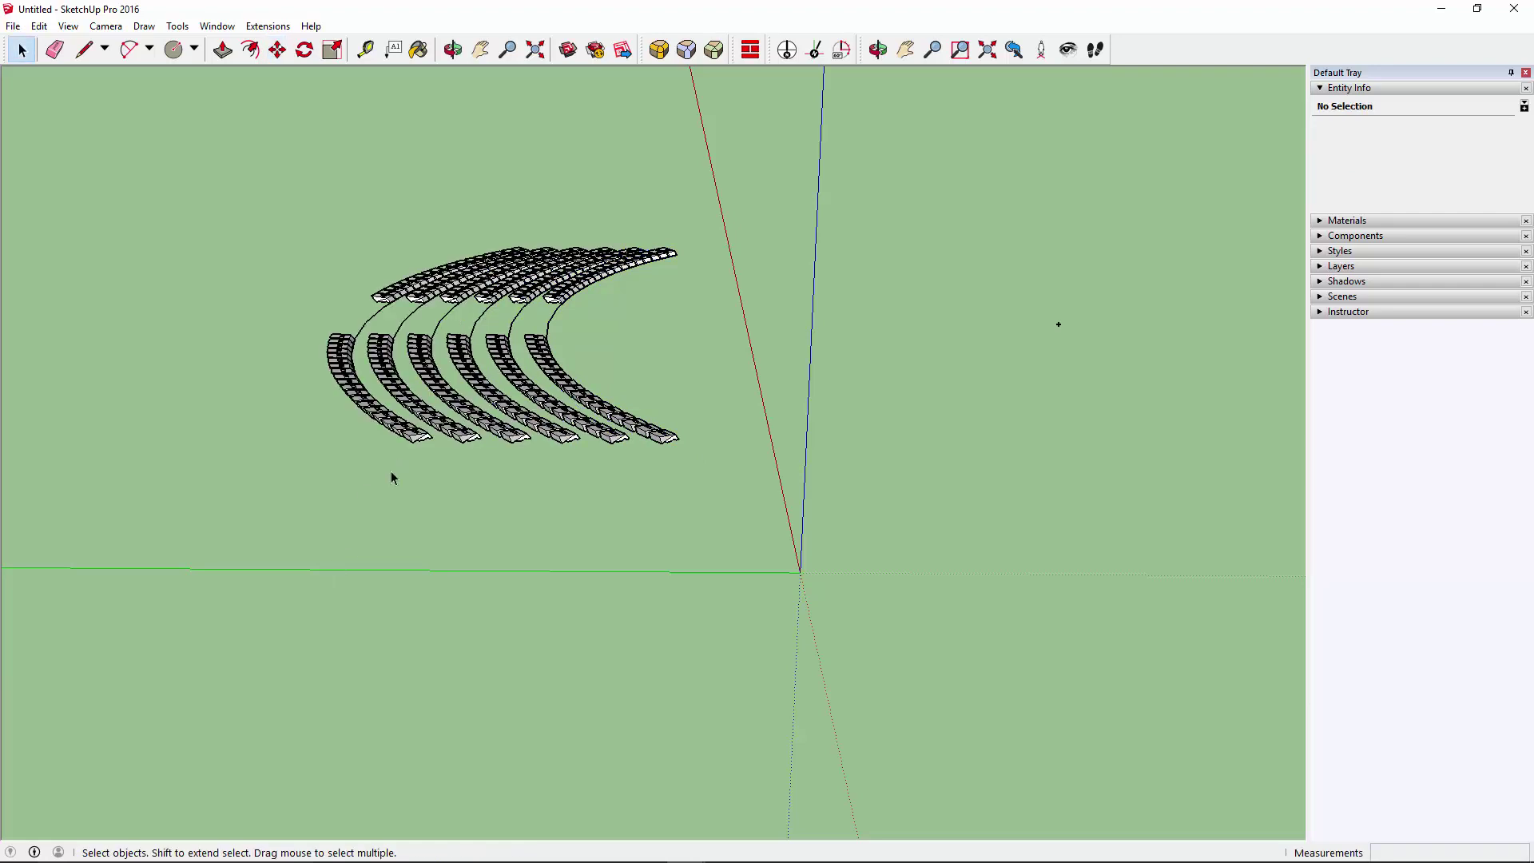
mouse_move(390, 472)
middle_down()
mouse_move(438, 550)
mouse_move(561, 362)
mouse_move(559, 244)
middle_up()
Copy the six-row block sideways to the left, leaving an aisle between blocks
drag(709, 223, 295, 522)
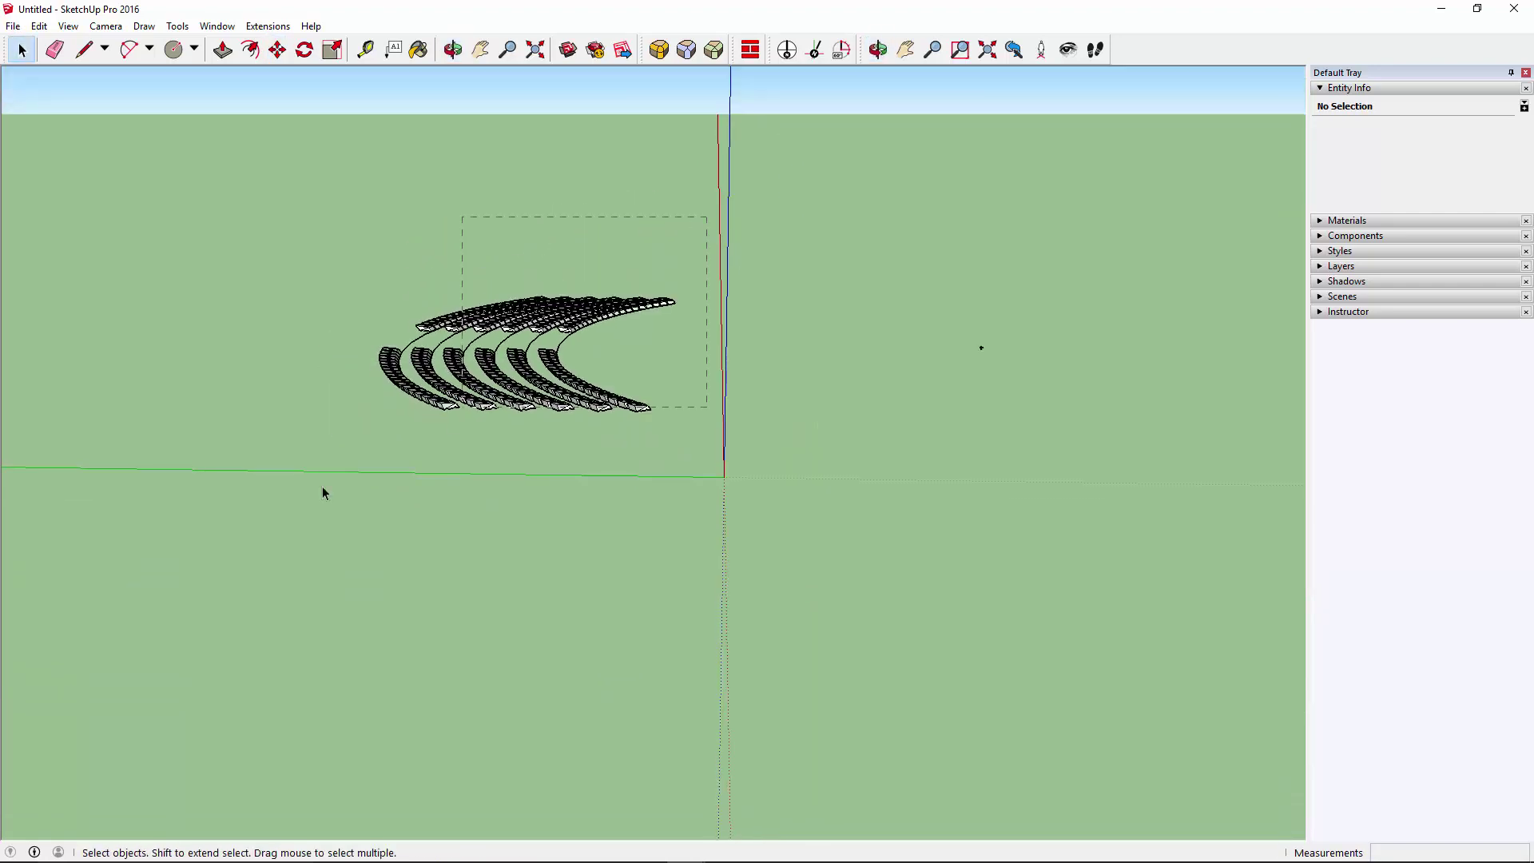
middle_drag(297, 522, 439, 545)
key(m)
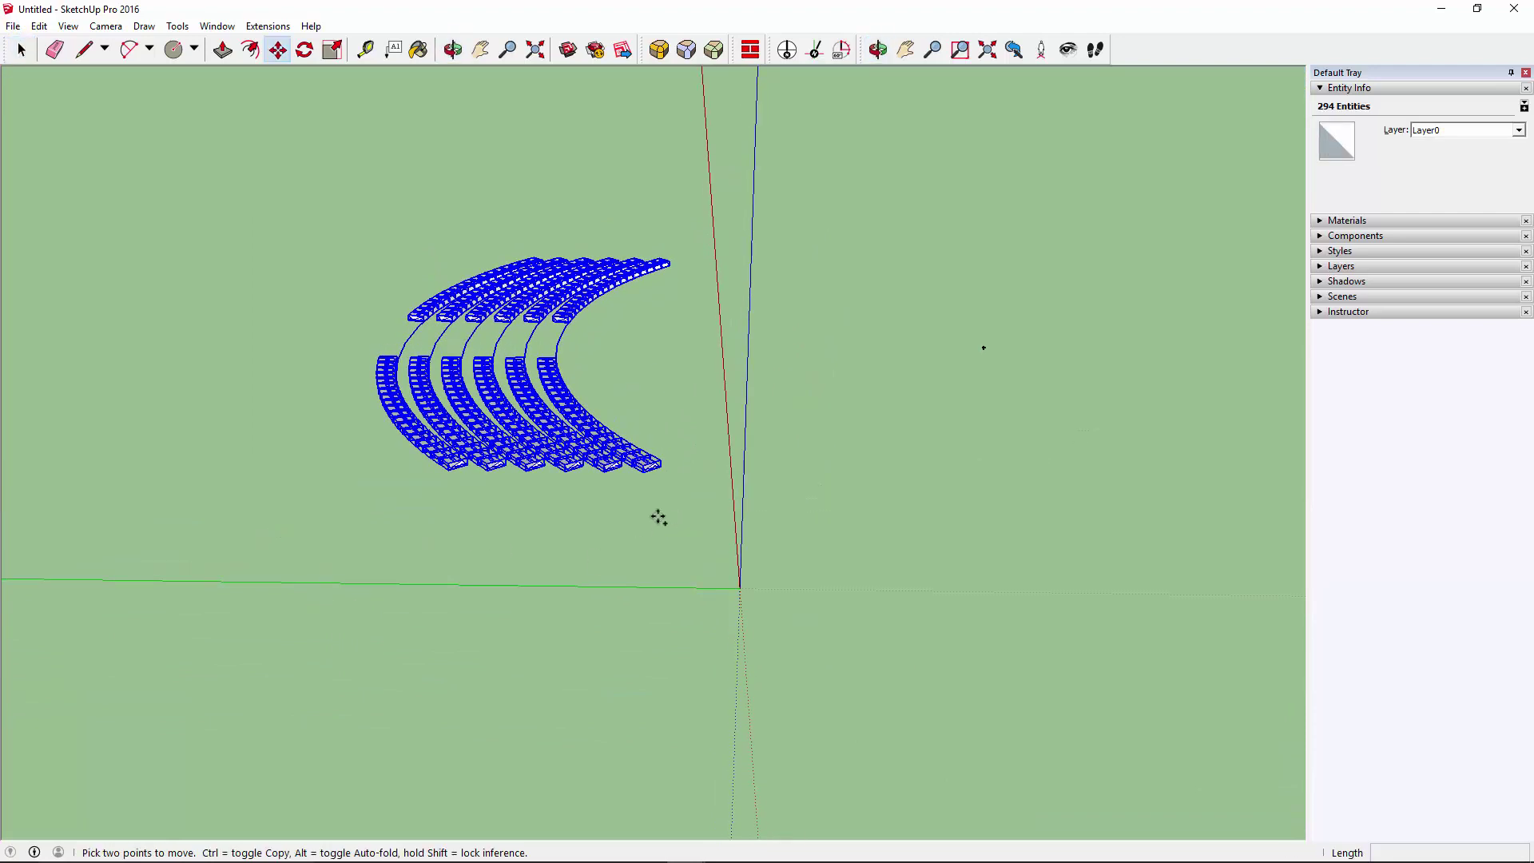
click(662, 521)
key(ctrl)
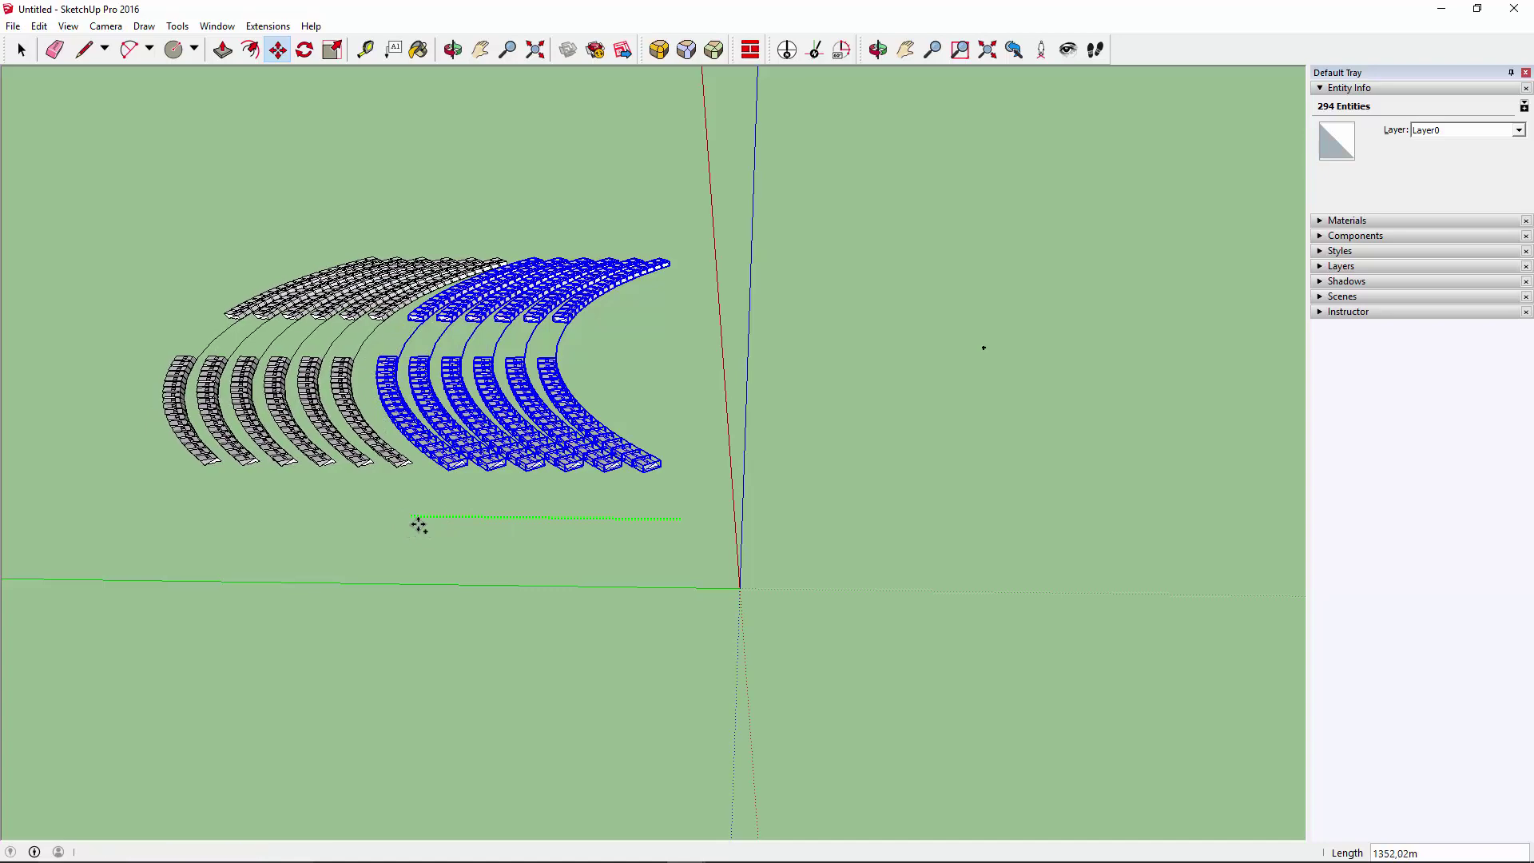
click(418, 524)
middle_drag(311, 524, 358, 349)
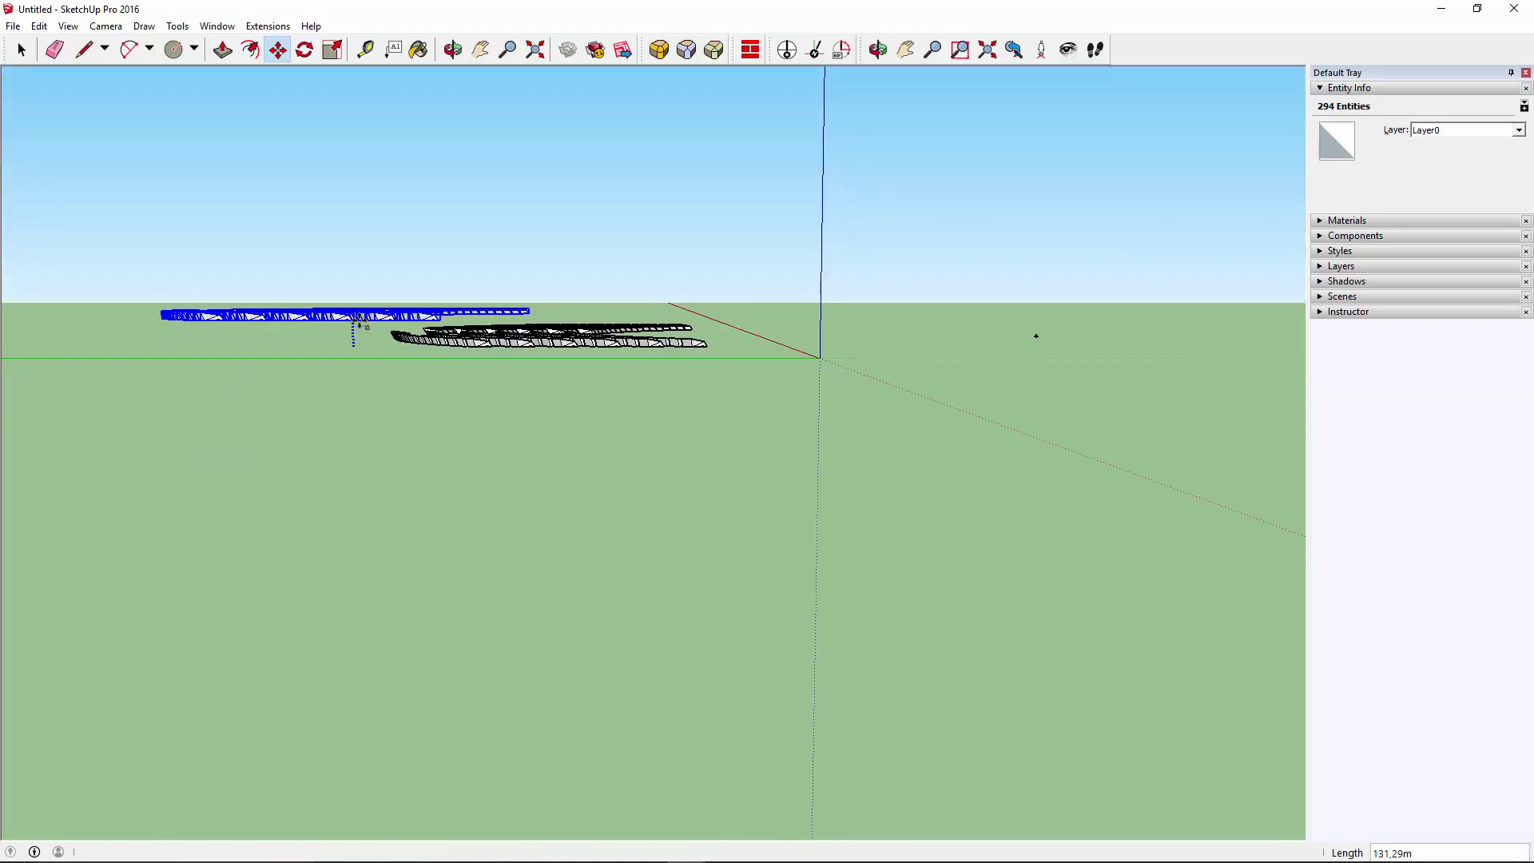
middle_drag(352, 332, 357, 589)
Copy a third block further left, then select all the rows
middle_drag(658, 413, 586, 548)
click(583, 543)
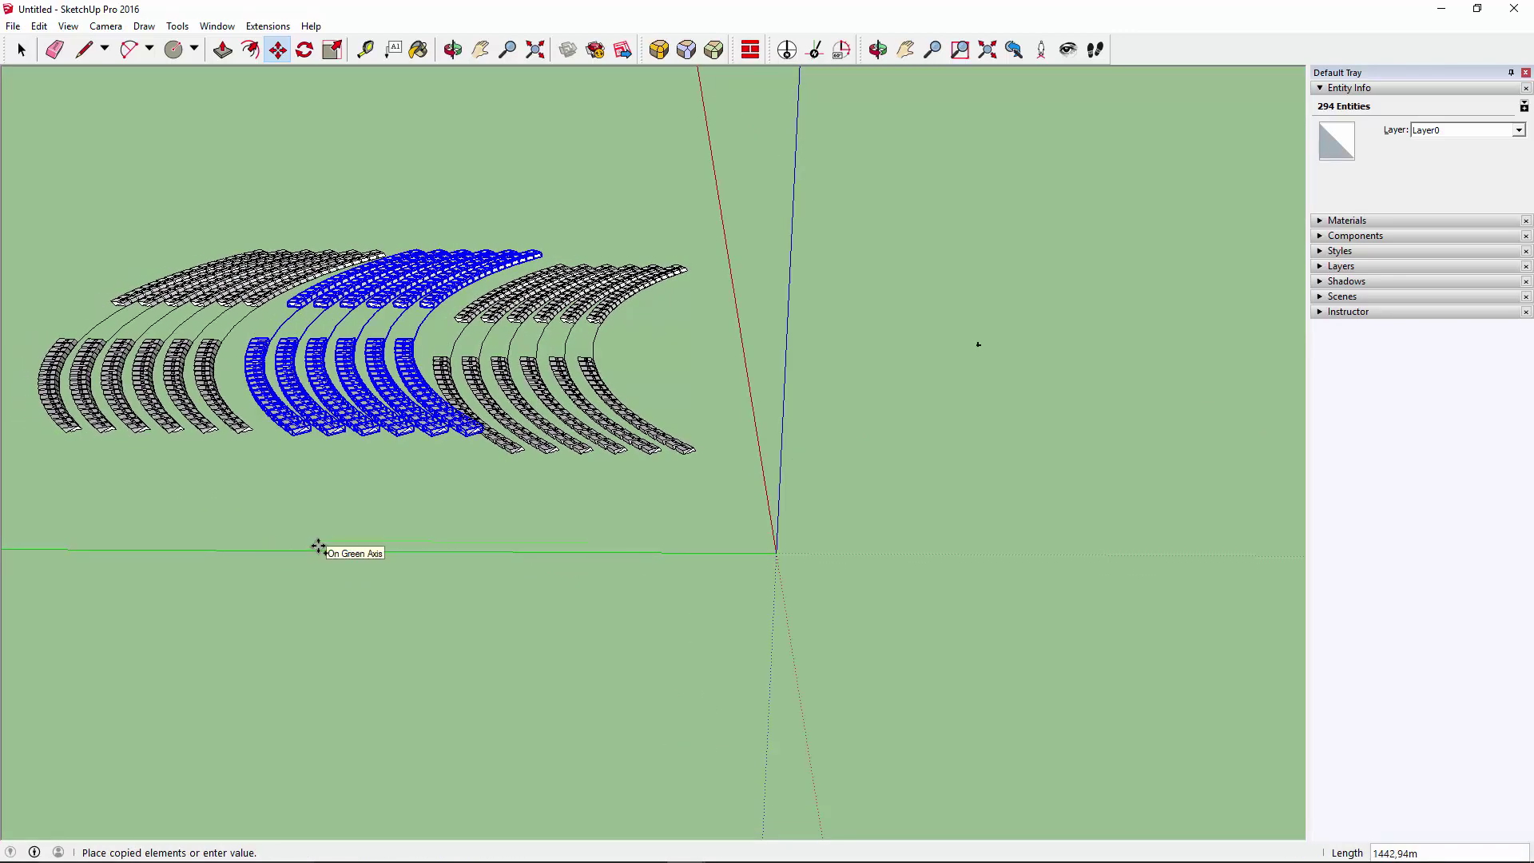
click(316, 550)
mouse_move(311, 513)
middle_down()
mouse_move(301, 411)
mouse_move(301, 463)
middle_up()
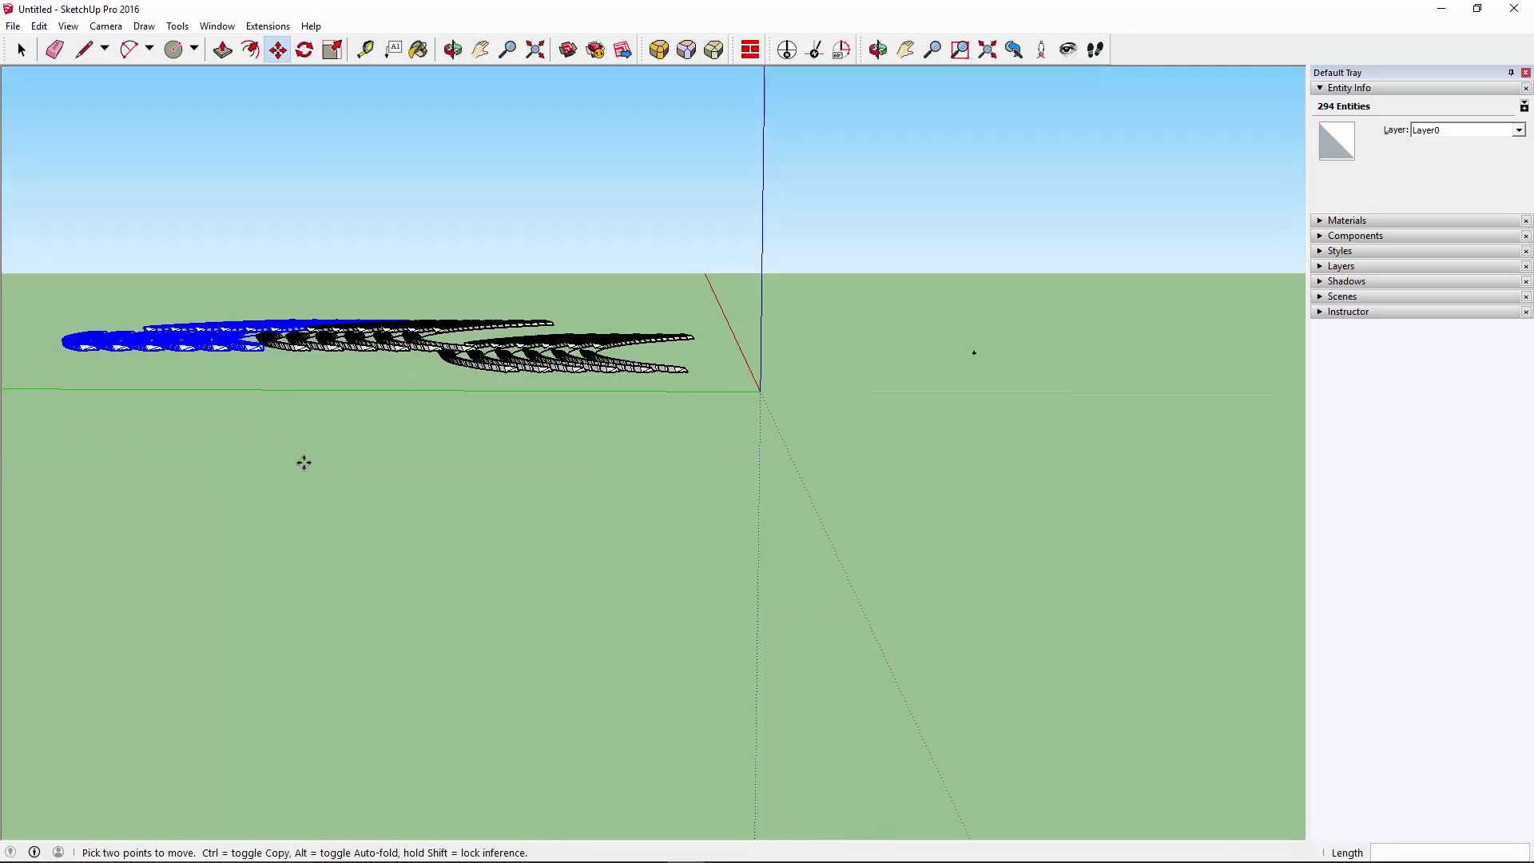
key(space)
middle_drag(650, 428, 565, 640)
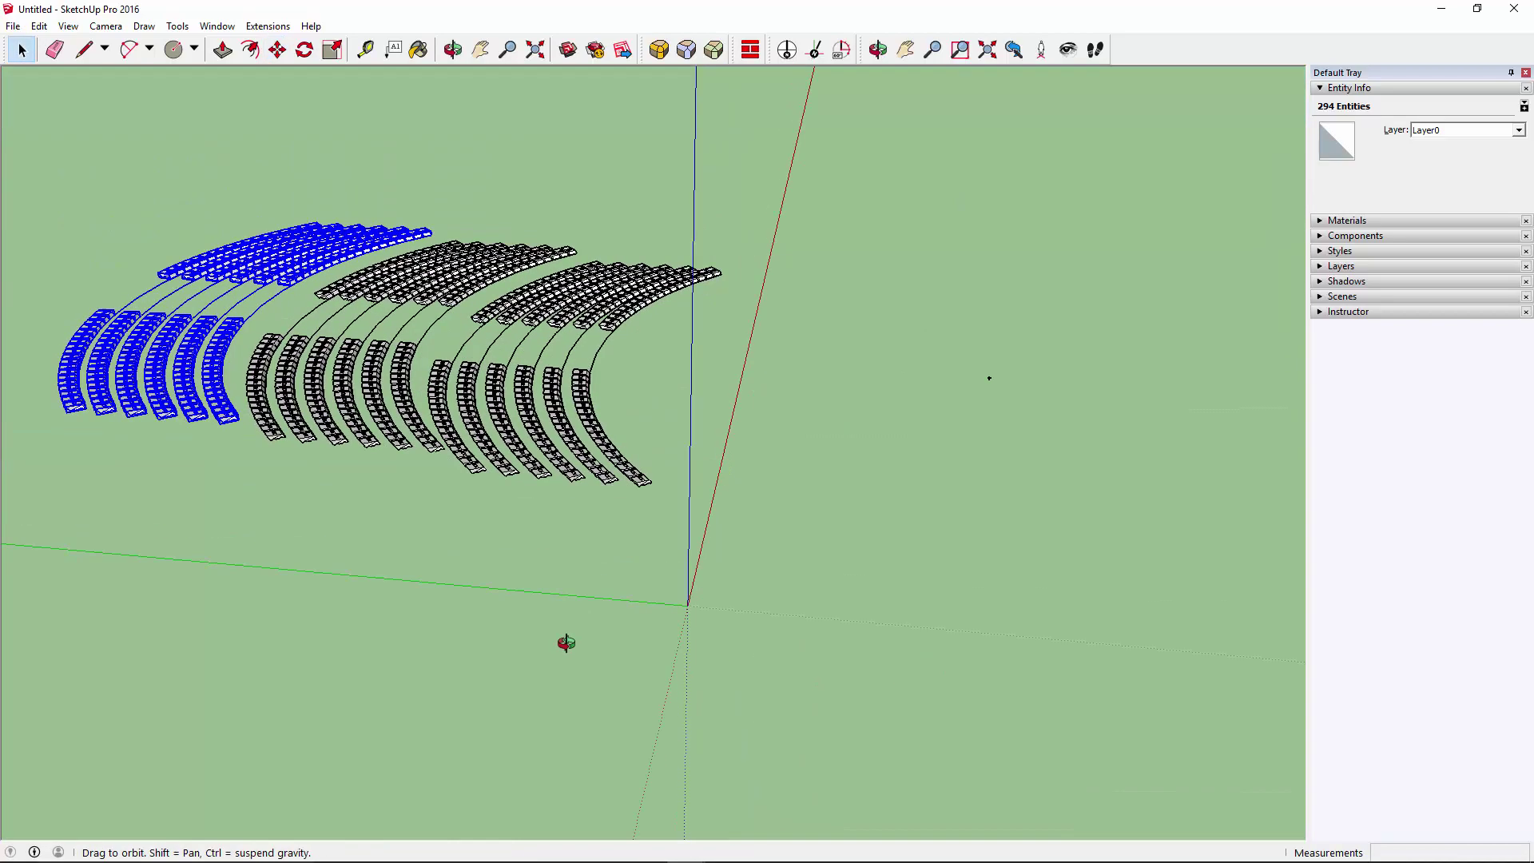
drag(700, 207, 285, 432)
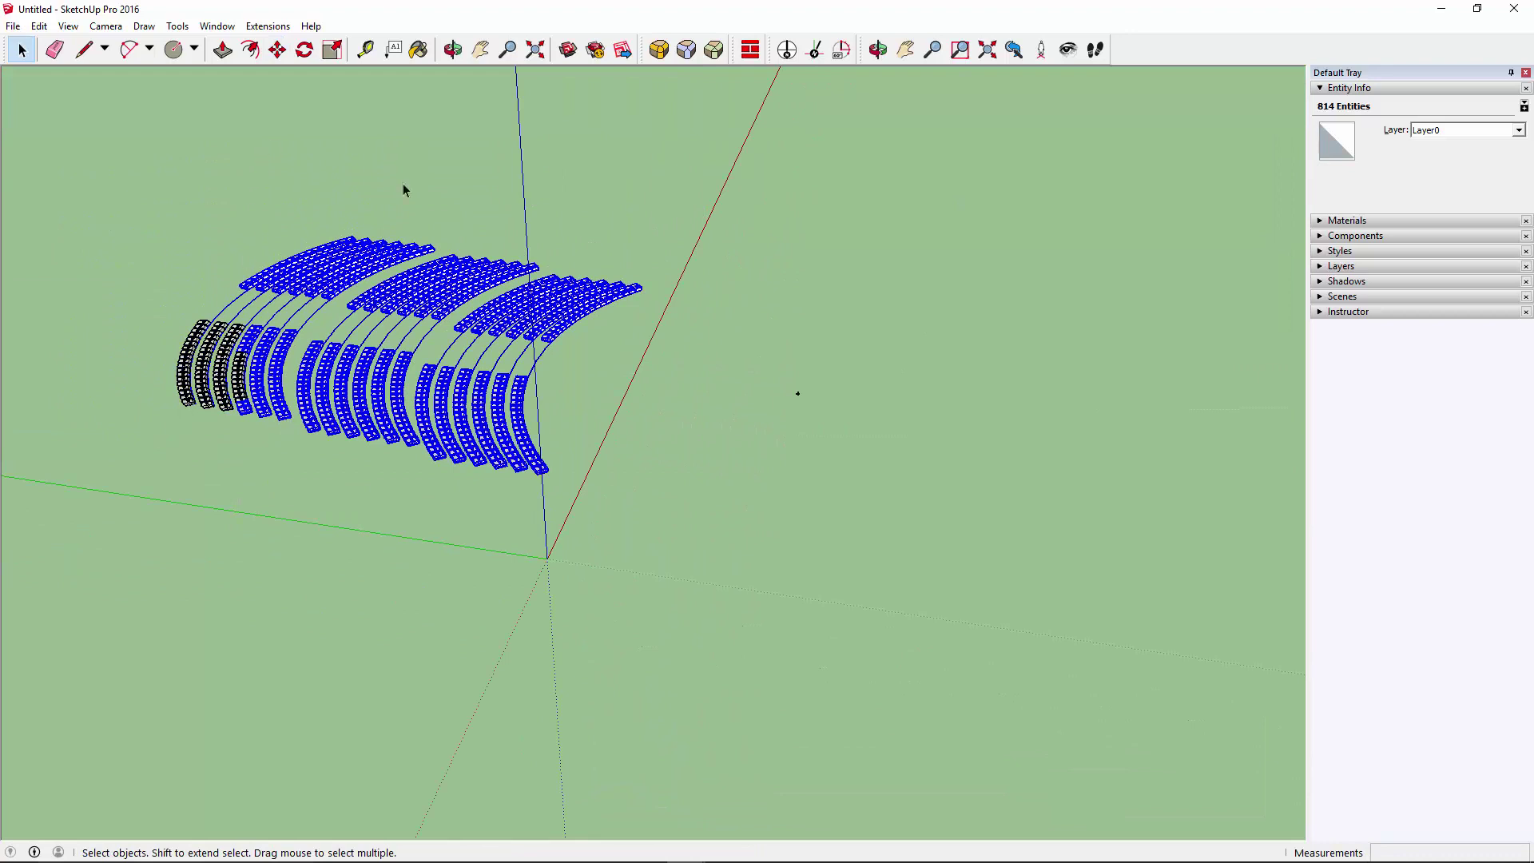
drag(1, 639, 36, 620)
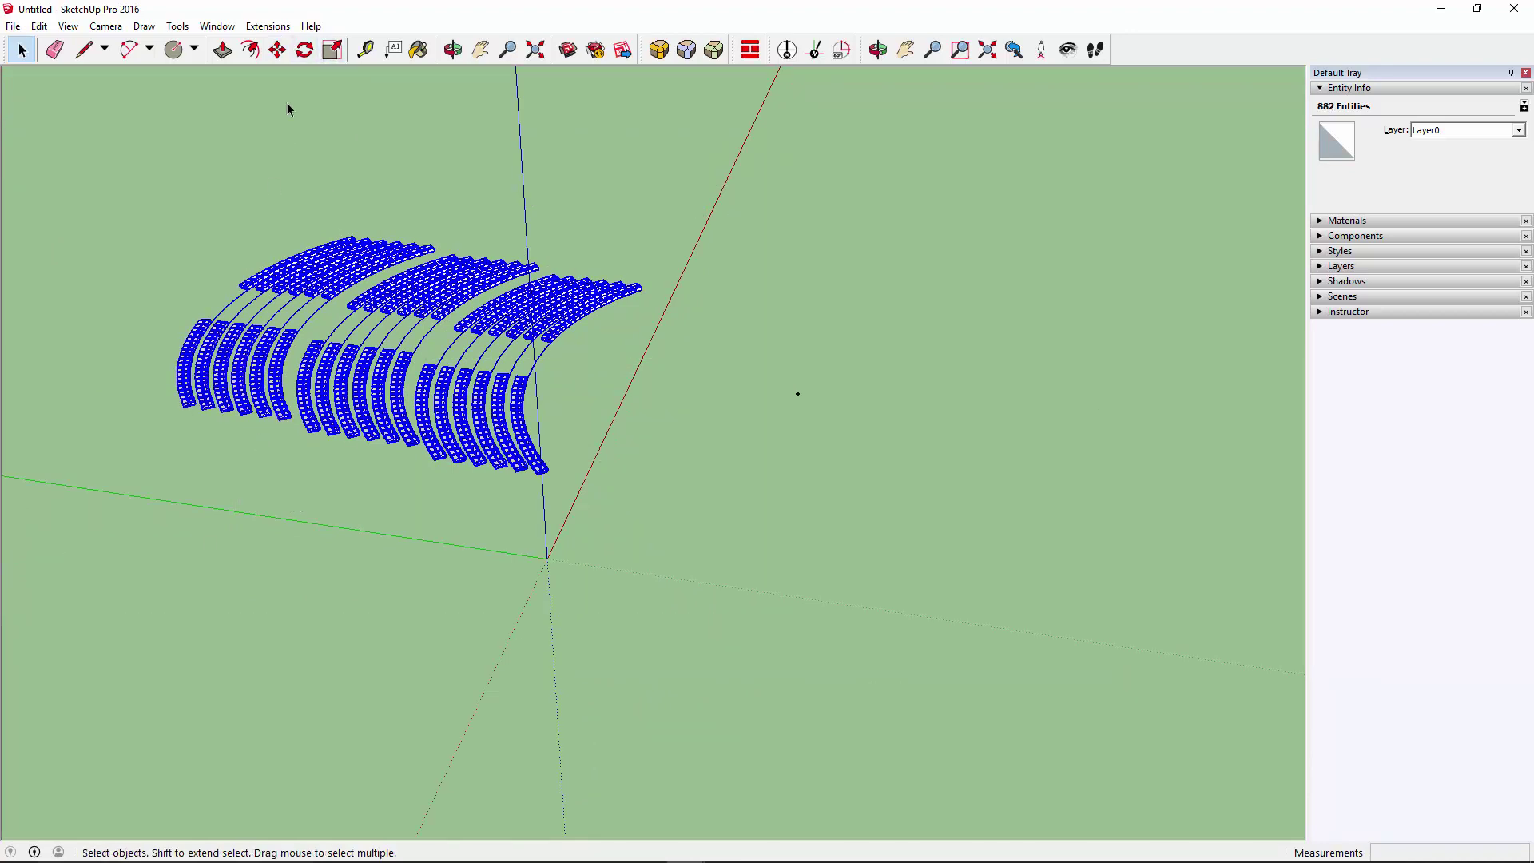
Rotate-copy the whole section about the center point and enter x2 for two copies
click(302, 61)
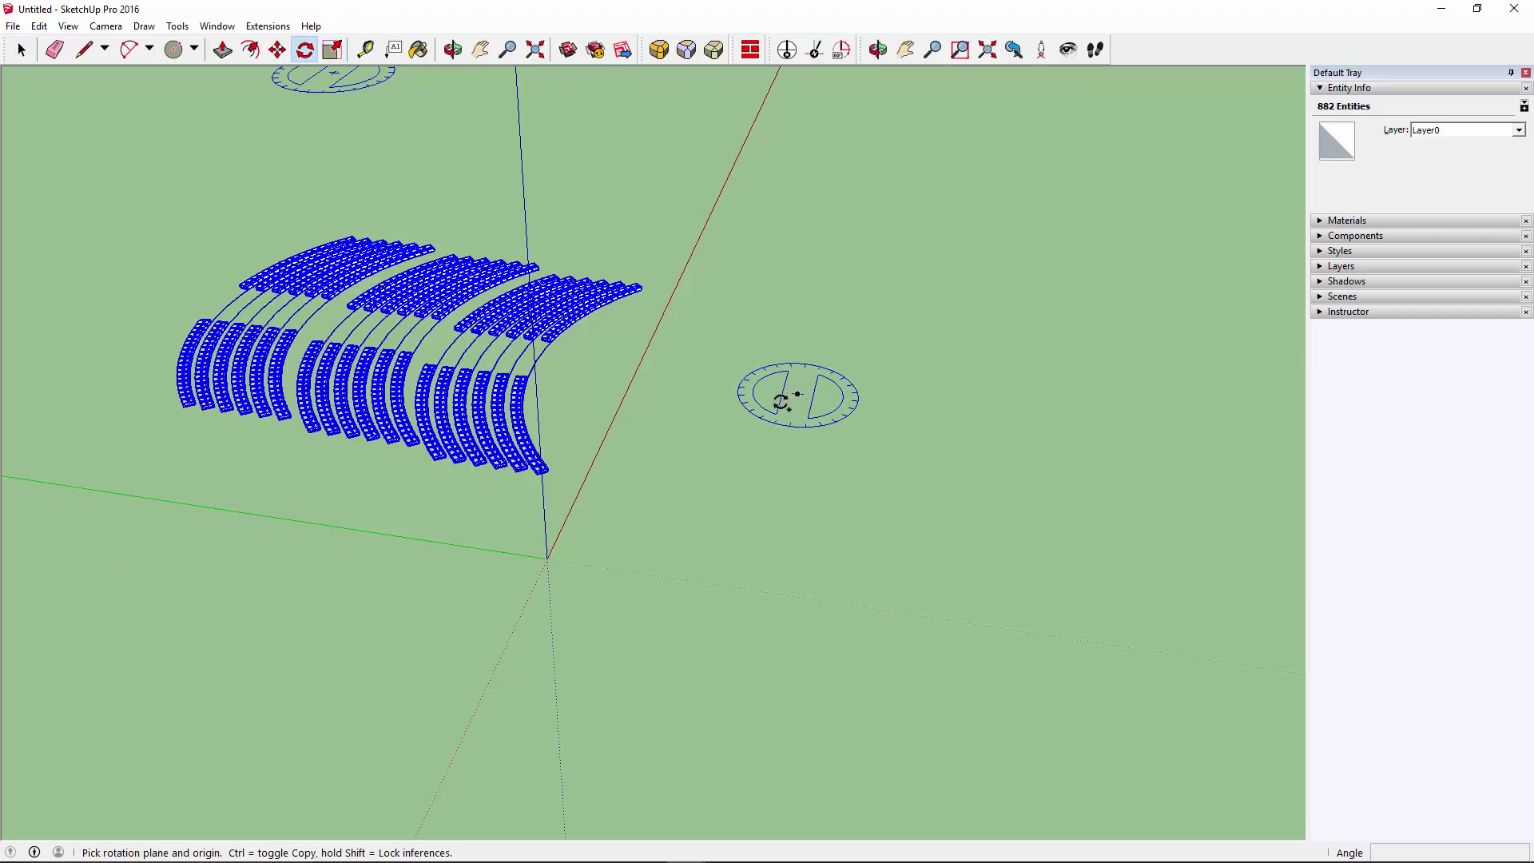
click(797, 394)
click(729, 512)
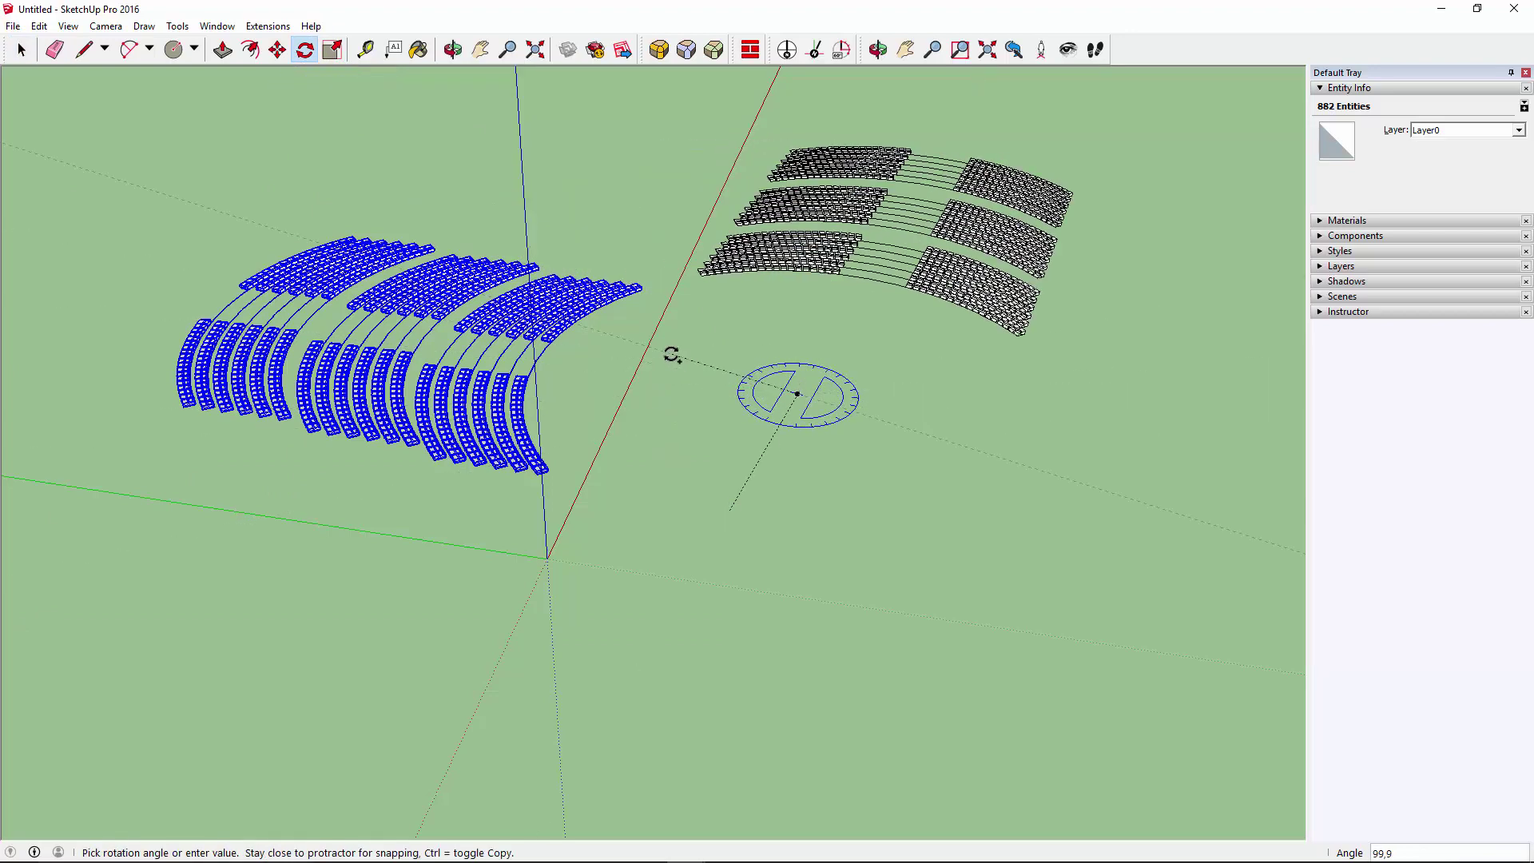
click(671, 354)
text(x2)
key(Return)
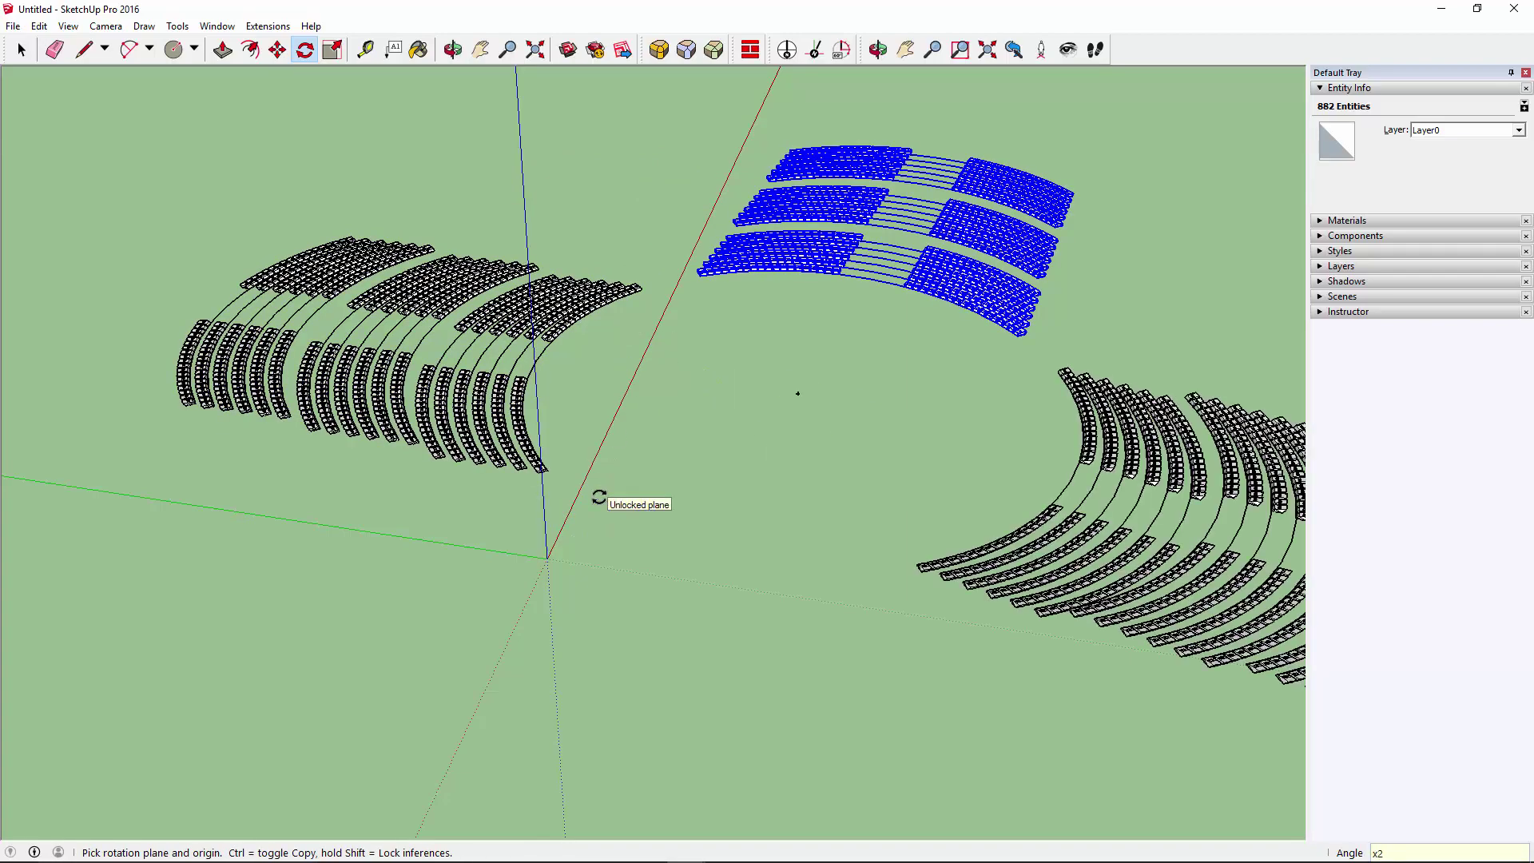
key(space)
scroll(629, 367, down, 2)
scroll(628, 368, down, 2)
scroll(629, 367, down, 1)
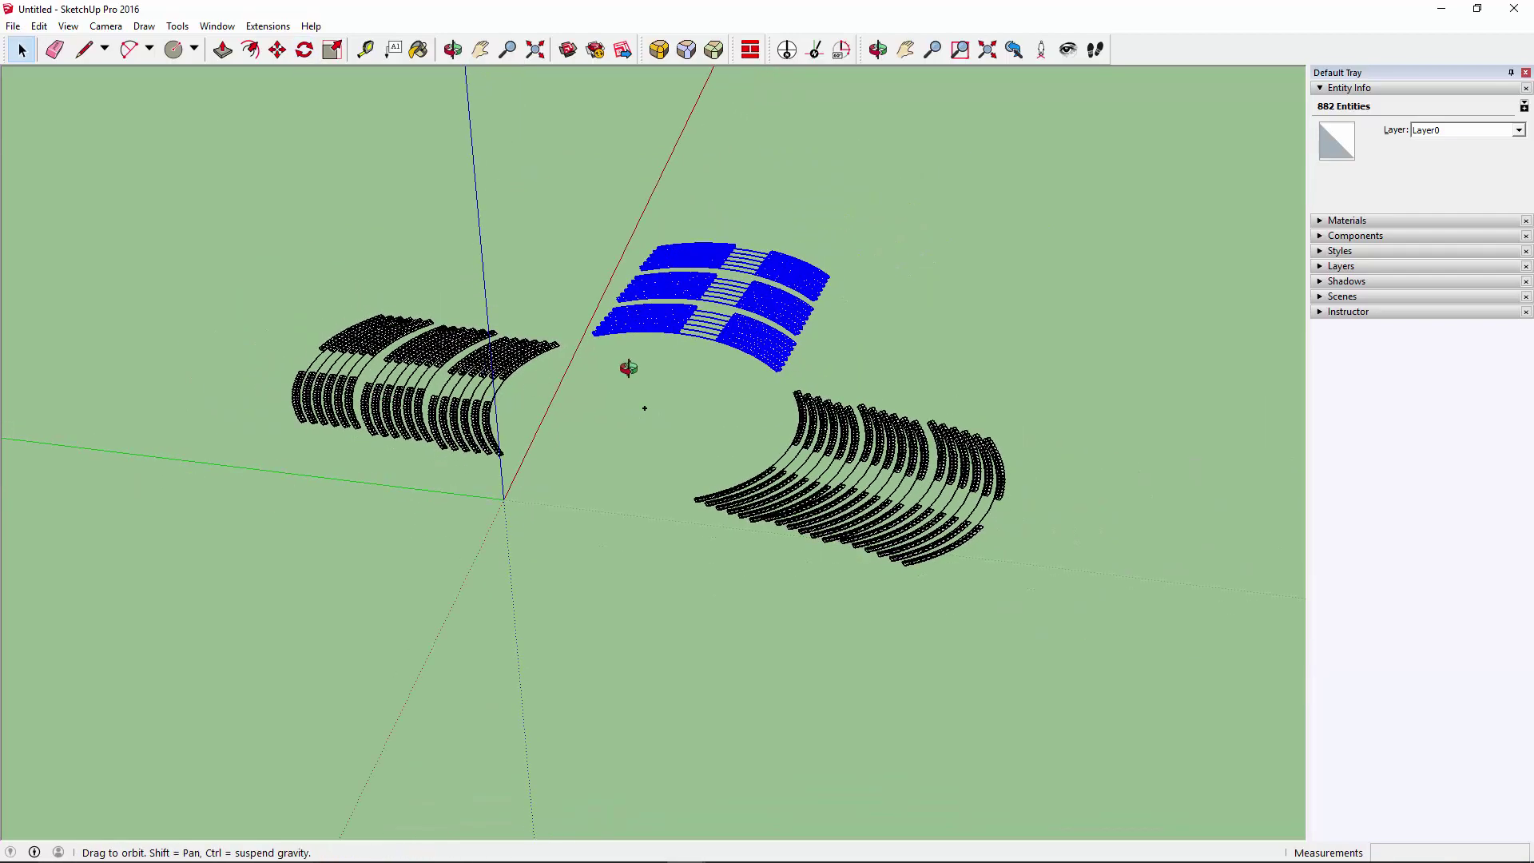
mouse_move(629, 368)
middle_down()
mouse_move(994, 473)
mouse_move(606, 657)
mouse_move(595, 586)
middle_up()
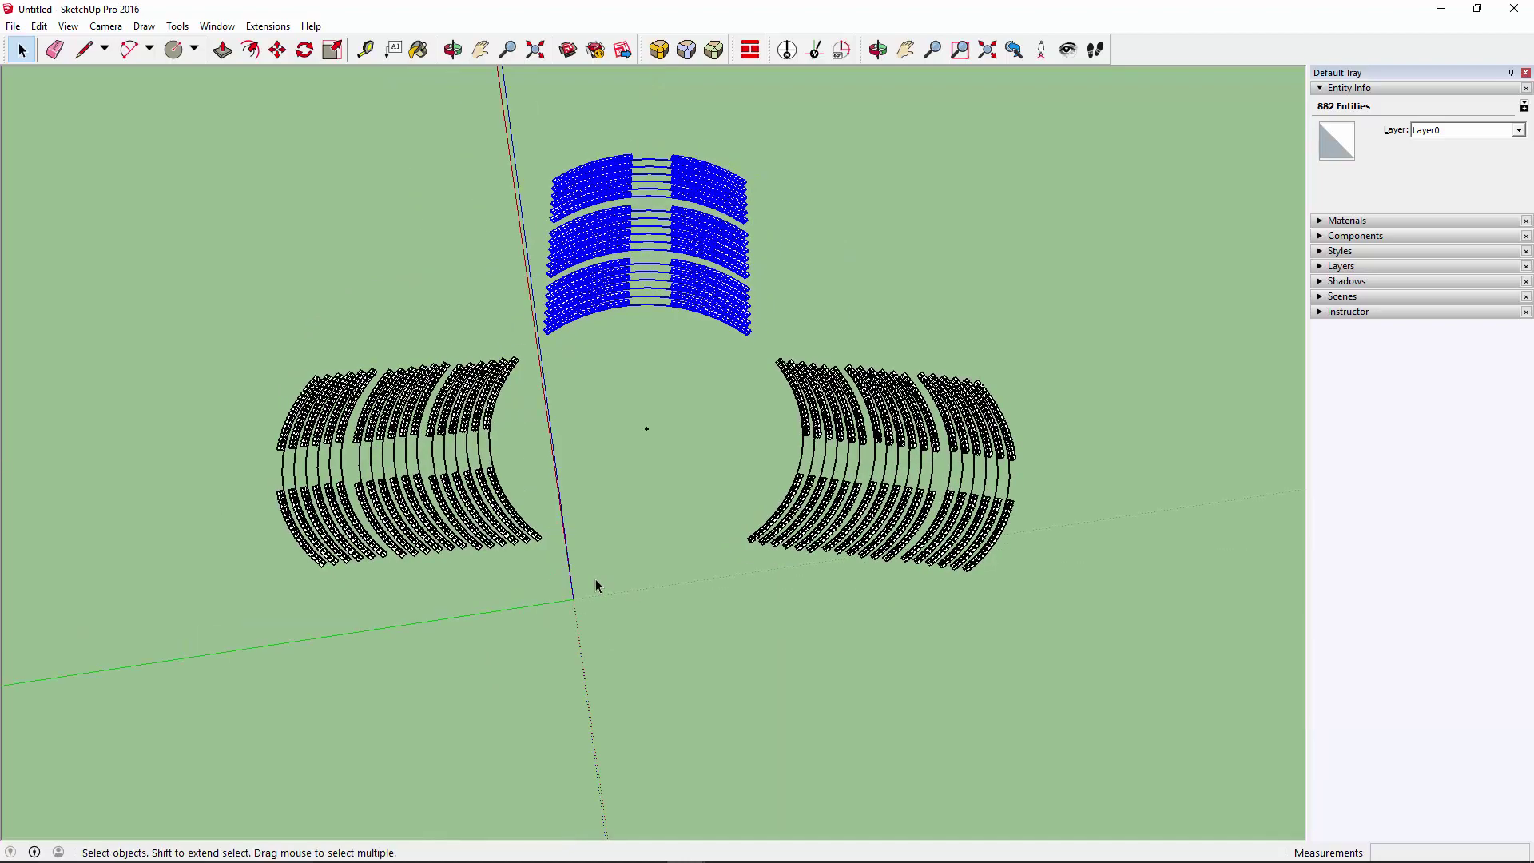
scroll(595, 586, up, 1)
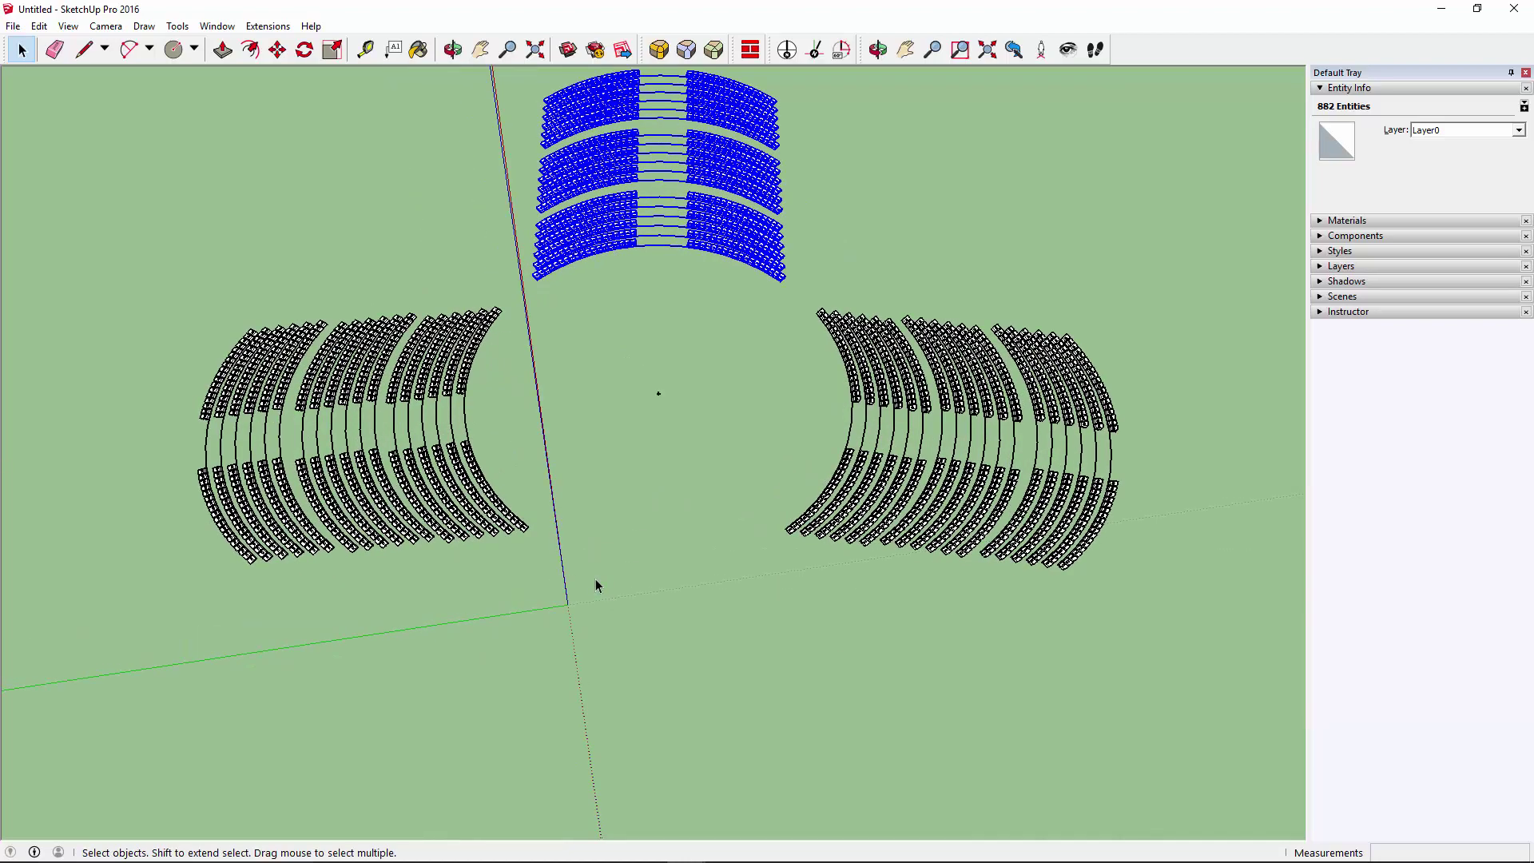
mouse_move(616, 640)
middle_down()
mouse_move(599, 507)
mouse_move(343, 195)
mouse_move(530, 506)
mouse_move(858, 222)
middle_up()
click(617, 489)
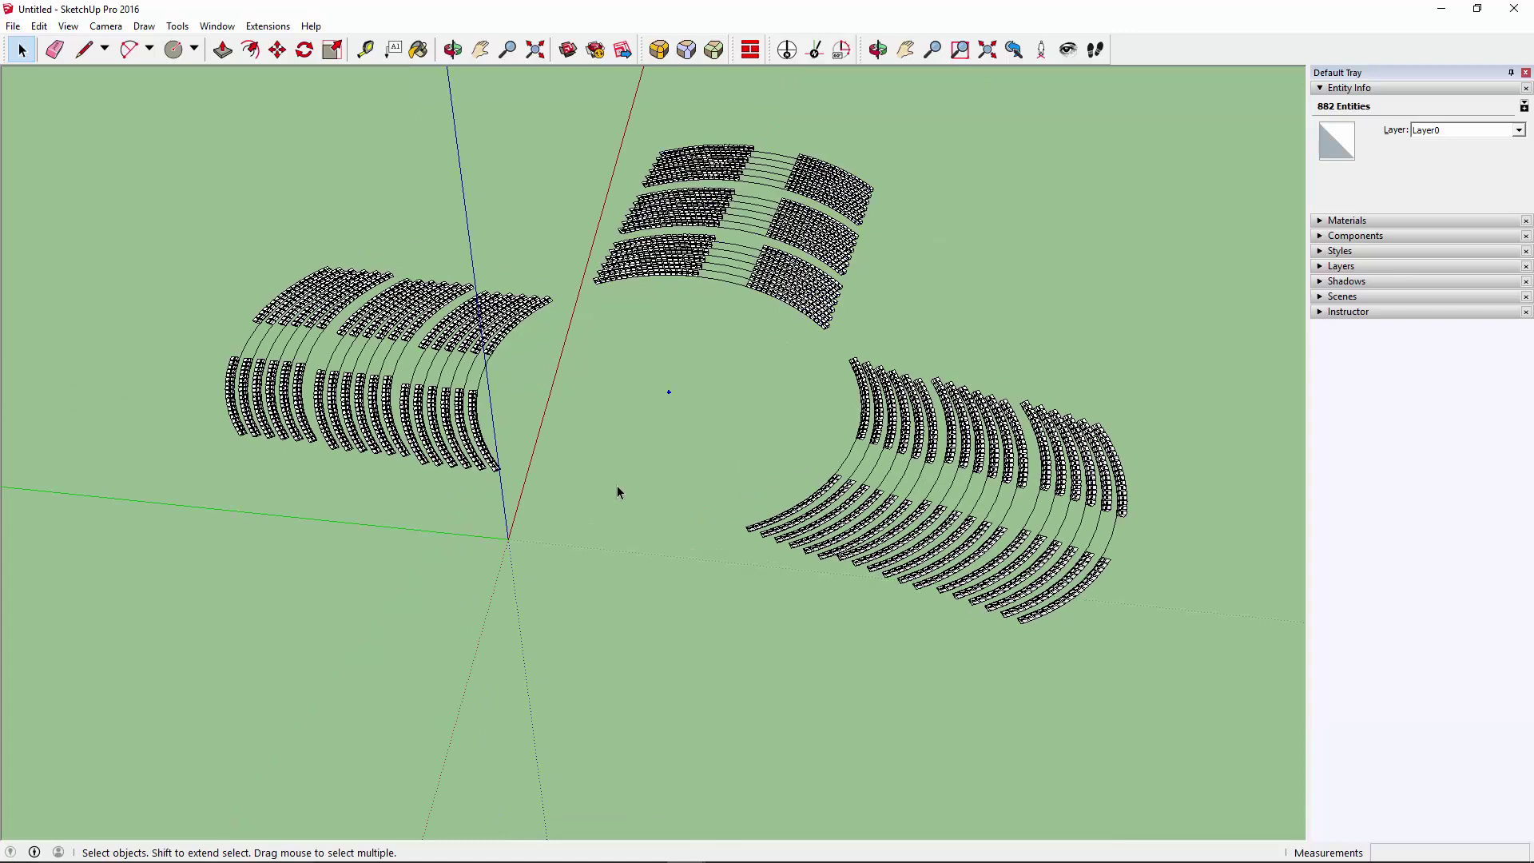